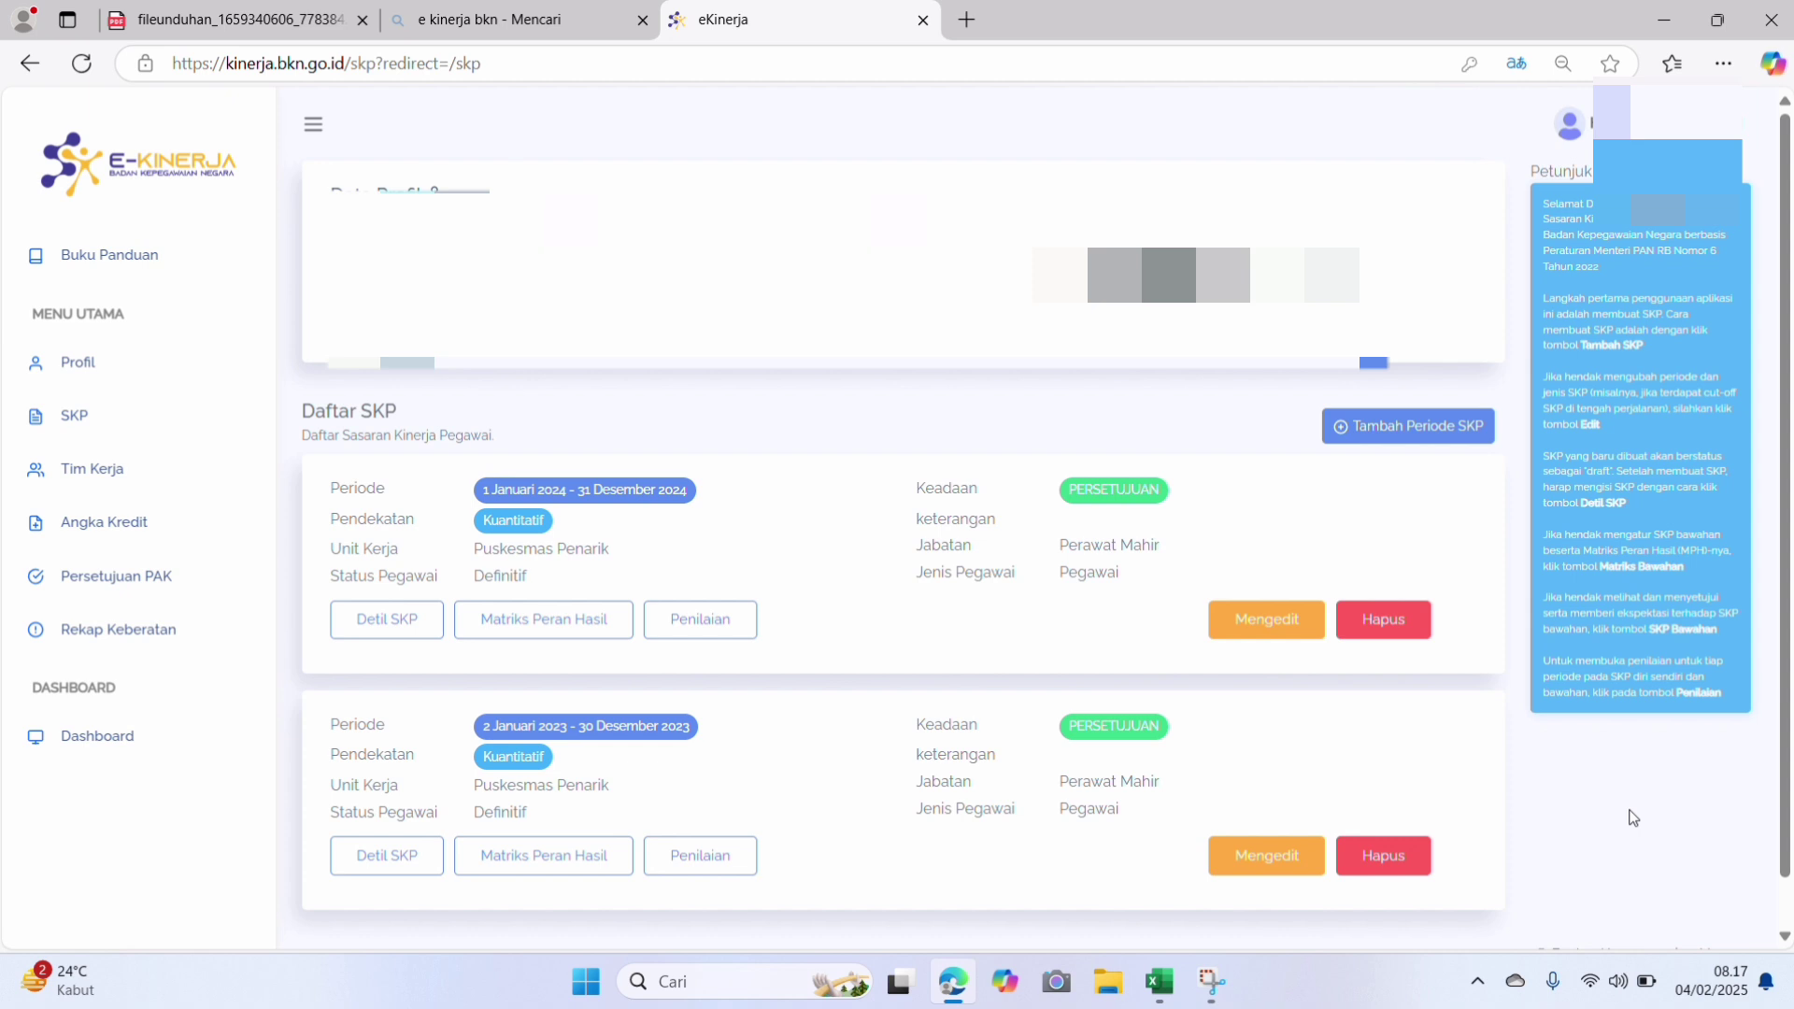
Step: Start a new SKP period and set its start date (Periode Awal) to 01/01/2025
scroll(839, 602, "down", 1)
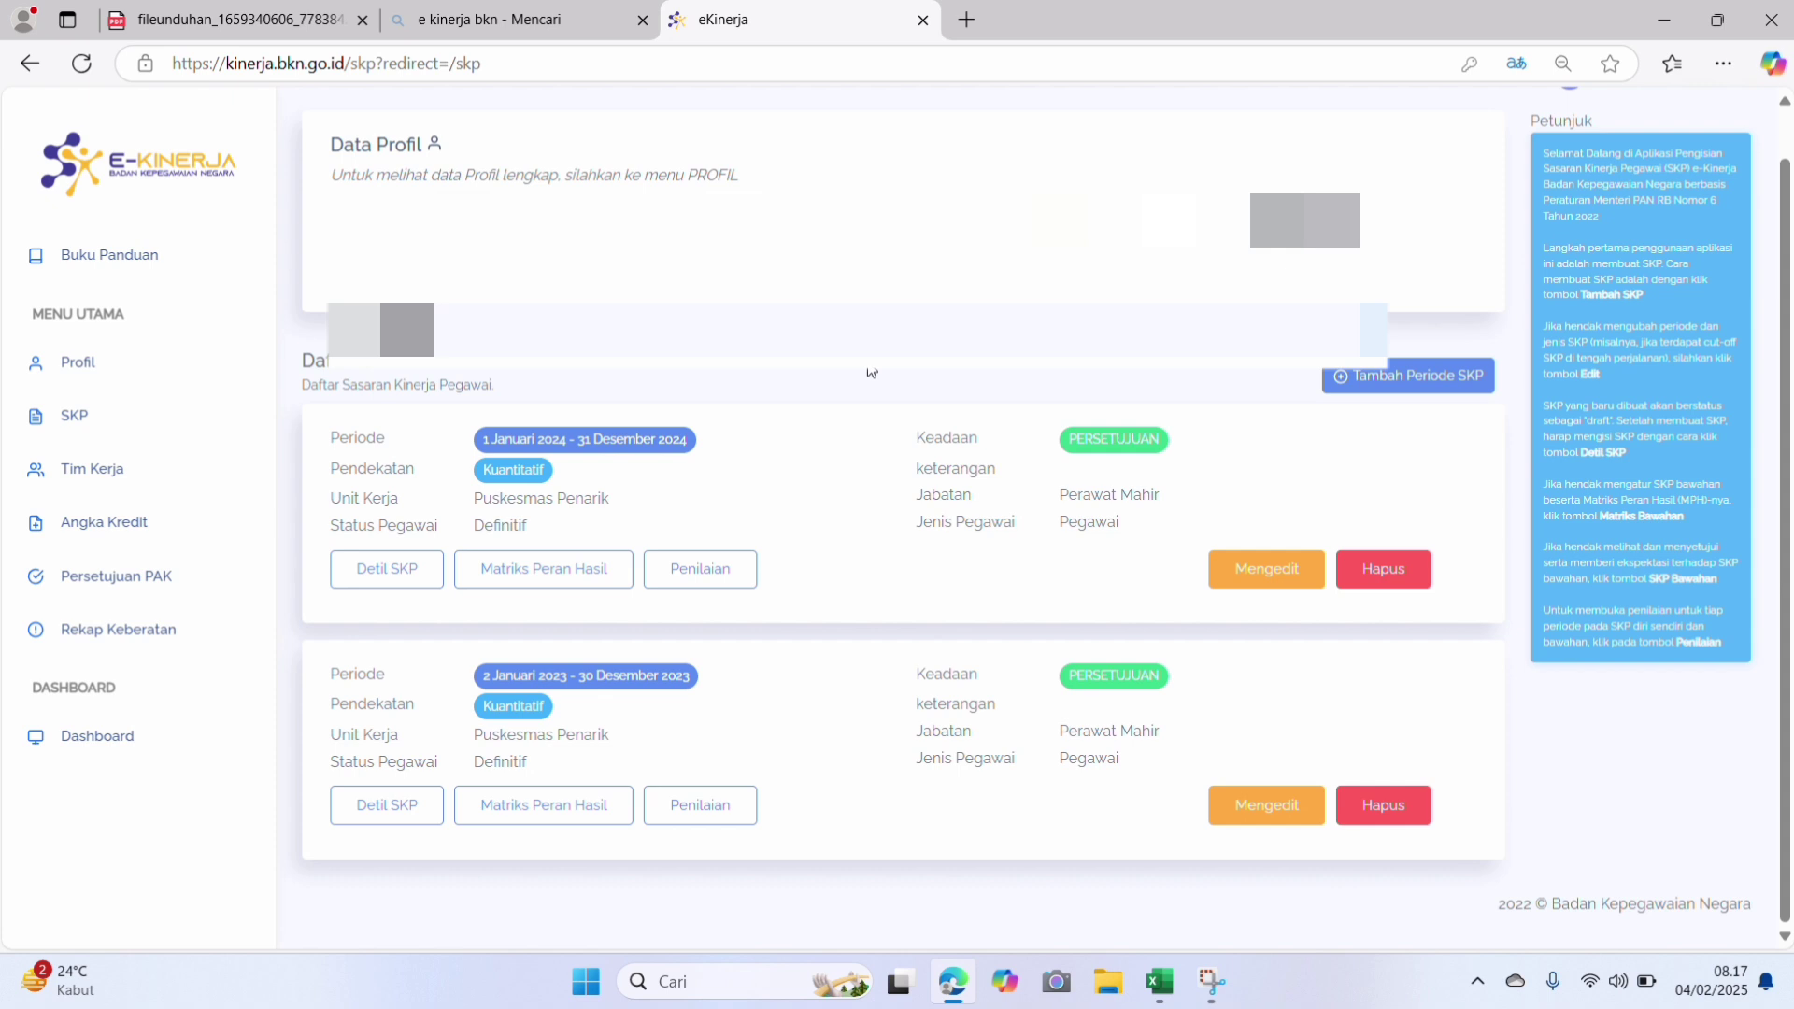
left_click(1362, 377)
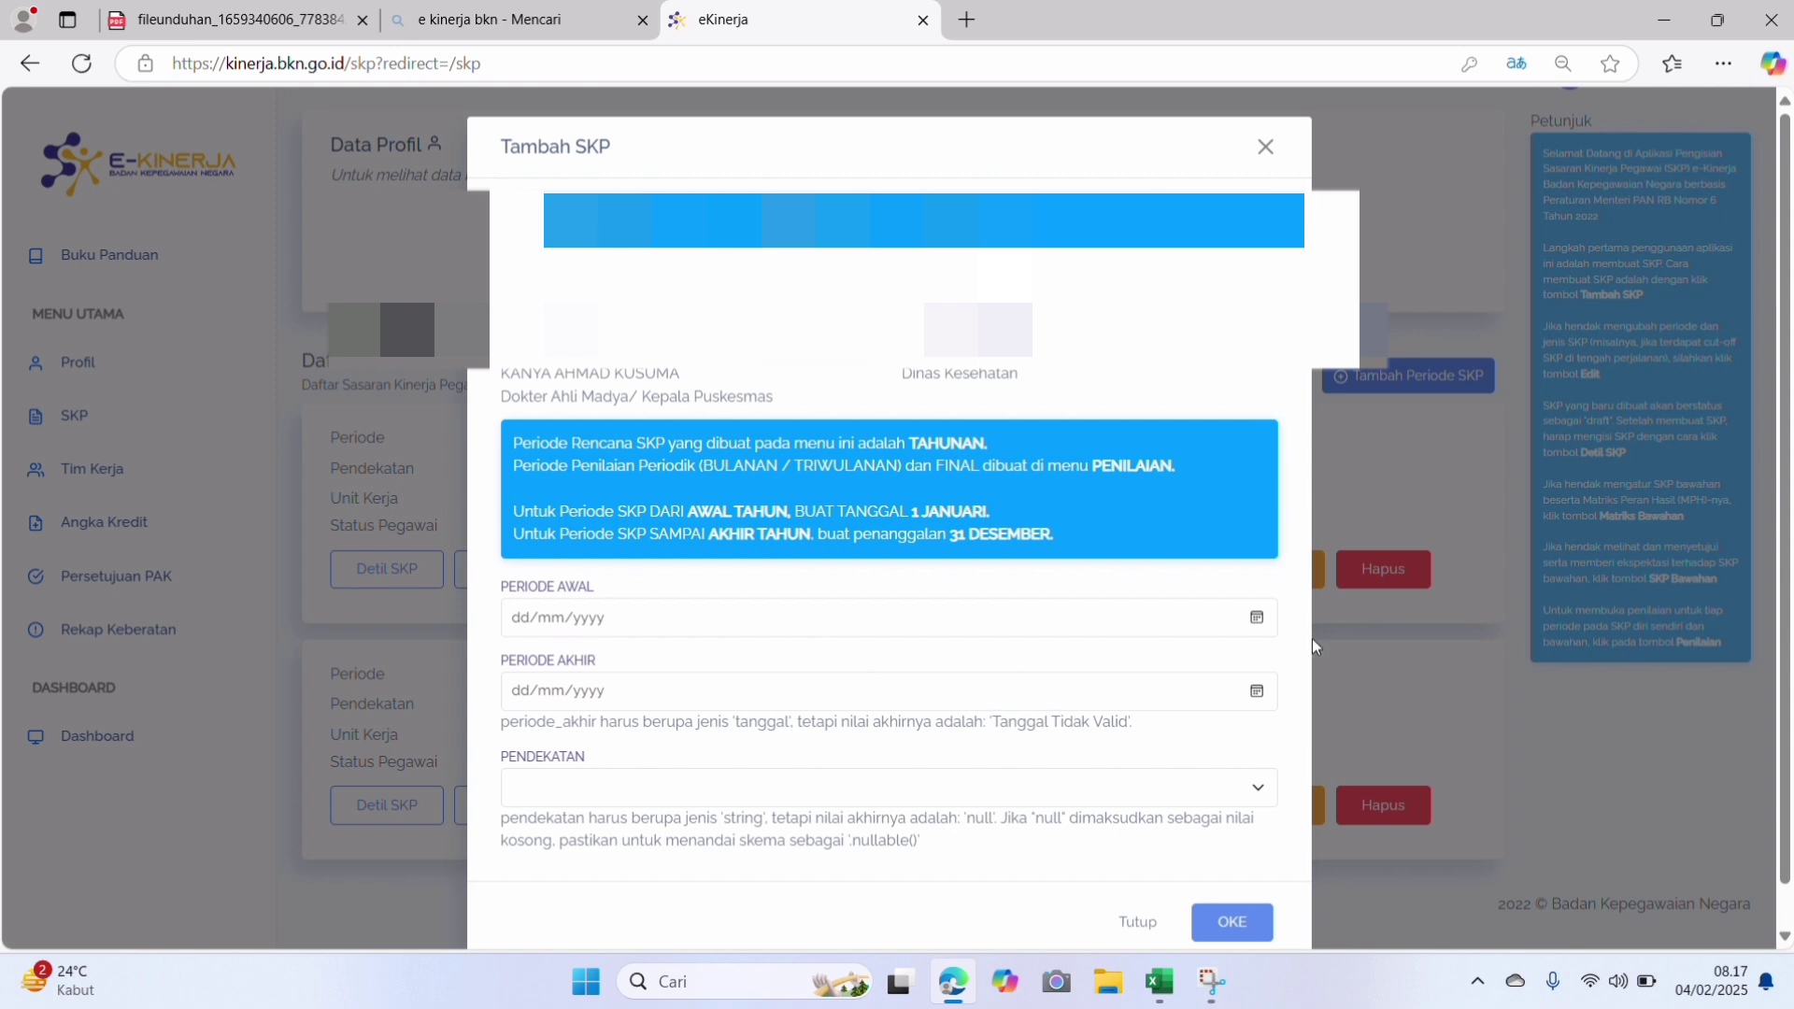
left_click(1257, 618)
left_click(565, 667)
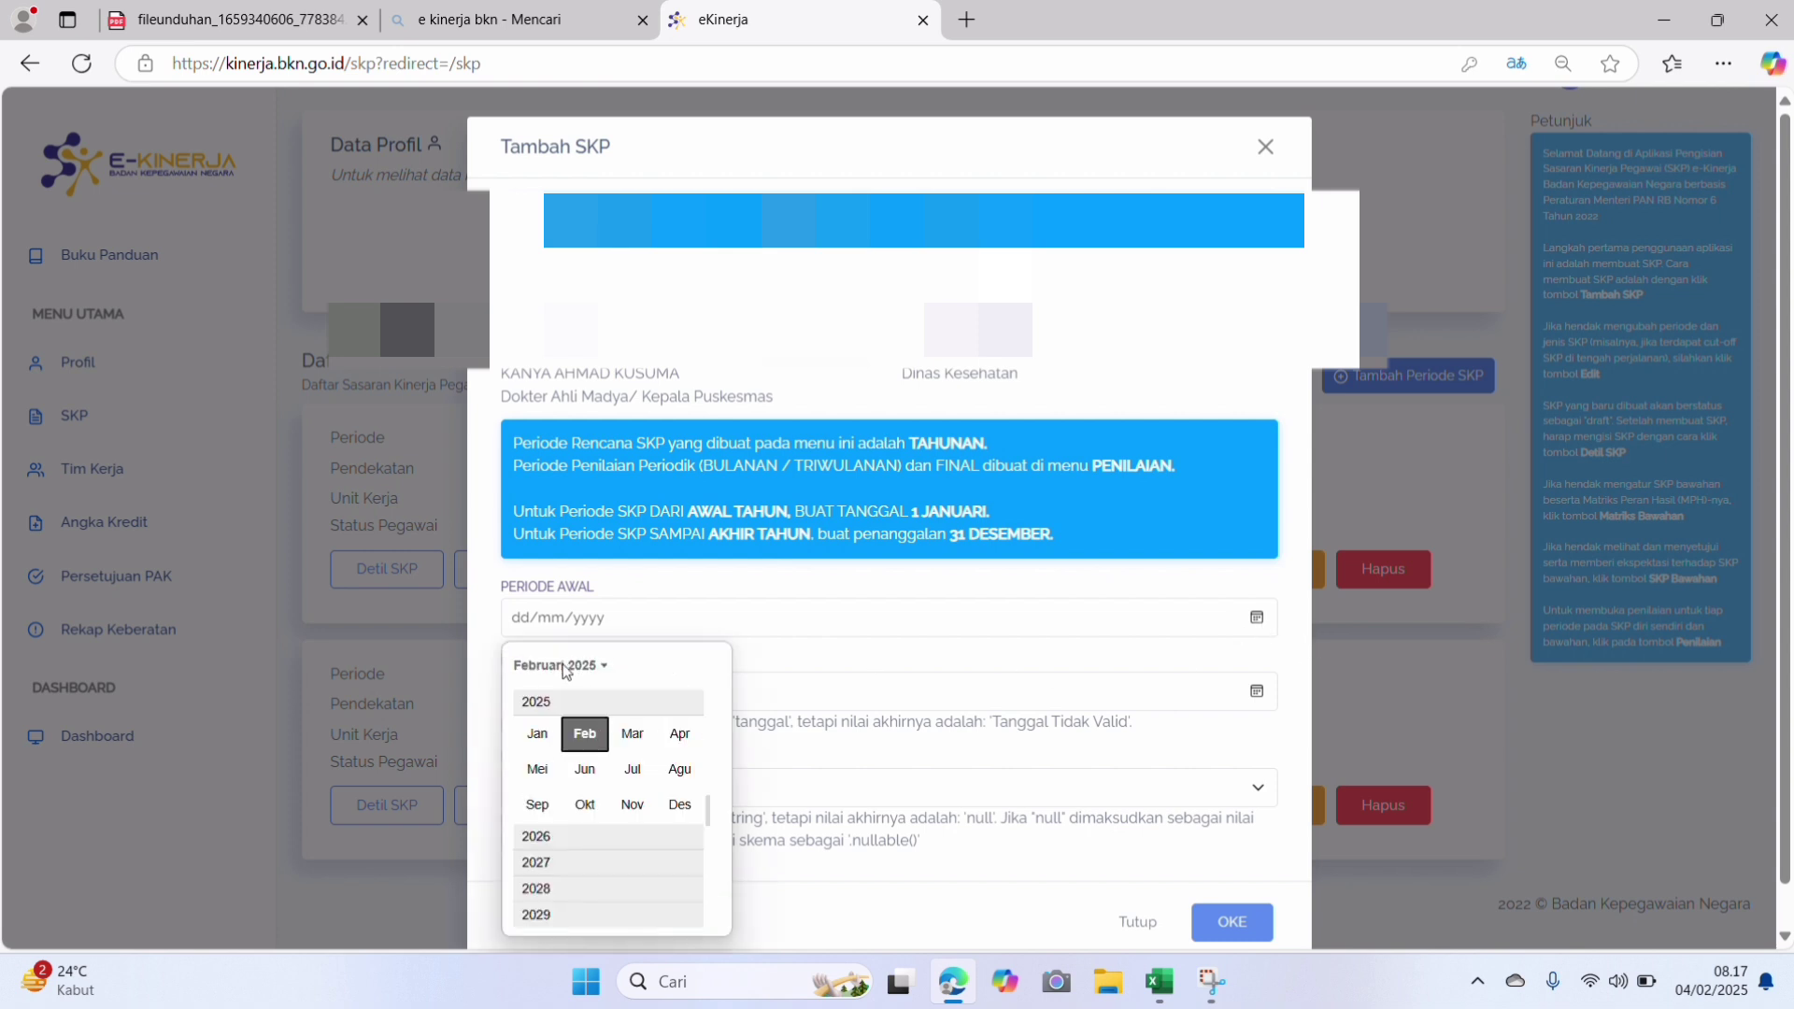
left_click(537, 733)
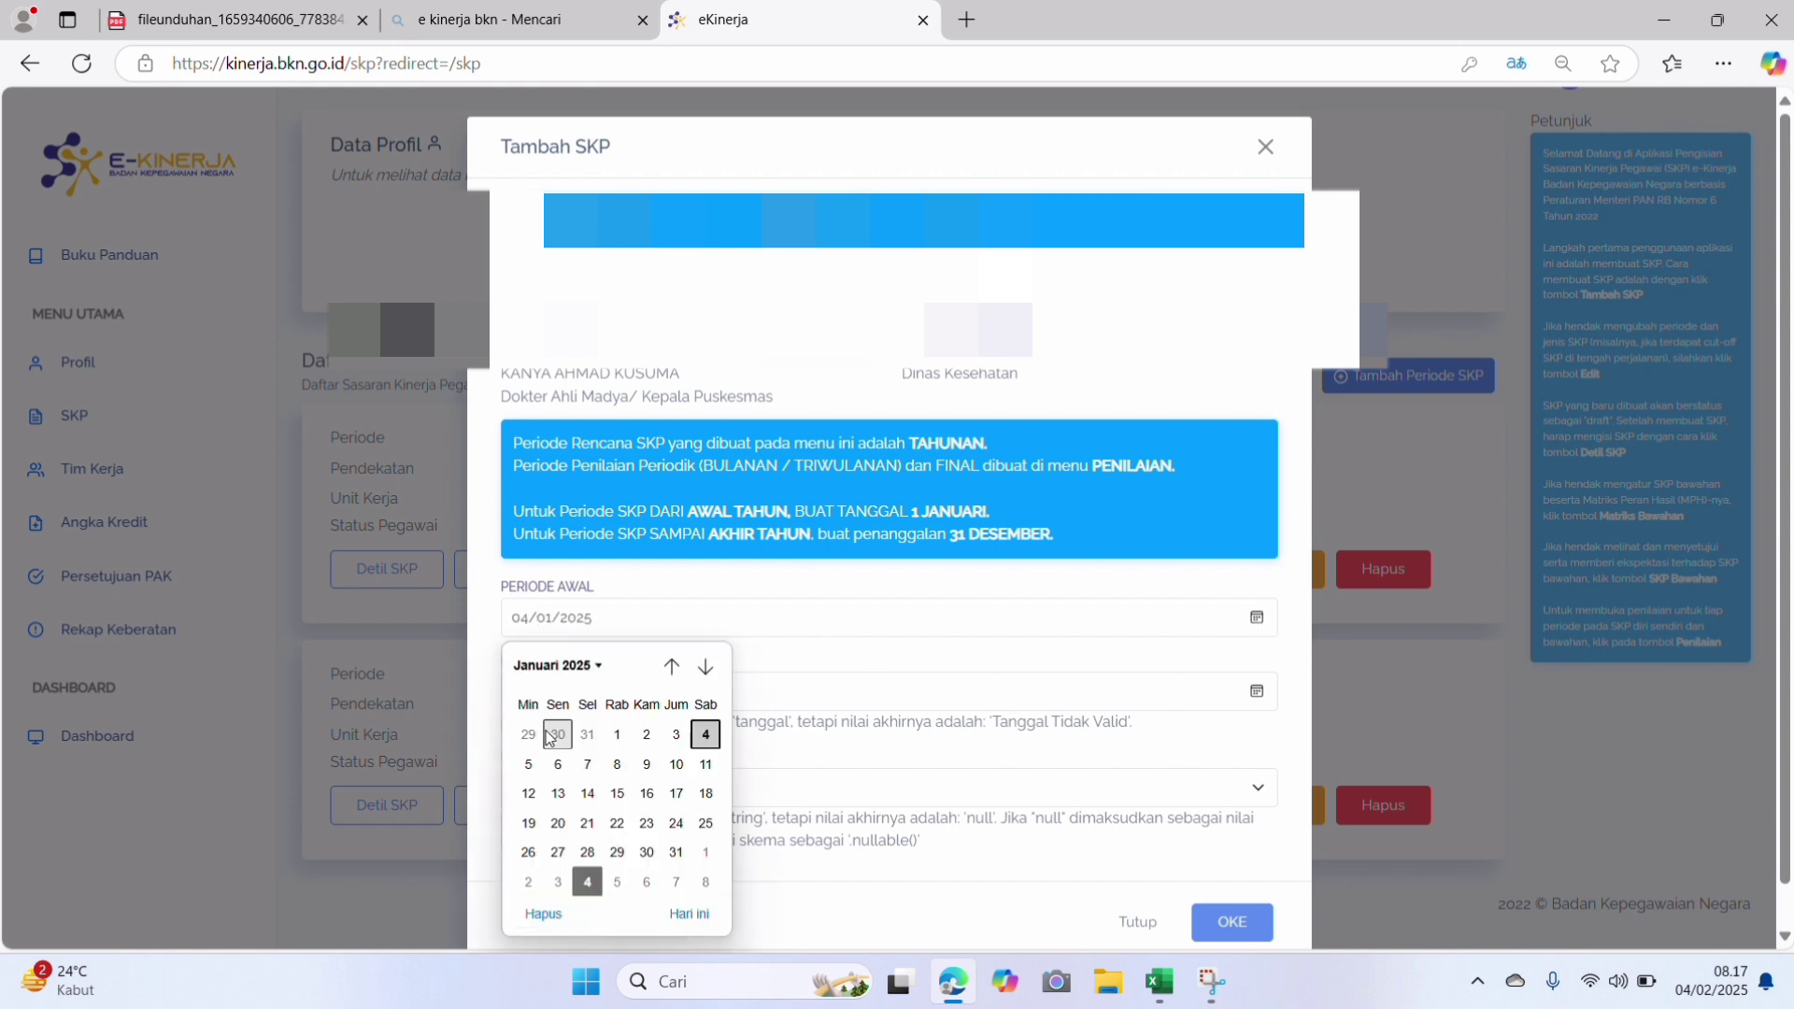
left_click(617, 734)
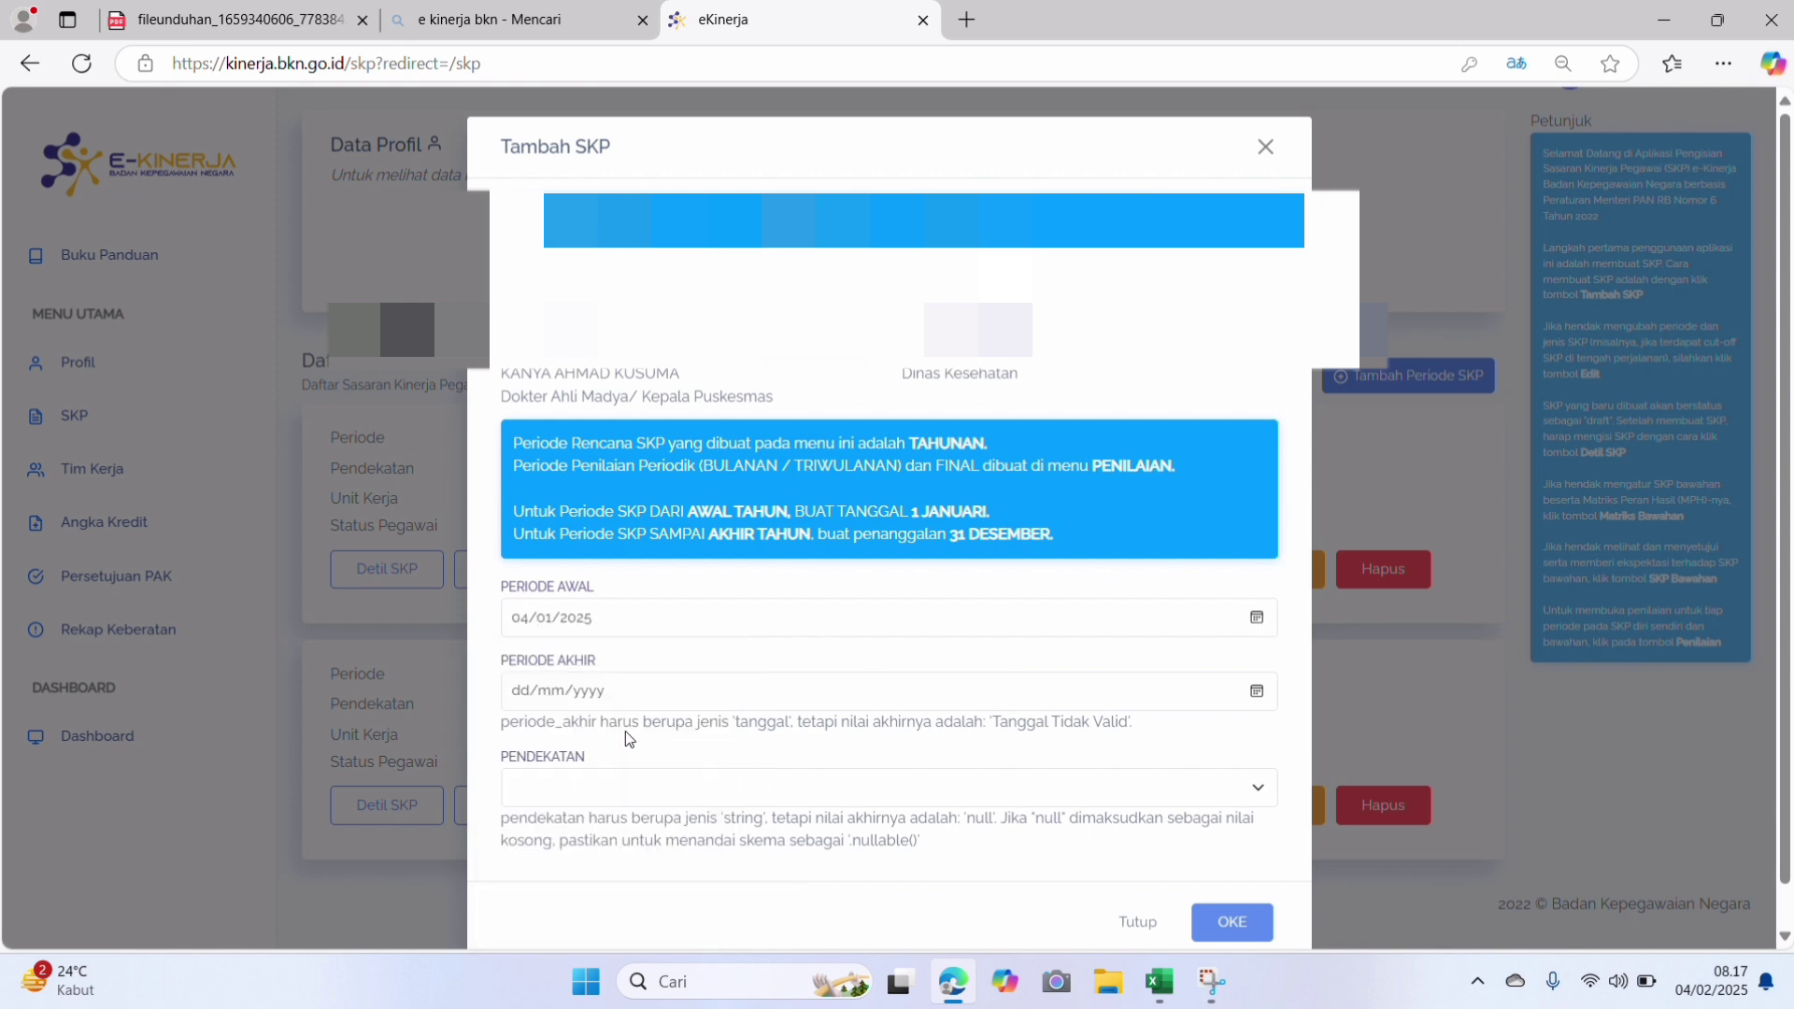
Step: Set the new SKP's end date (Periode Akhir) to 31/12/2025
left_click(1257, 692)
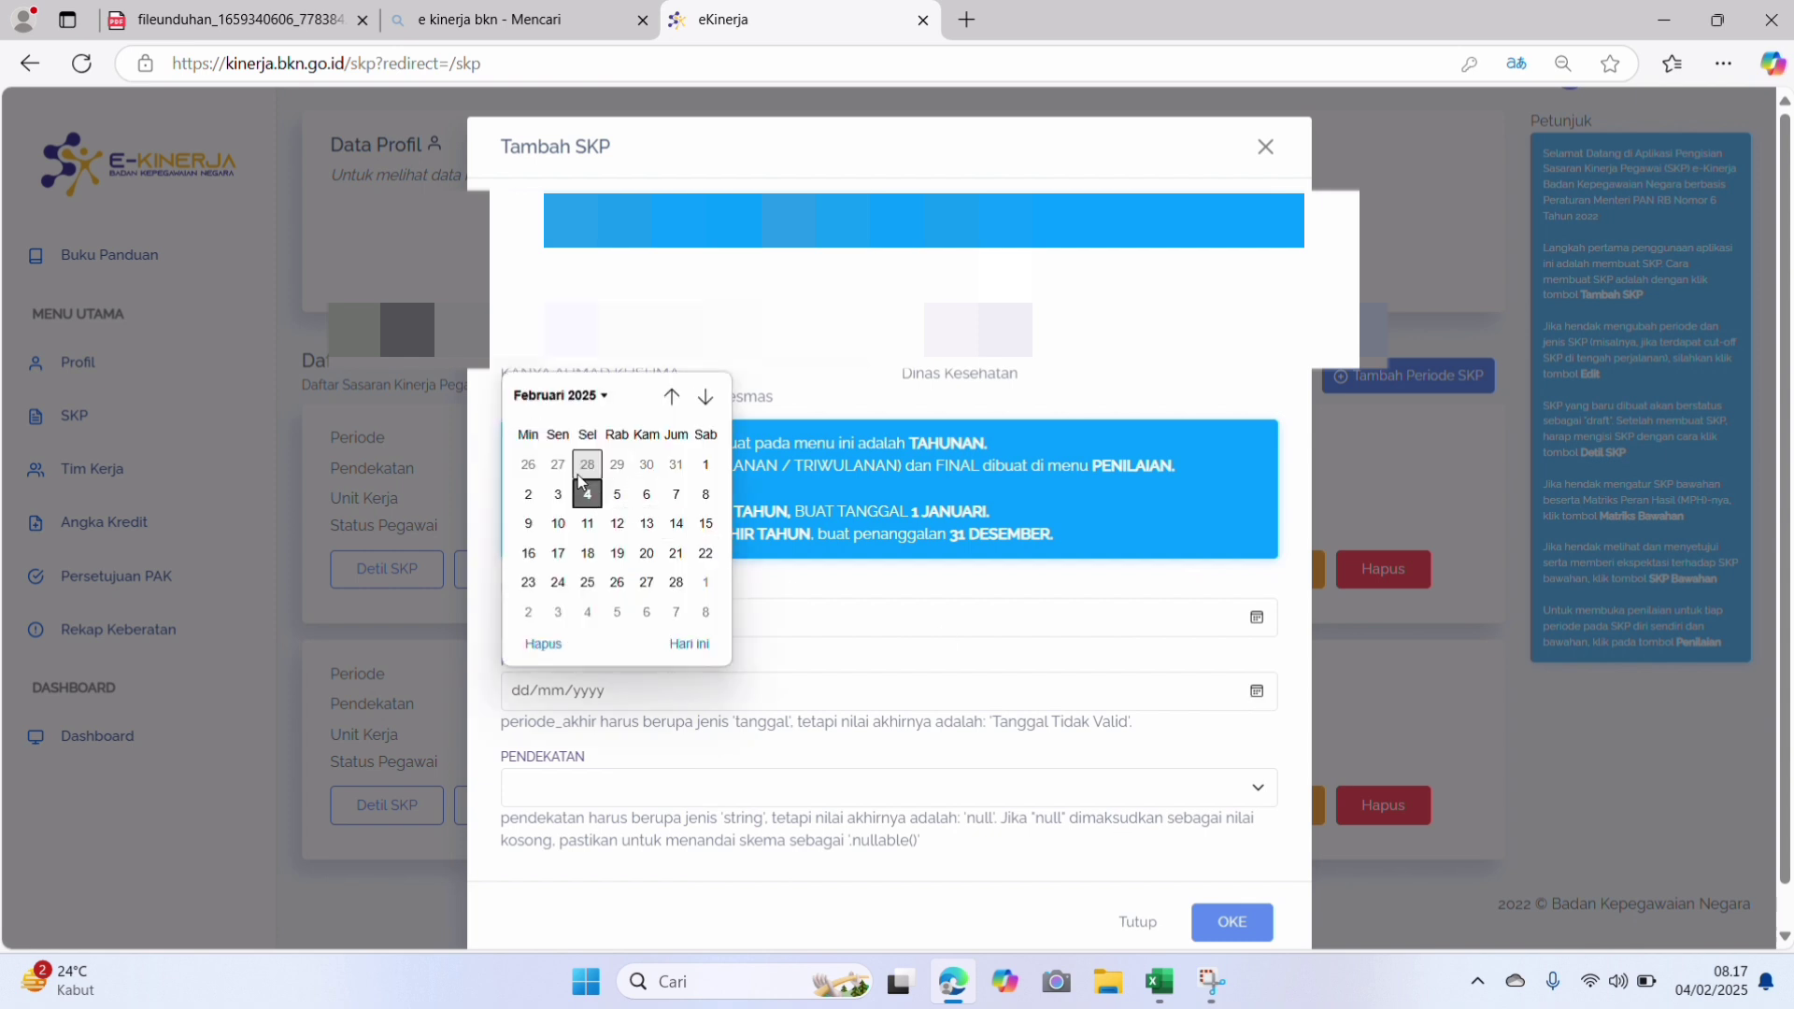
left_click(561, 397)
left_click(679, 532)
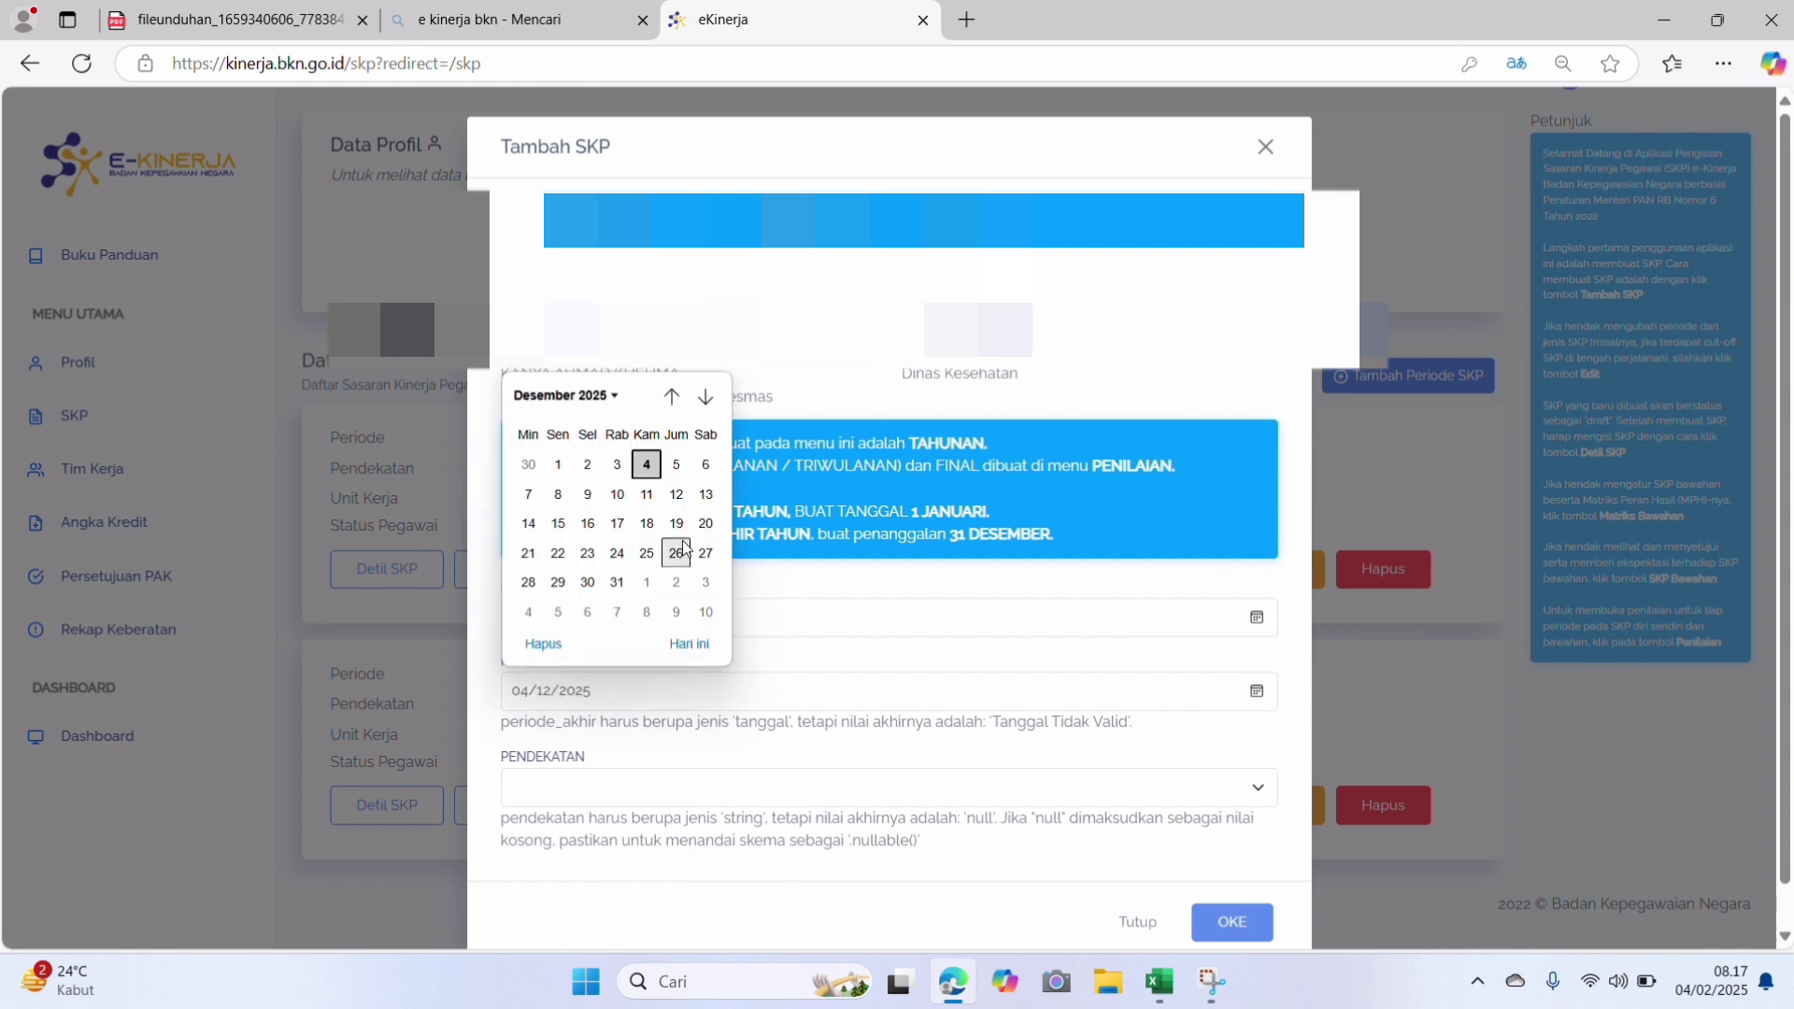
left_click(617, 582)
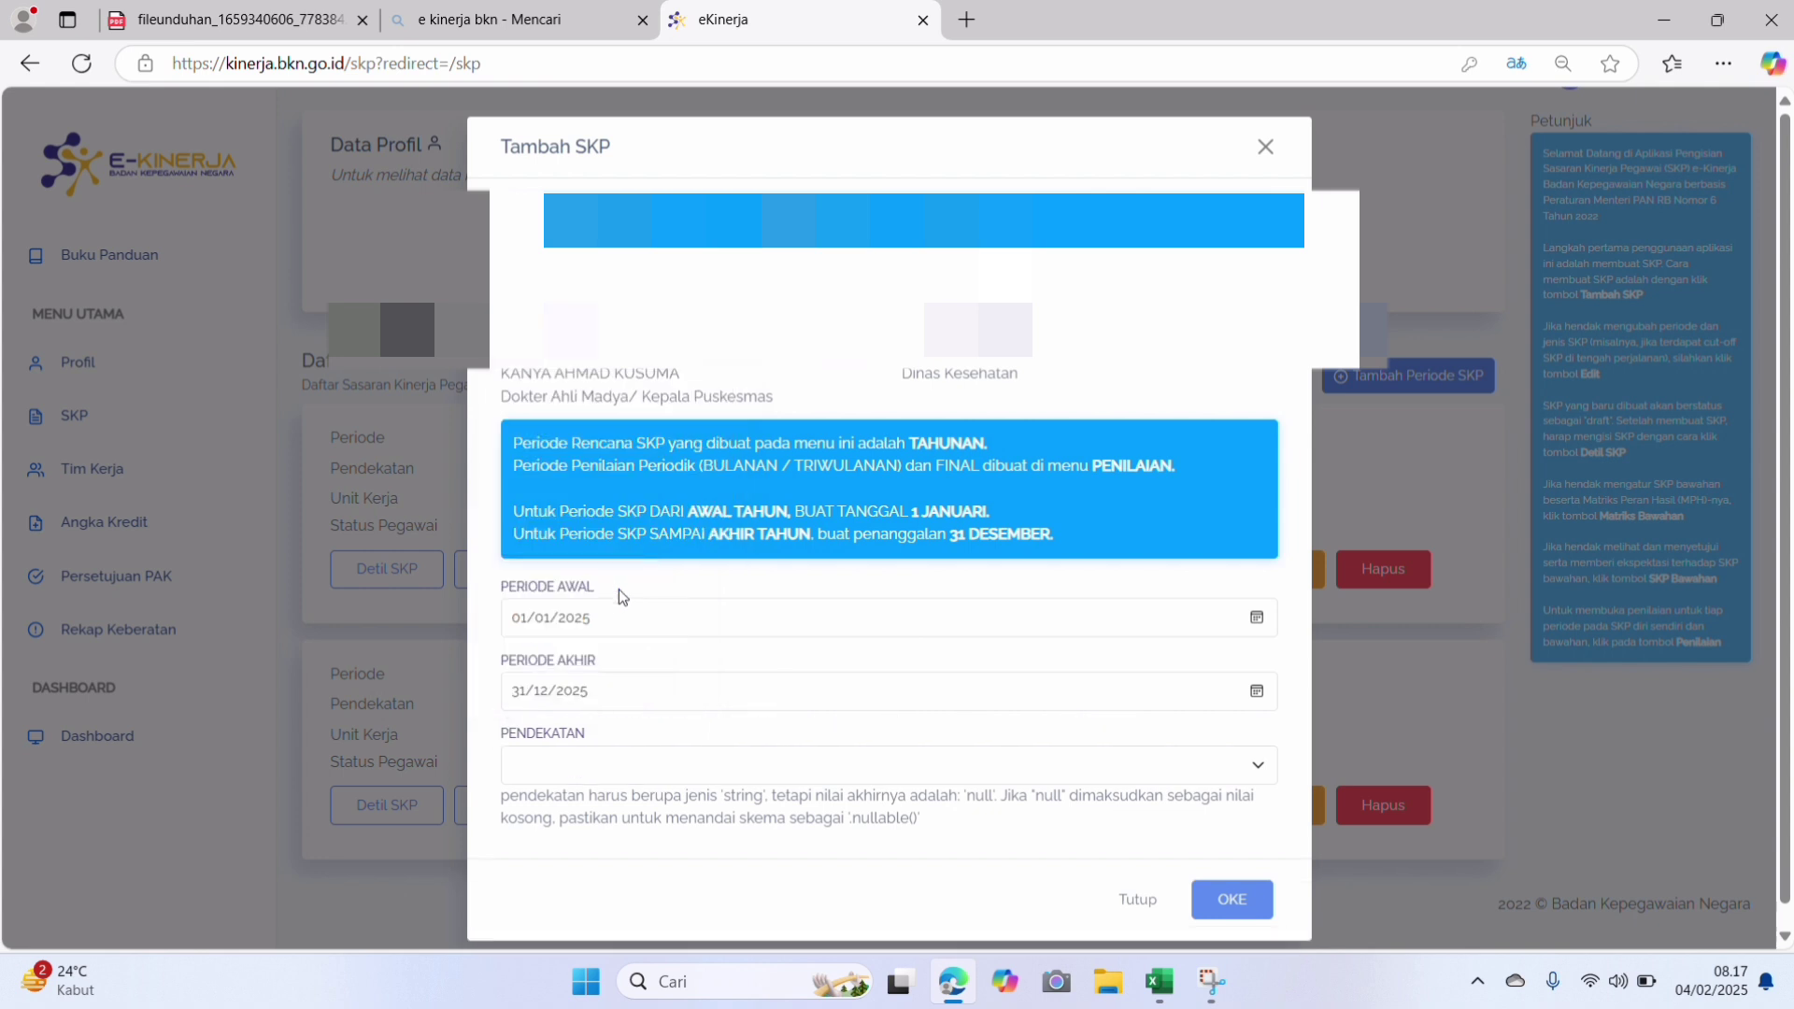
Step: Choose the Kuantitatif approach for the new SKP period and save it
left_click(1140, 778)
left_click(542, 804)
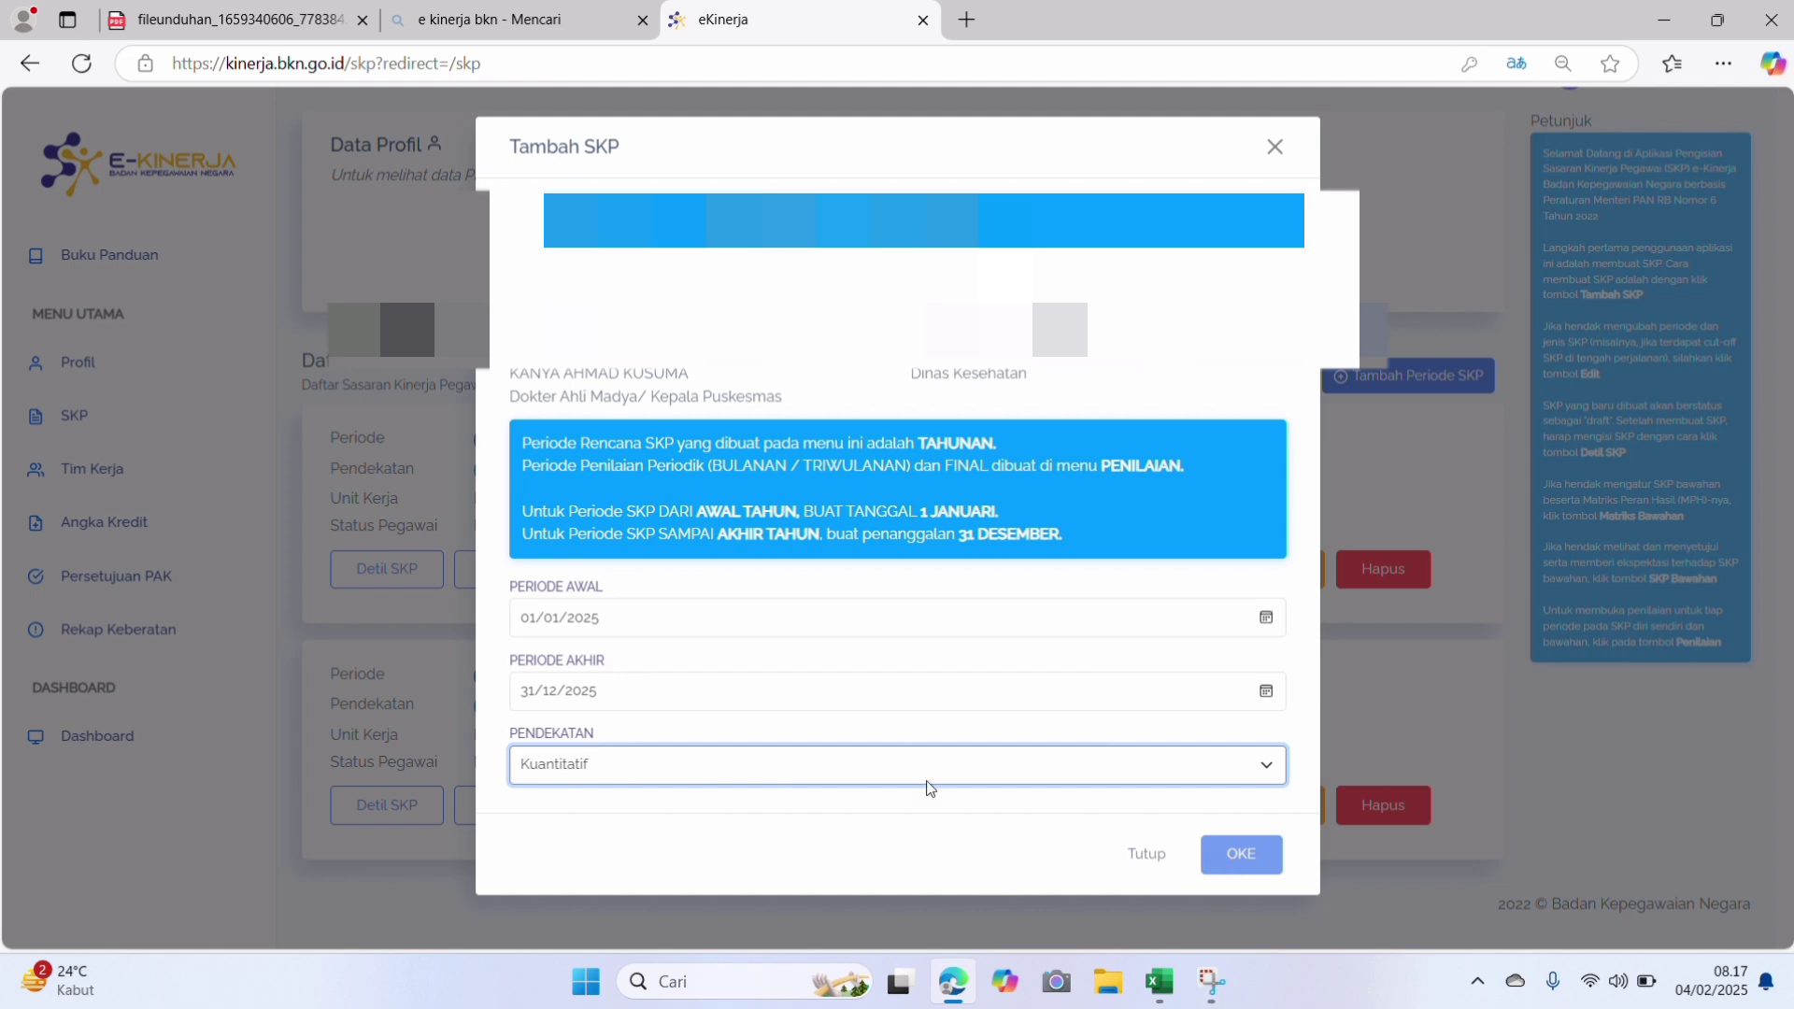
left_click(1266, 869)
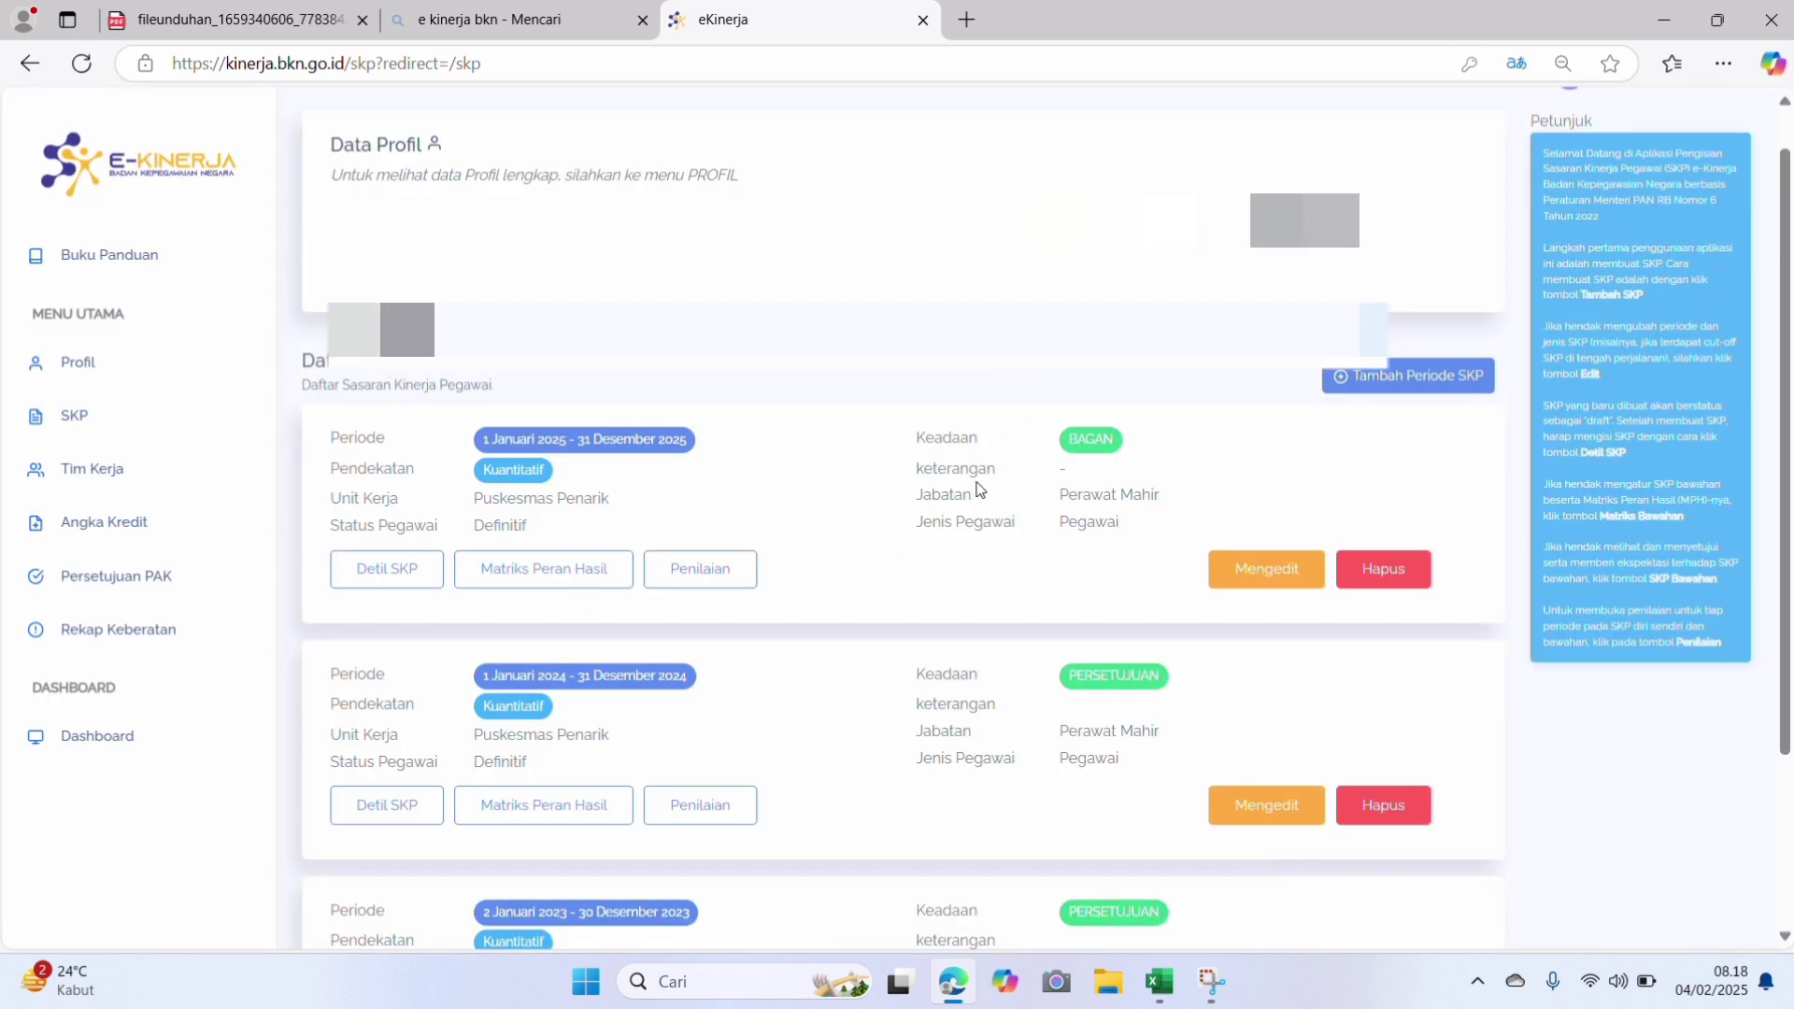
Step: Open the details of the 1 Januari 2025 - 31 Desember 2025 SKP and start adding a new RHK
scroll(981, 487, "down", 3)
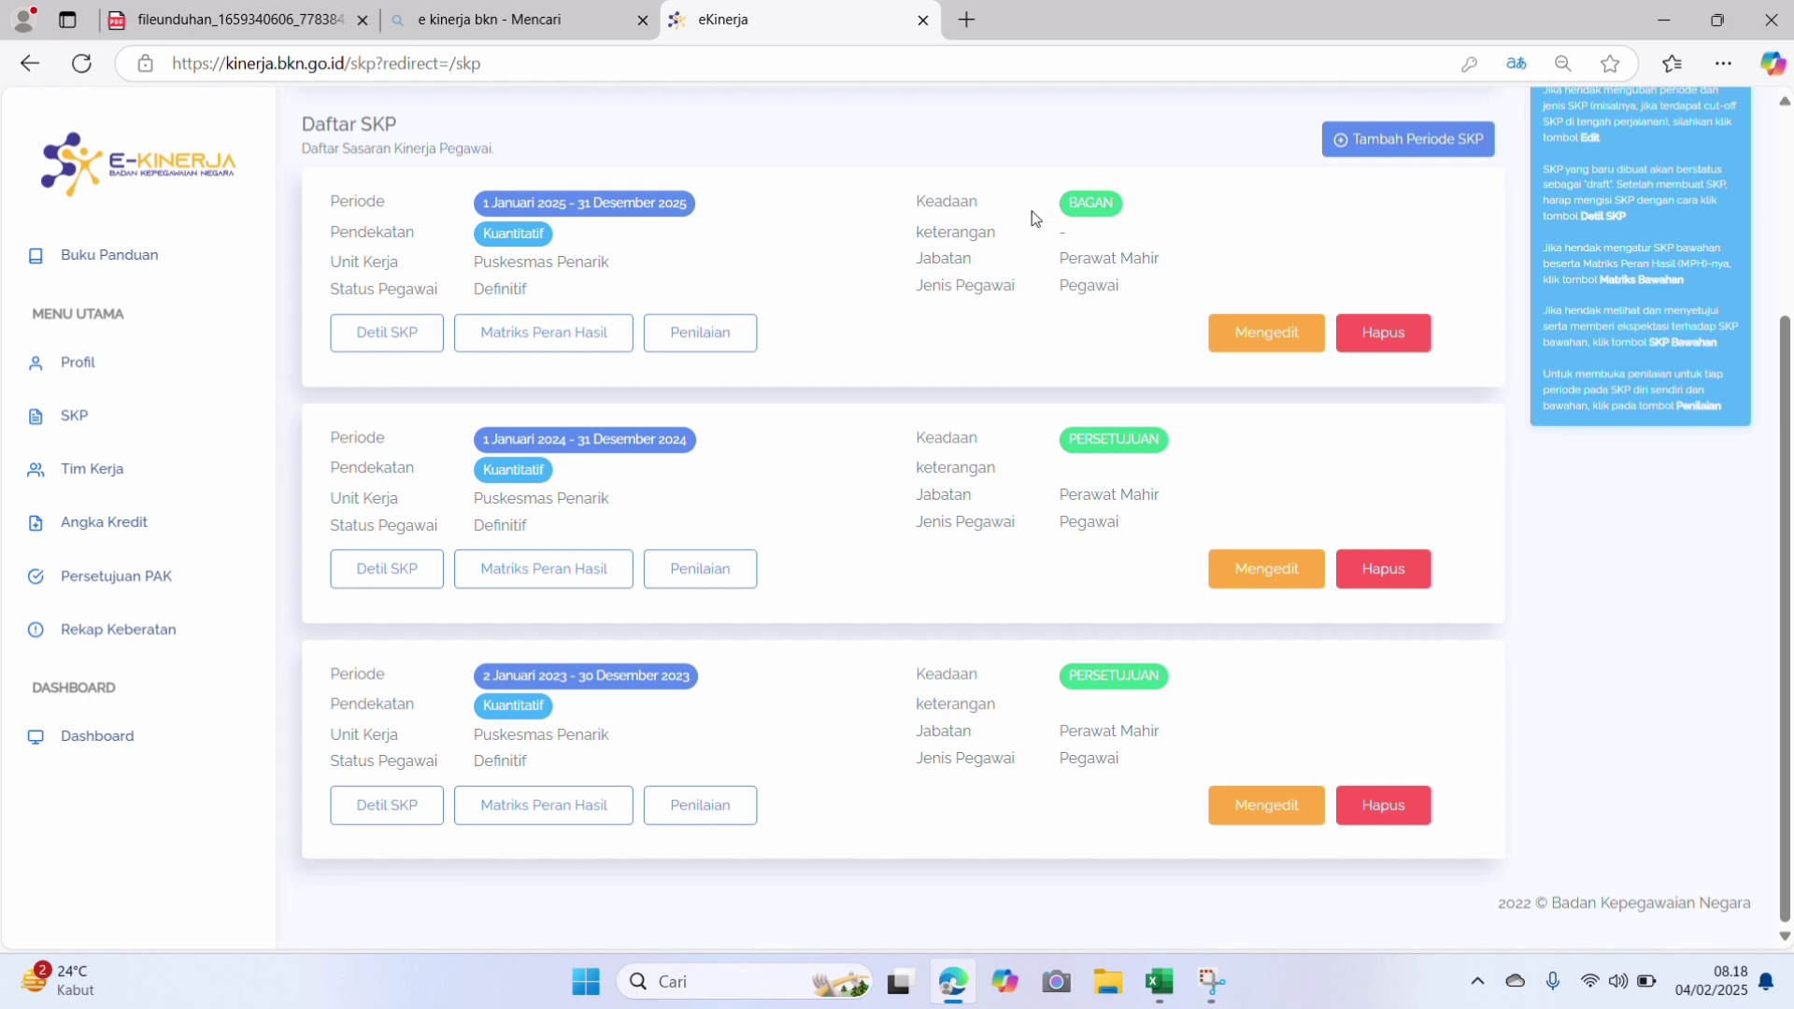
left_click(396, 335)
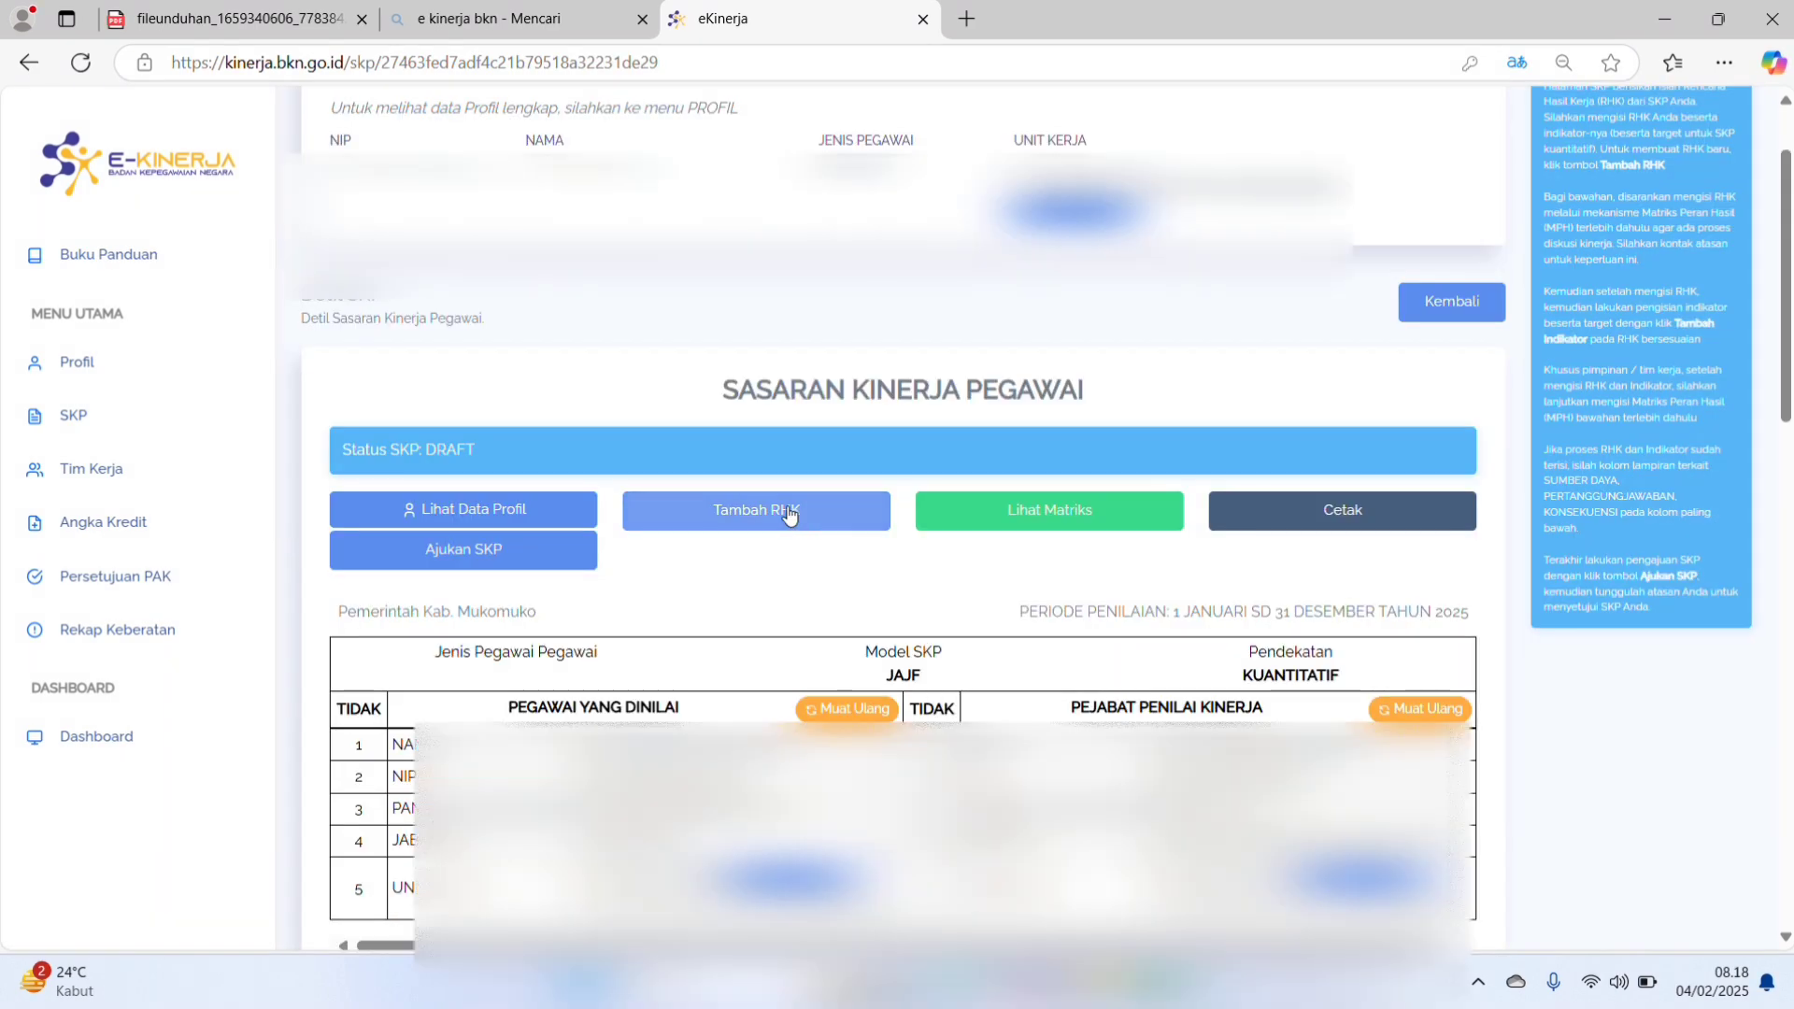
left_click(790, 517)
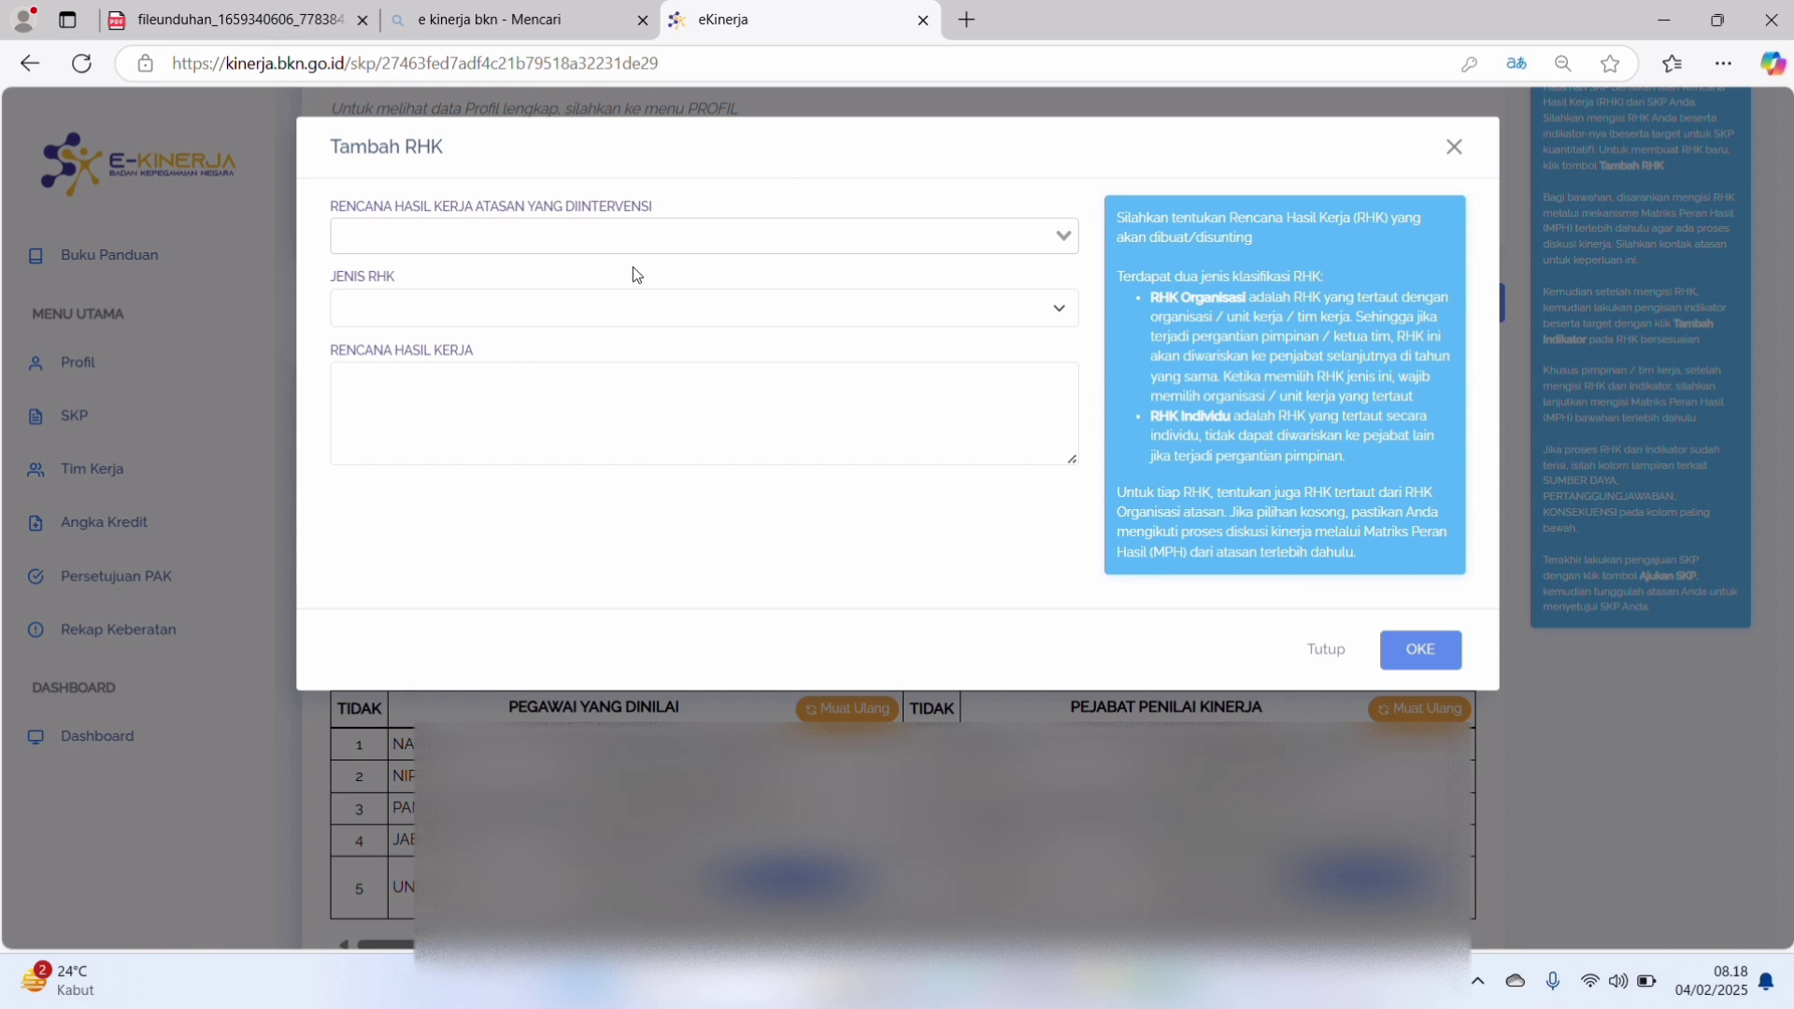
left_click(1060, 235)
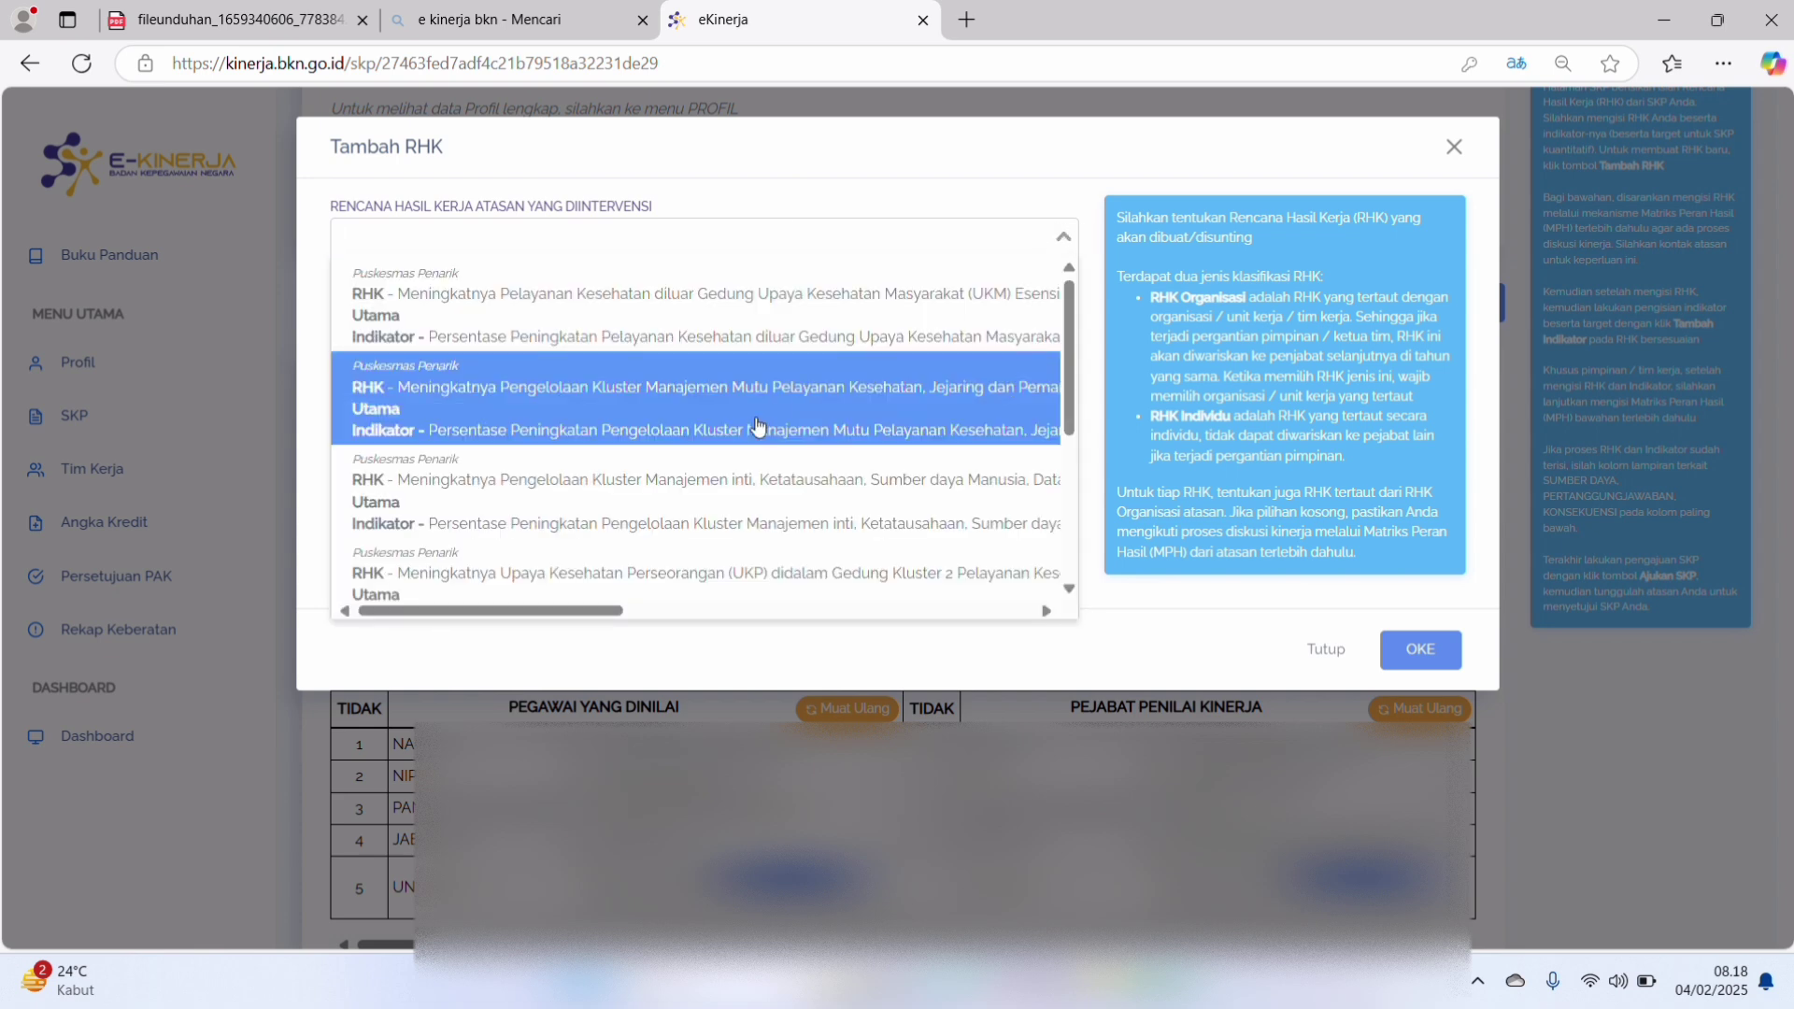
scroll(758, 426, "down", 2)
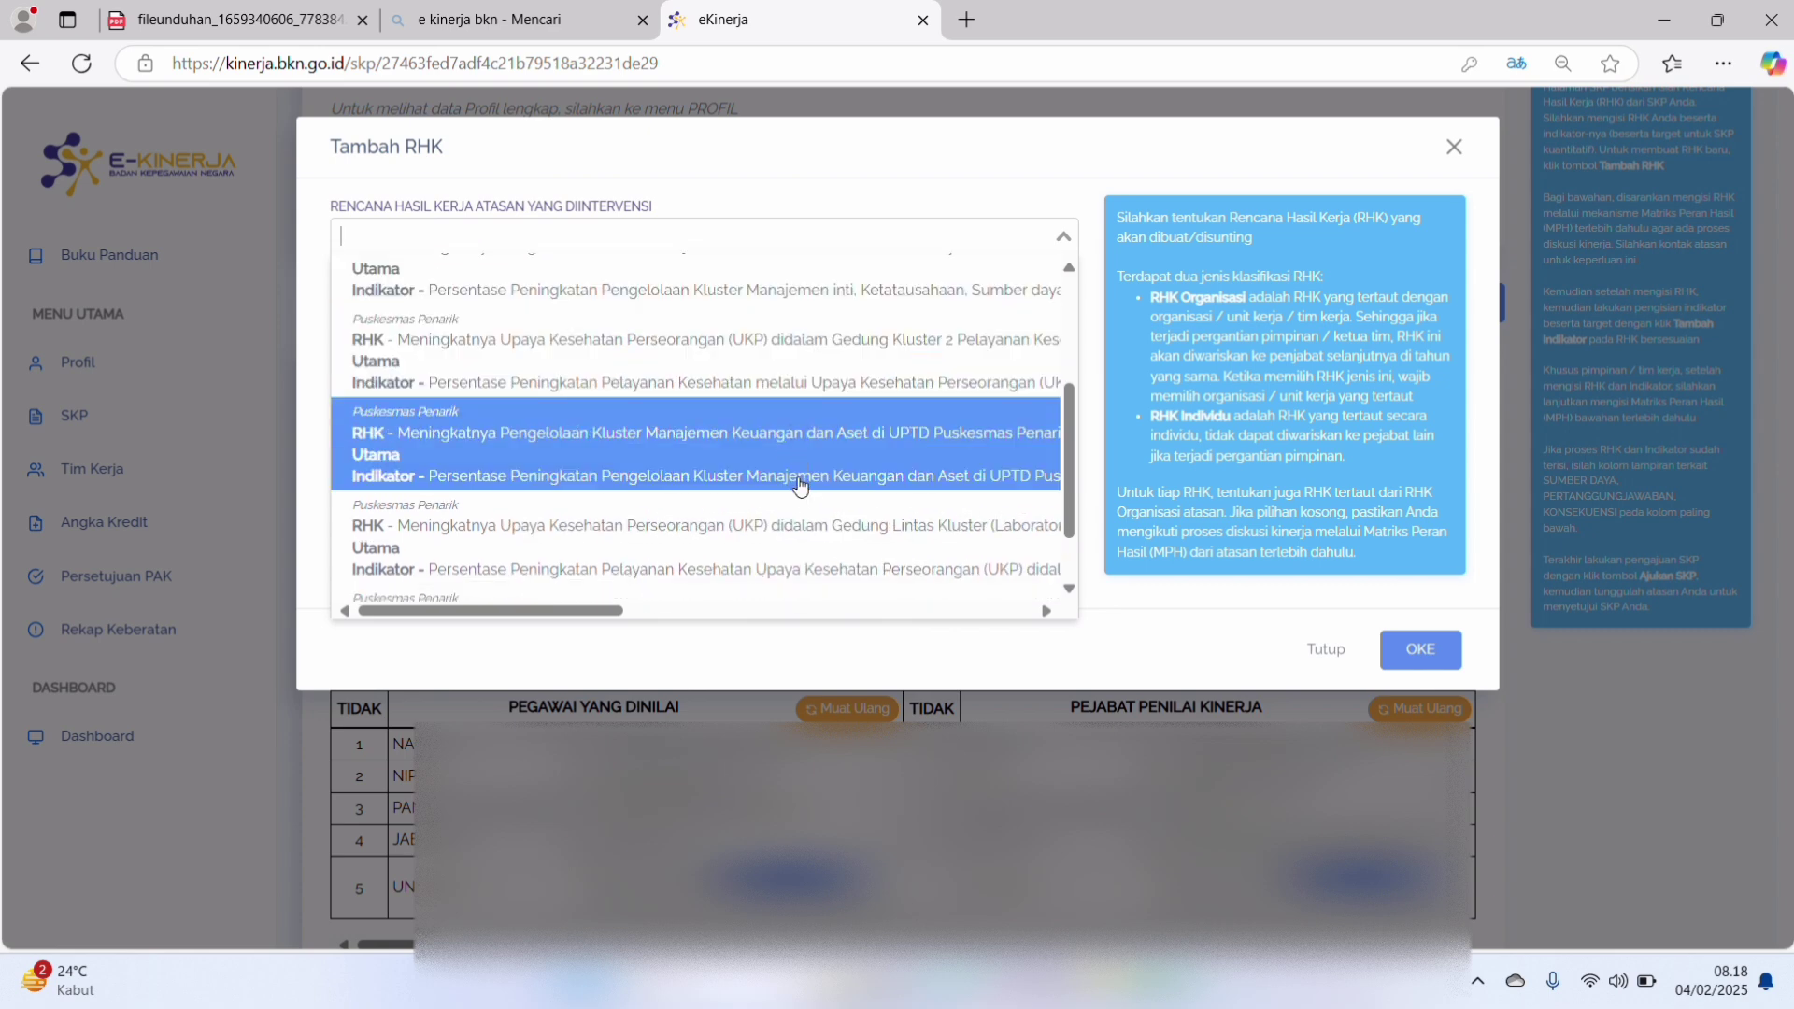
left_click(778, 177)
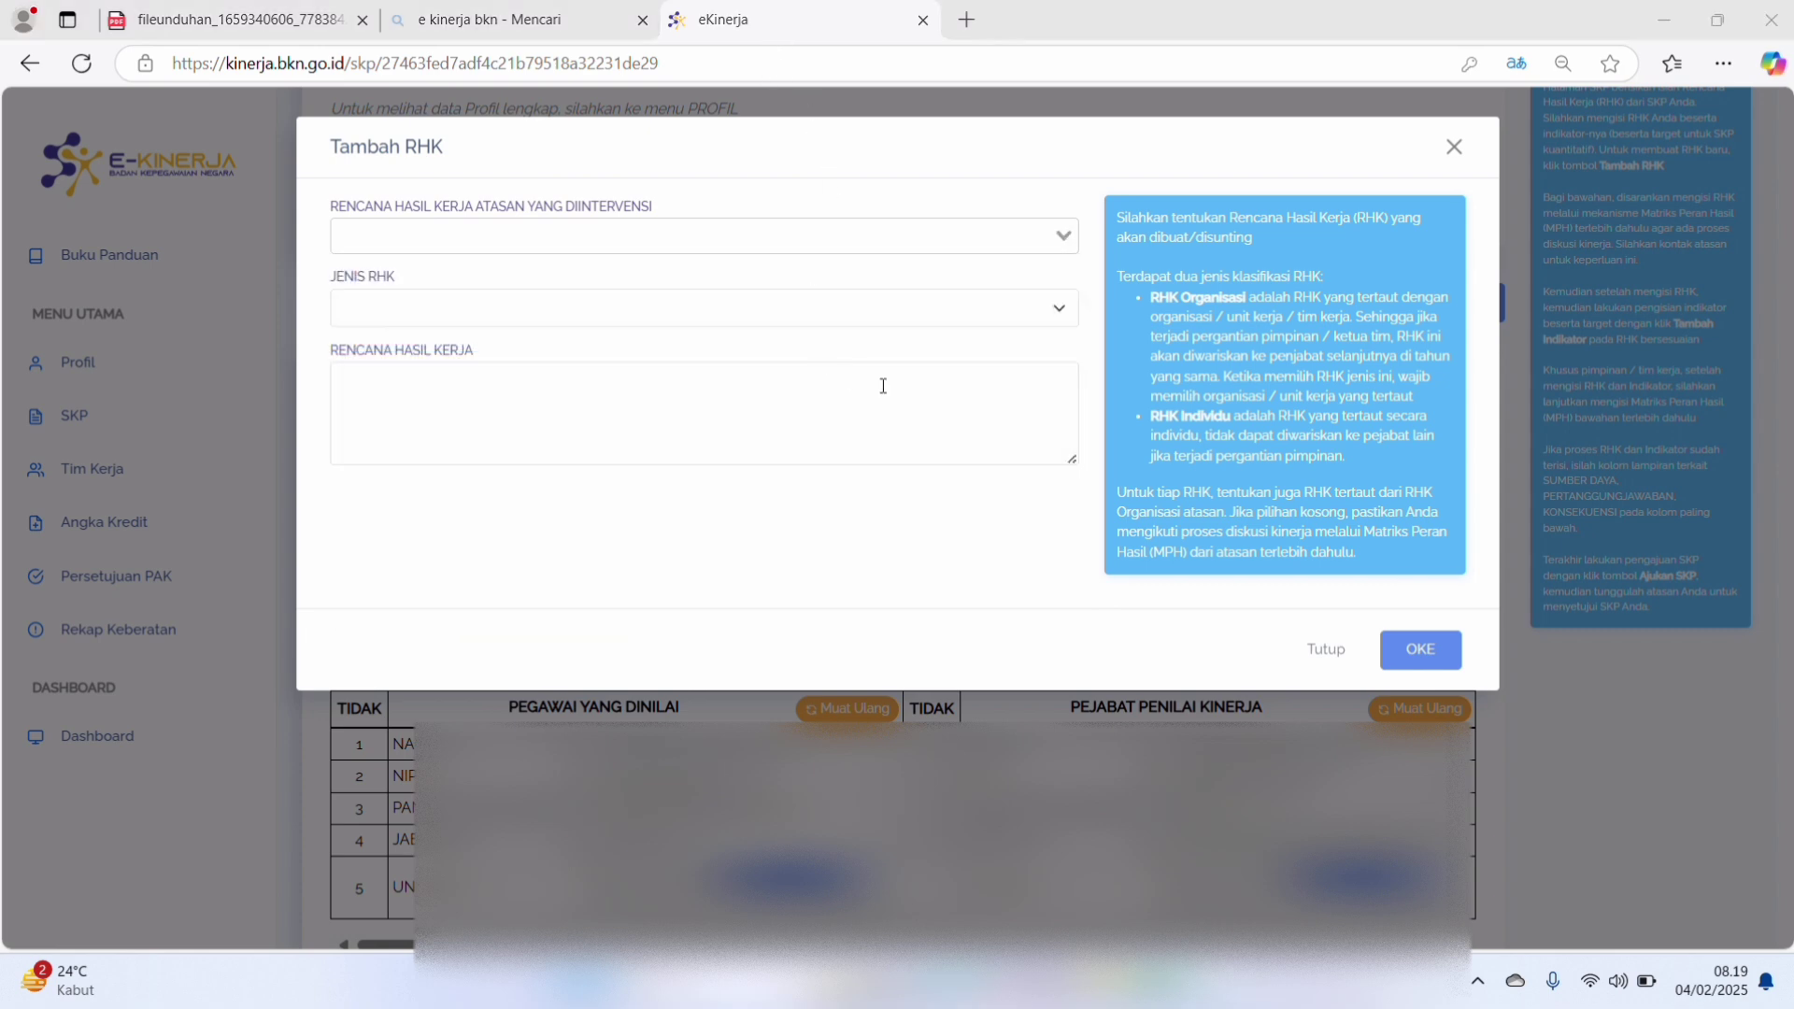
Step: Select the superior's RHK on UKP didalam Gedung Kluster 3 Pelayanan Kesehatan Usia Produktif dan Lanjut Usia as the intervened plan
left_click(1068, 234)
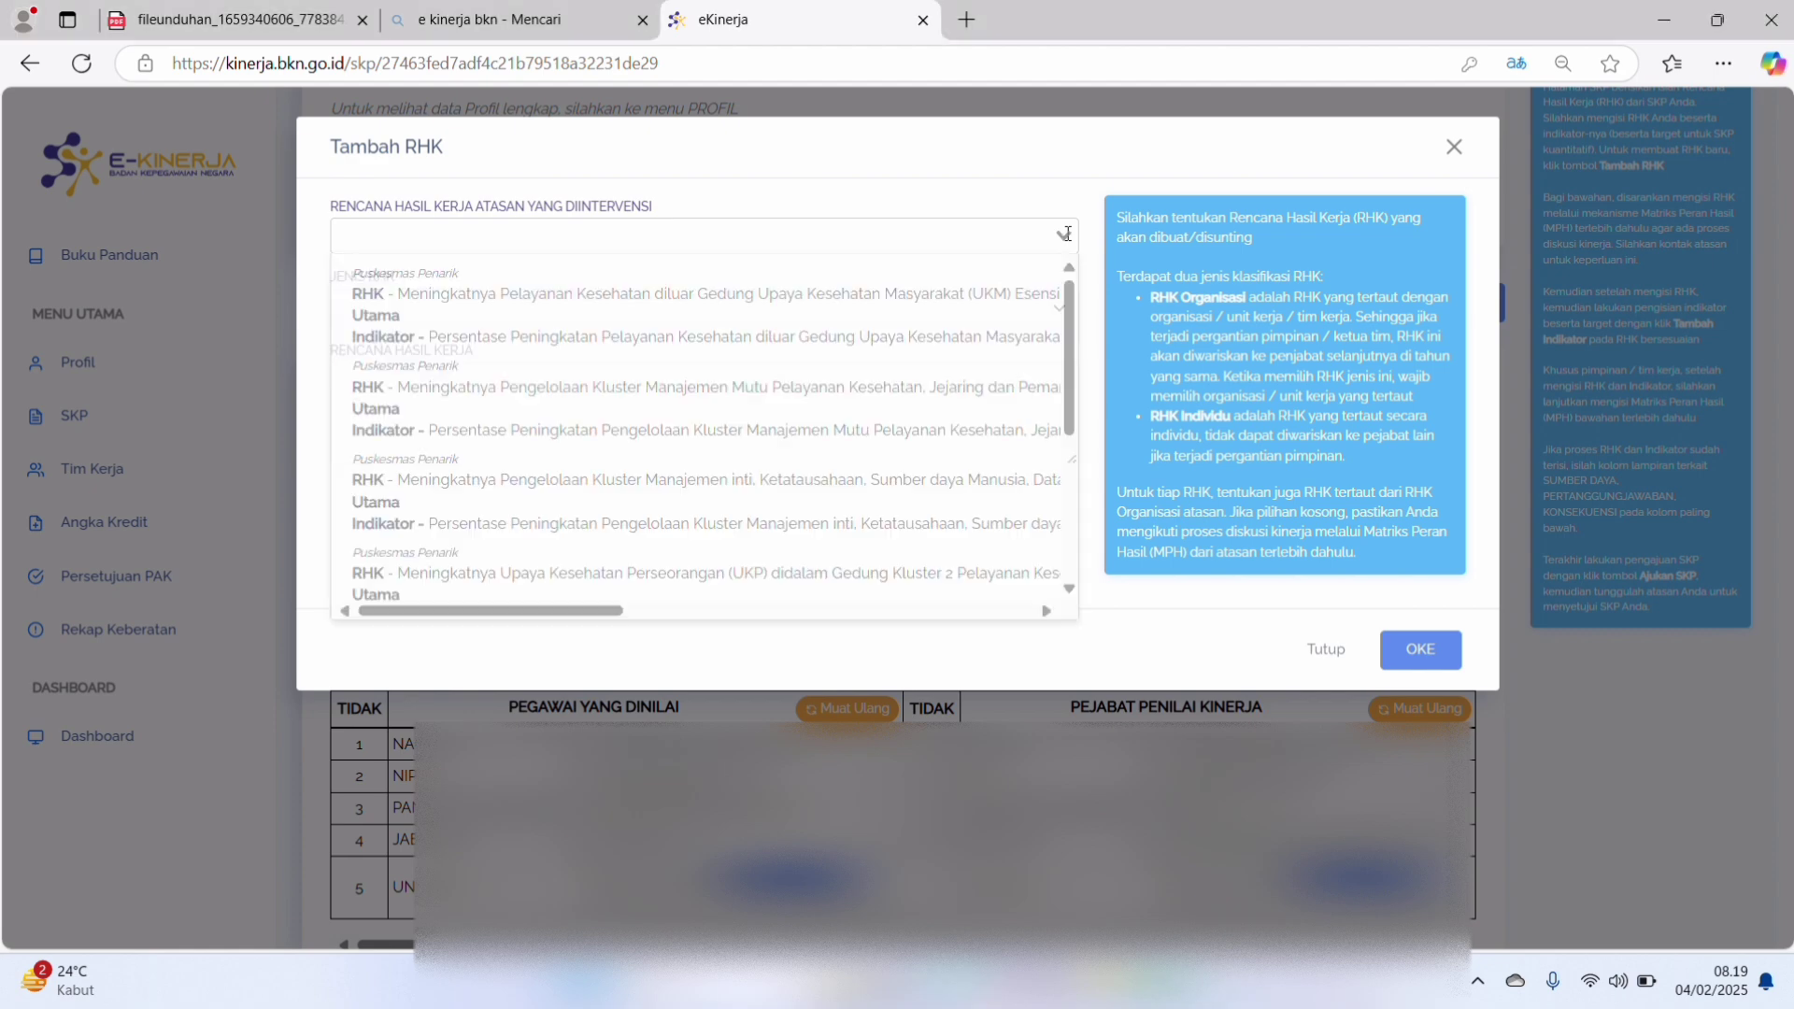
left_click(1056, 234)
left_click(1013, 233)
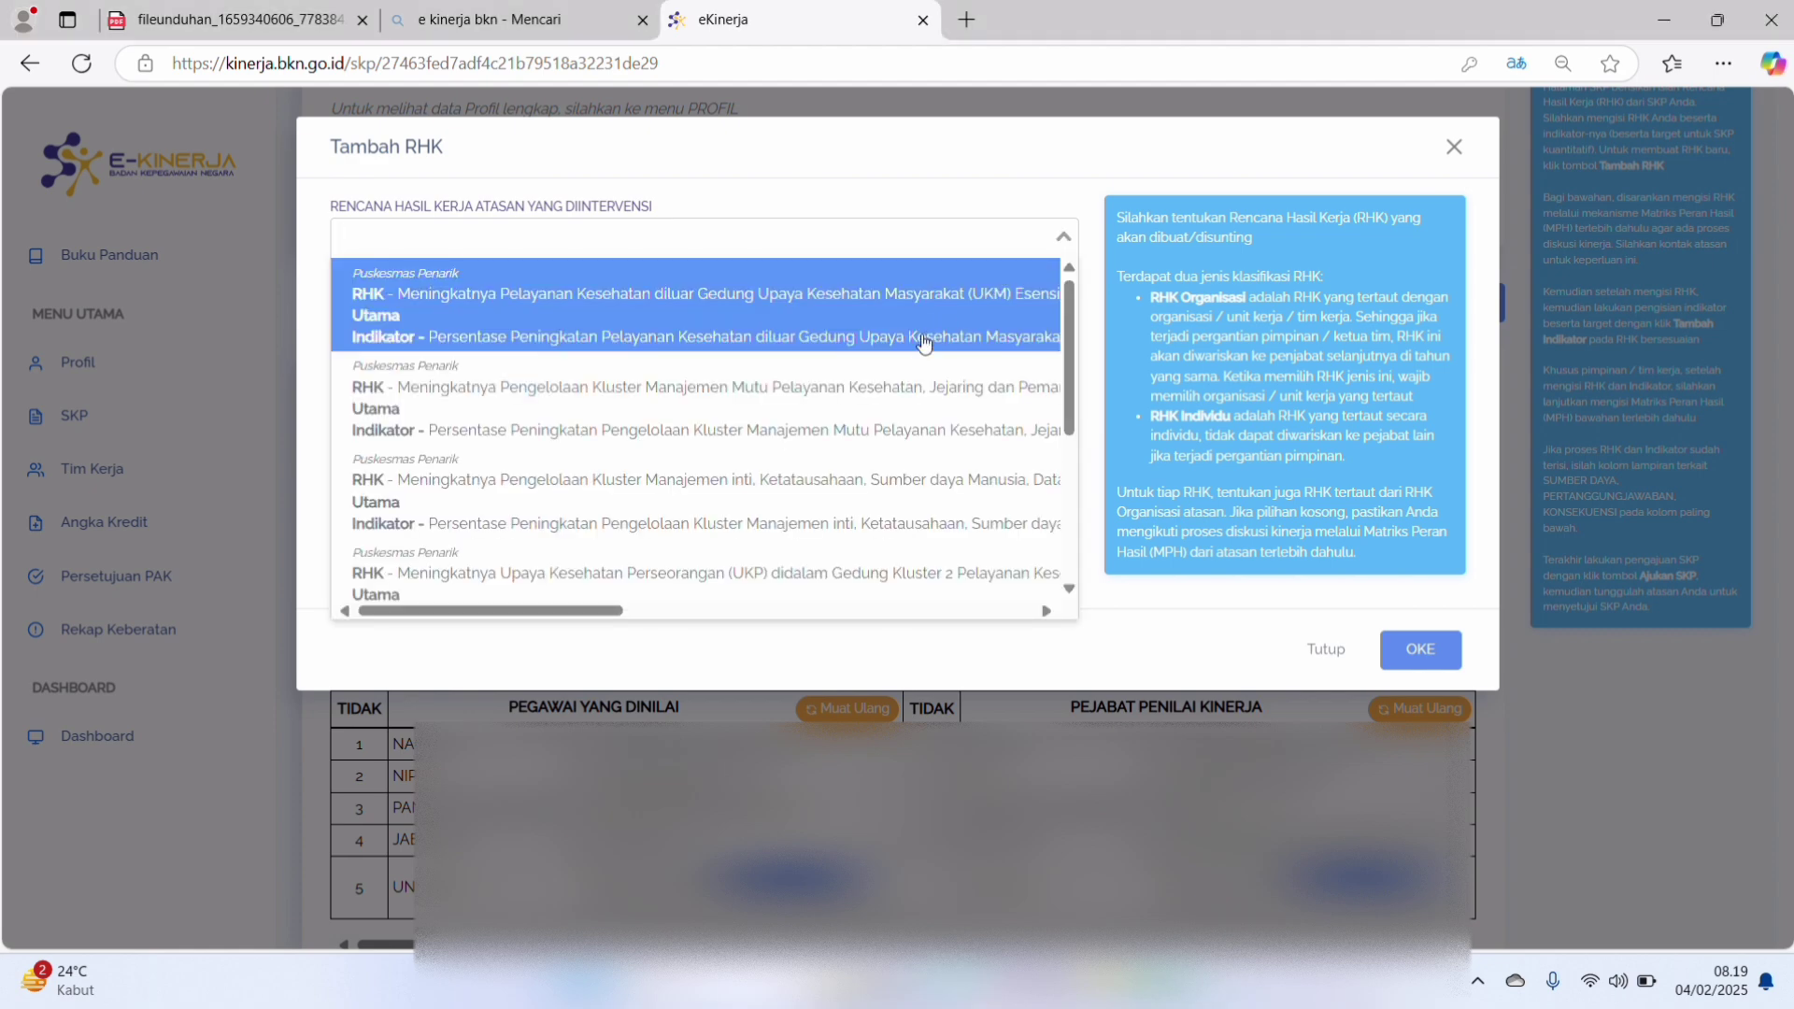
scroll(911, 369, "down", 1)
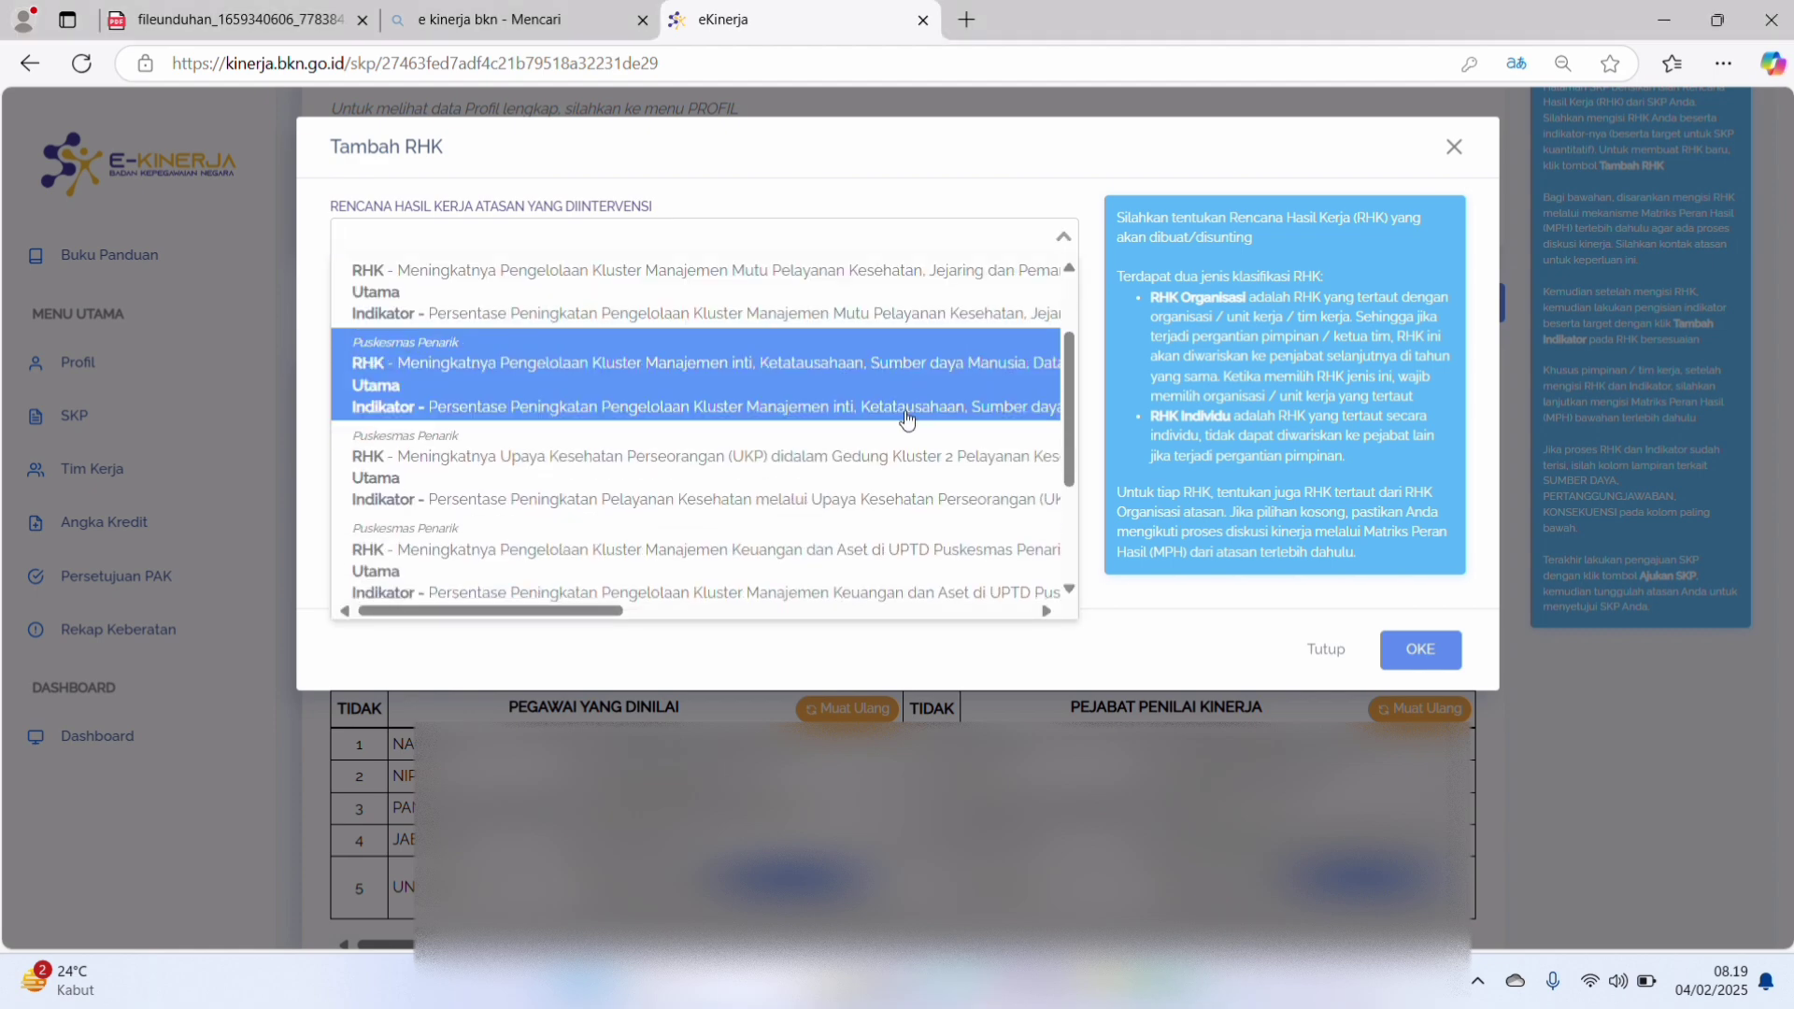
scroll(911, 533, "down", 1)
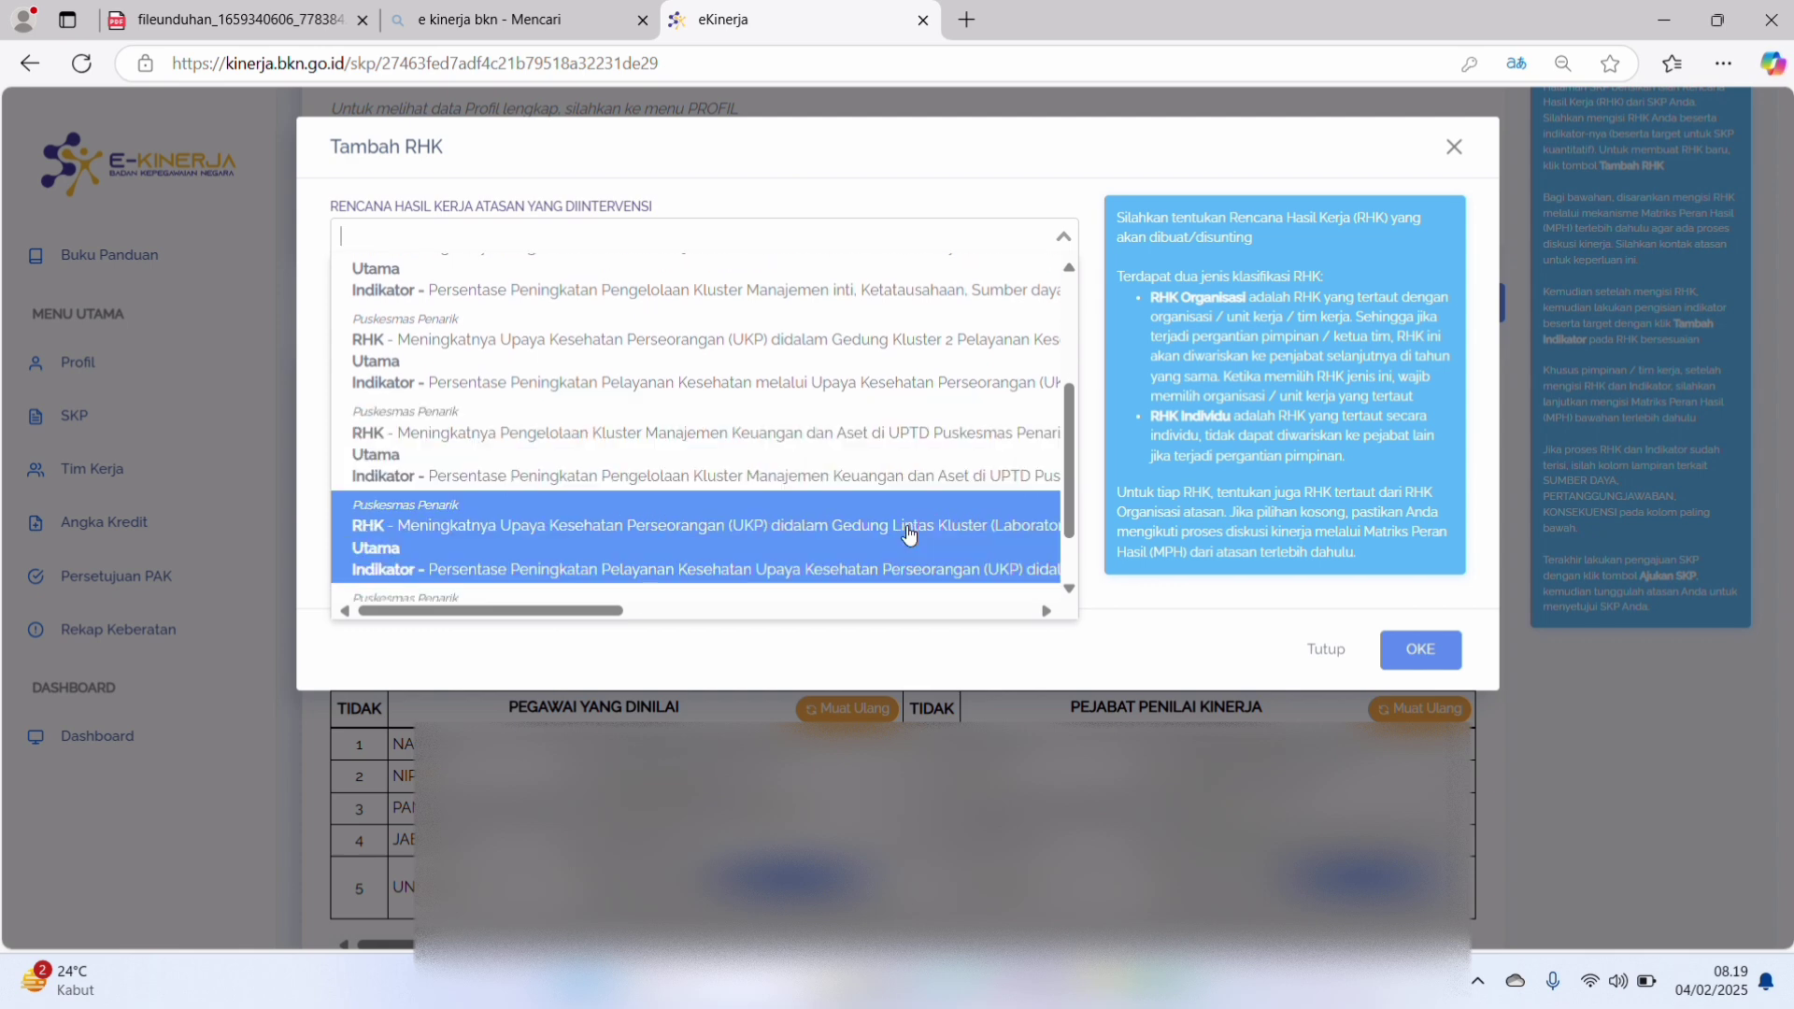
scroll(911, 536, "down", 1)
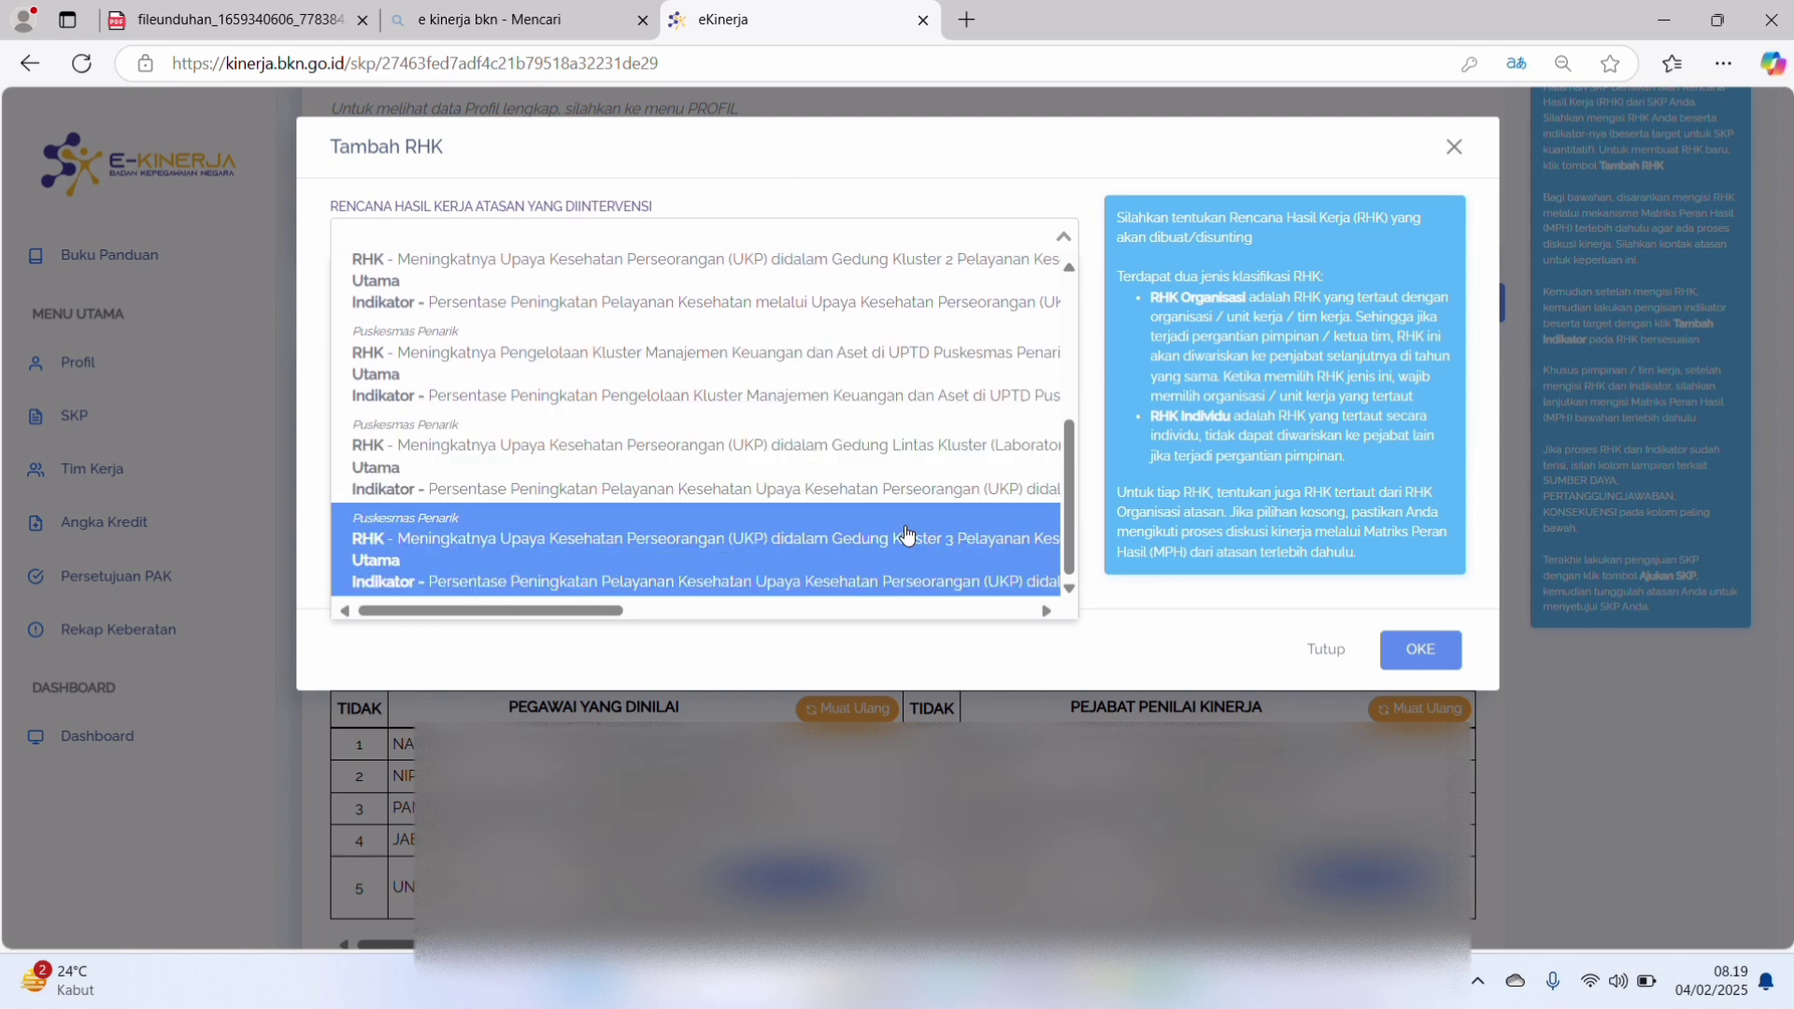
left_click(568, 553)
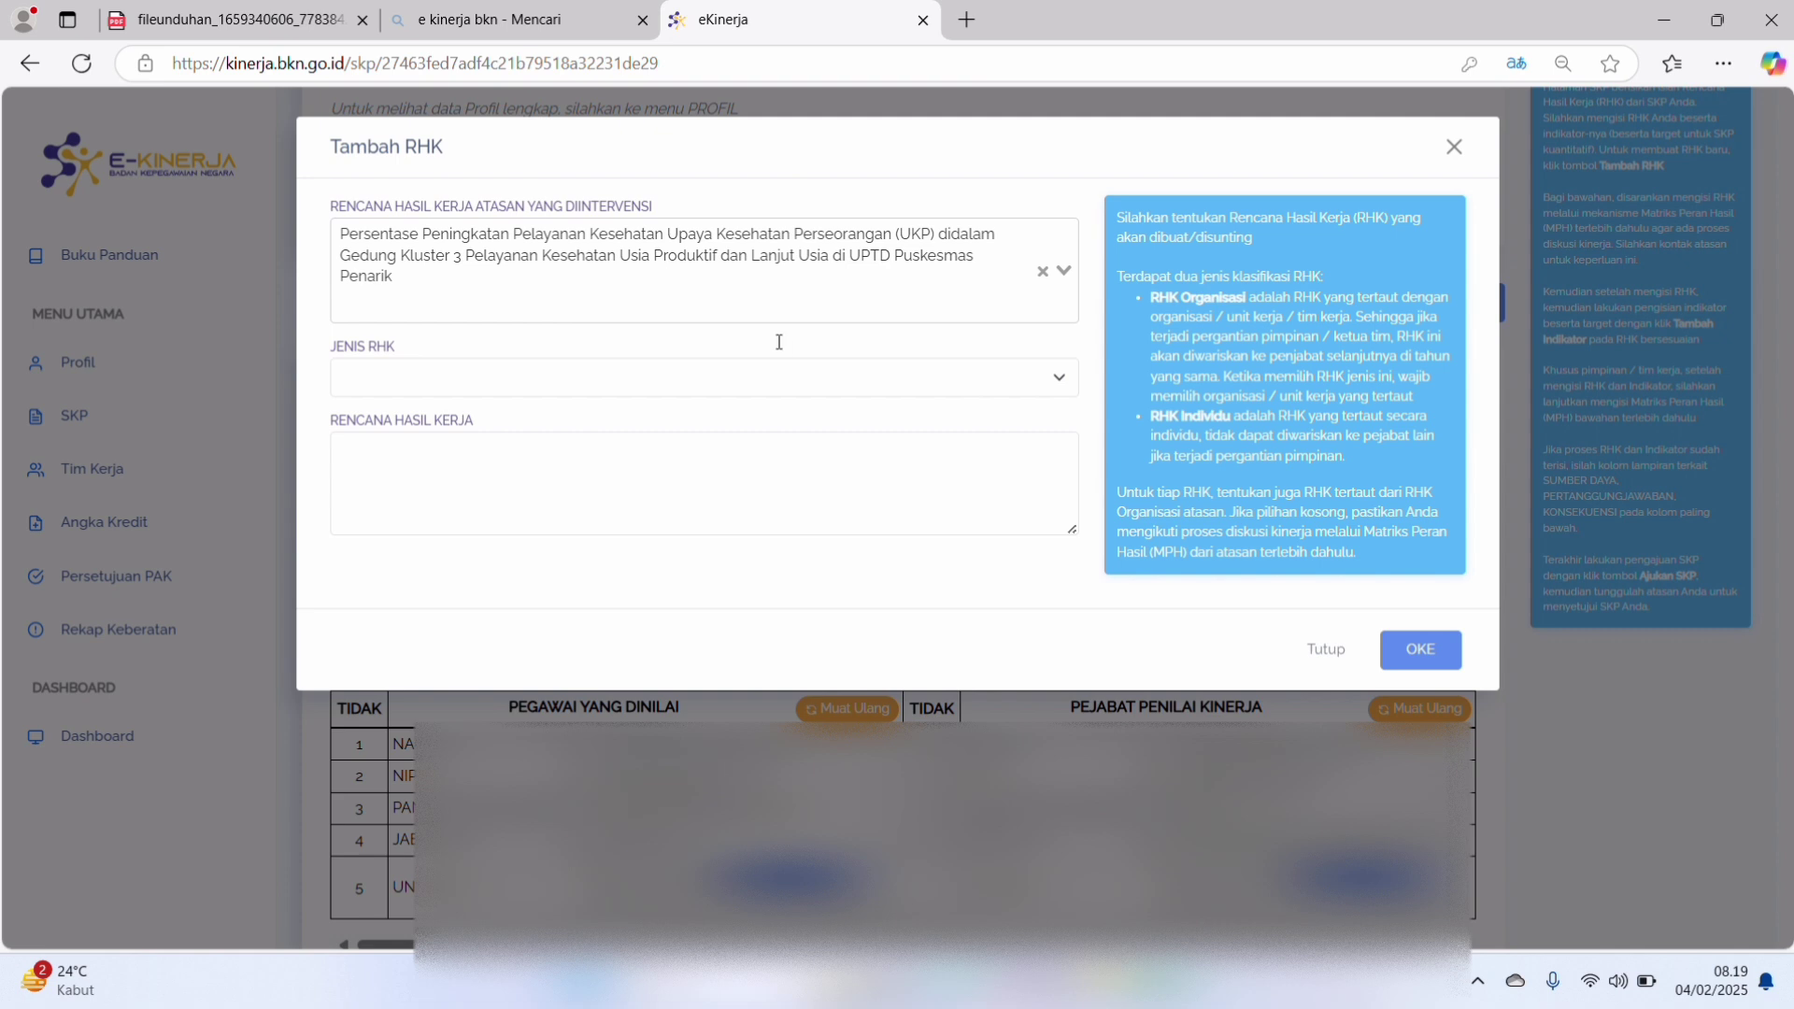
Step: Set the RHK type to Utama and place the cursor in the Rencana Hasil Kerja field
left_click(986, 390)
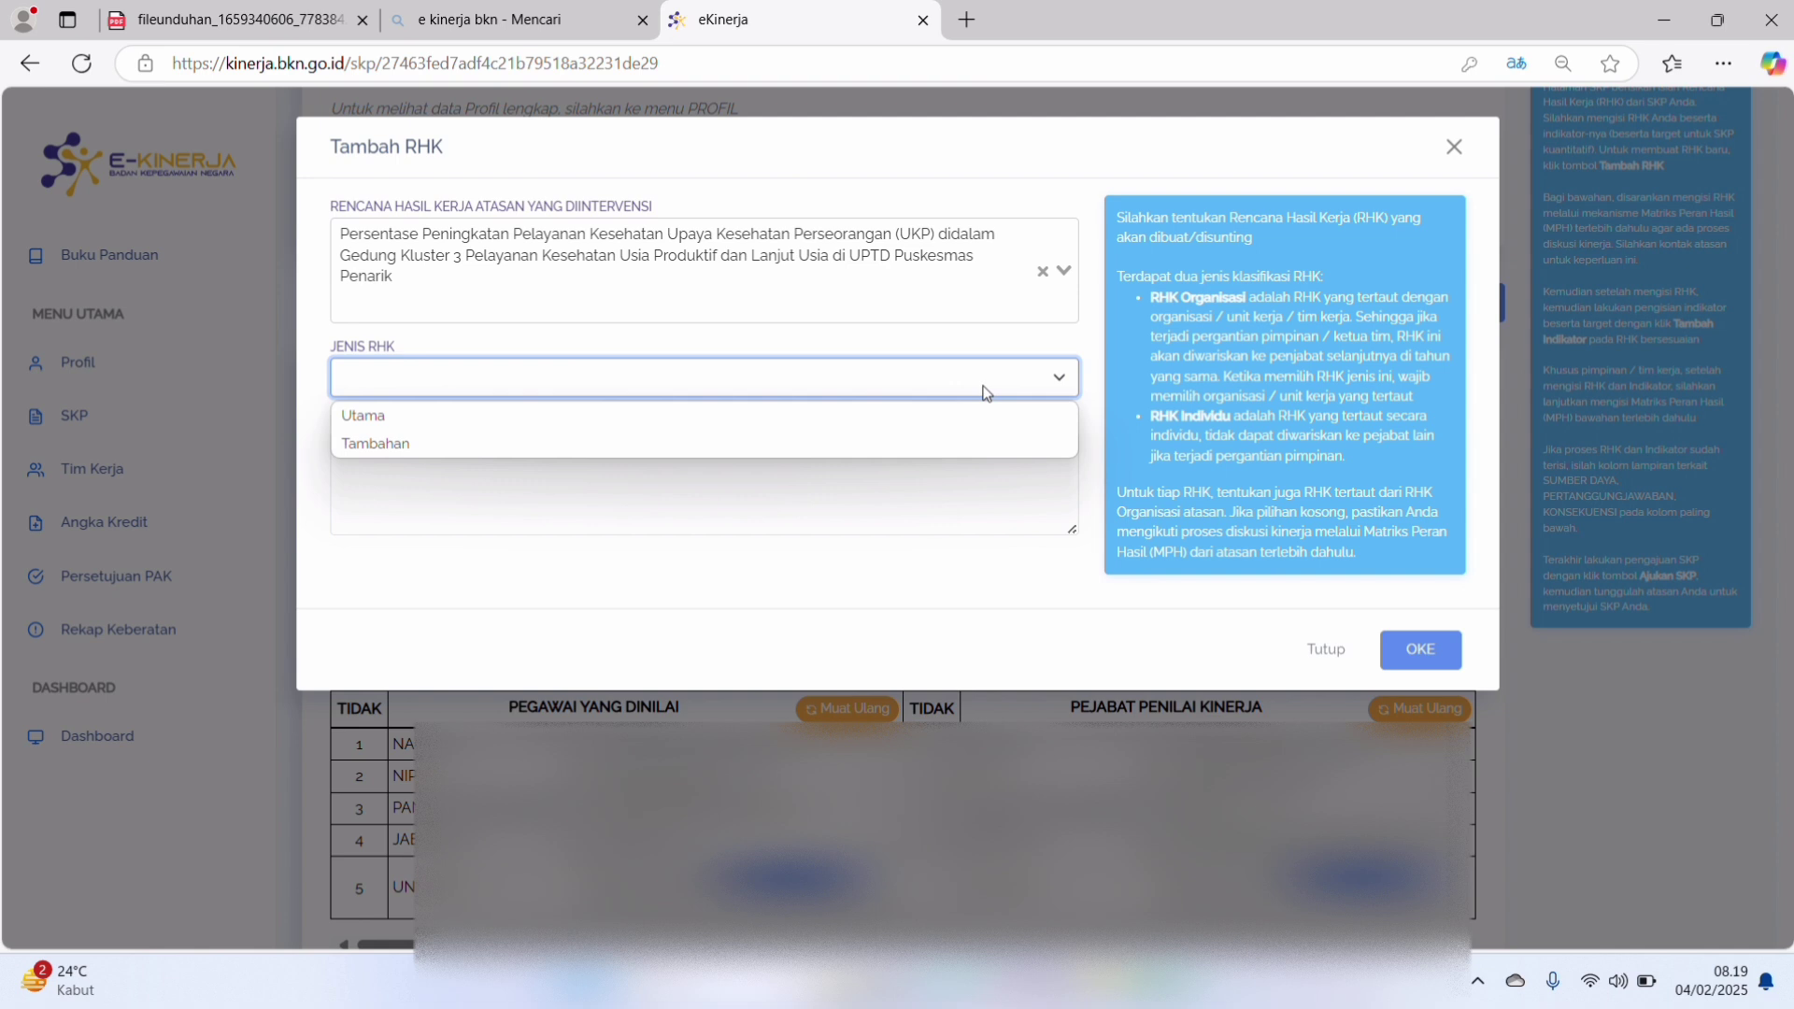
left_click(395, 417)
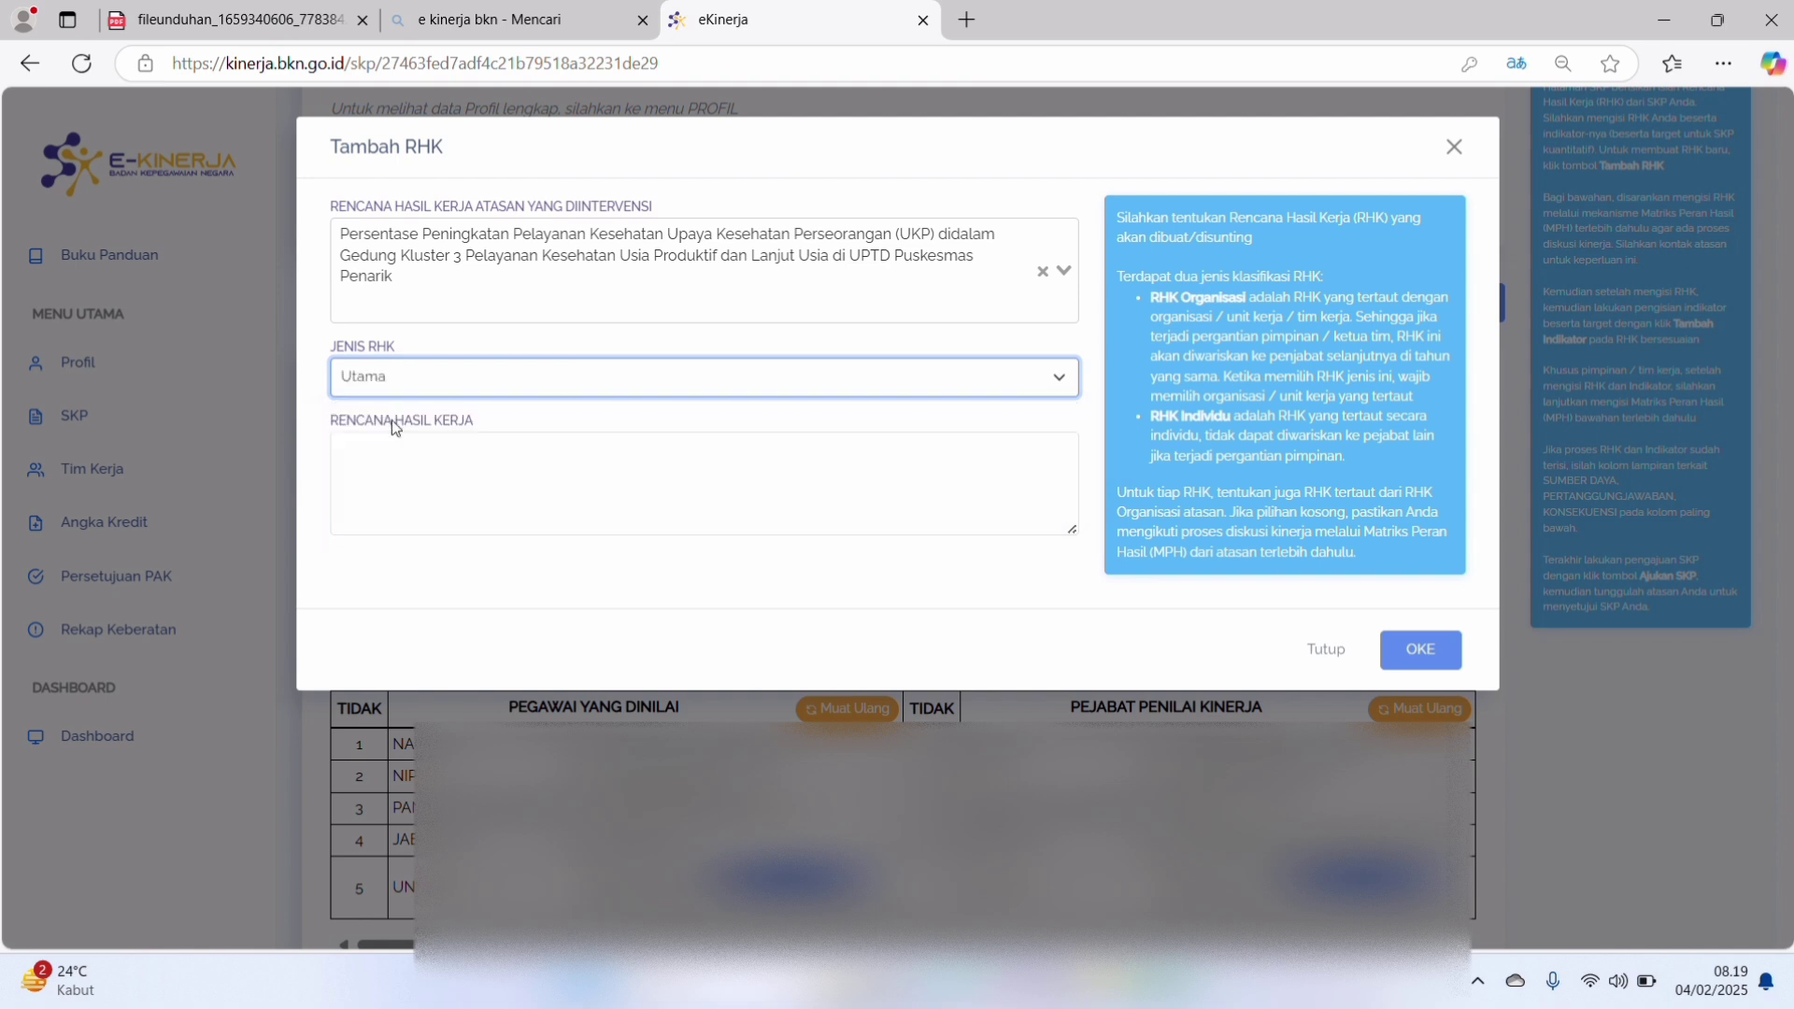
left_click(400, 476)
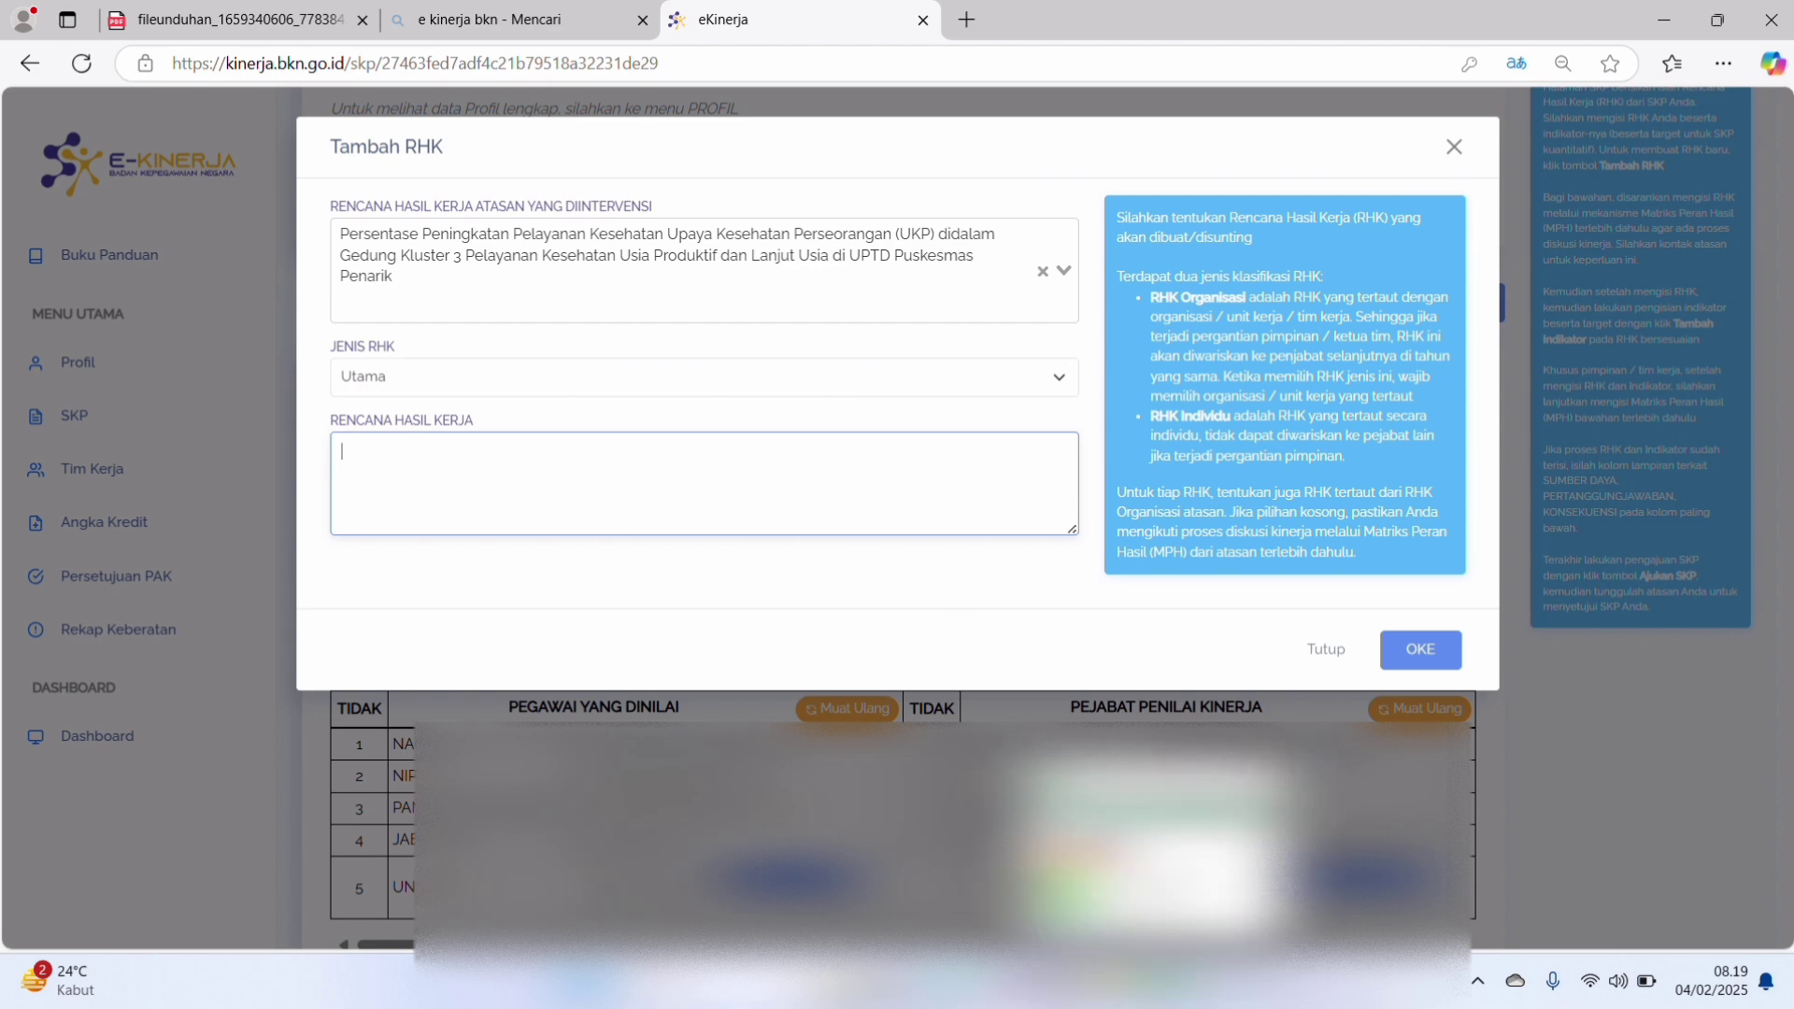
Step: Switch to the MASTER RHK 2025 PERAWAT PENYELIA workbook in Excel and review the cluster legend and RHK rows for Perawat Mahir
left_click(1150, 851)
scroll(982, 461, "up", 3)
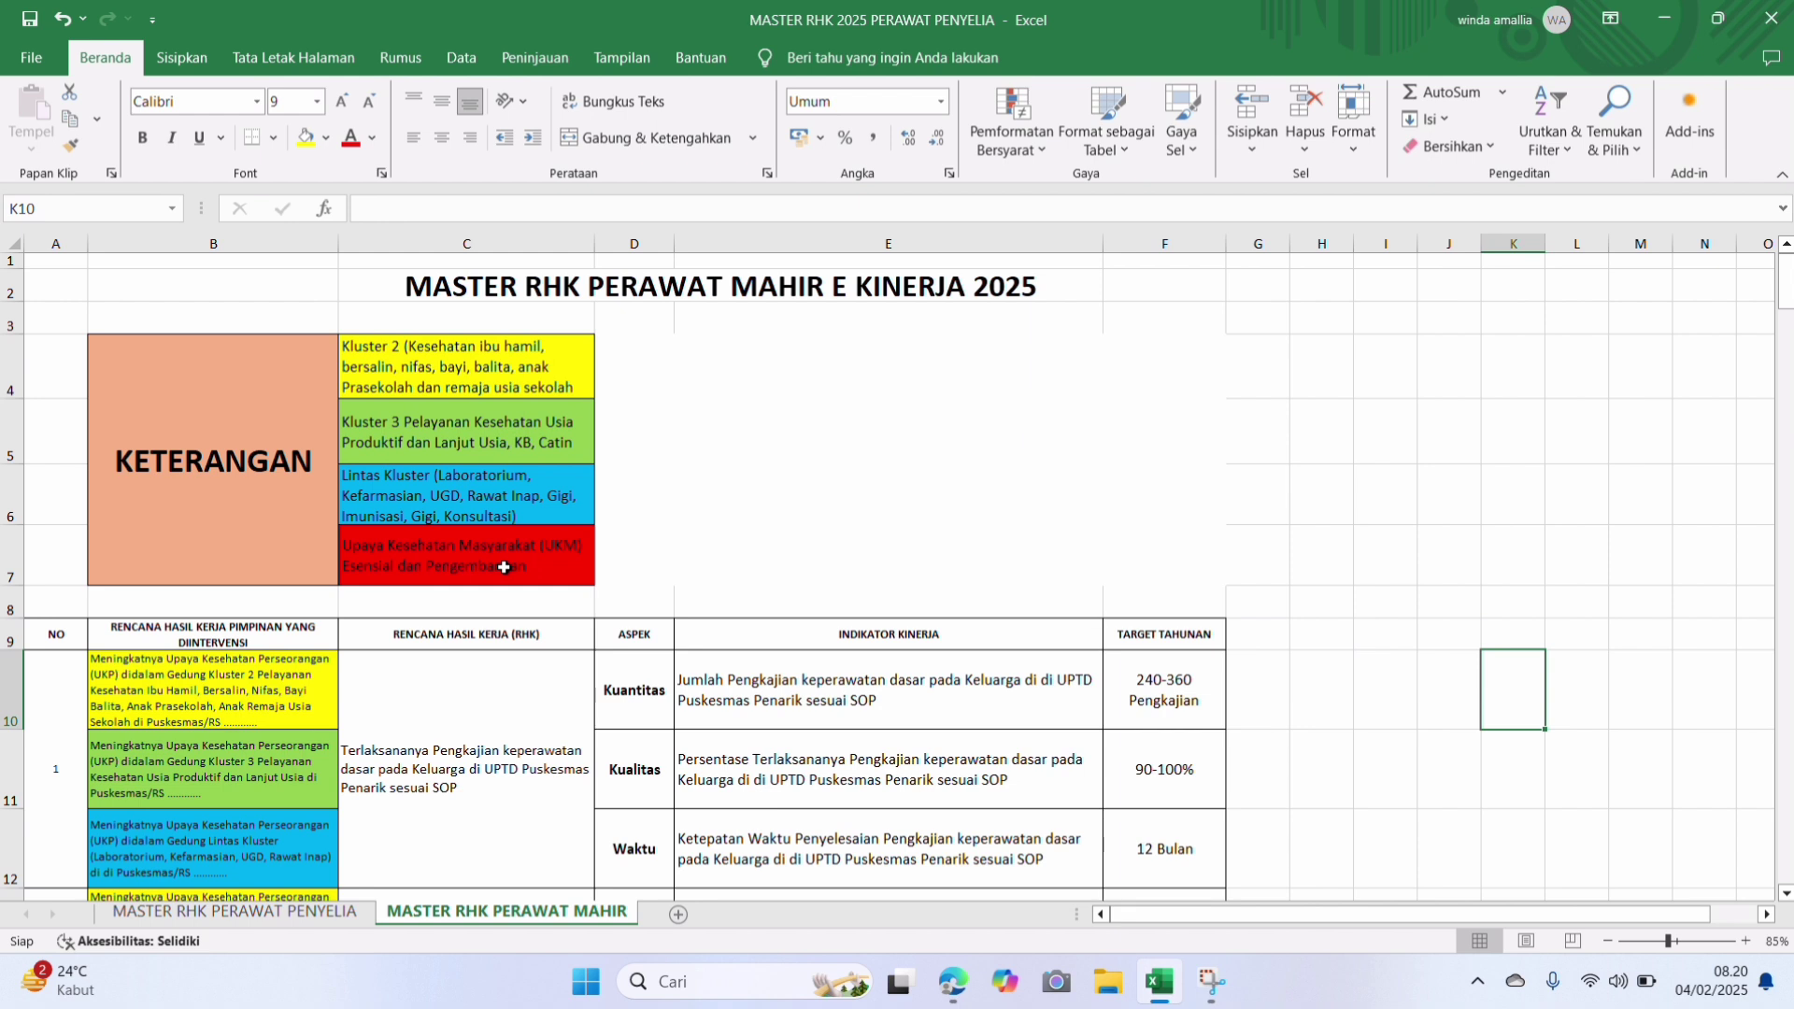
scroll(780, 481, "down", 1)
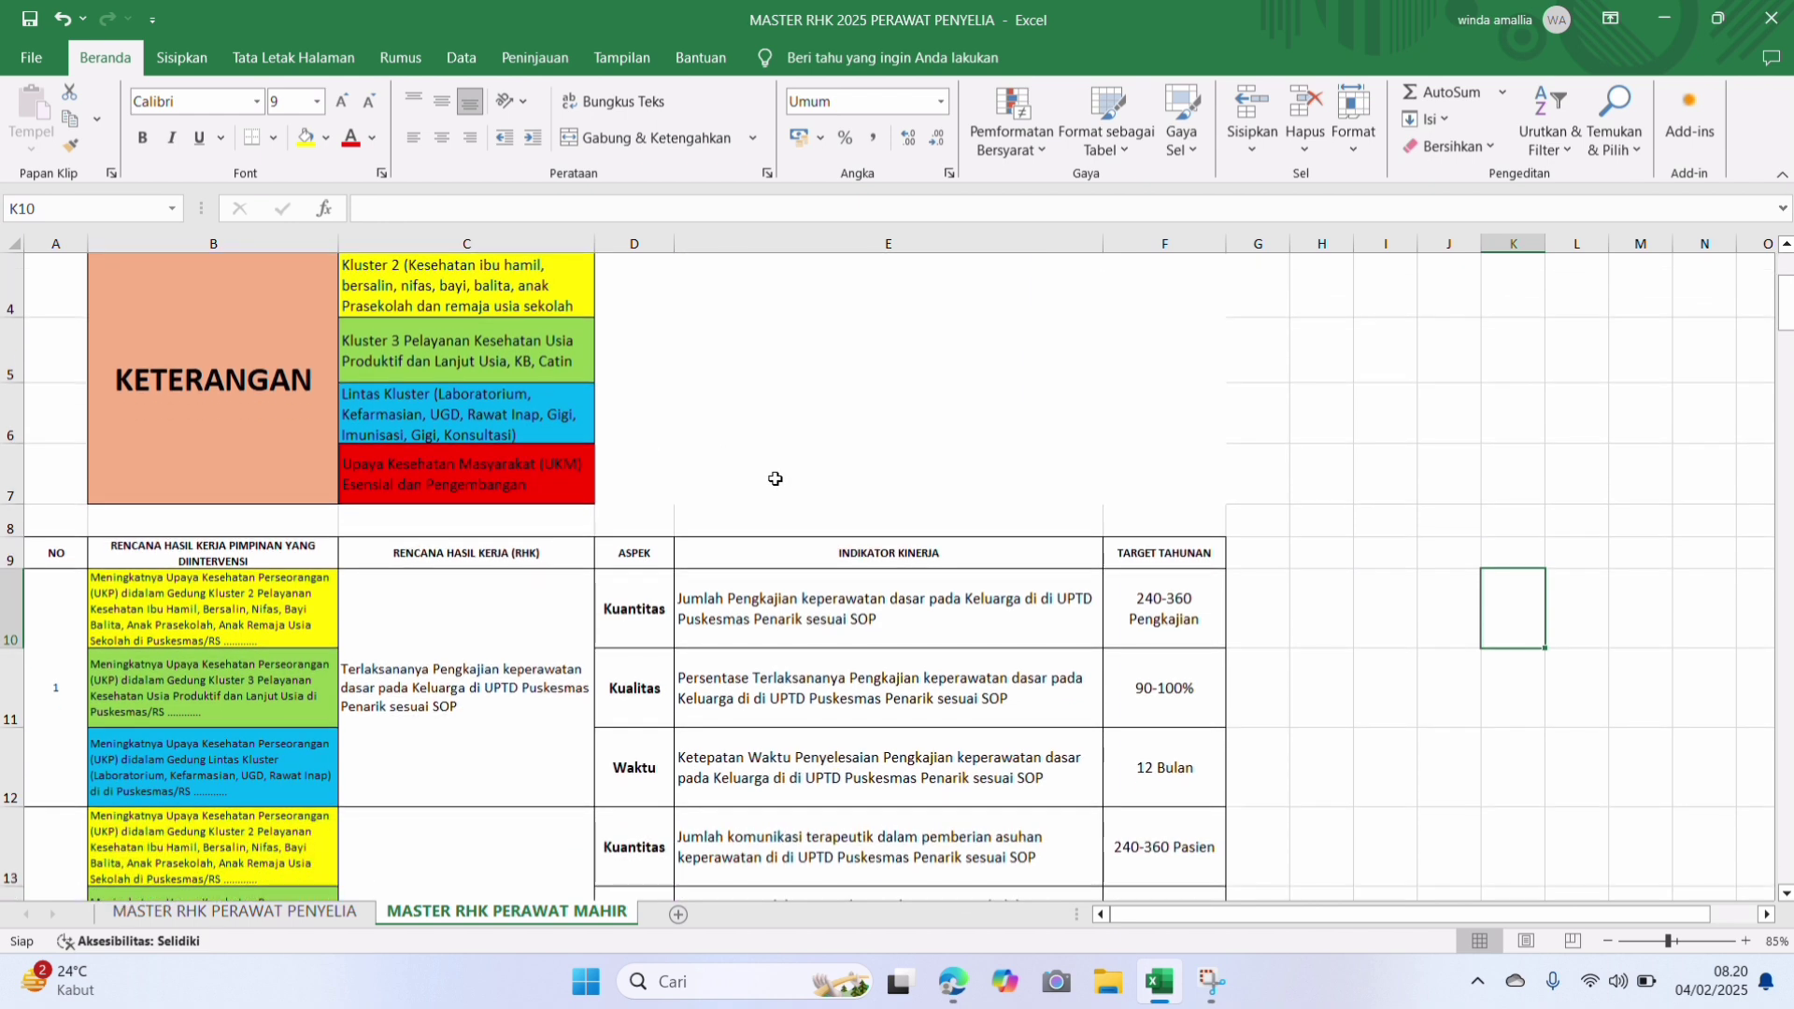
scroll(665, 570, "down", 2)
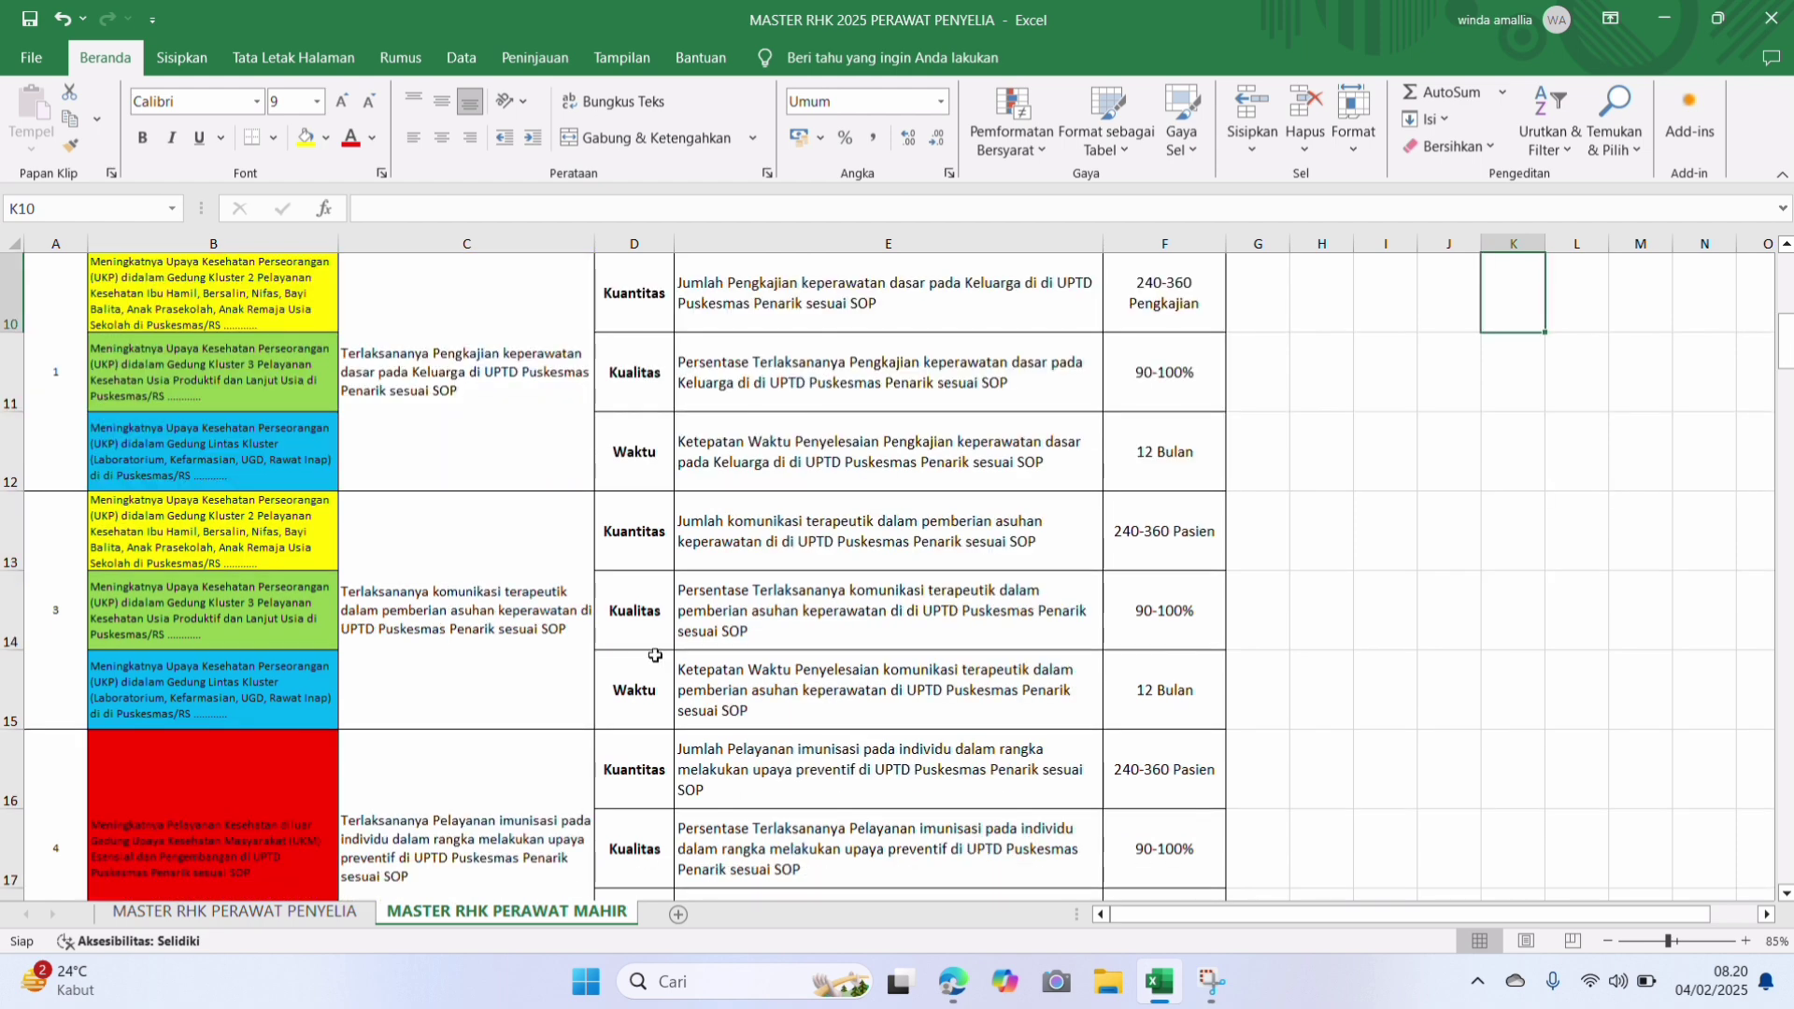
Step: Switch to the Nomor 4 Tahun 2022 regulation PDF in Edge and read the Perawat Mahir duties on pages 33 and 34
left_click(977, 996)
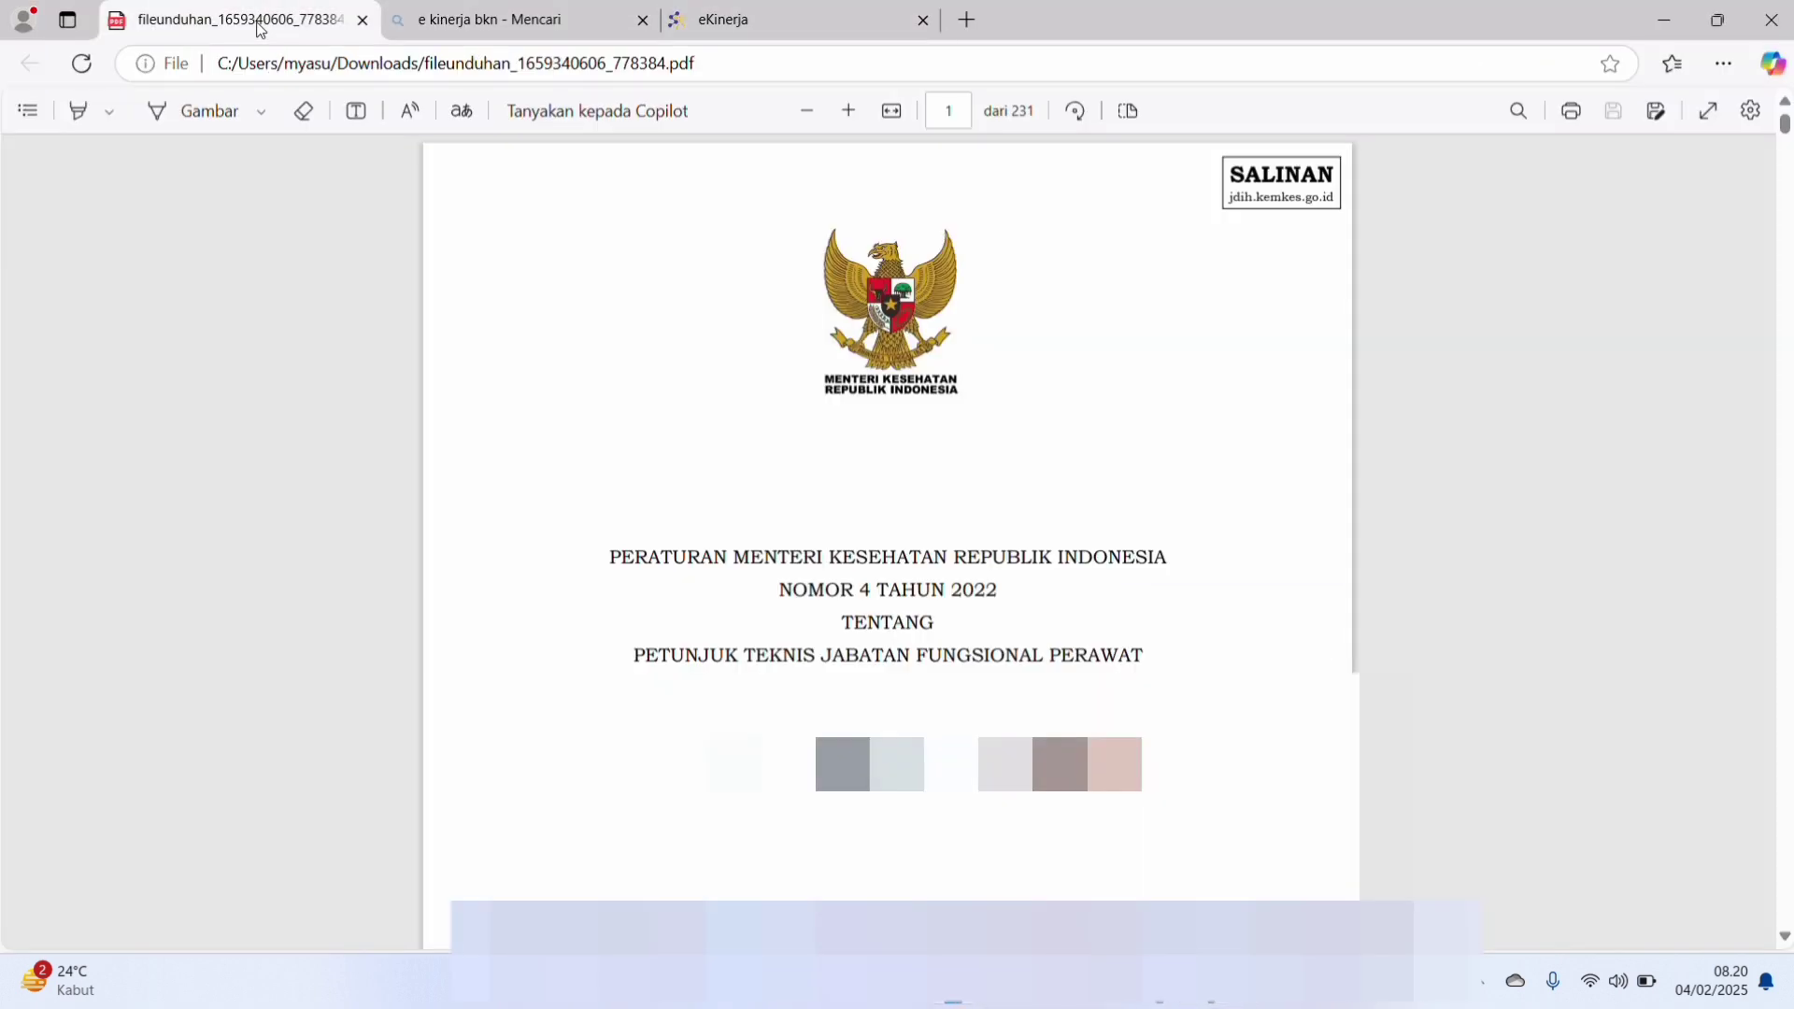
left_click(258, 26)
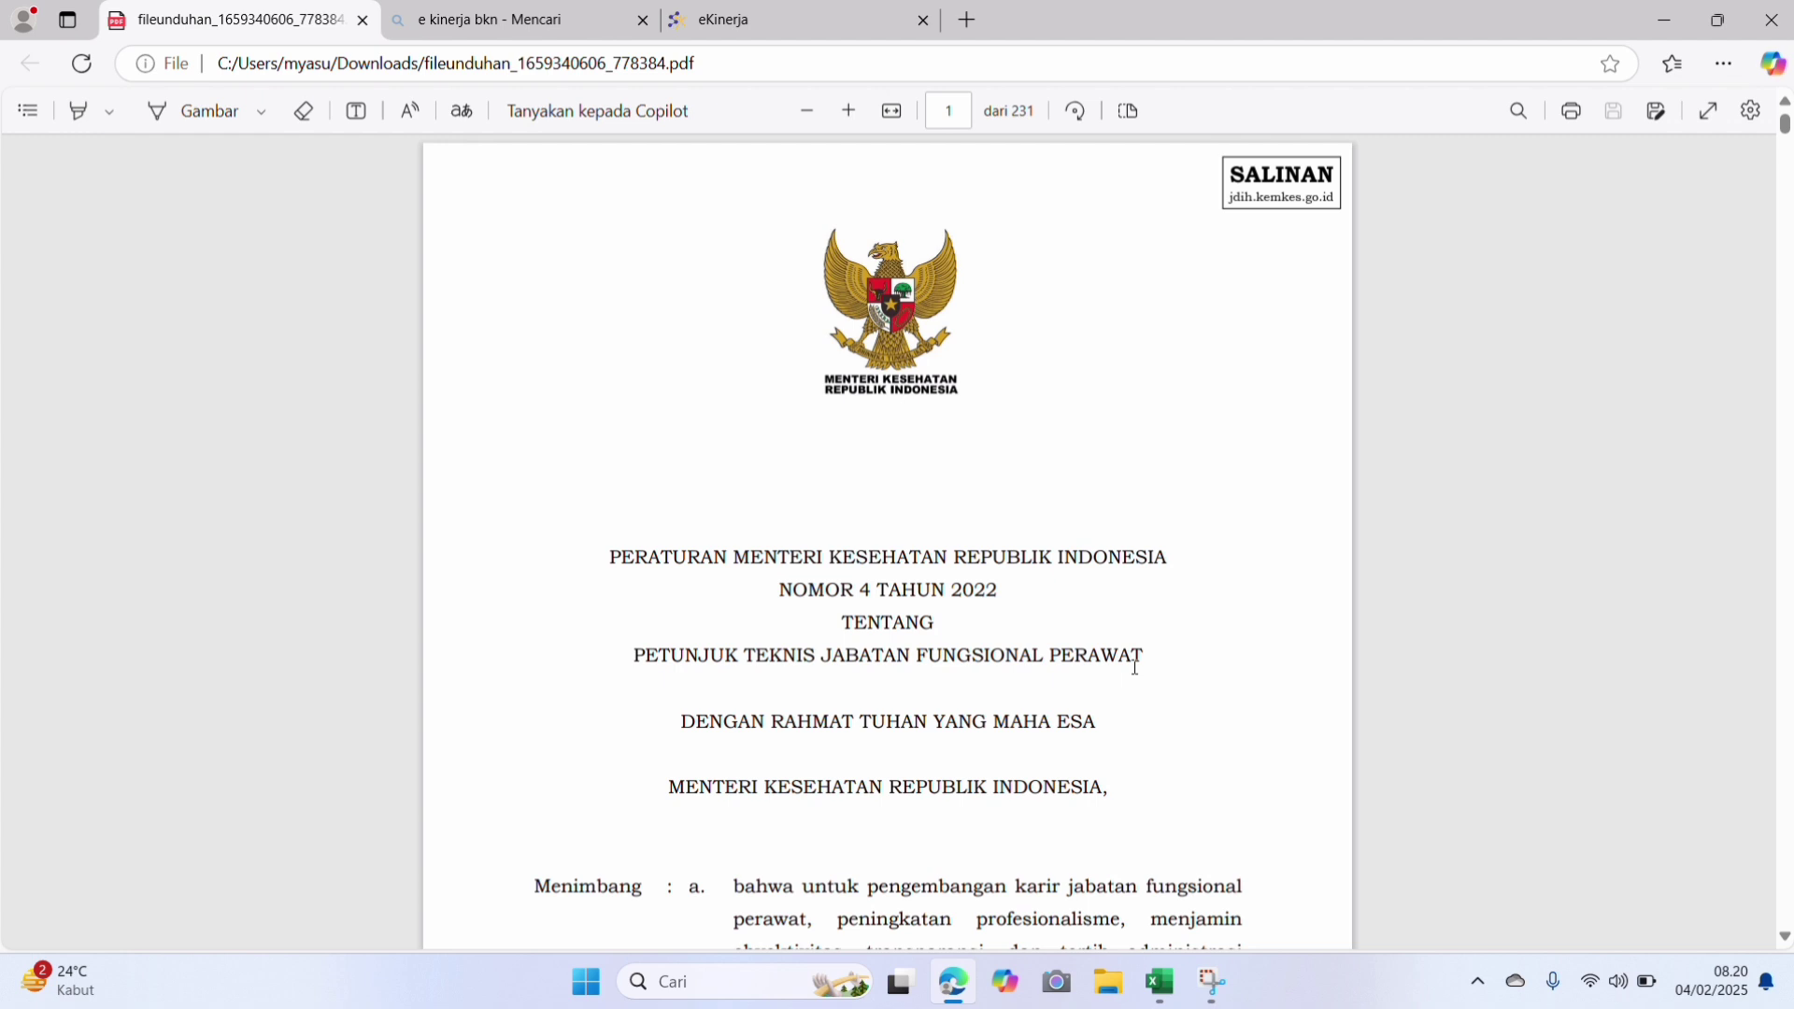
scroll(1135, 667, "down", 1)
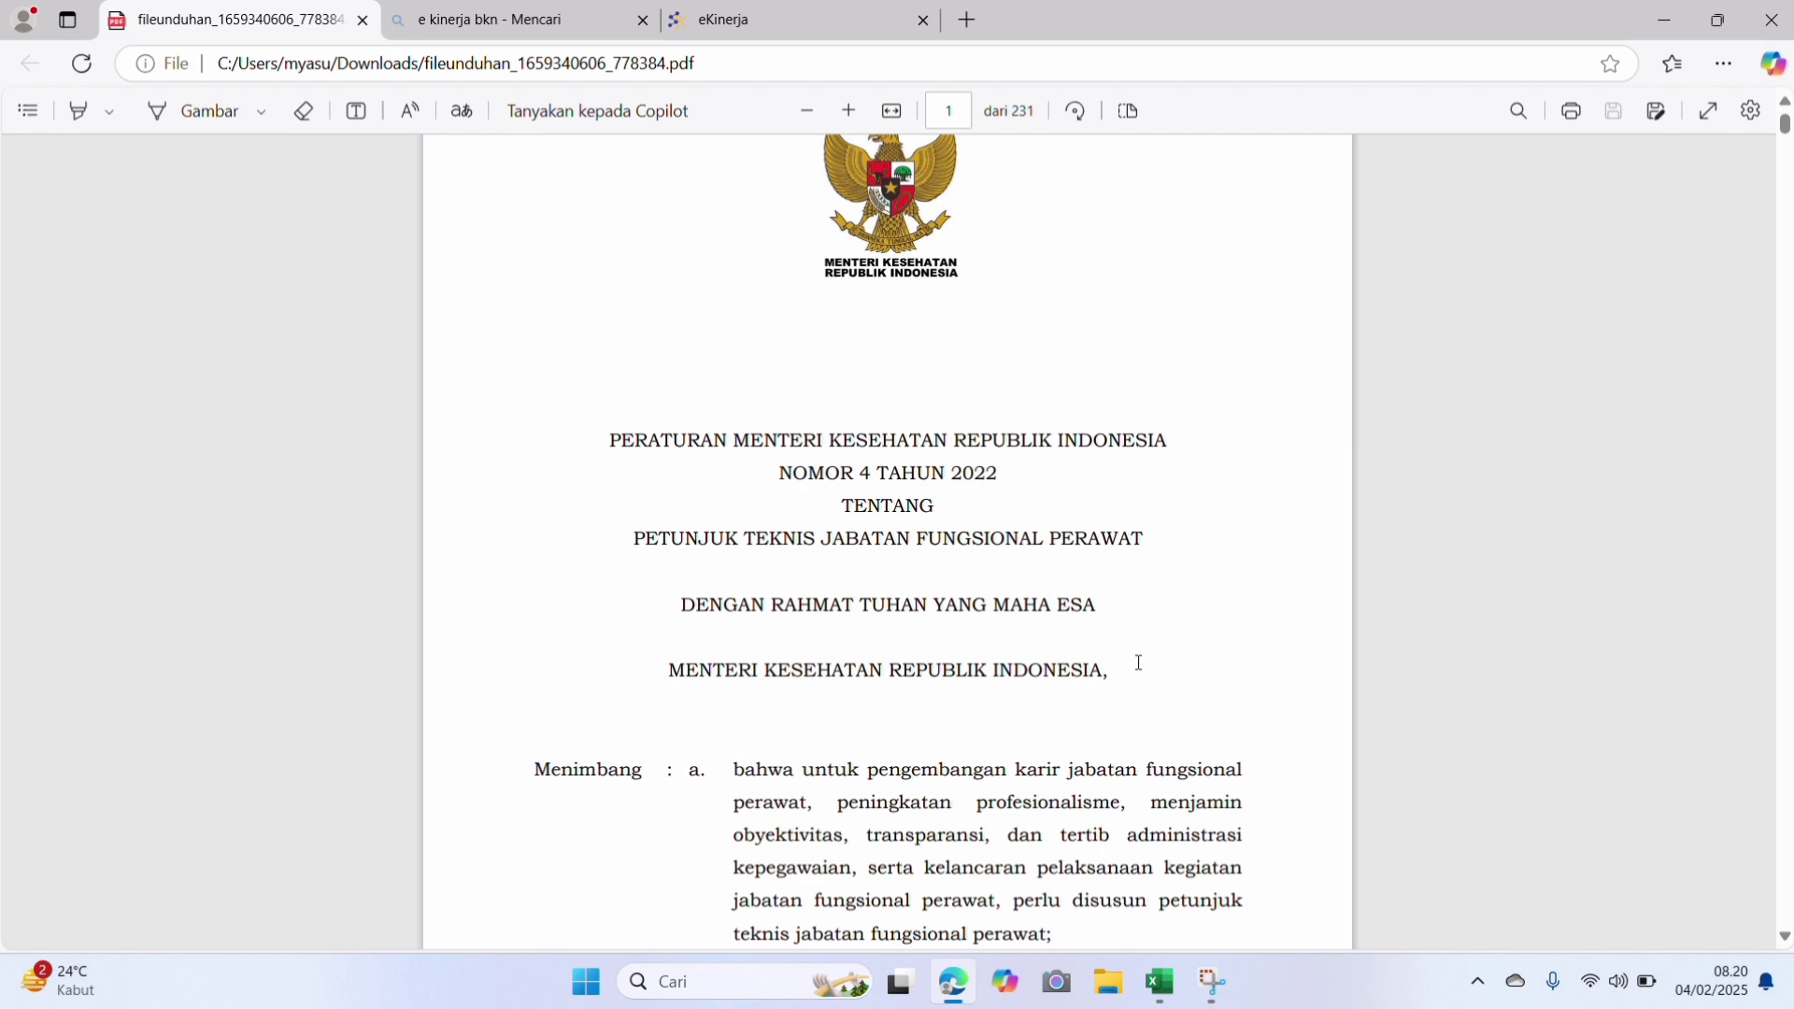
scroll(1138, 664, "down", 2)
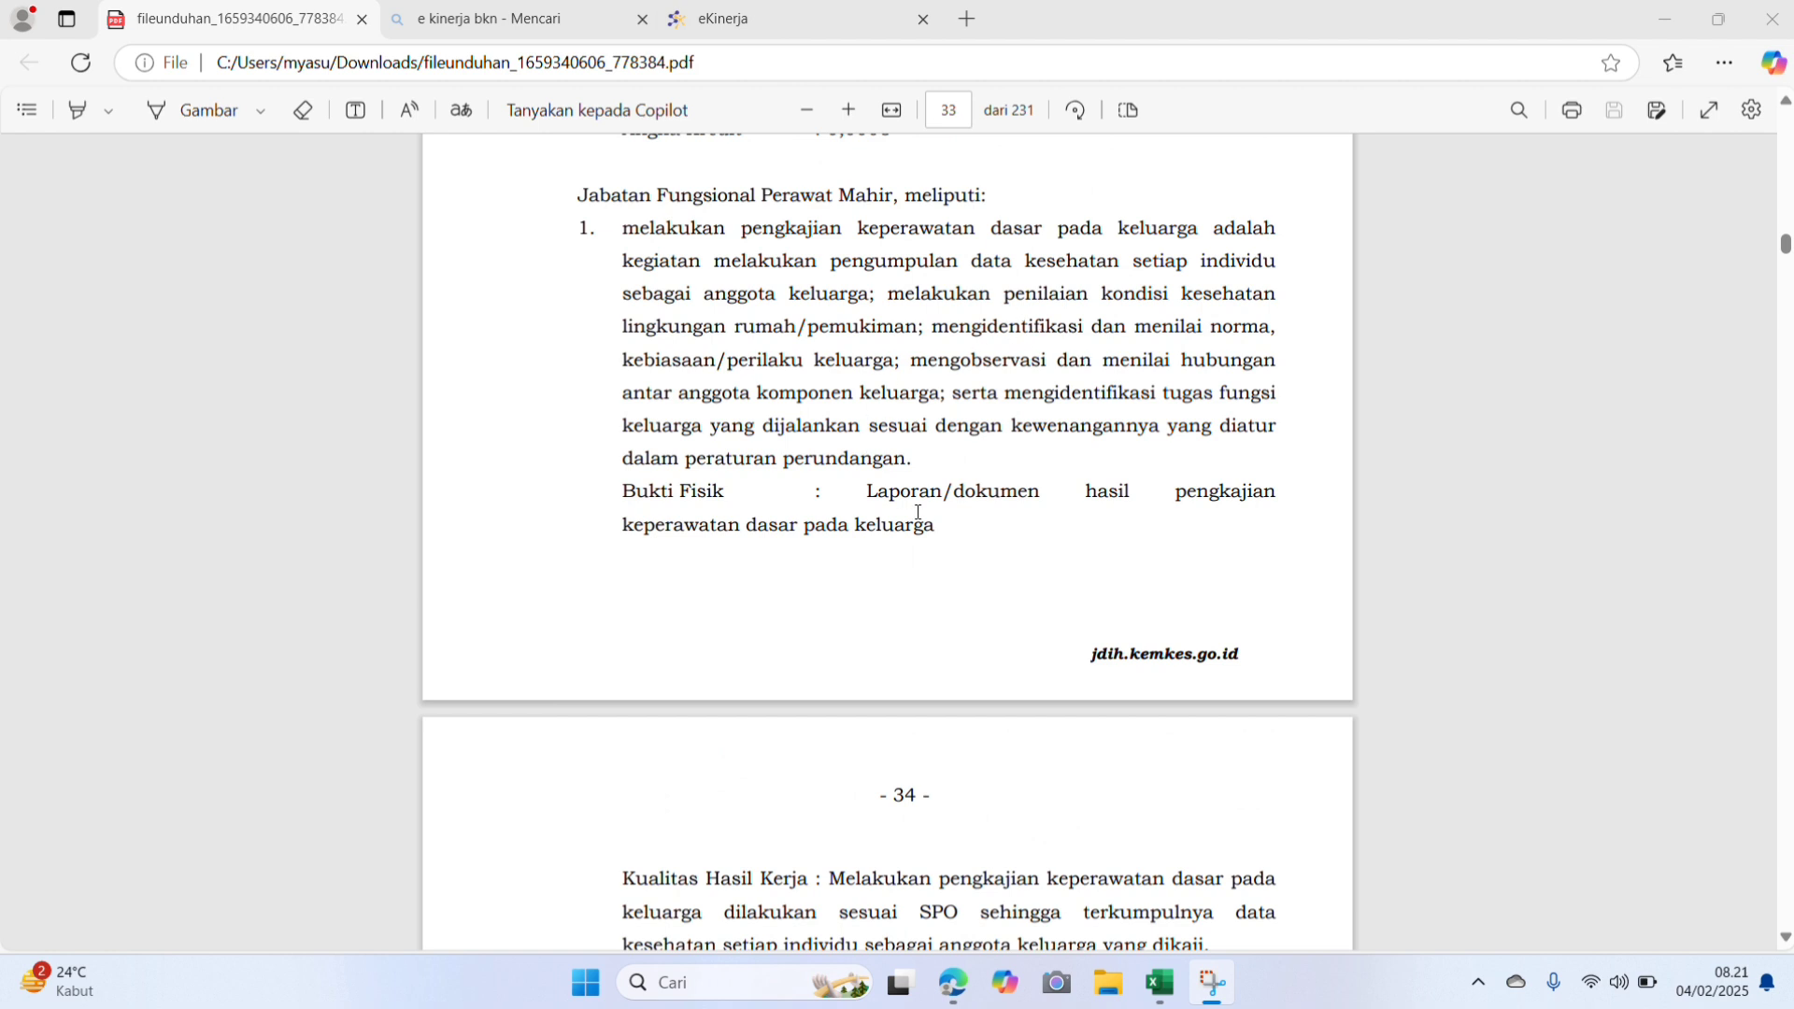
scroll(918, 514, "down", 3)
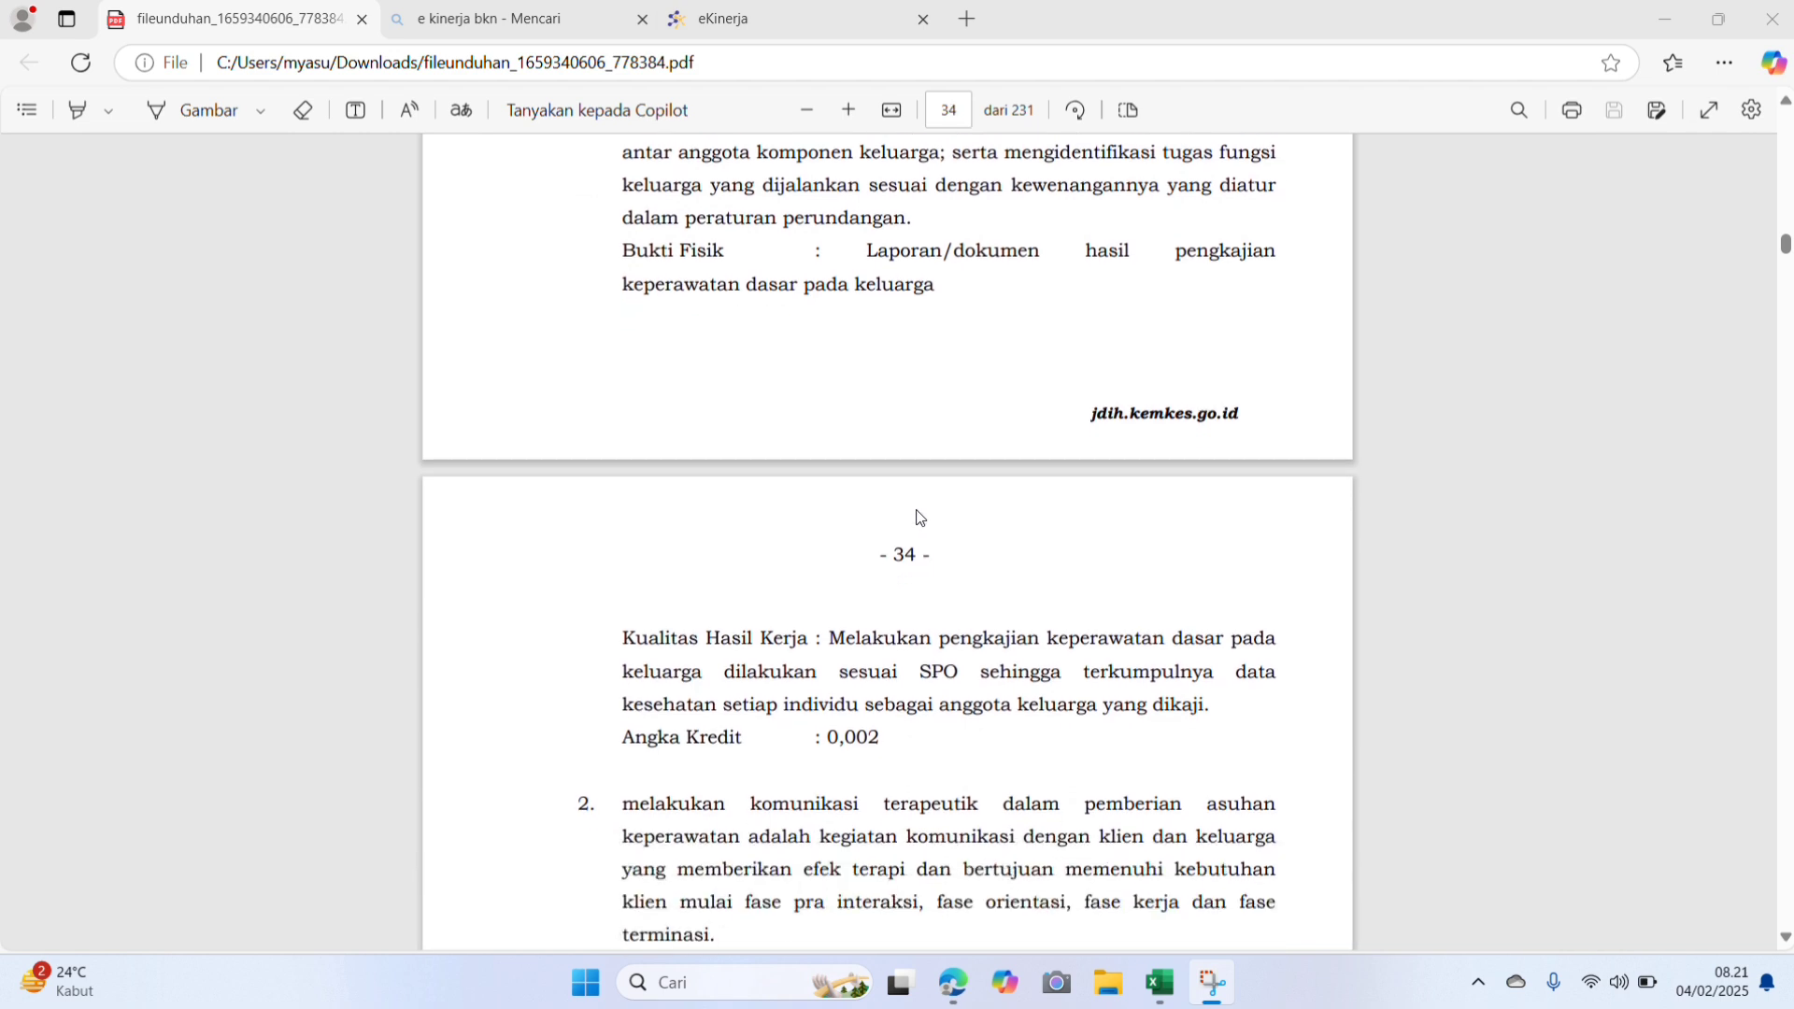
scroll(918, 515, "down", 3)
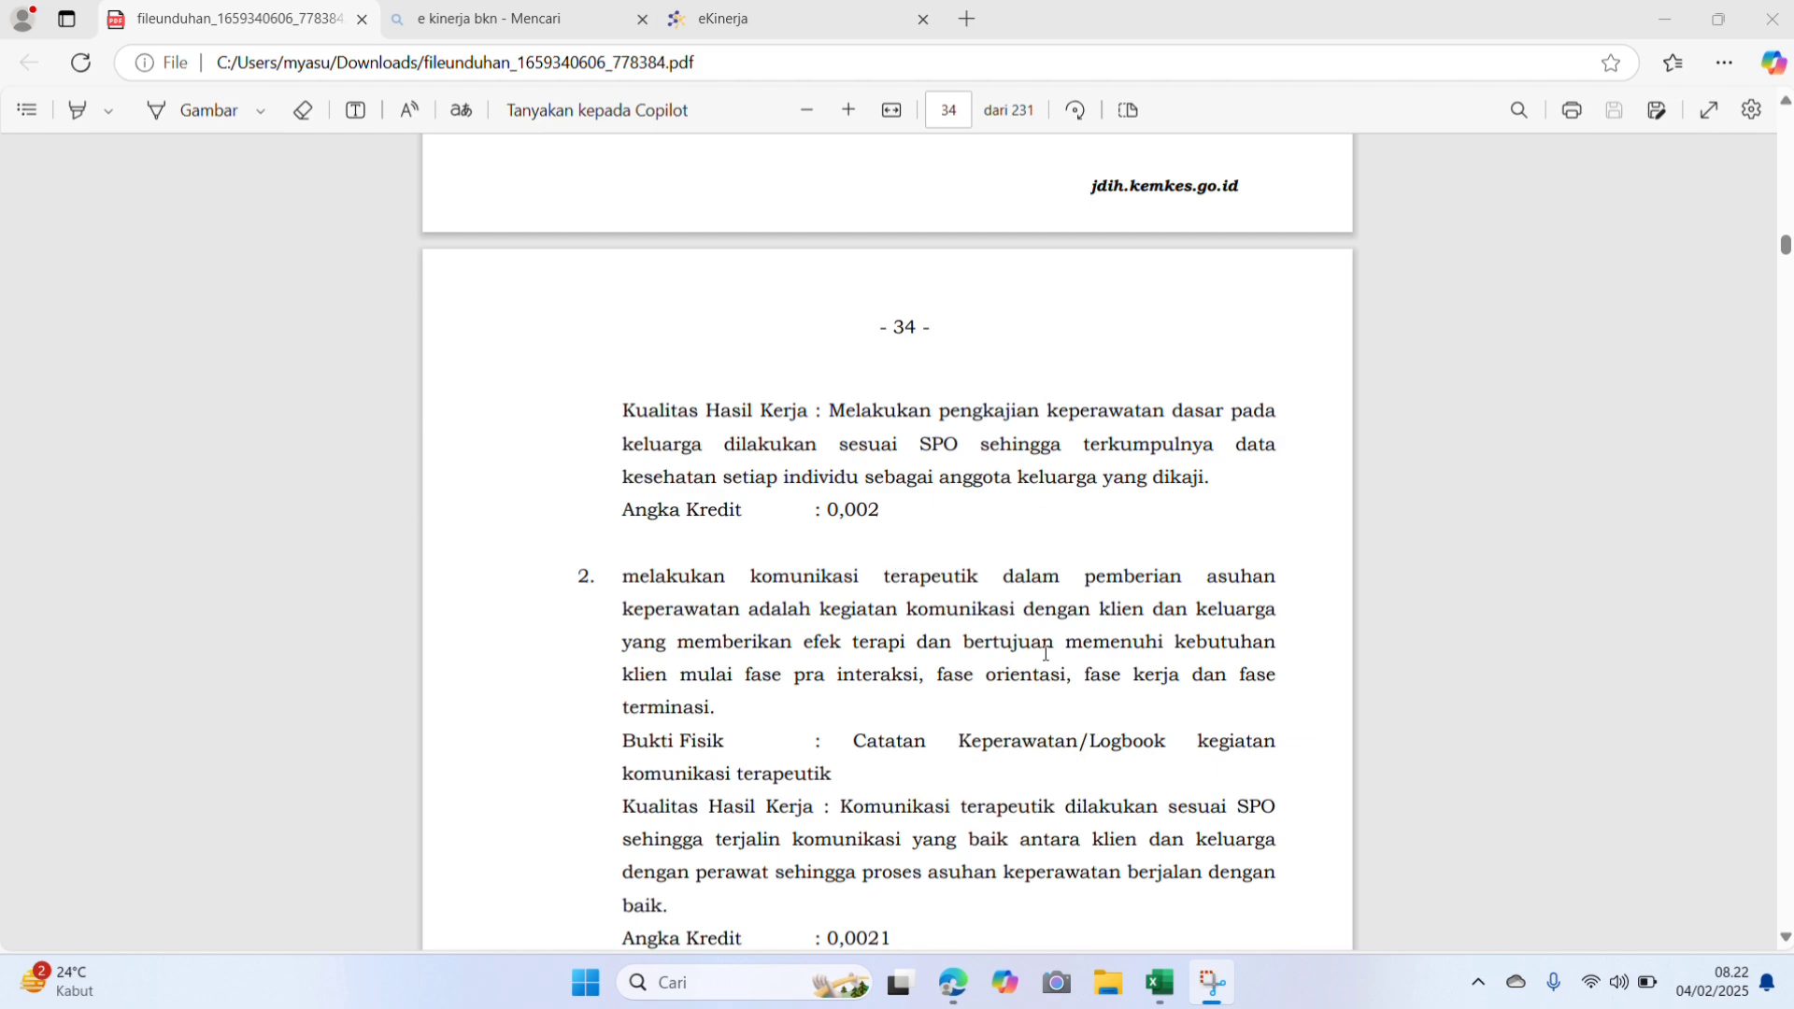
Step: Switch to the MASTER RHK 2025 PERAWAT PENYELIA workbook in Excel and review the RHK, indicator and target rows for Perawat Mahir
mouse_move(1159, 981)
left_click(1087, 876)
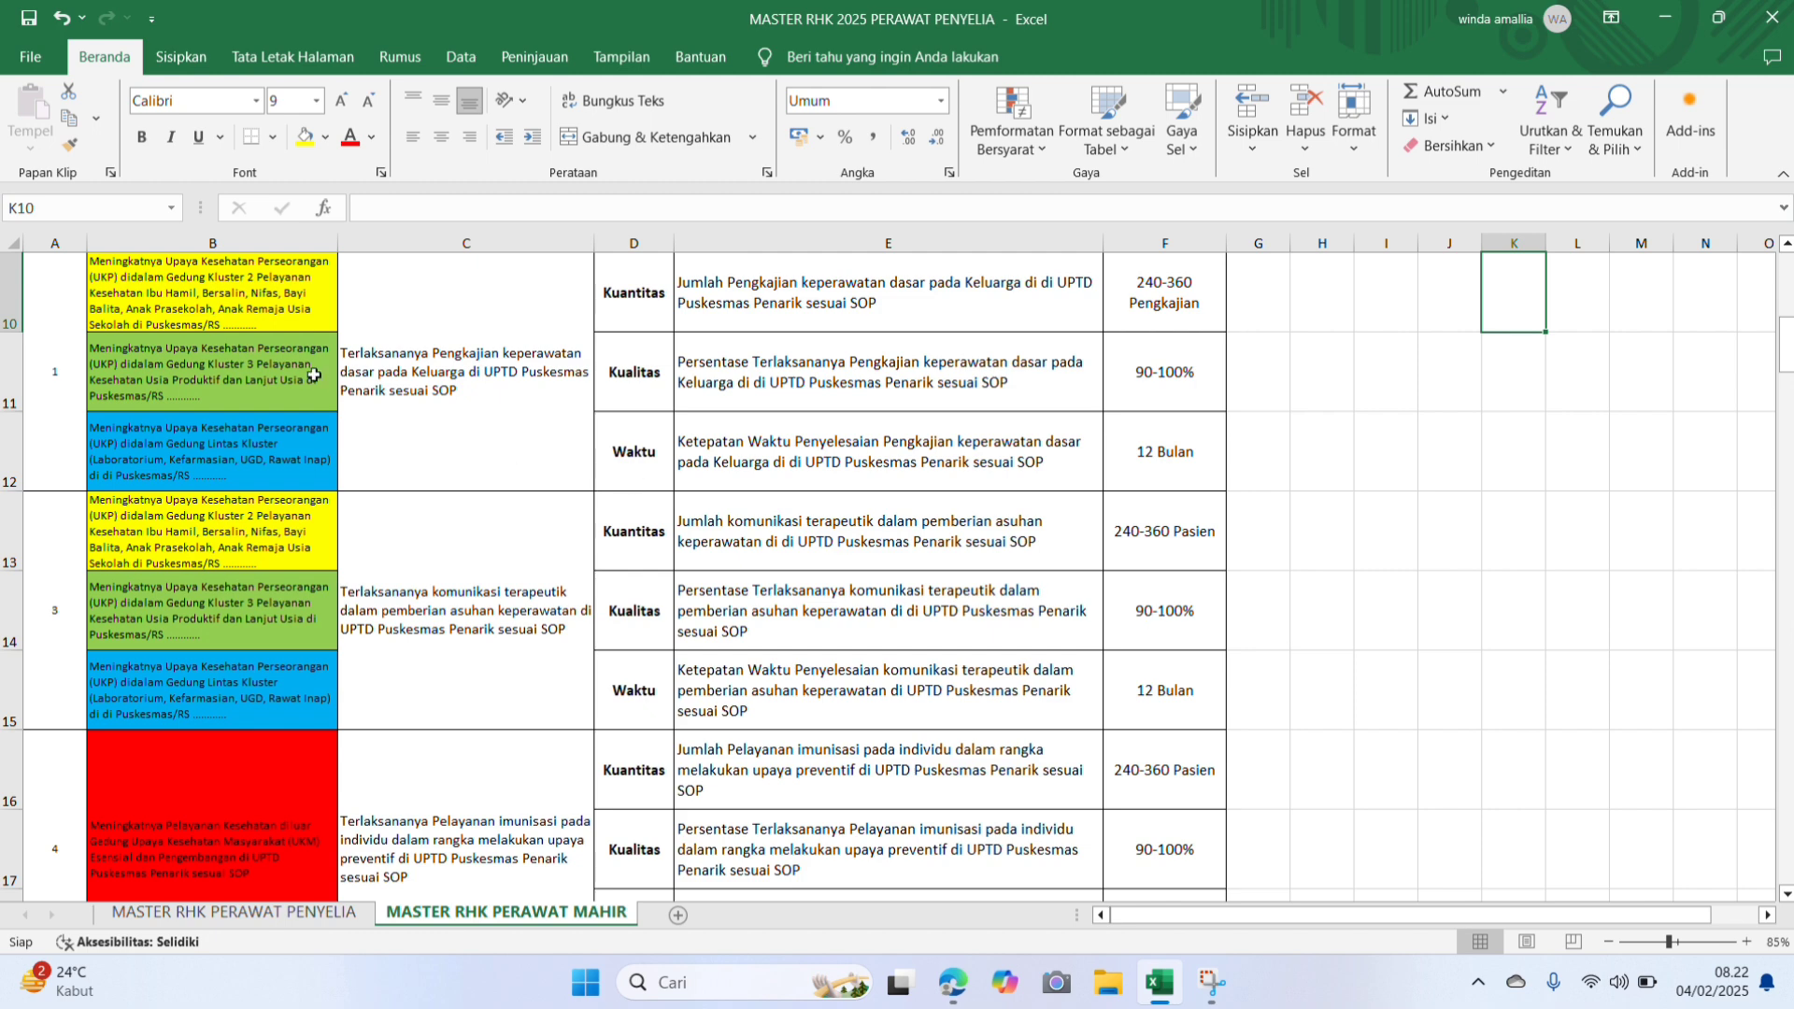
scroll(850, 617, "up", 1)
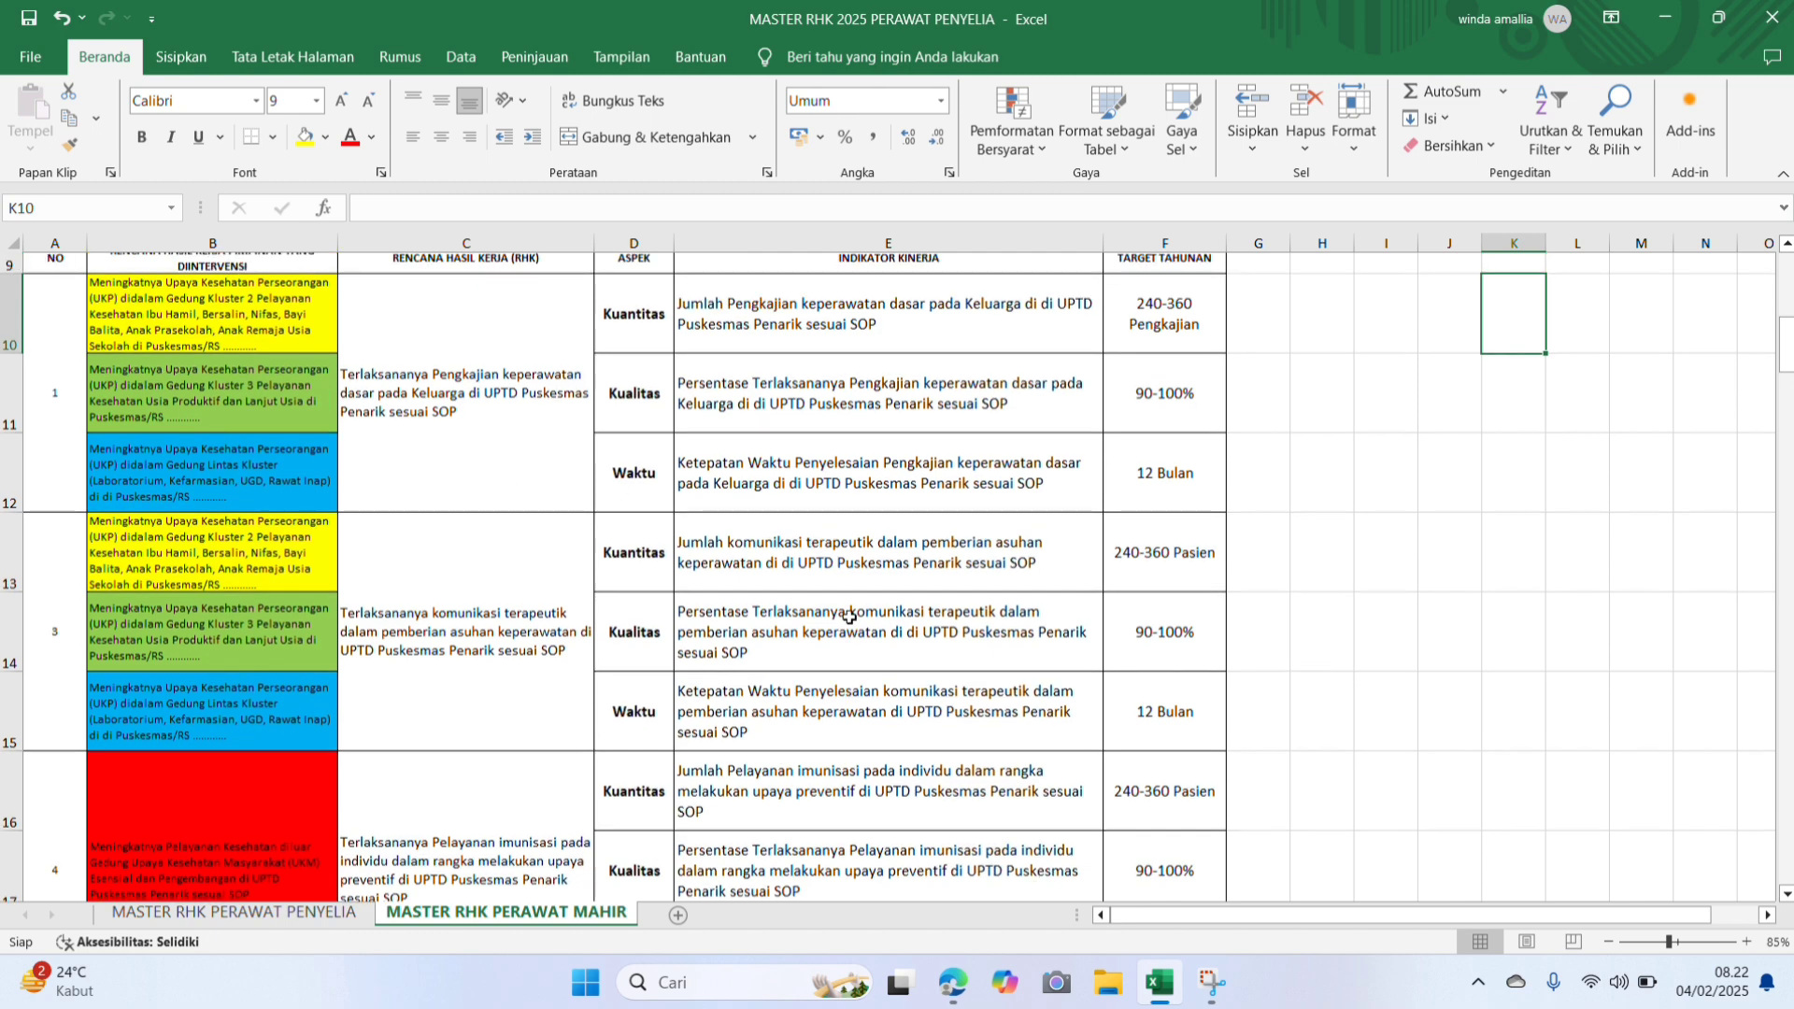
scroll(849, 618, "up", 1)
scroll(850, 618, "down", 1)
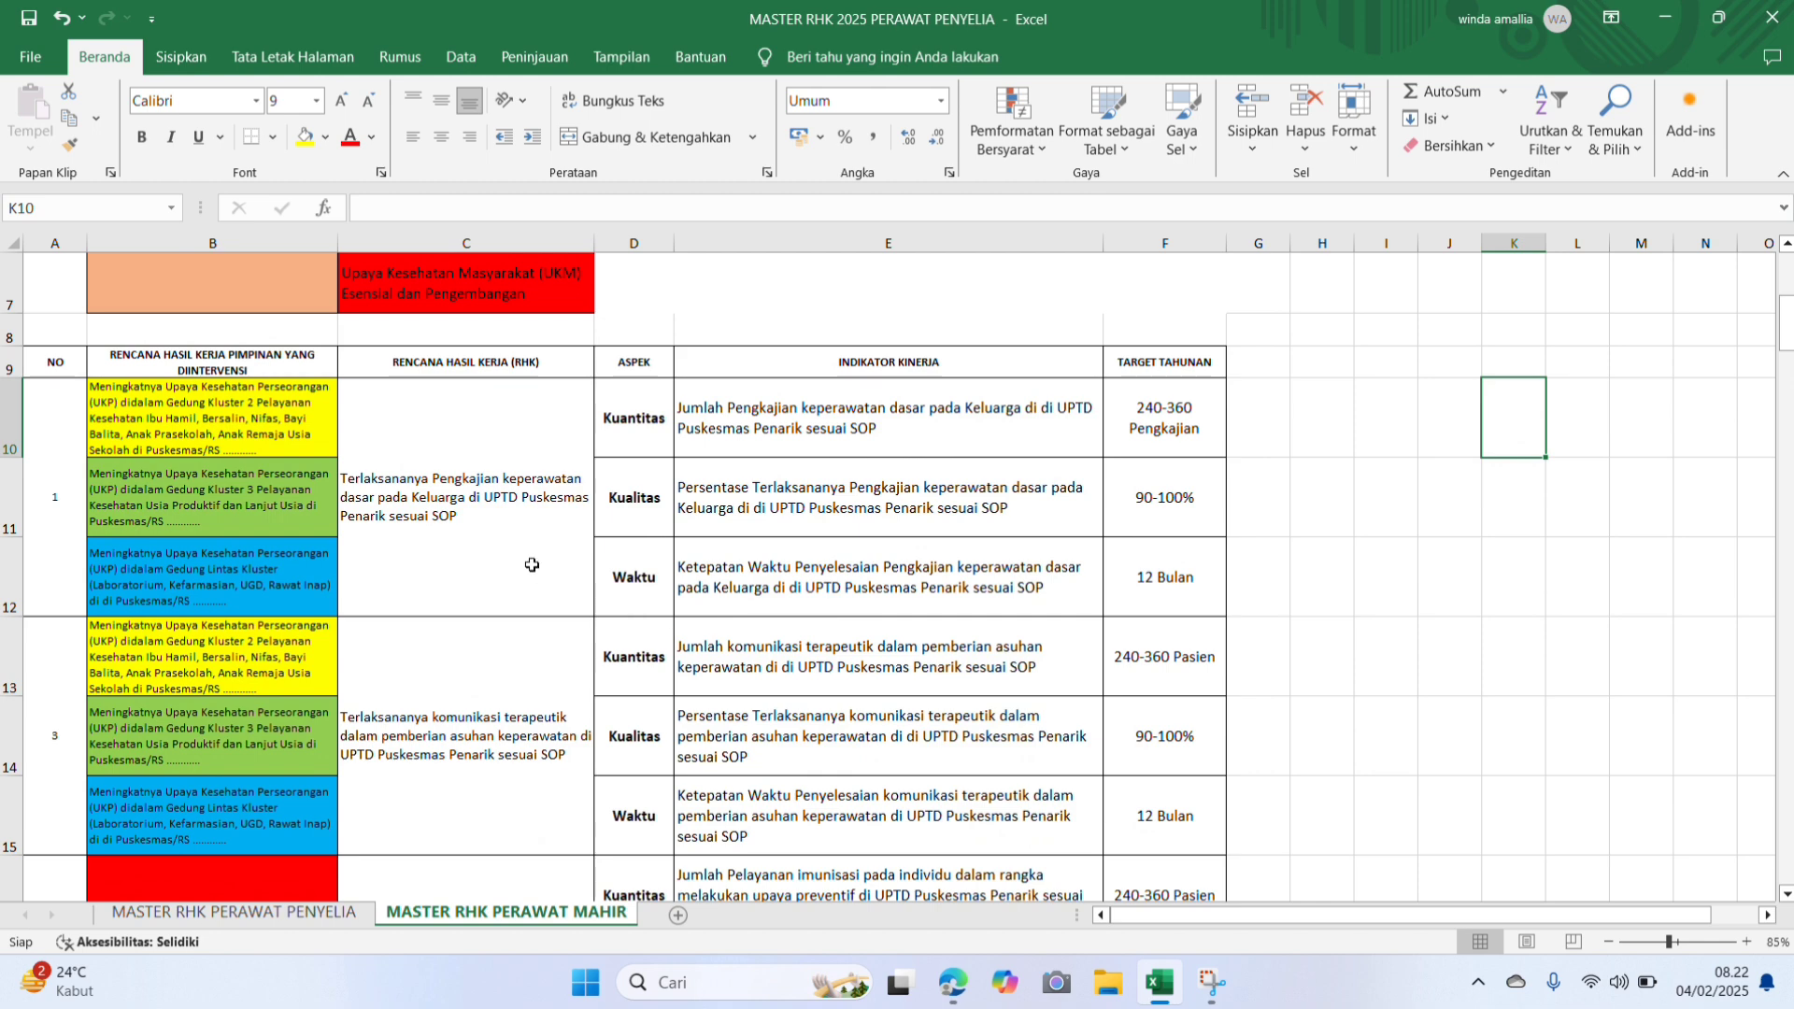
scroll(530, 558, "down", 8)
scroll(529, 558, "down", 1)
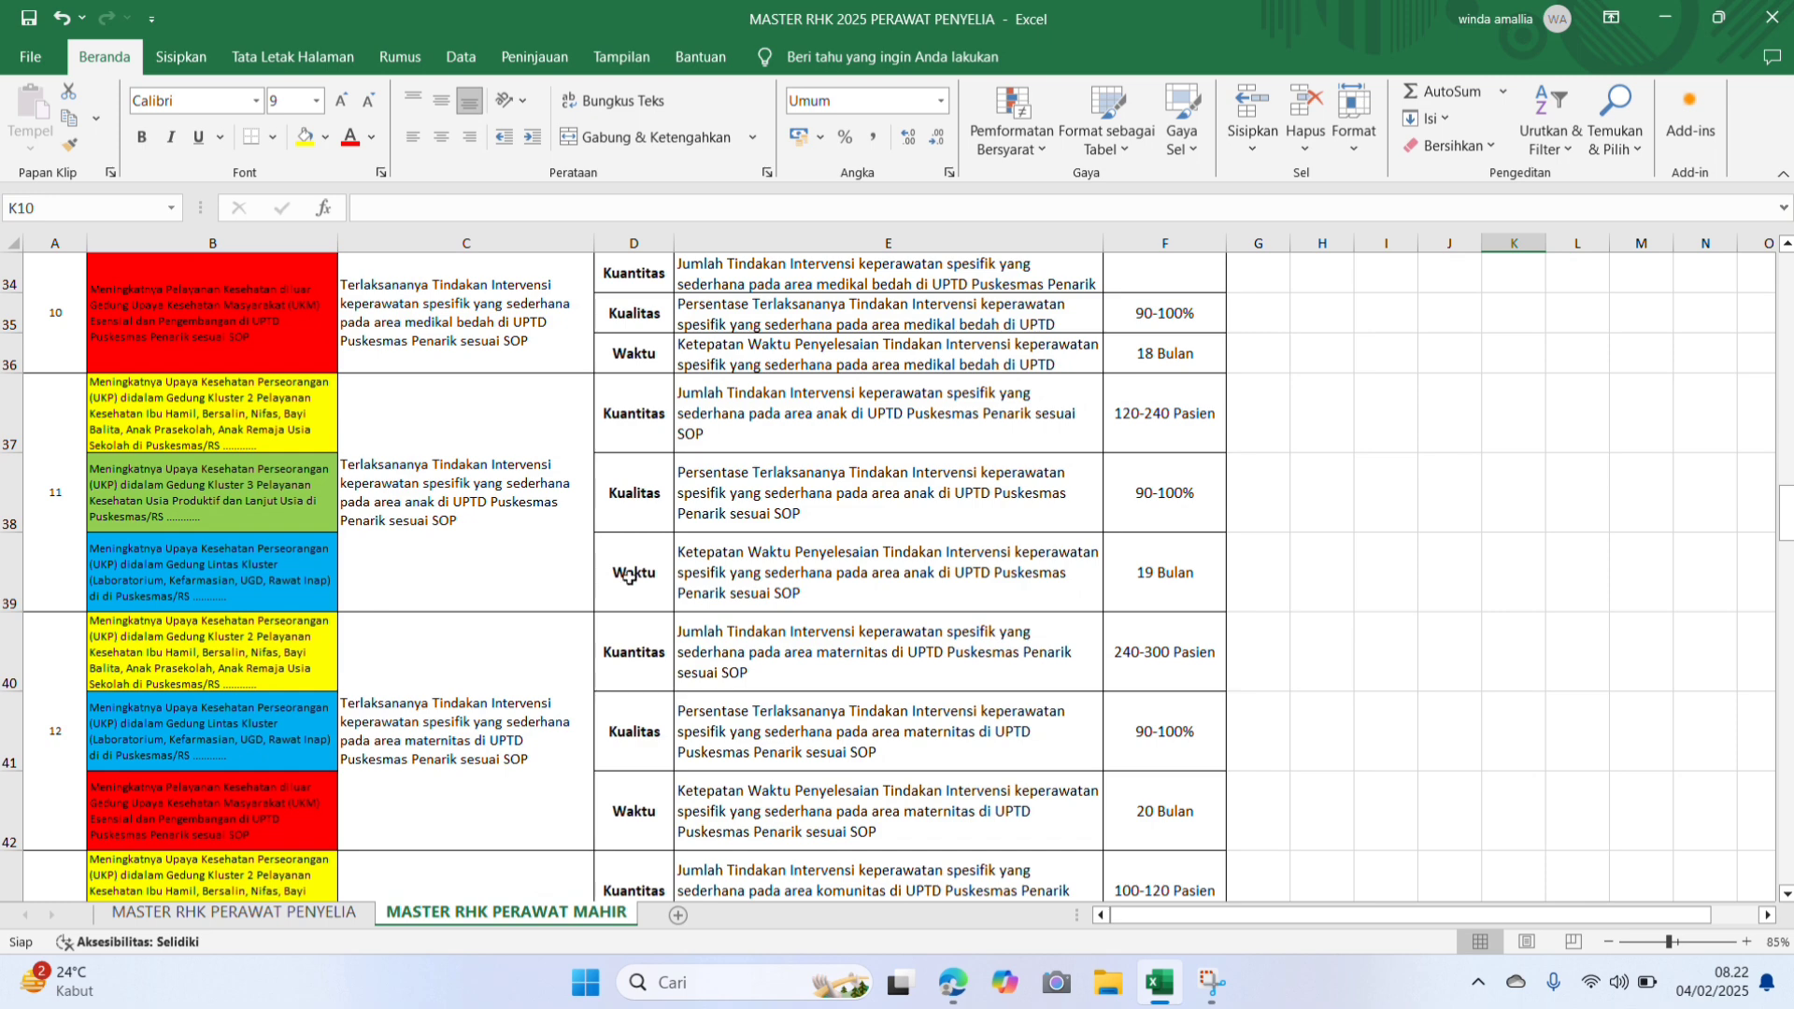
scroll(839, 625, "up", 11)
scroll(844, 624, "down", 3)
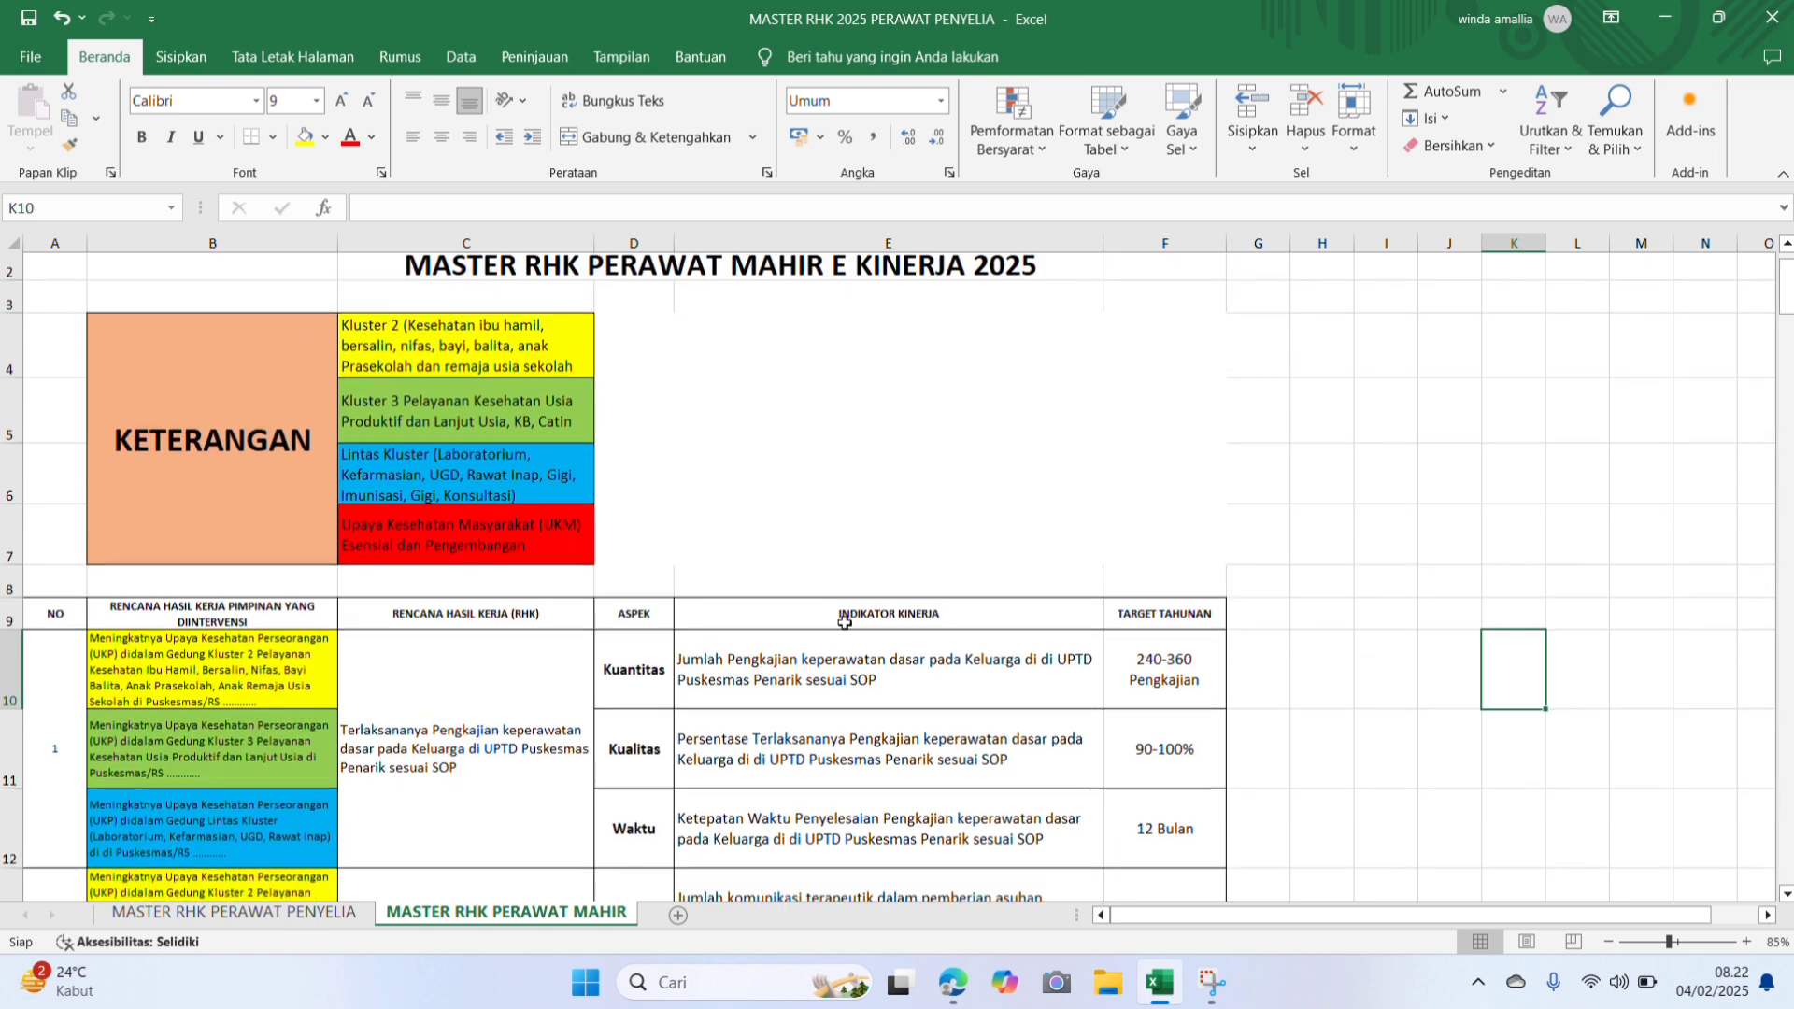
Step: Copy the RHK text "Terlaksananya Pengkajian keperawatan dasar pada Keluarga di UPTD Puskesmas Penarik sesuai SOP" from cell C10
left_click(455, 376)
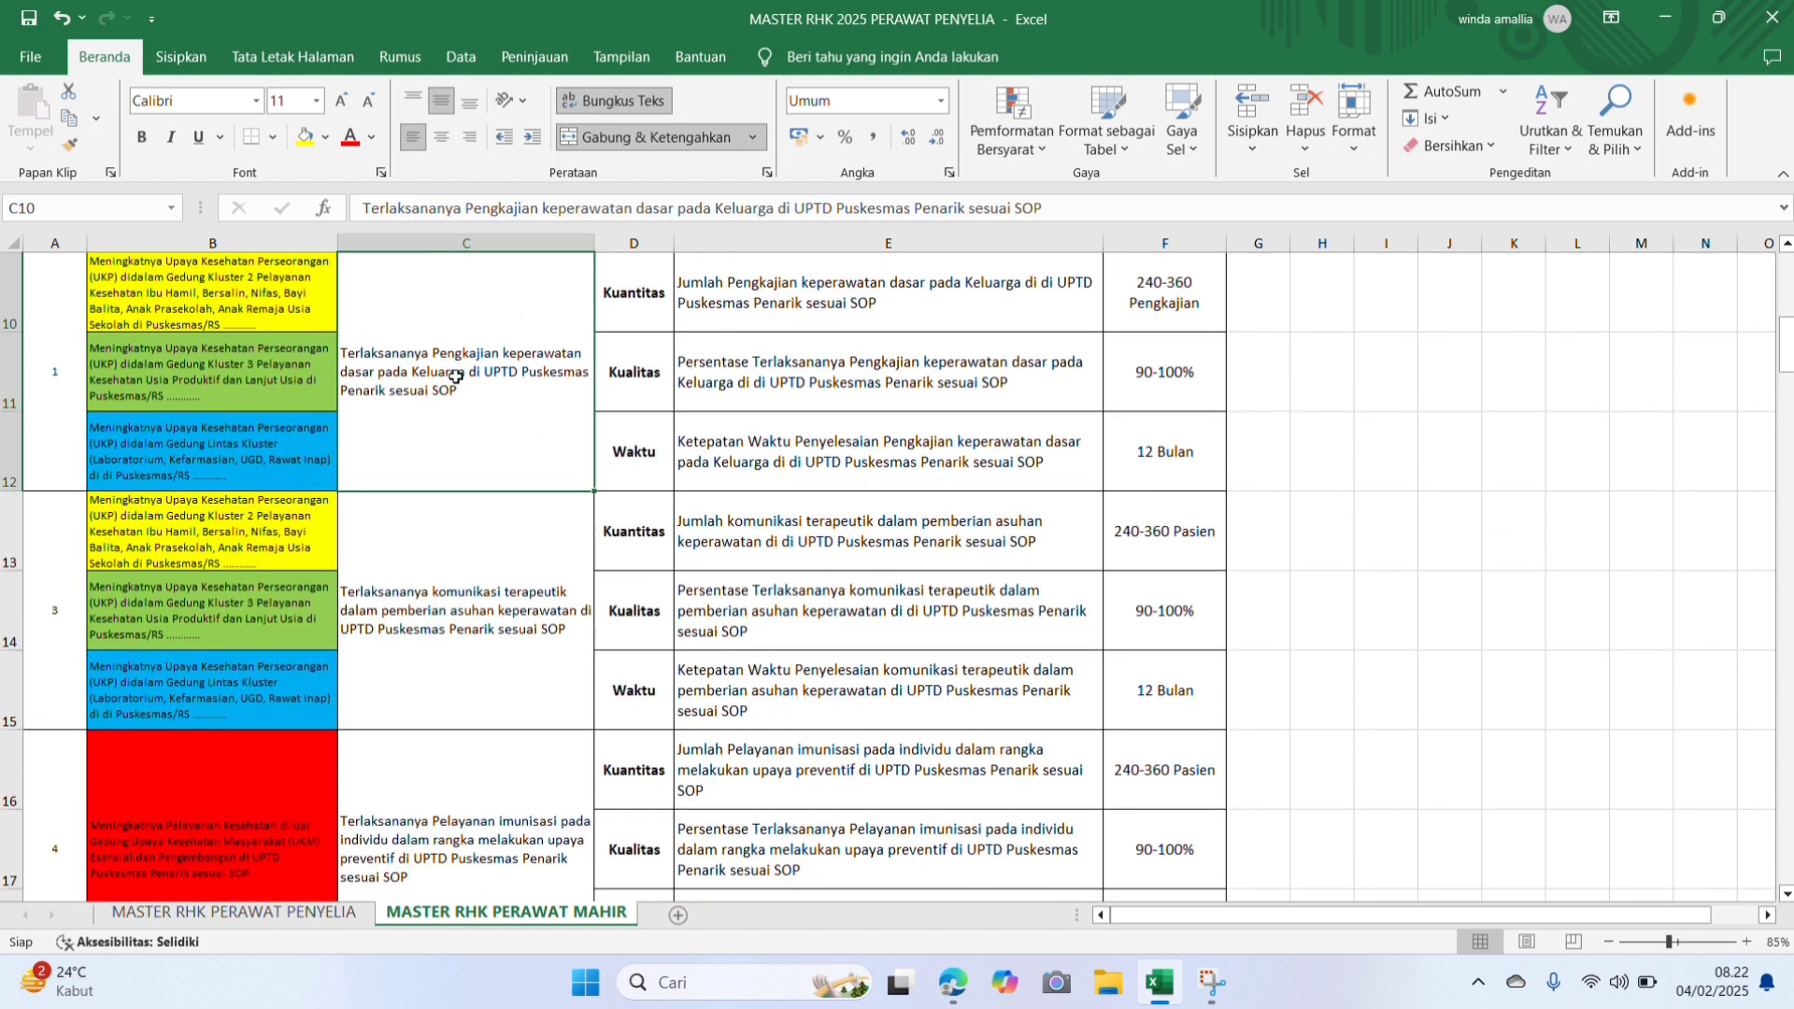
left_click(361, 208)
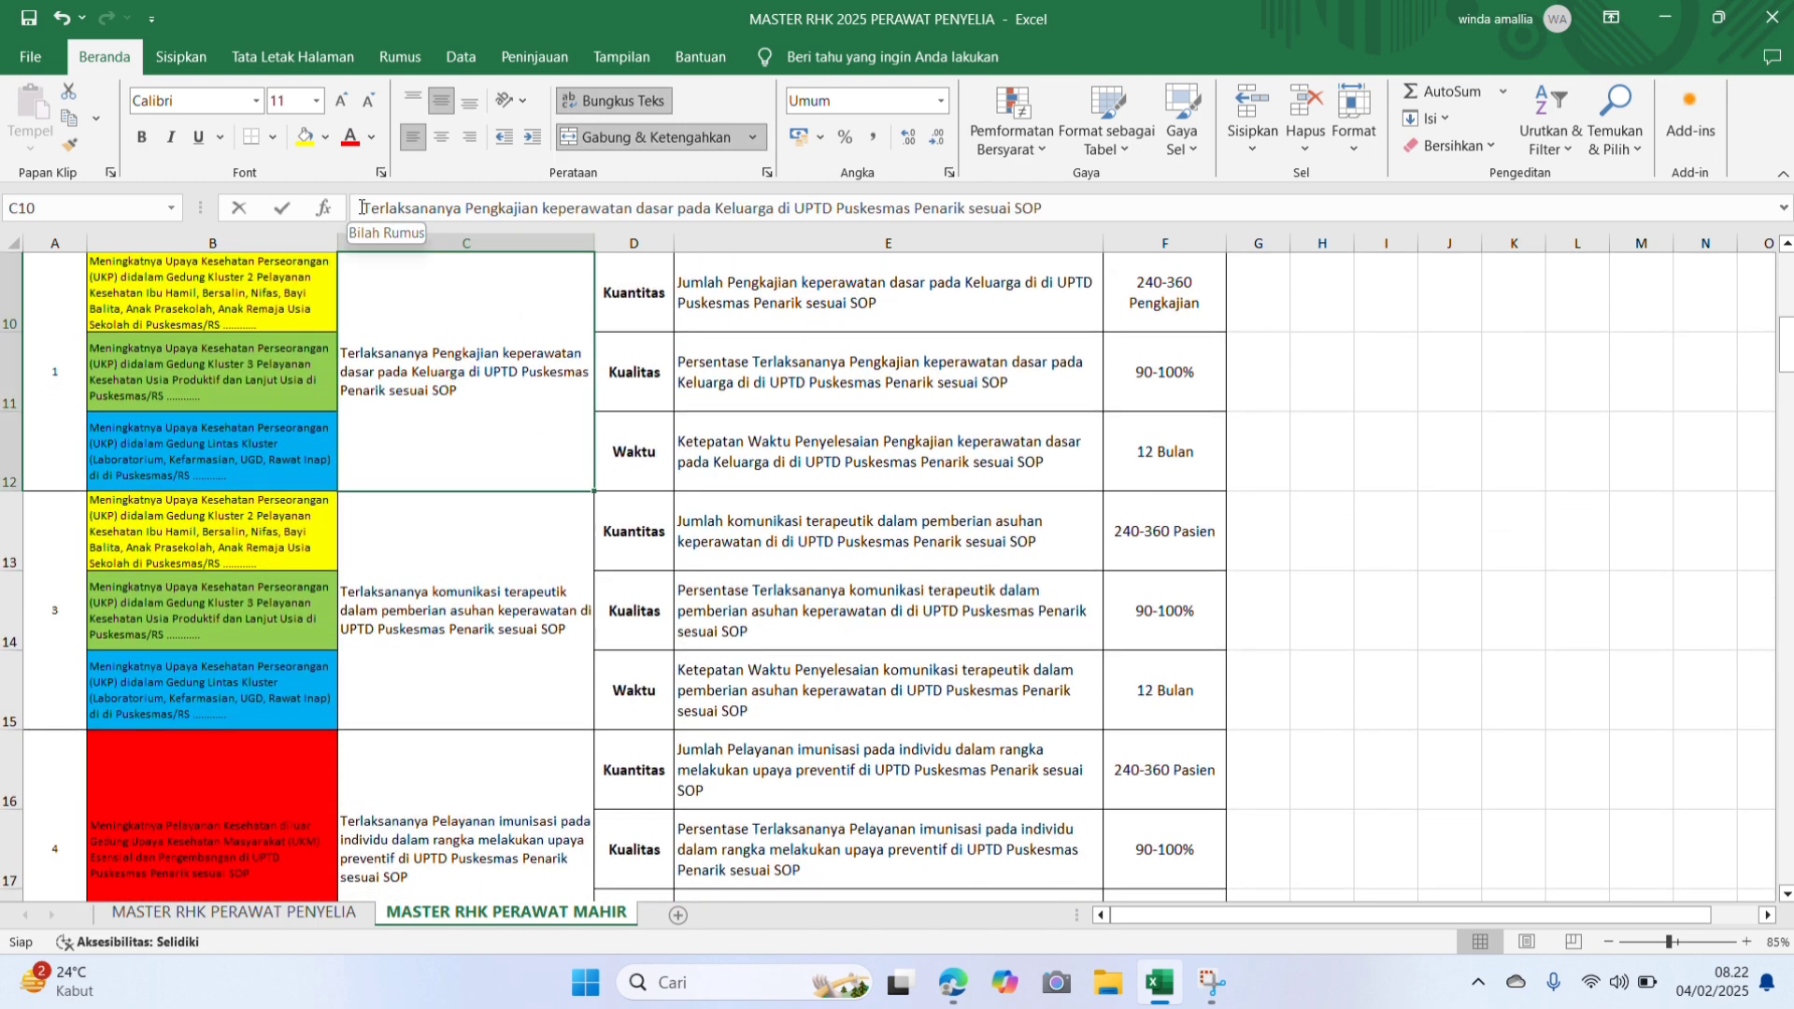
left_click_drag(361, 207, 1252, 220)
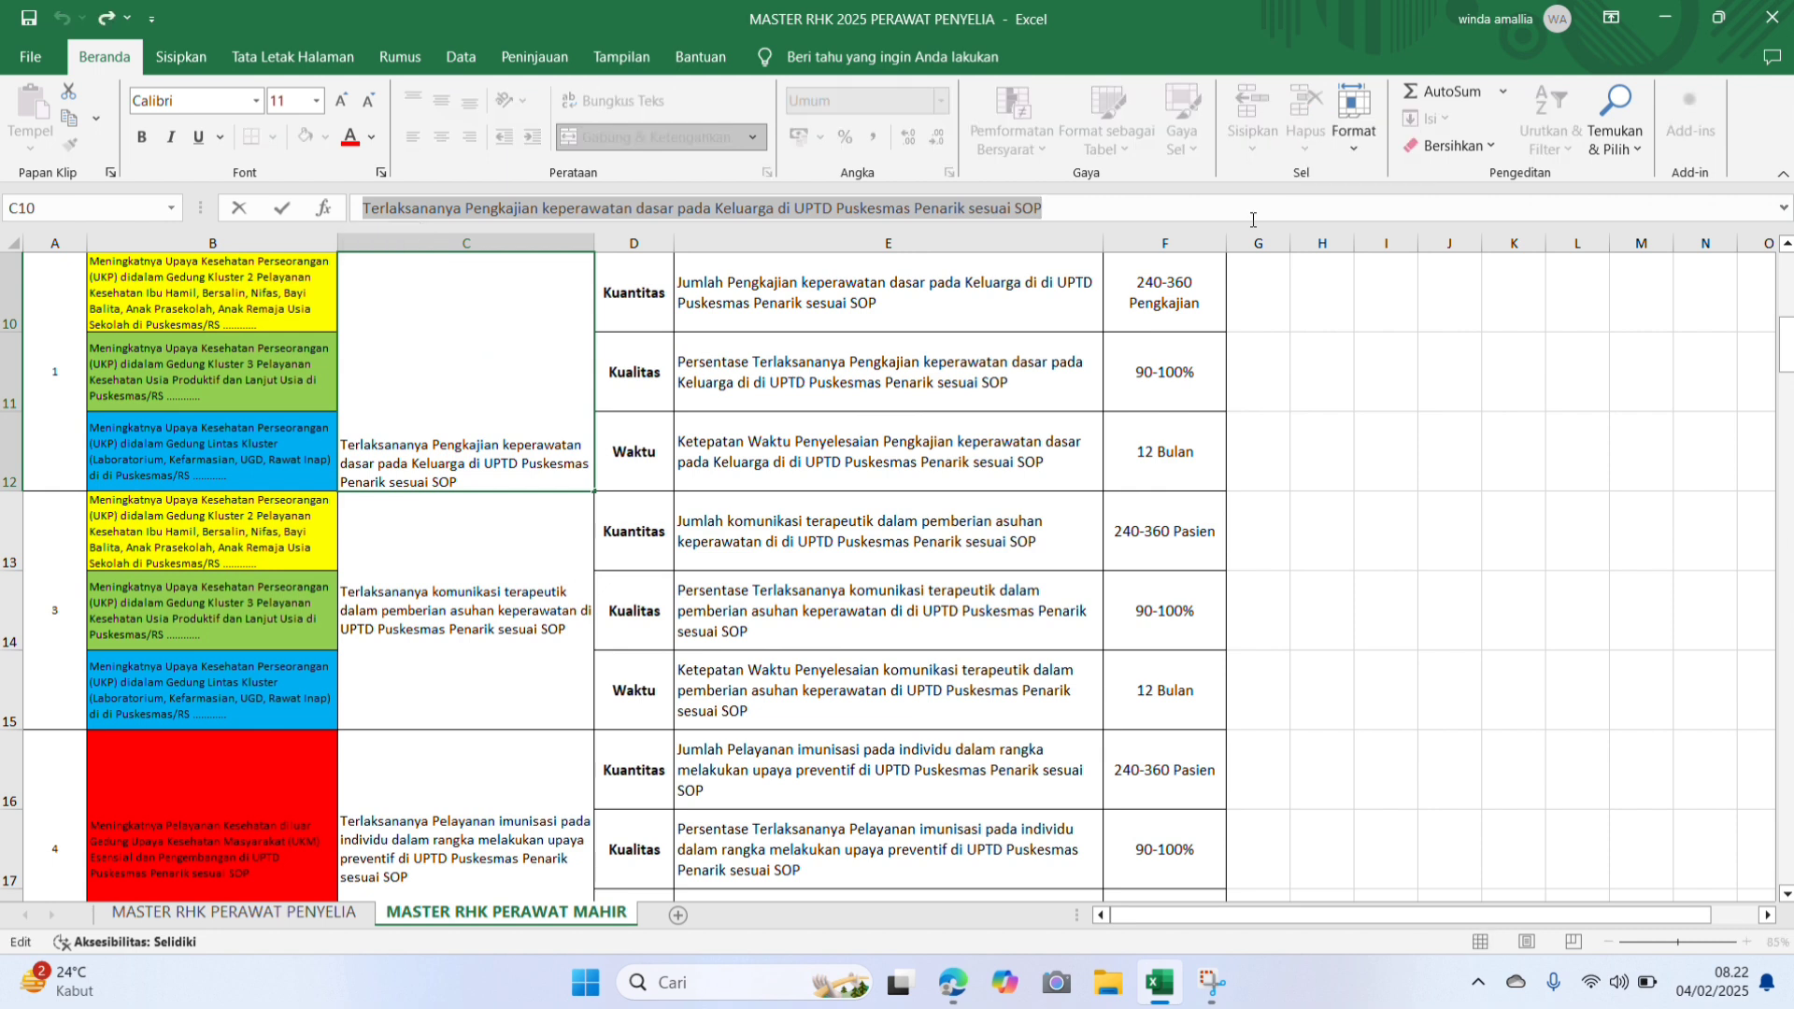
key("ctrl+c")
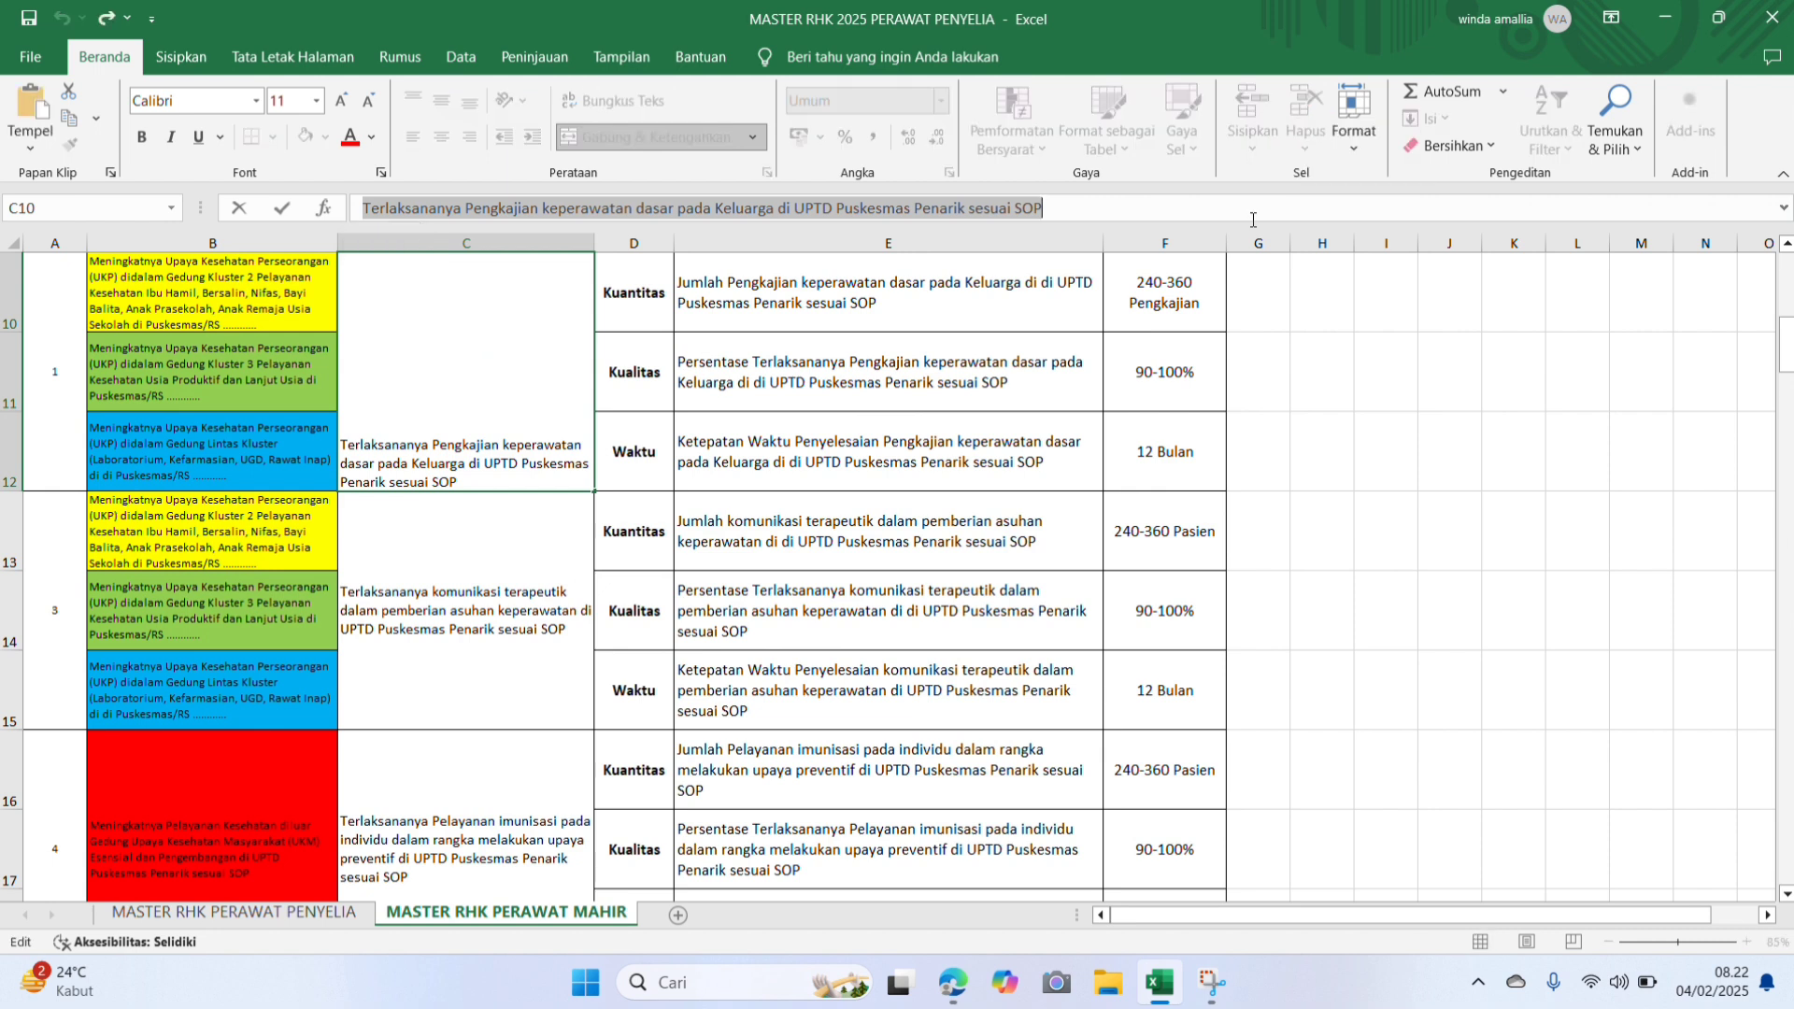
Step: Switch to the eKinerja page in Edge, paste the copied text as the Rencana Hasil Kerja and save the RHK
left_click(963, 1000)
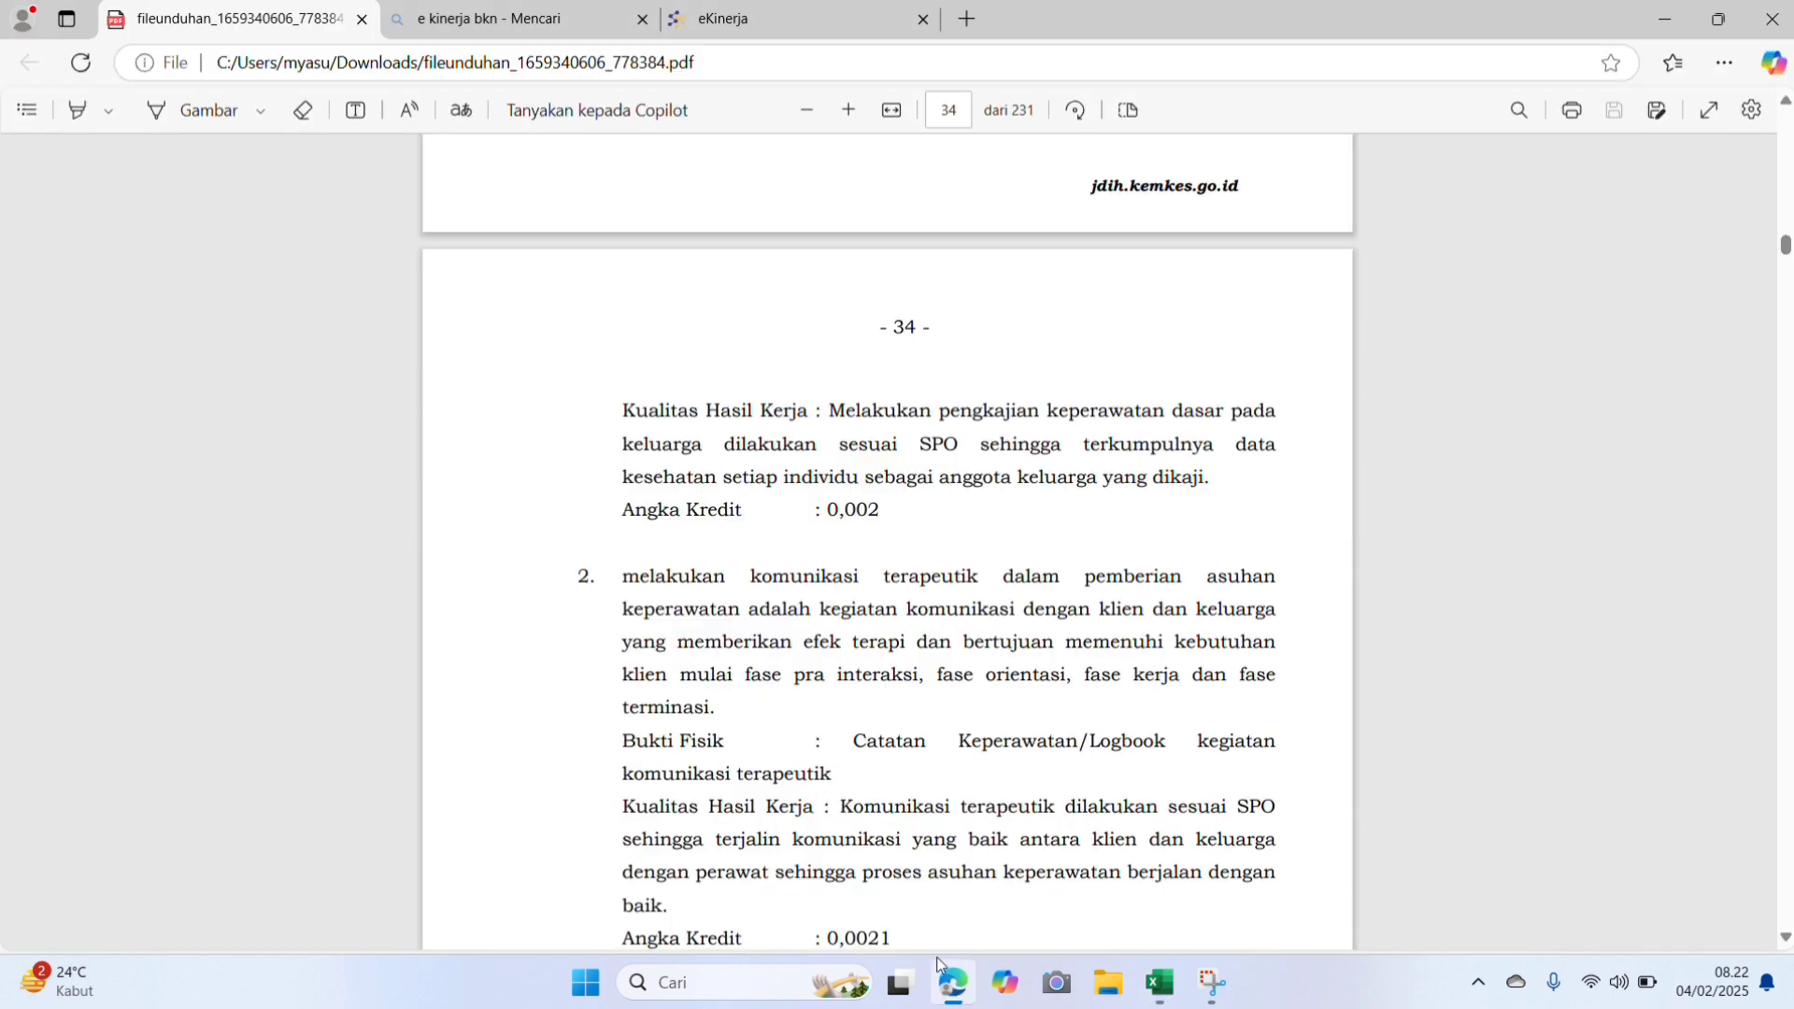
left_click(683, 21)
left_click(417, 491)
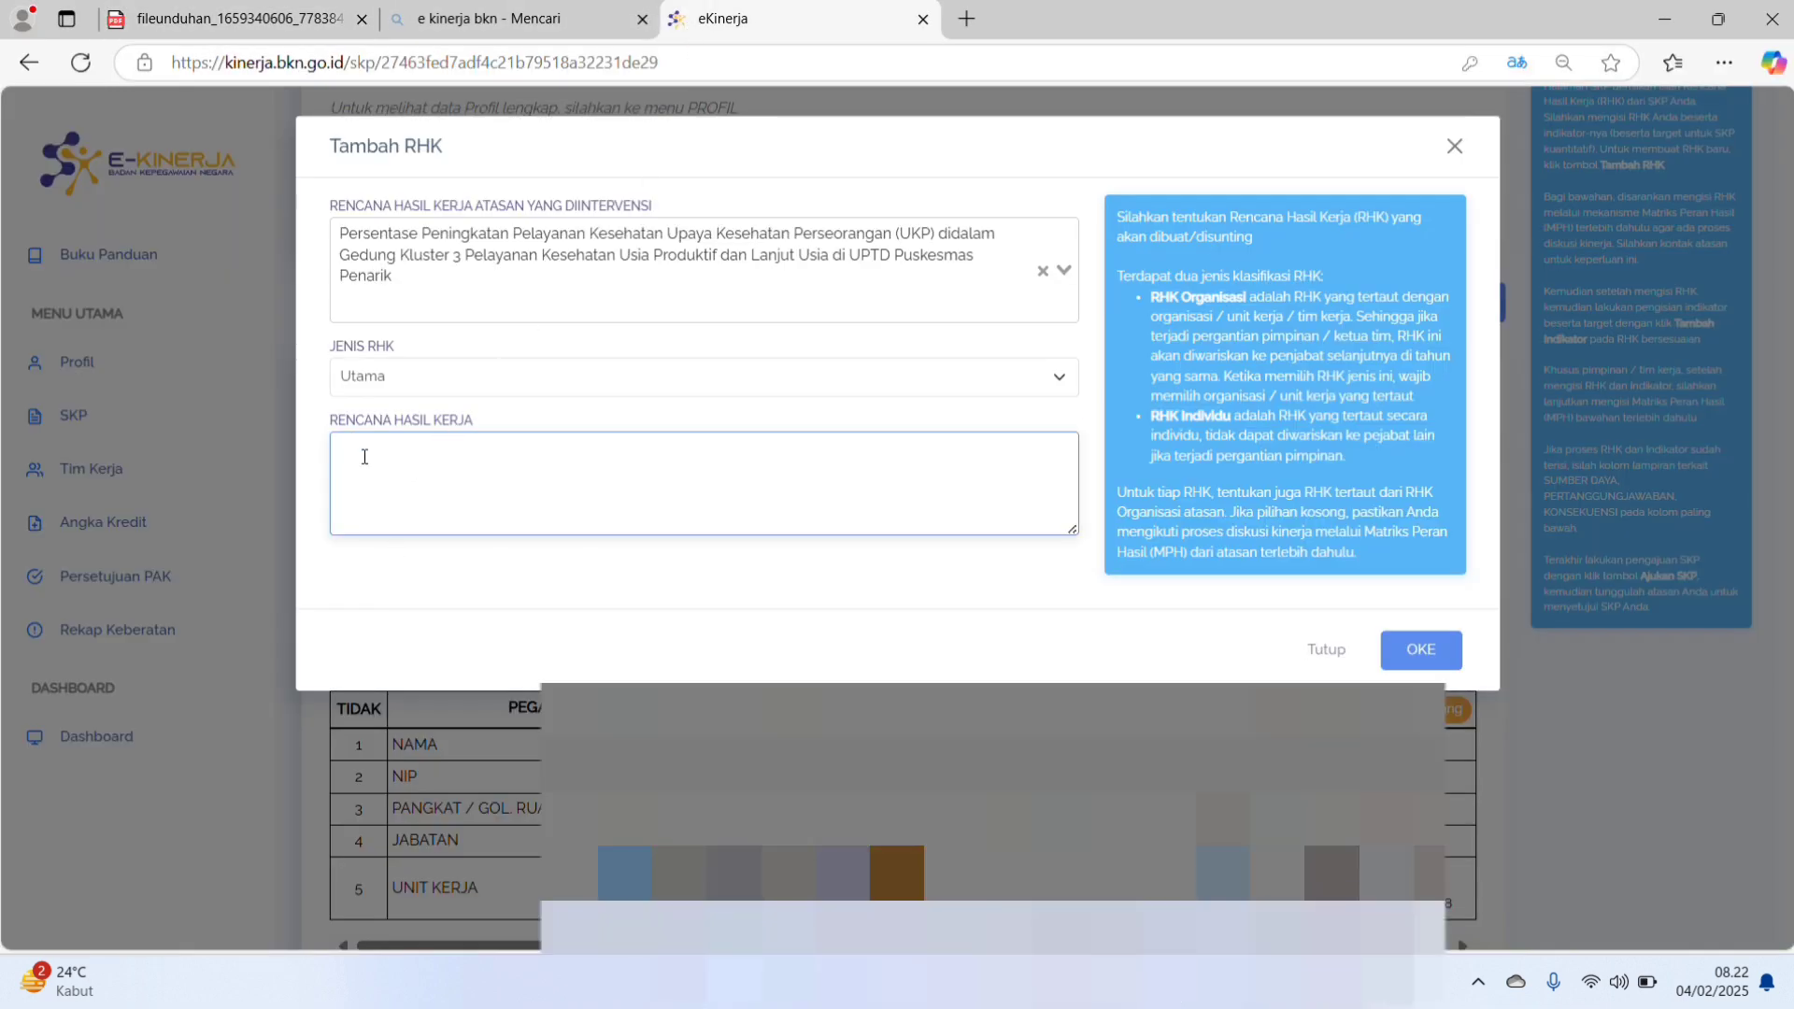
key("ctrl+v")
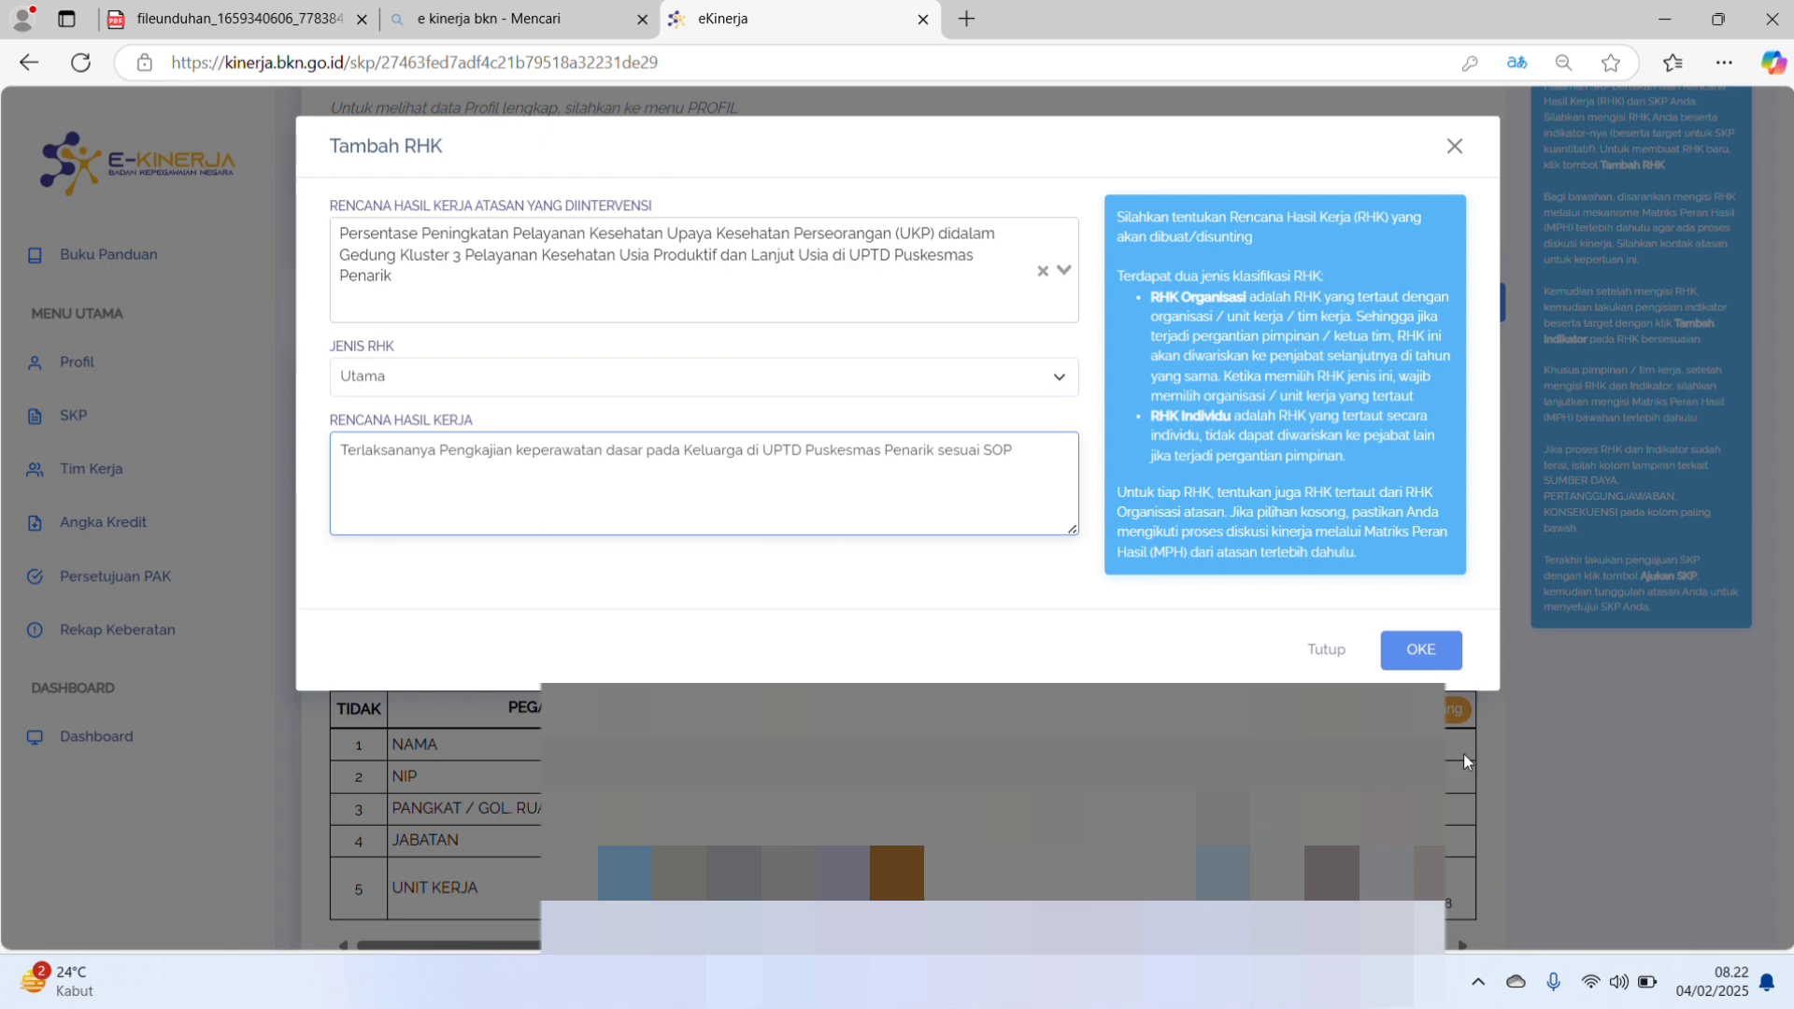
left_click(1421, 651)
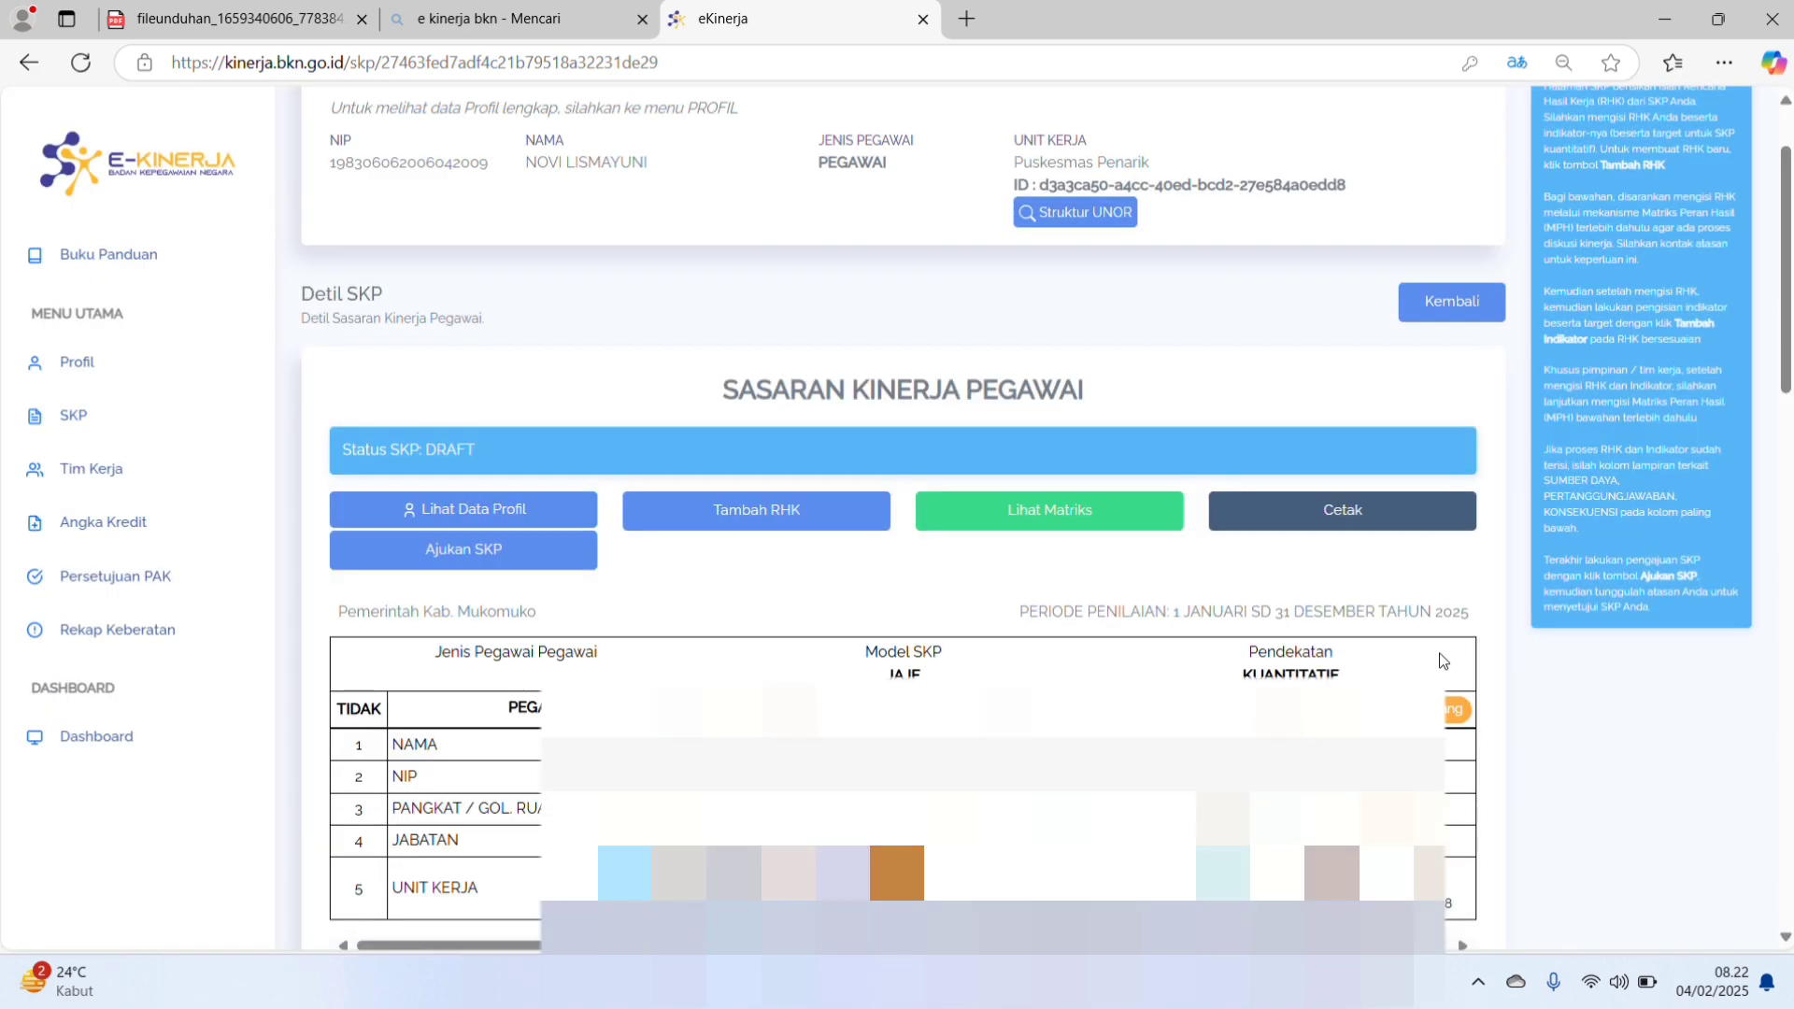
Step: Start a new indicator for the nursing assessment RHK under Utama and set its aspect to Kuantitas
scroll(1439, 668, "down", 7)
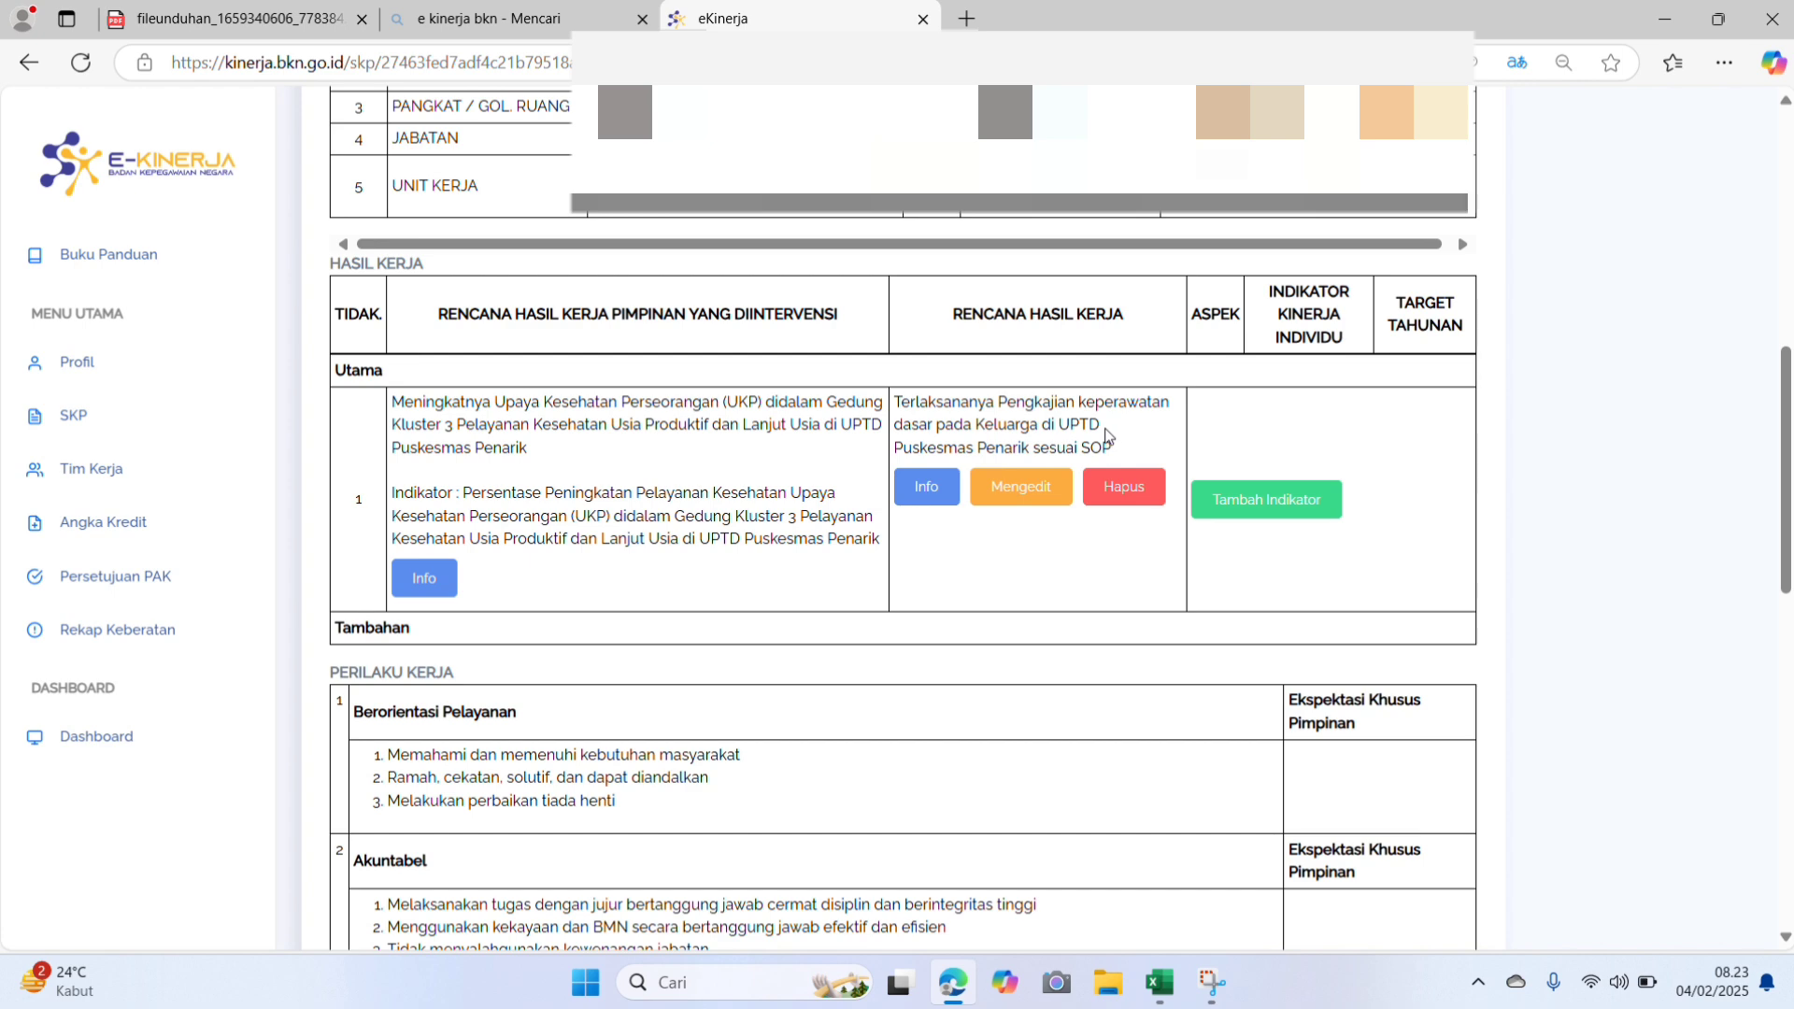
left_click(1208, 498)
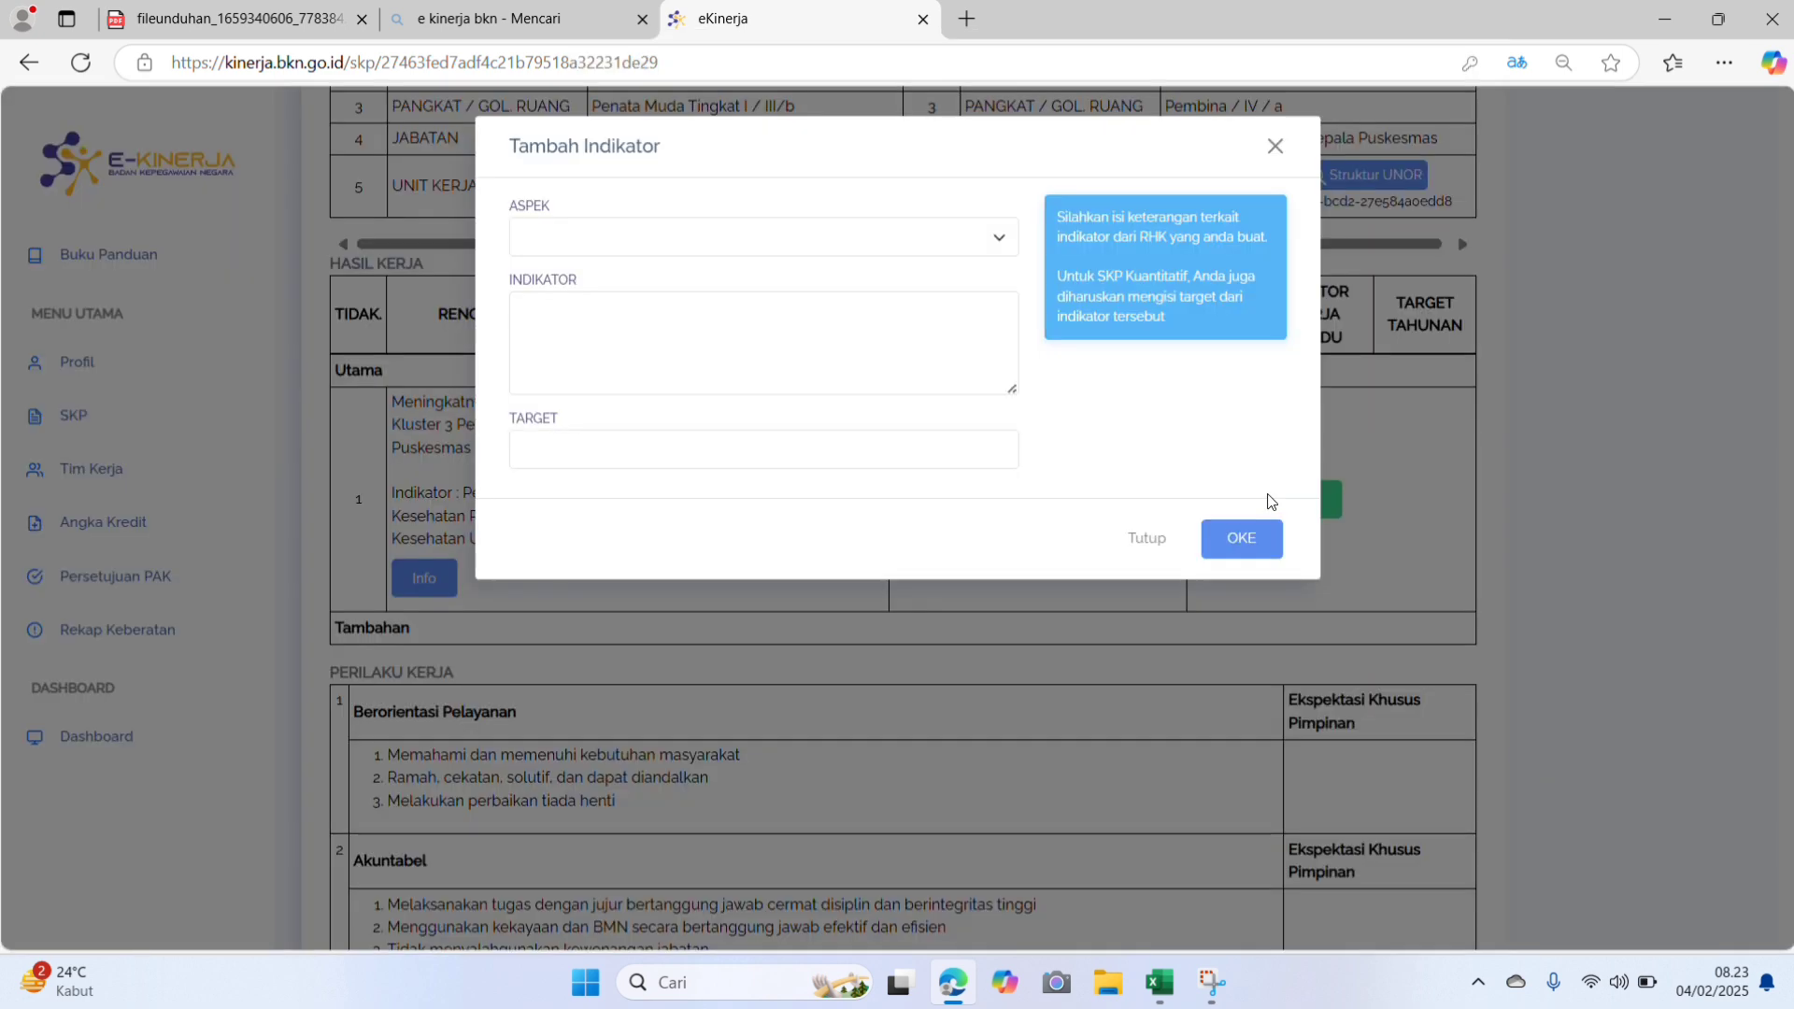
left_click(920, 236)
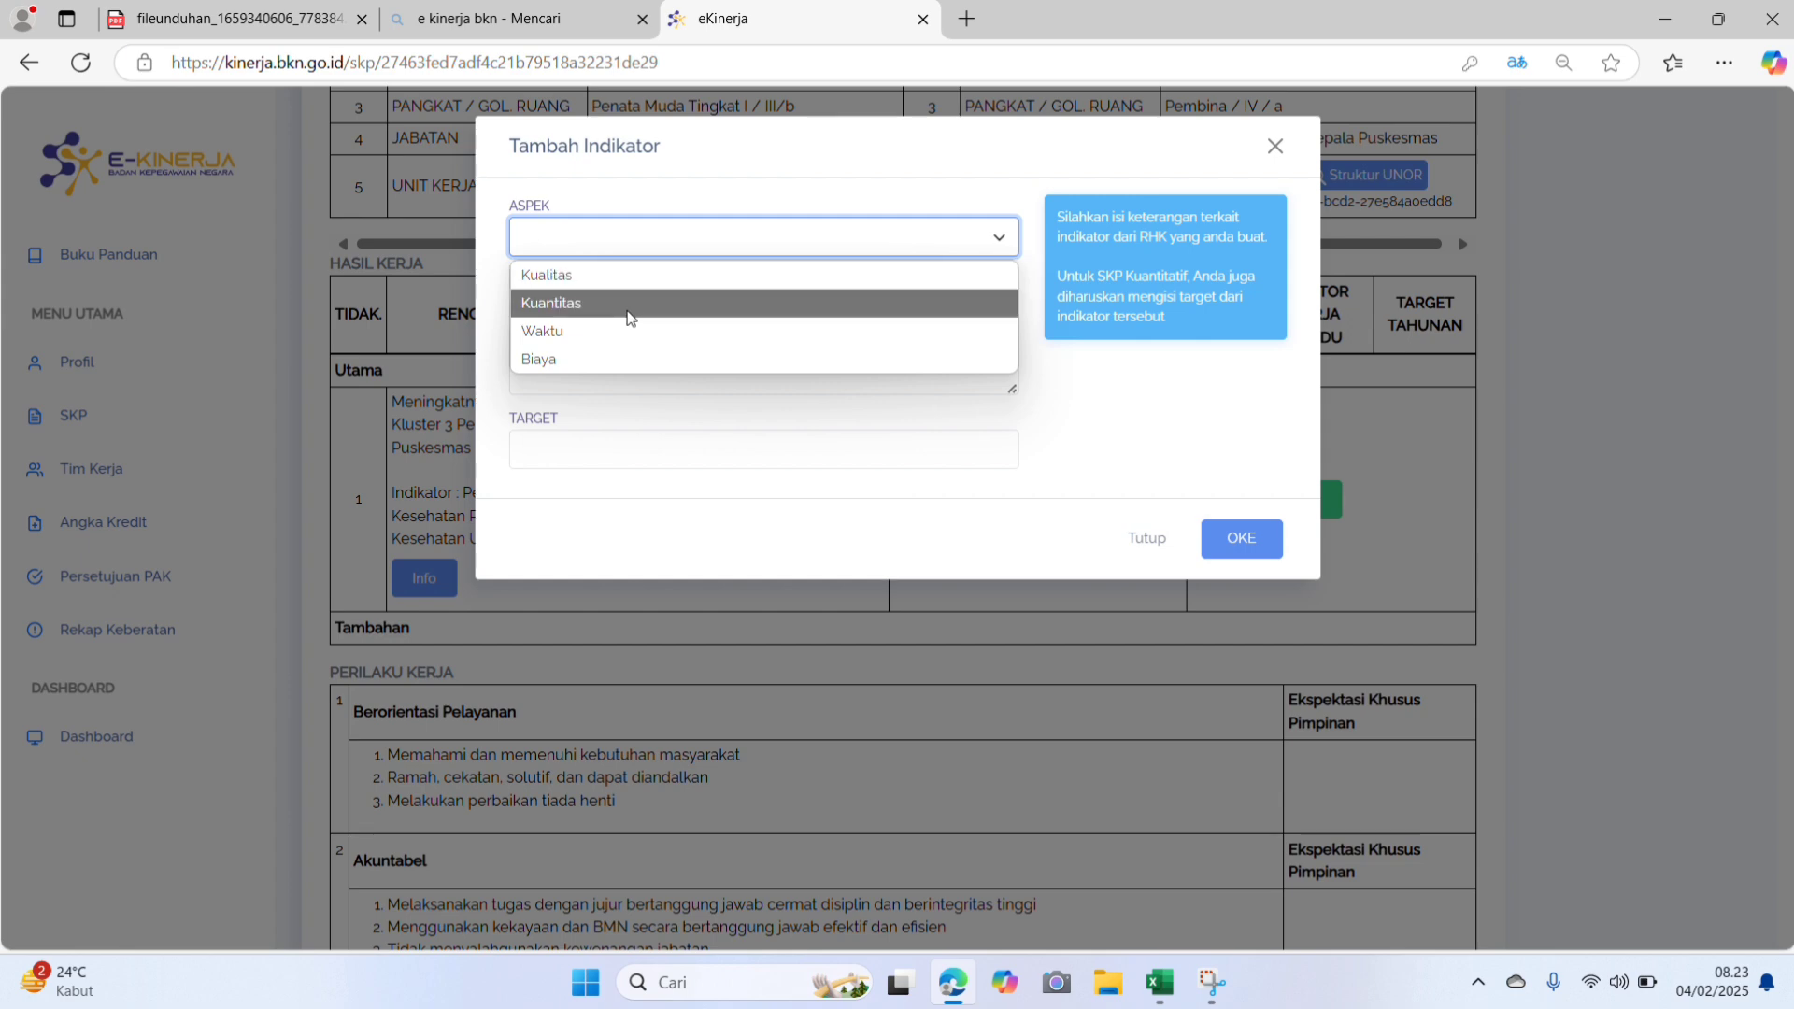
left_click(629, 309)
Step: Copy the Kuantitas indicator text from cell E10 in Excel into the Indikator field of the eKinerja form
left_click(1160, 984)
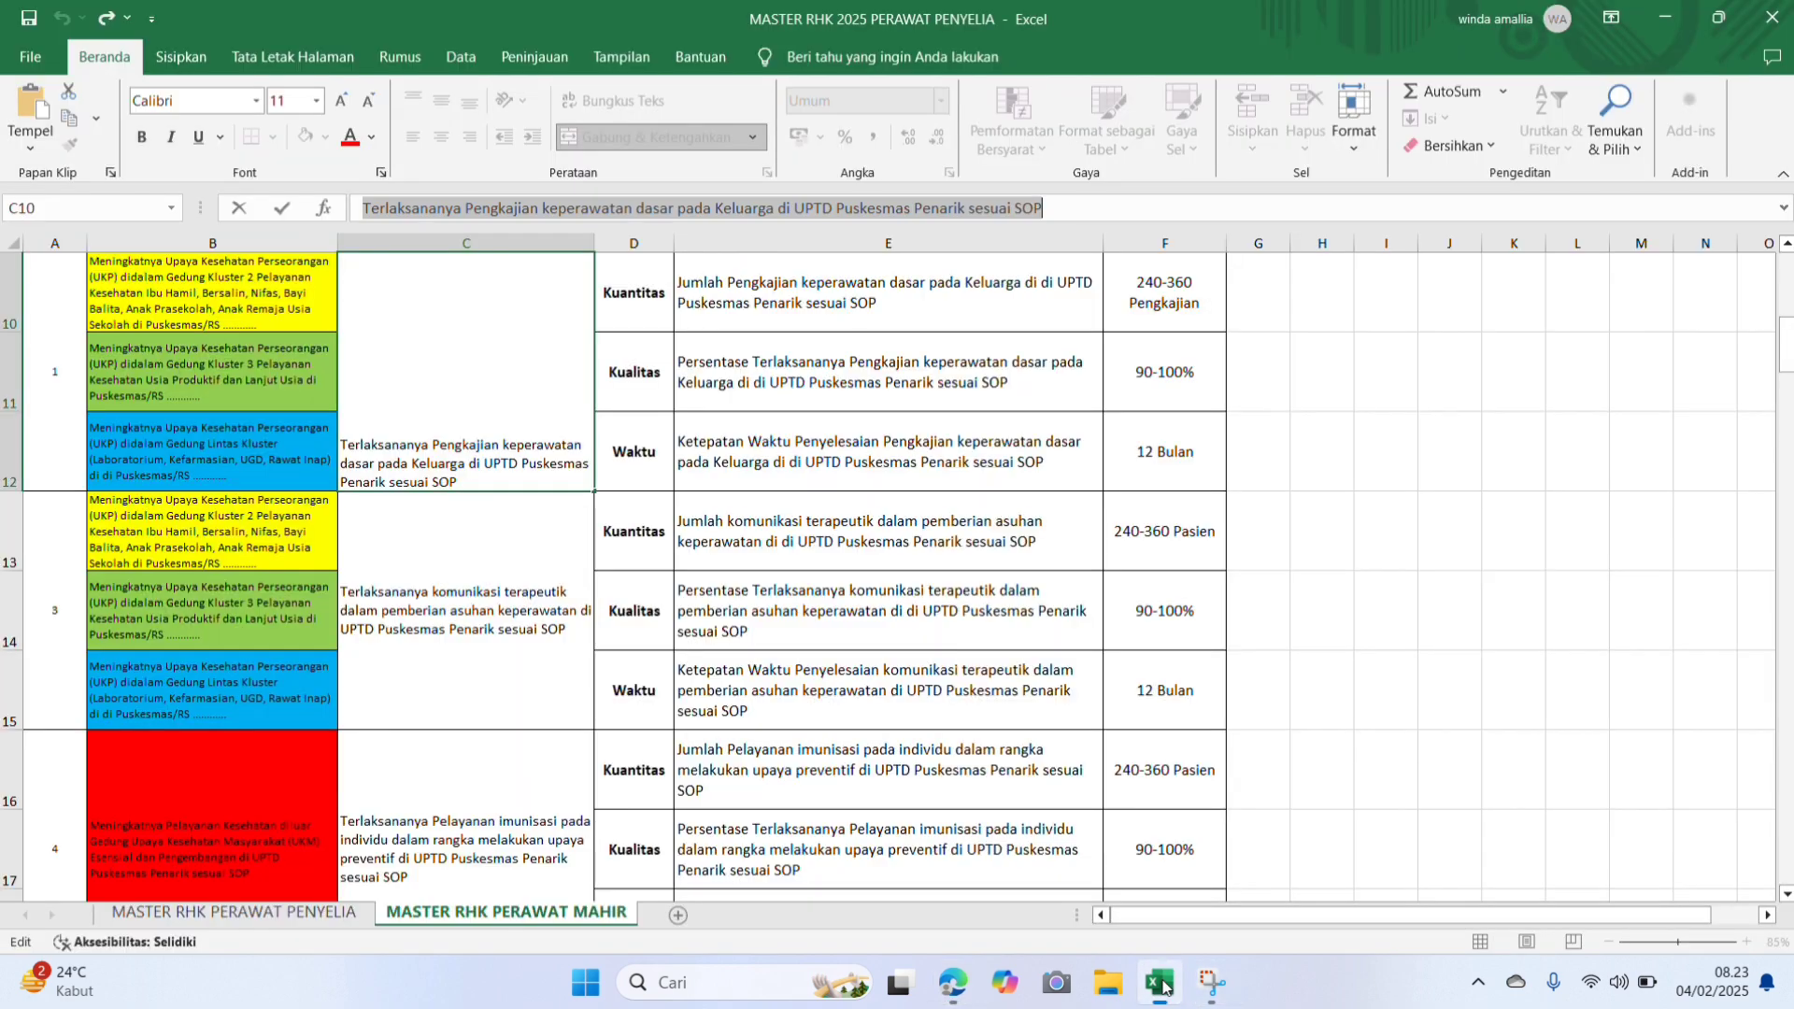
scroll(911, 523, "up", 1)
left_click(844, 418)
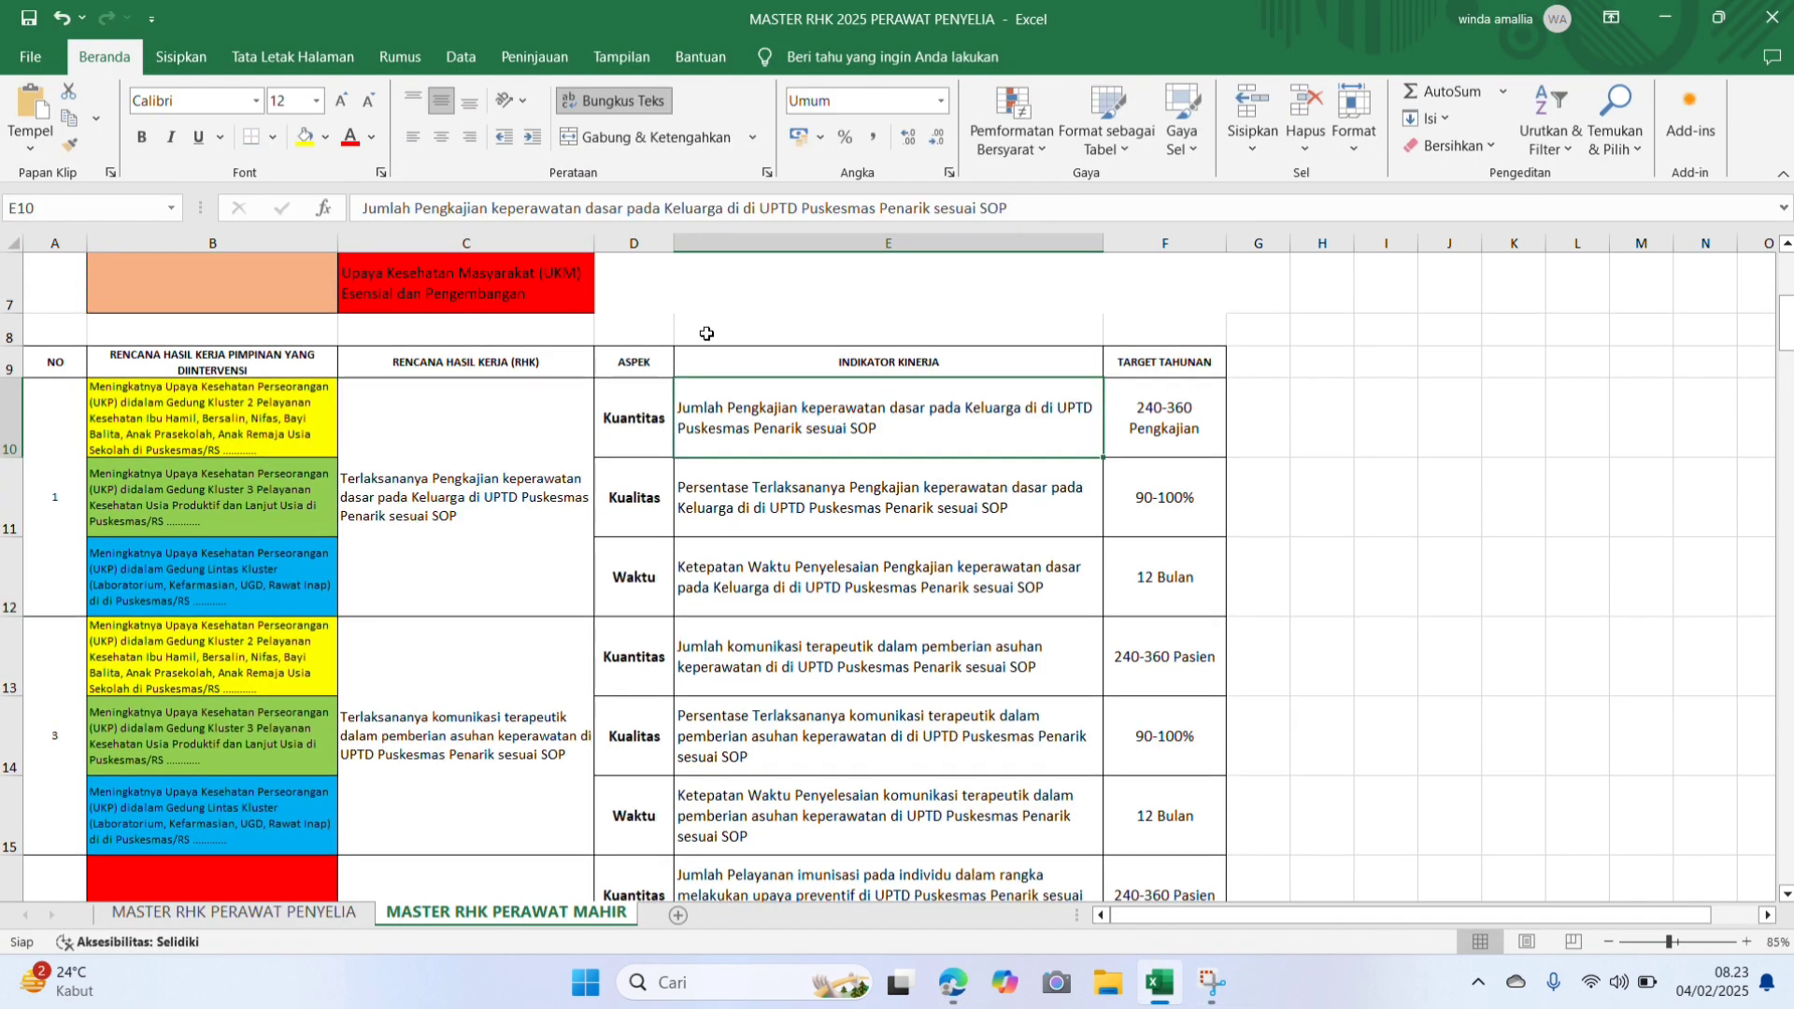
left_click_drag(360, 207, 1007, 207)
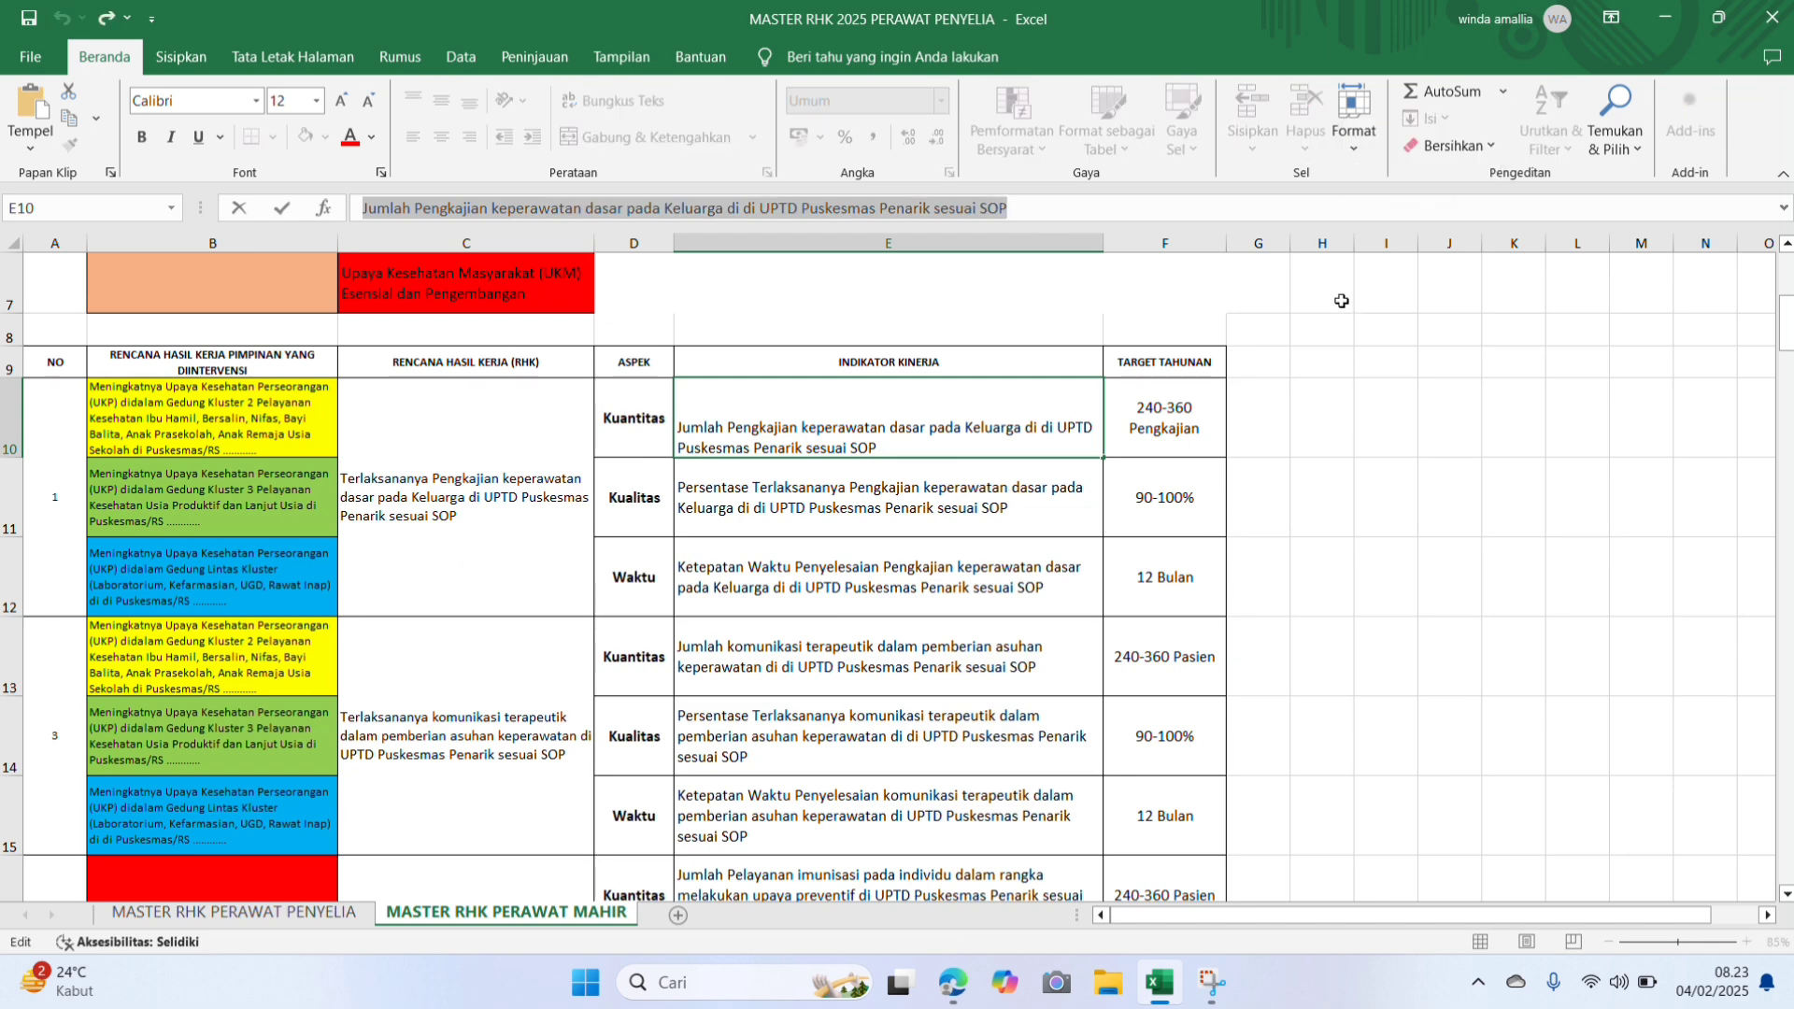
left_click(953, 983)
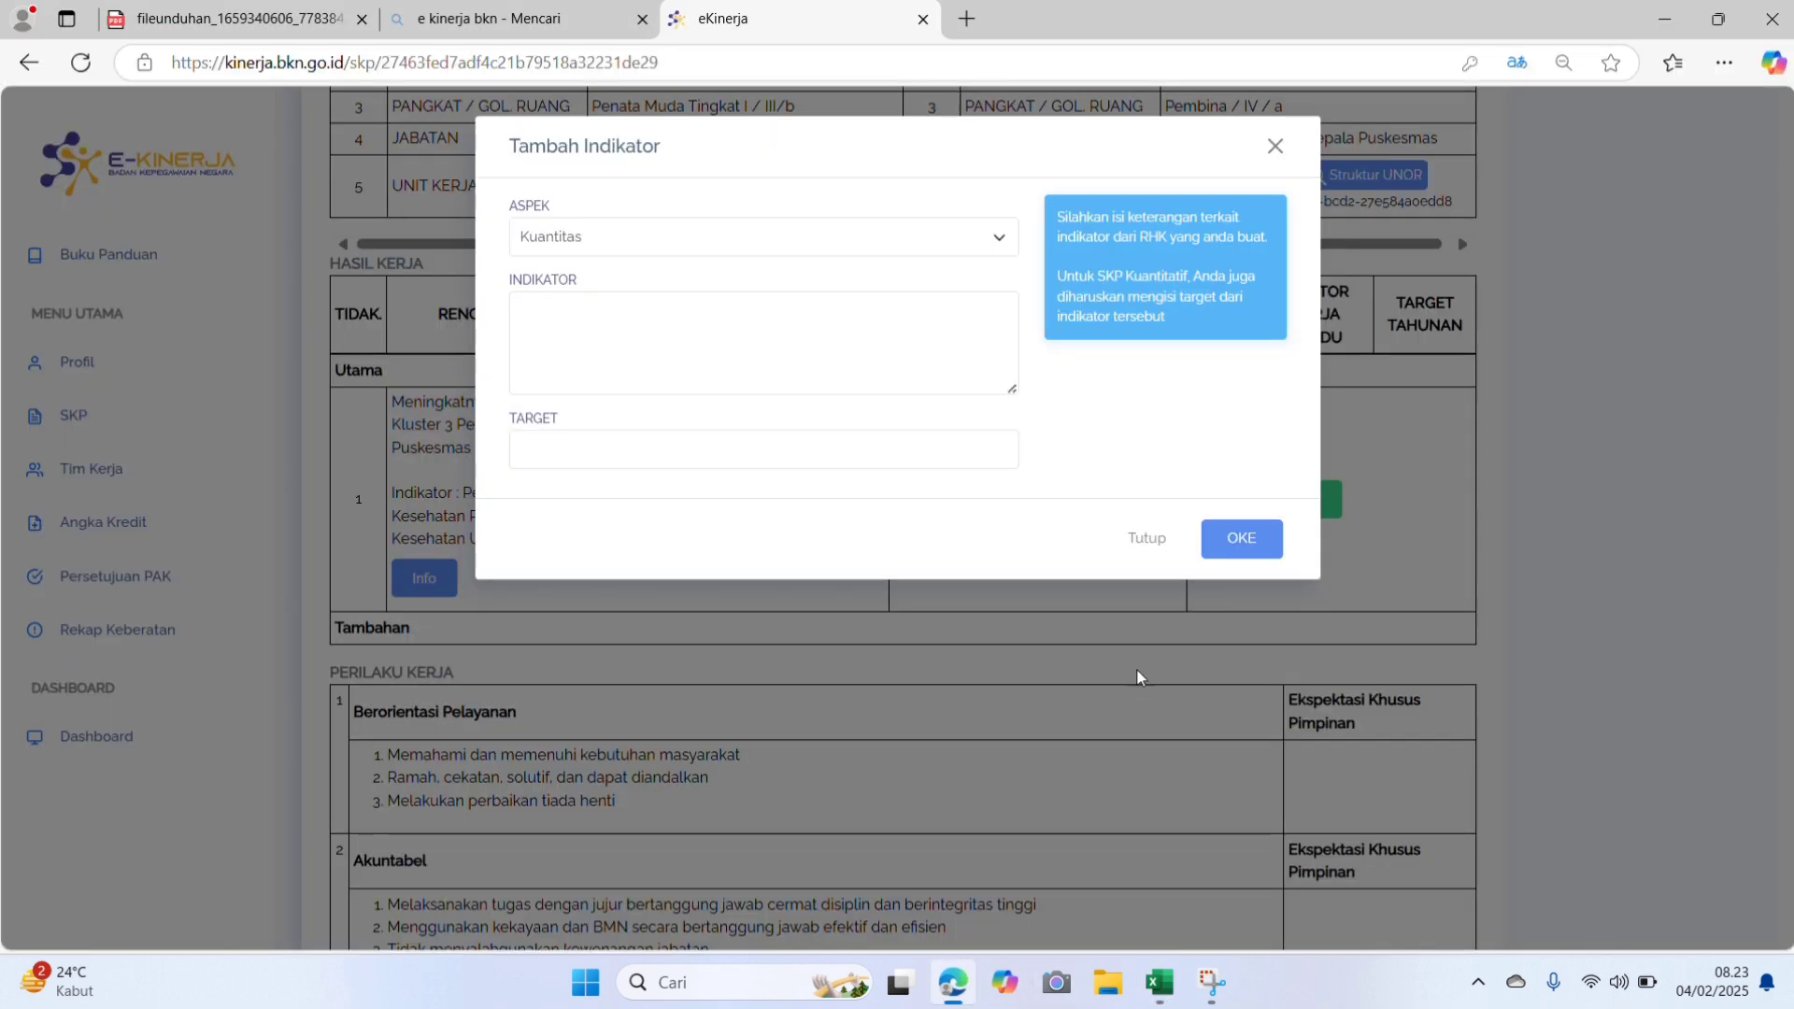
left_click(728, 336)
key("ctrl+v")
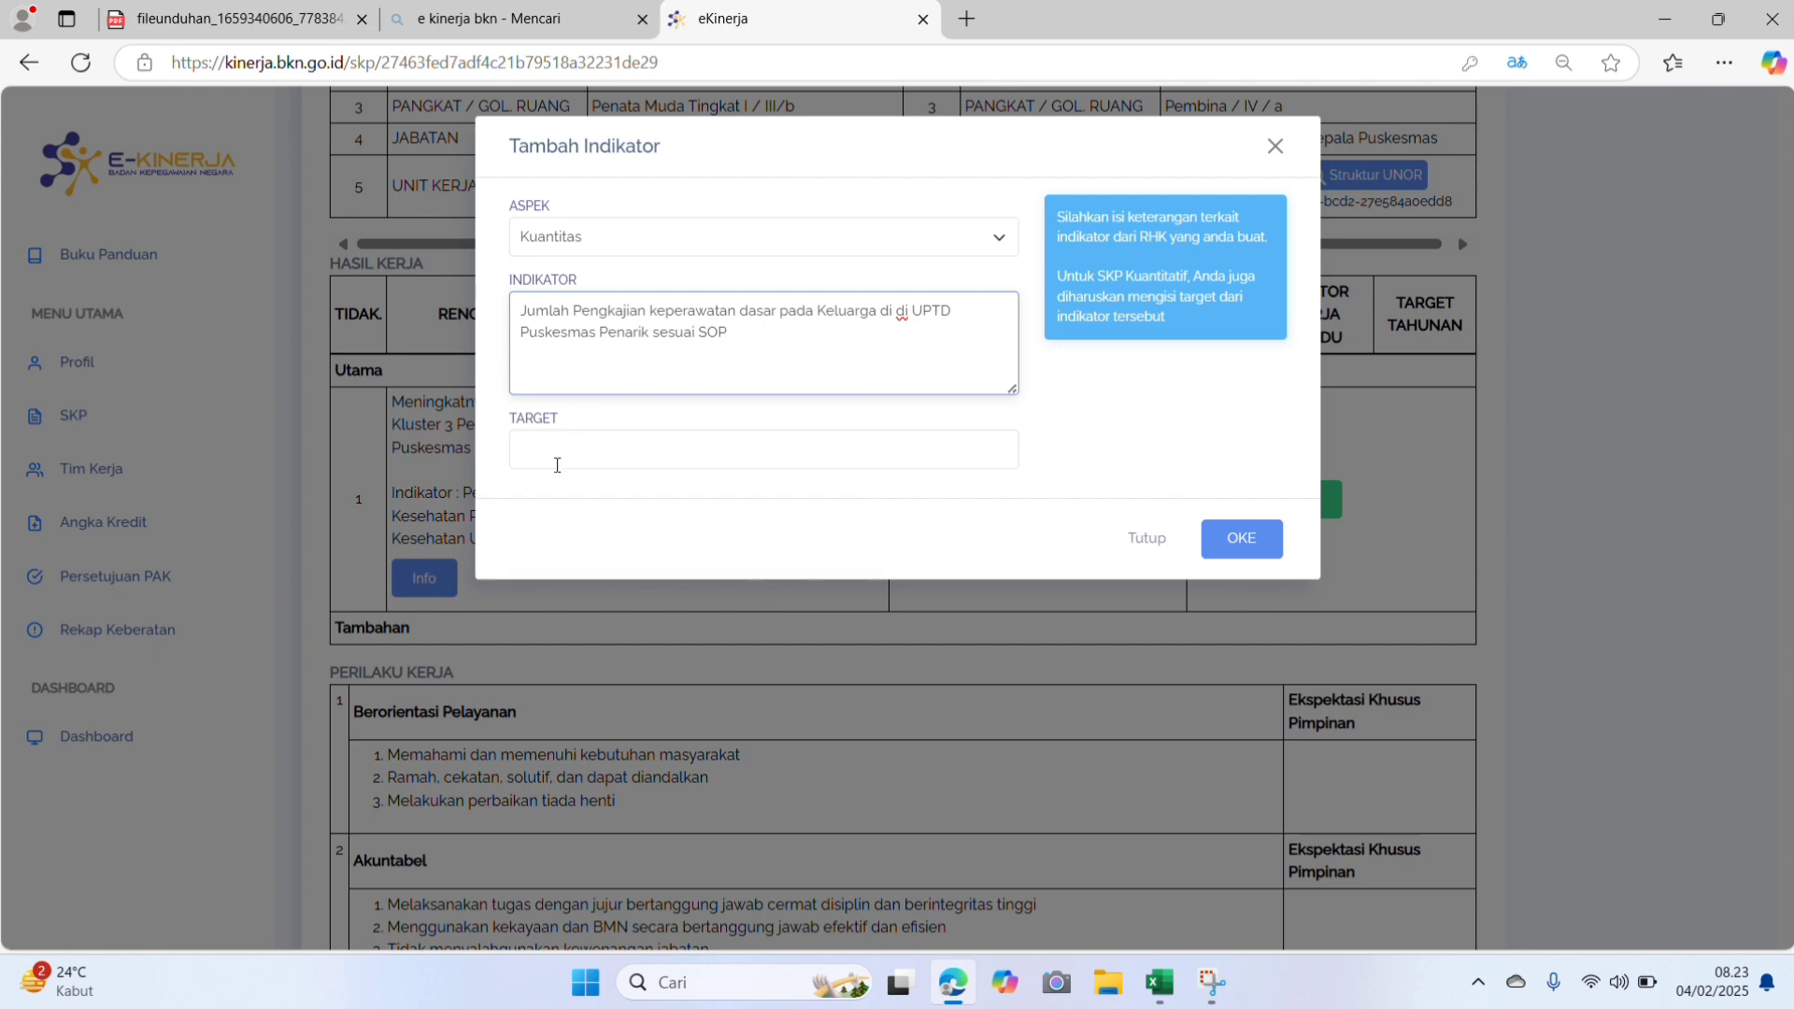
Step: Copy the target "240-360 Pengkajian" from cell F10 in Excel into the Target field in eKinerja and save the Kuantitas indicator
left_click(531, 452)
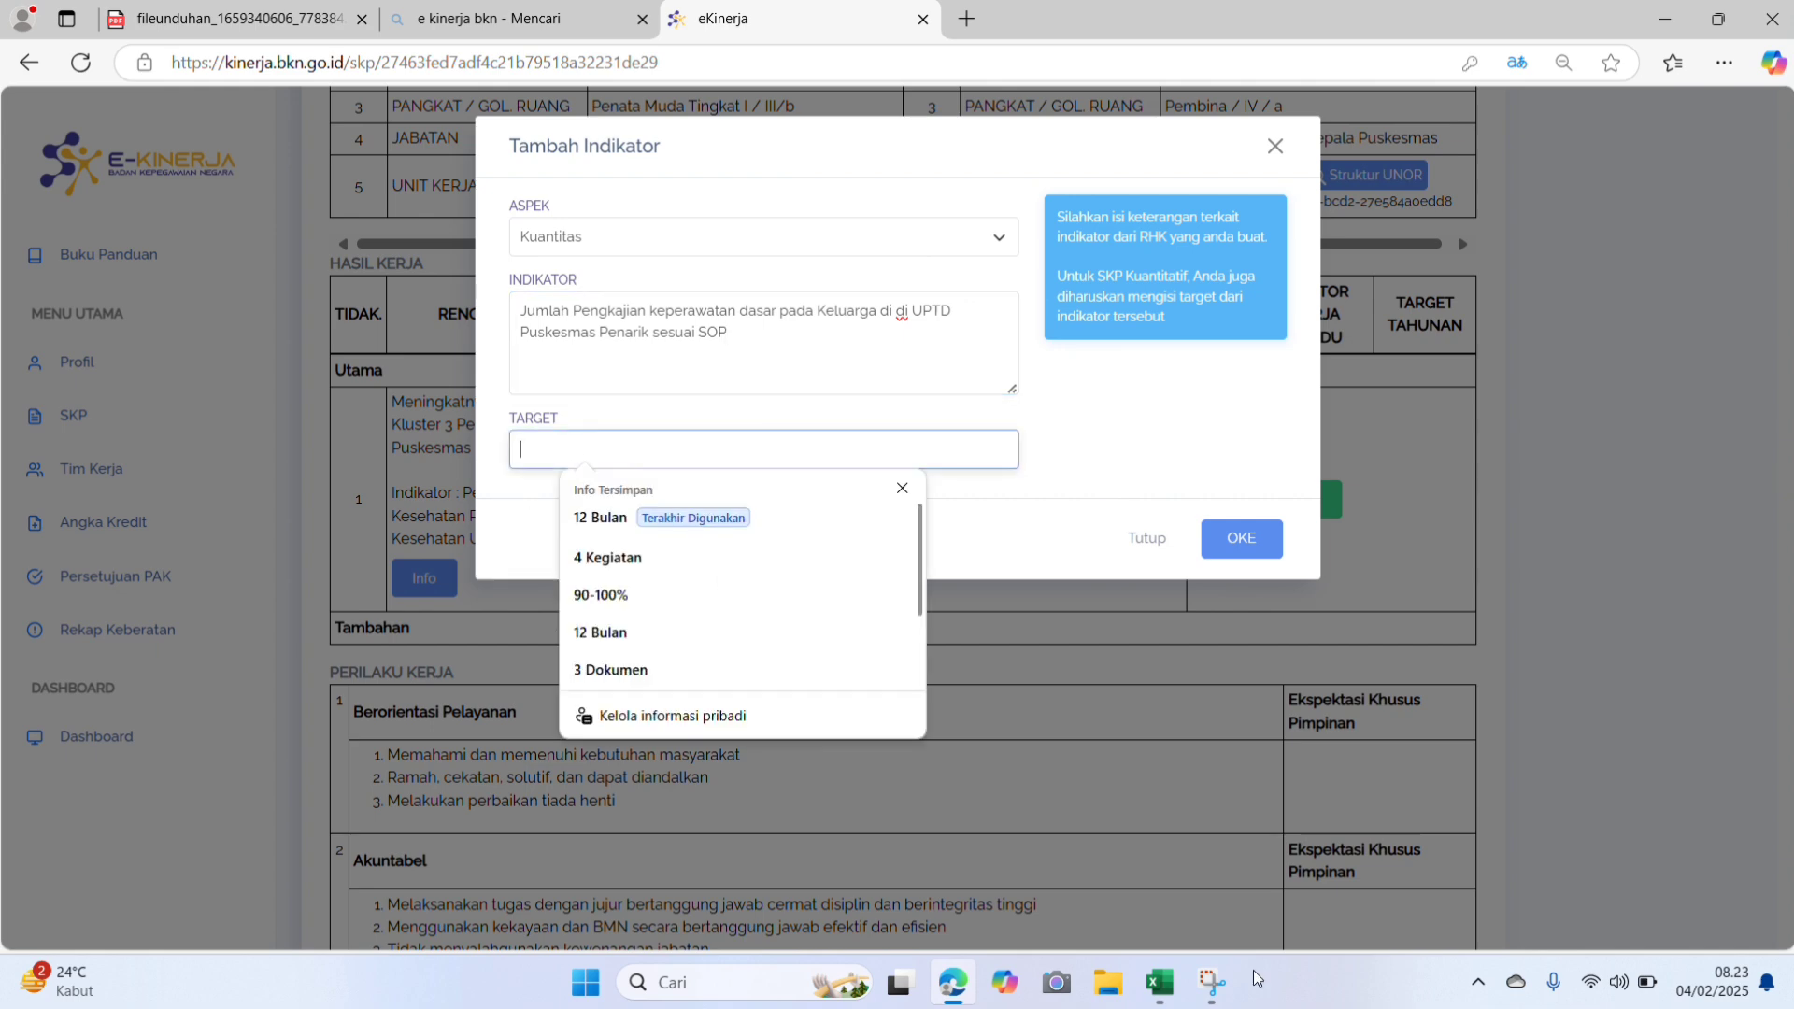
left_click(1158, 983)
left_click(1168, 428)
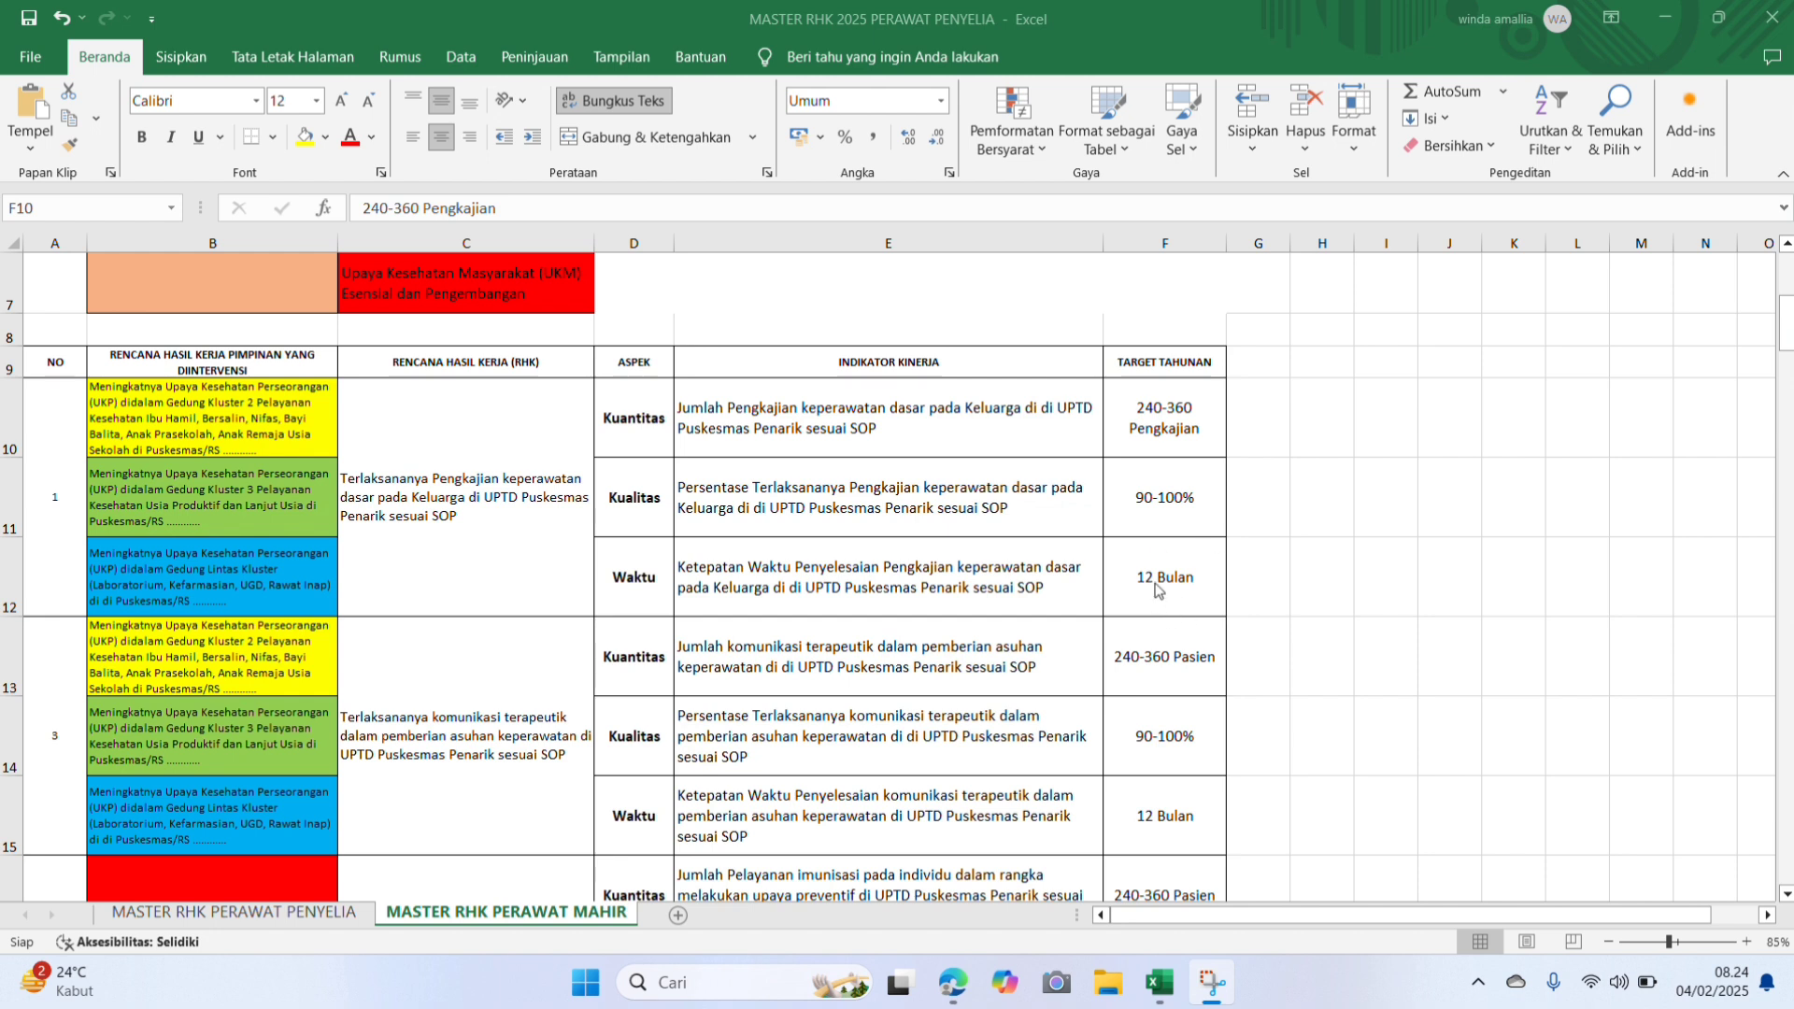
left_click(1159, 418)
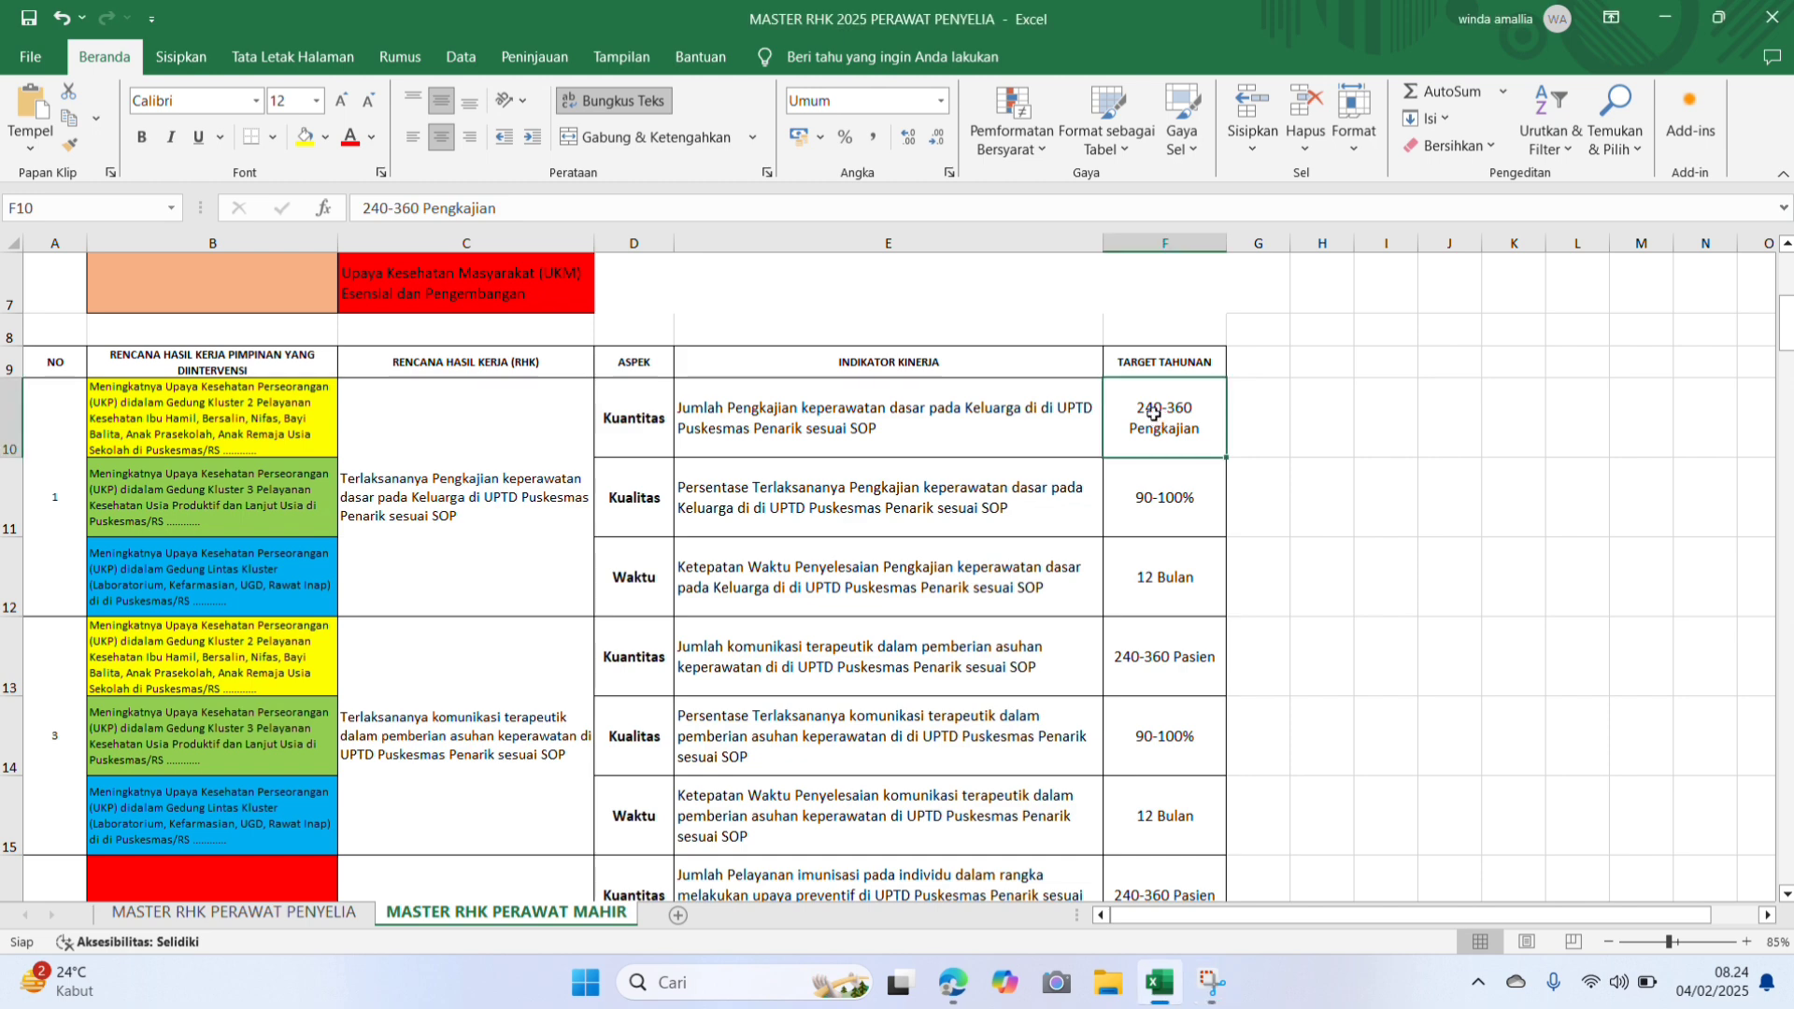
left_click_drag(361, 207, 499, 208)
key("ctrl+c")
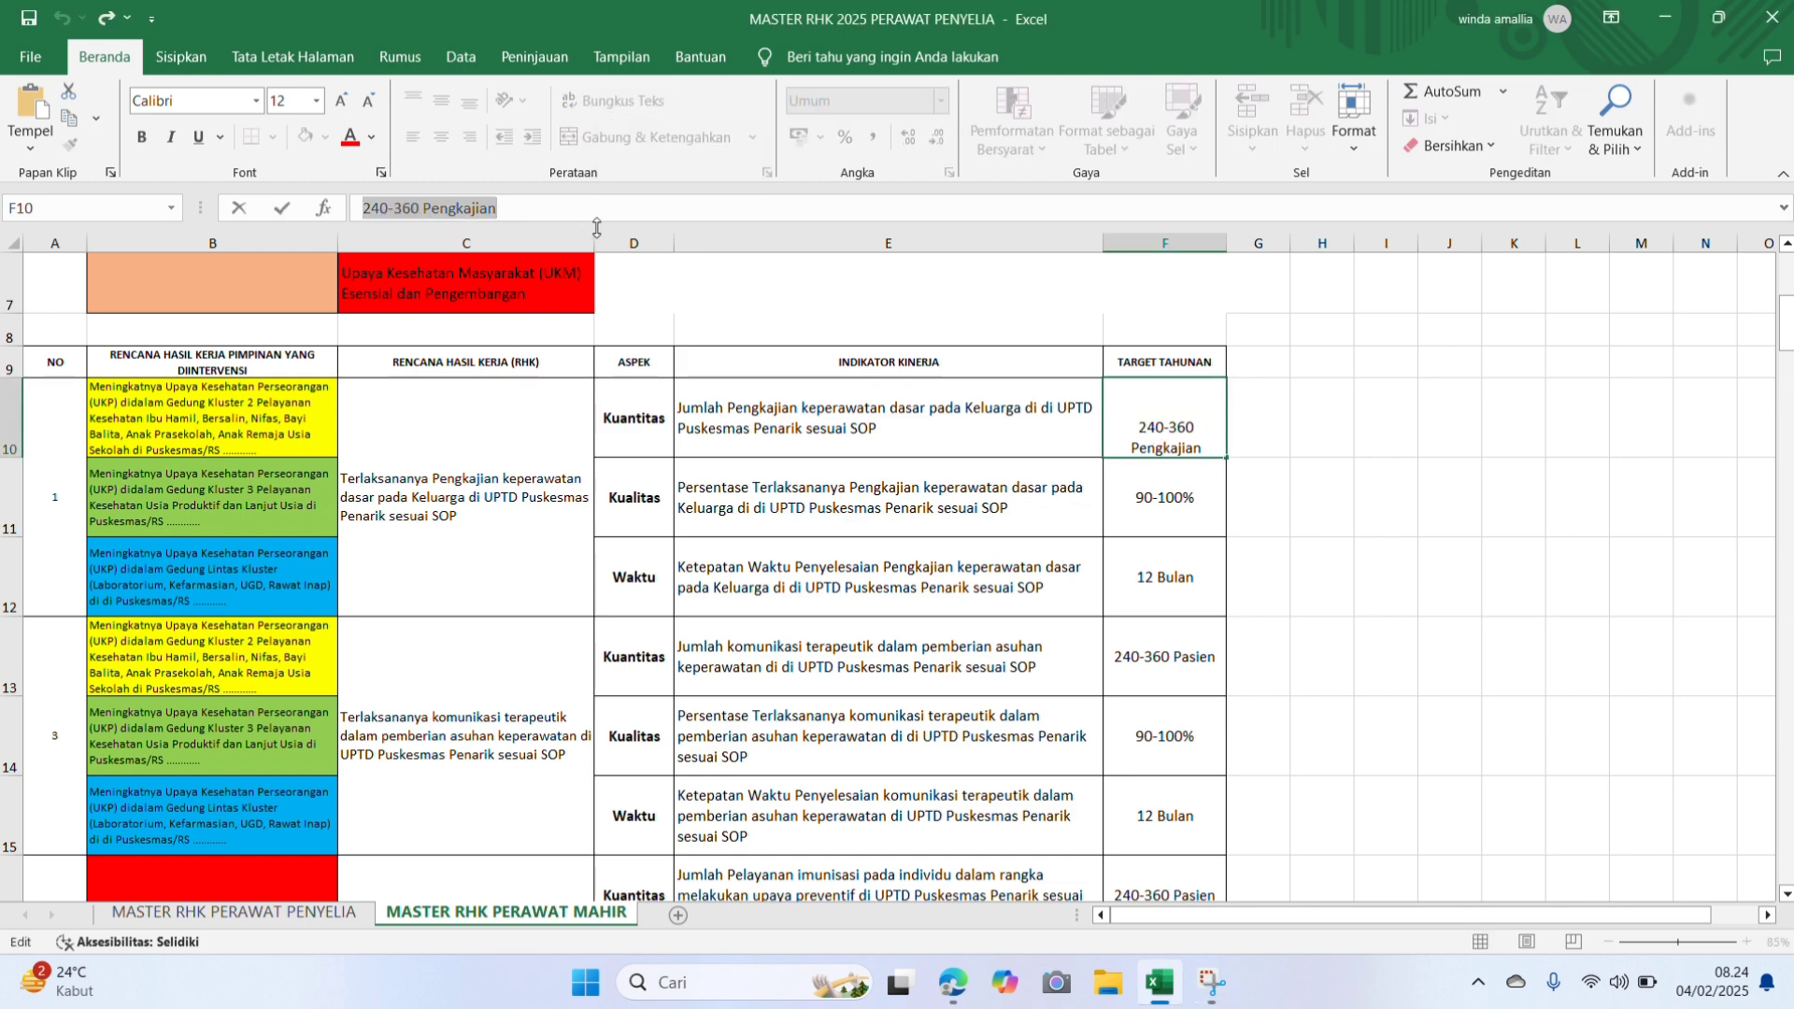
left_click(953, 981)
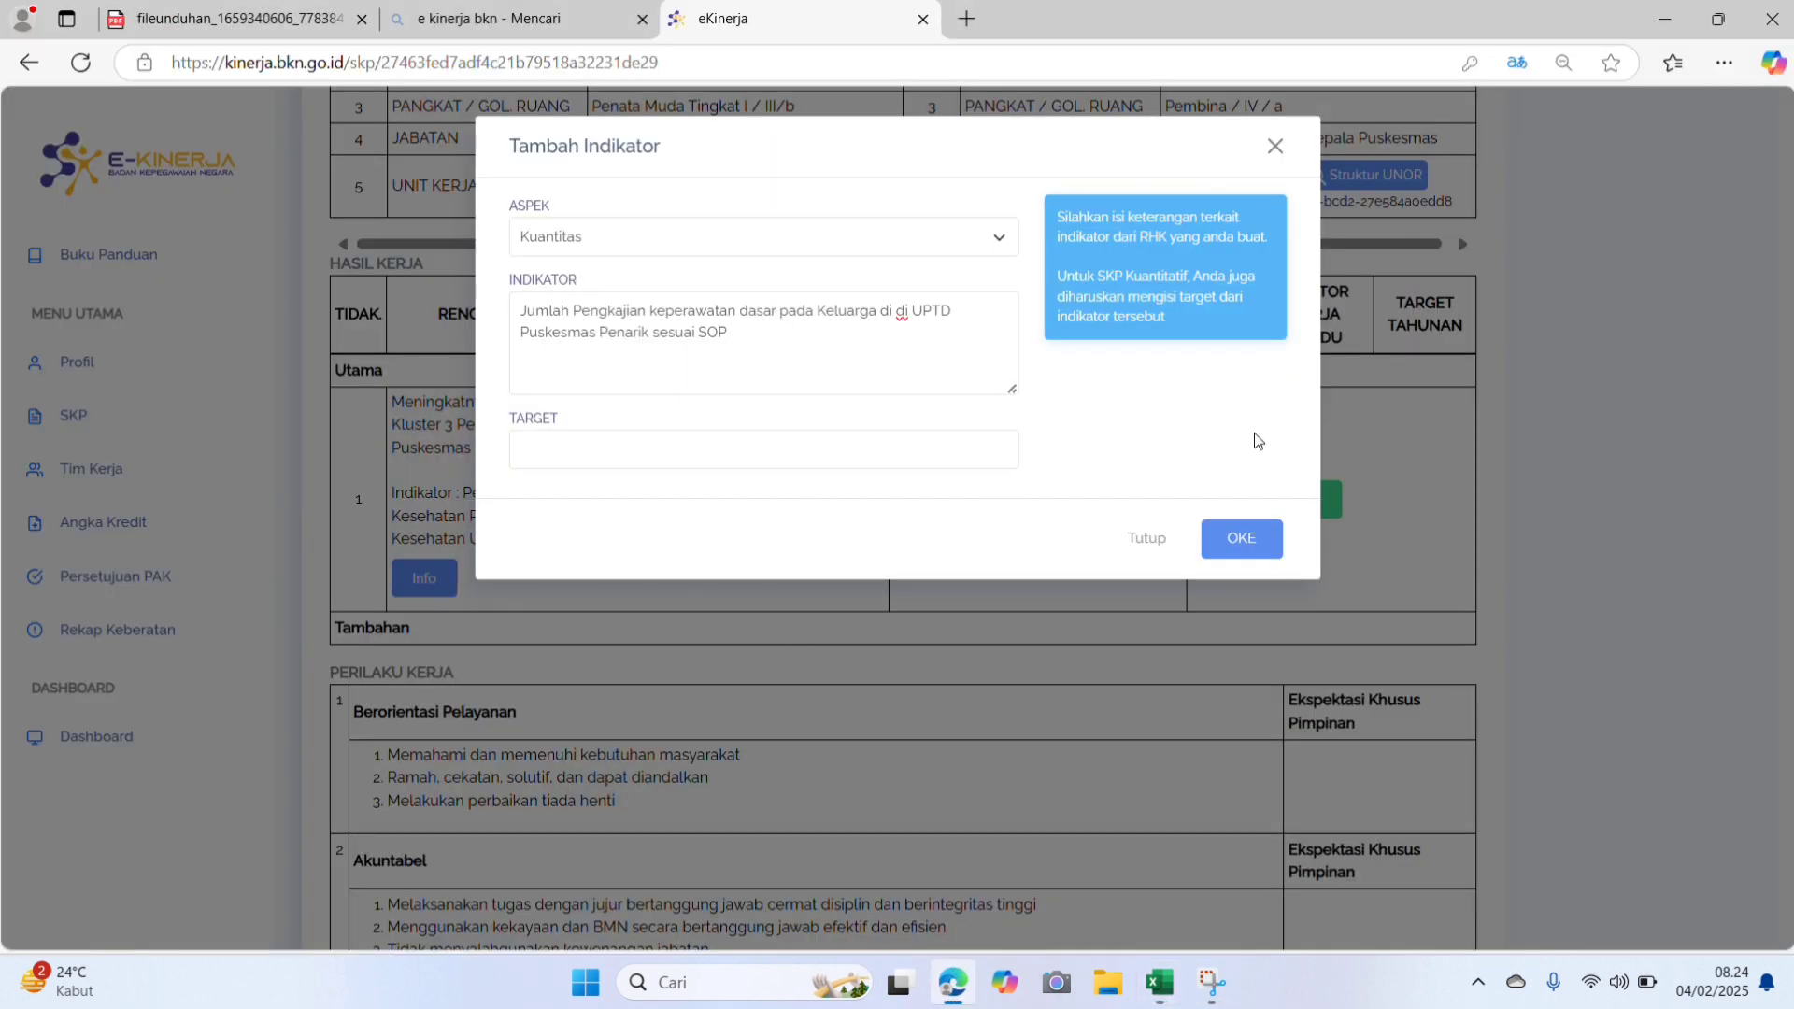
left_click(823, 460)
left_click(809, 452)
key("ctrl+v")
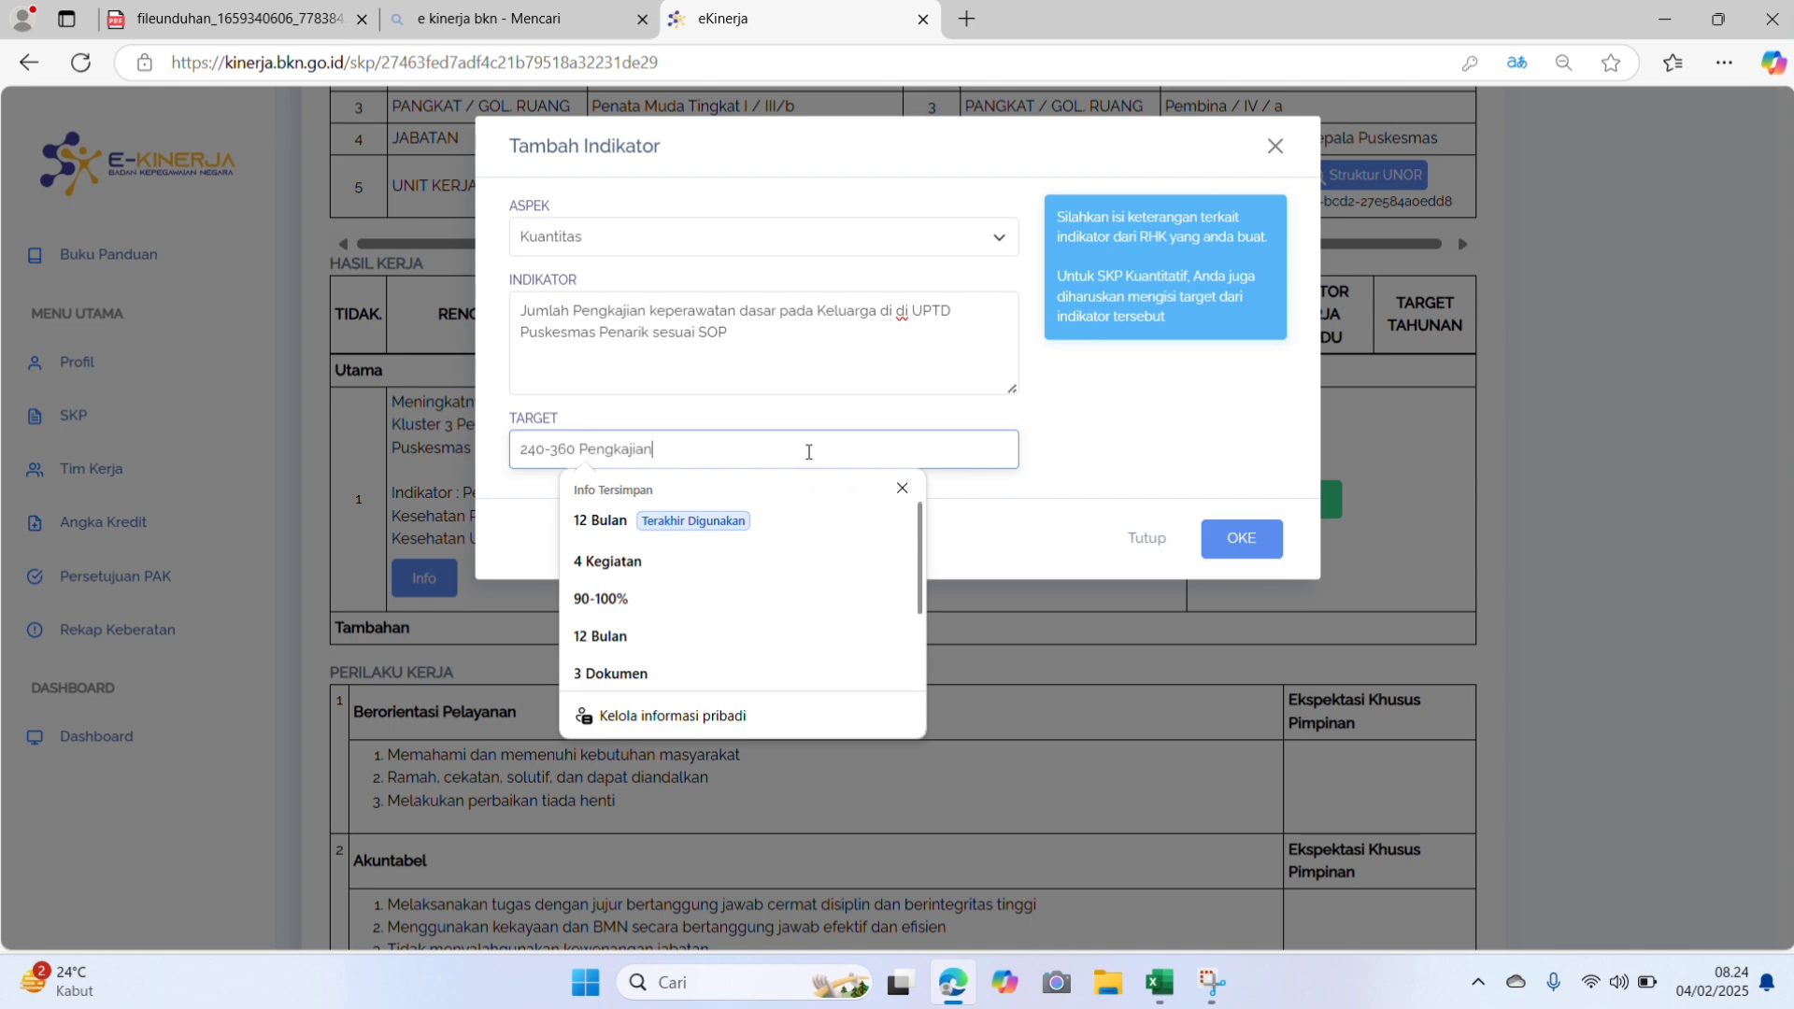
left_click(1239, 529)
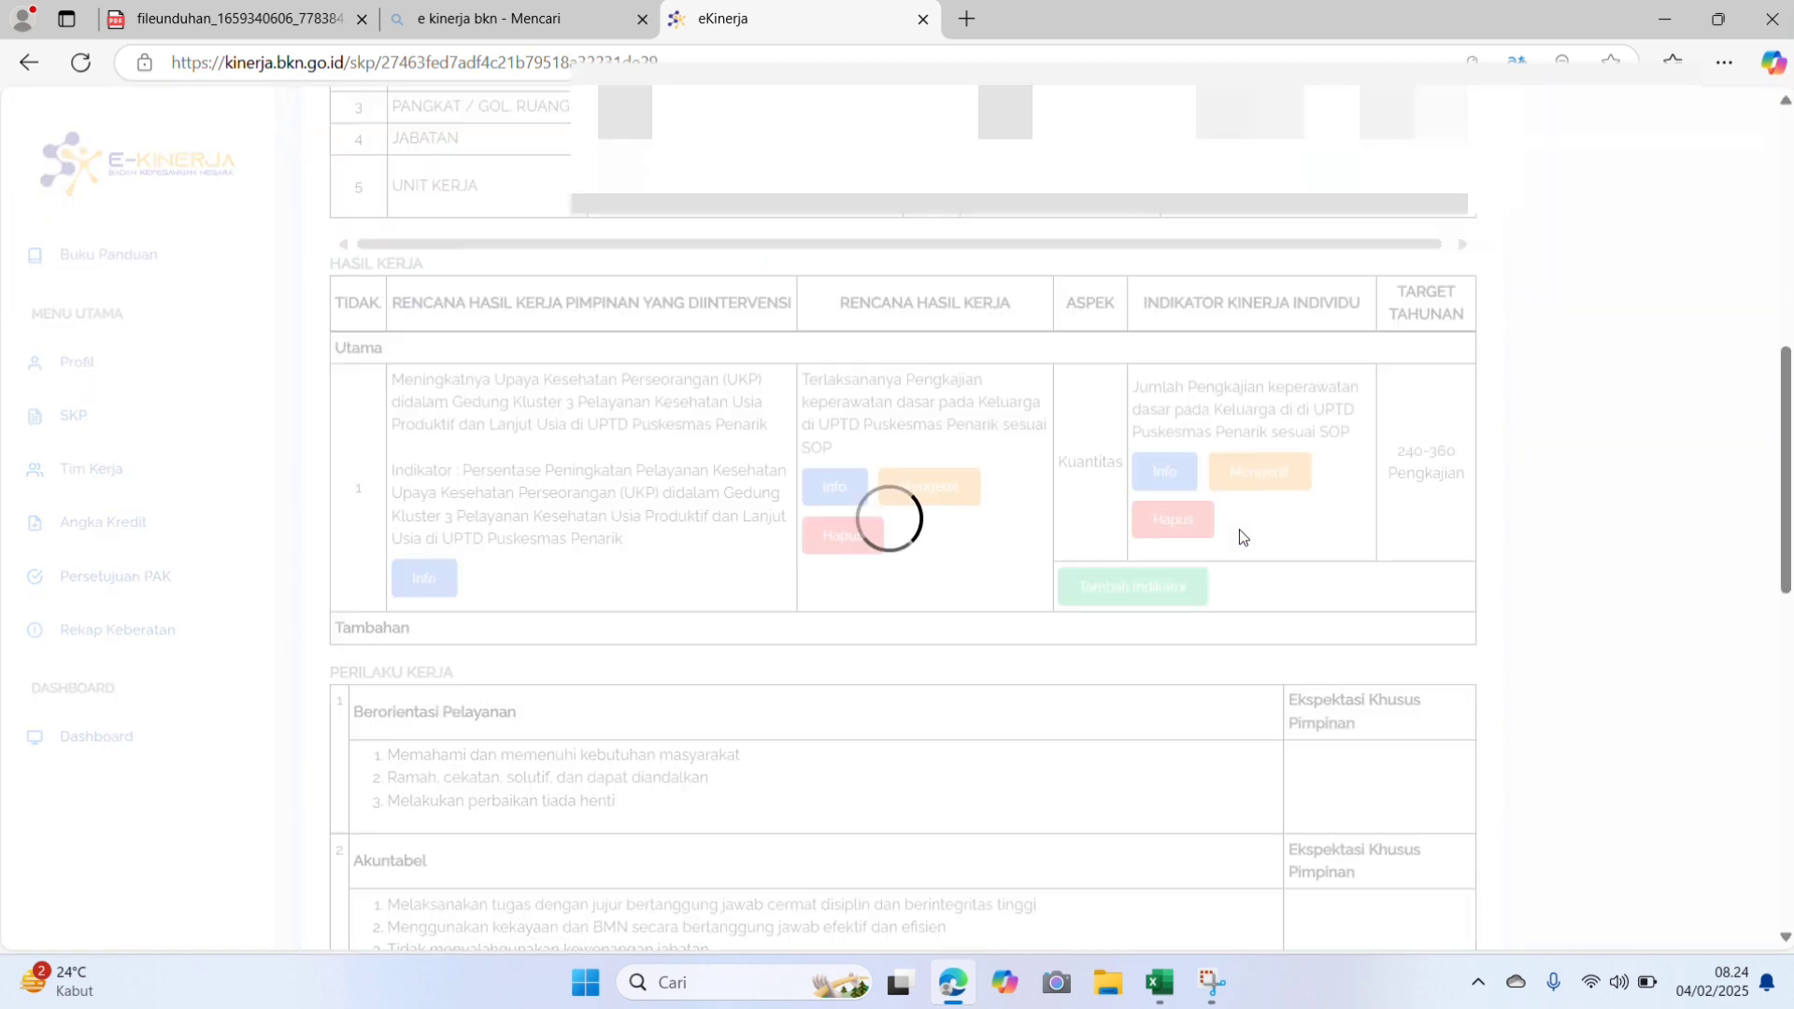
Step: Start another indicator for the same RHK with the aspect Kualitas and place the cursor in the Indikator field
left_click(1157, 587)
left_click(752, 238)
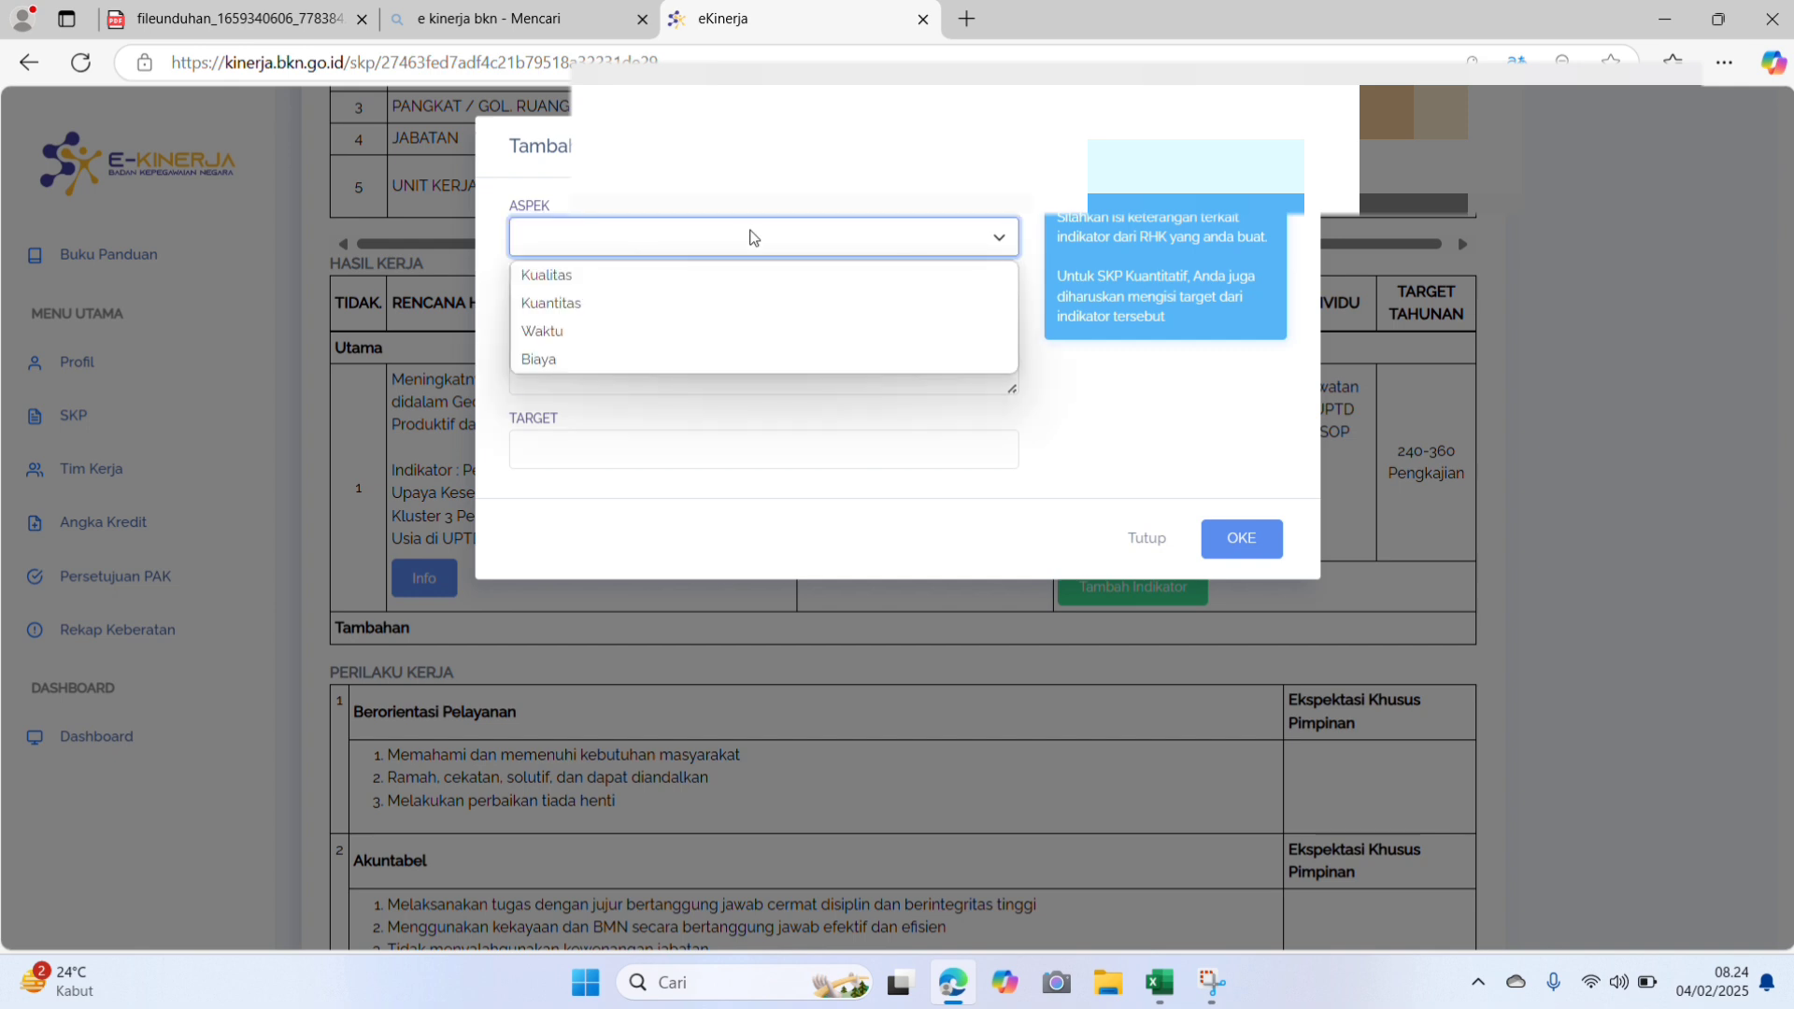
left_click(587, 283)
left_click(559, 320)
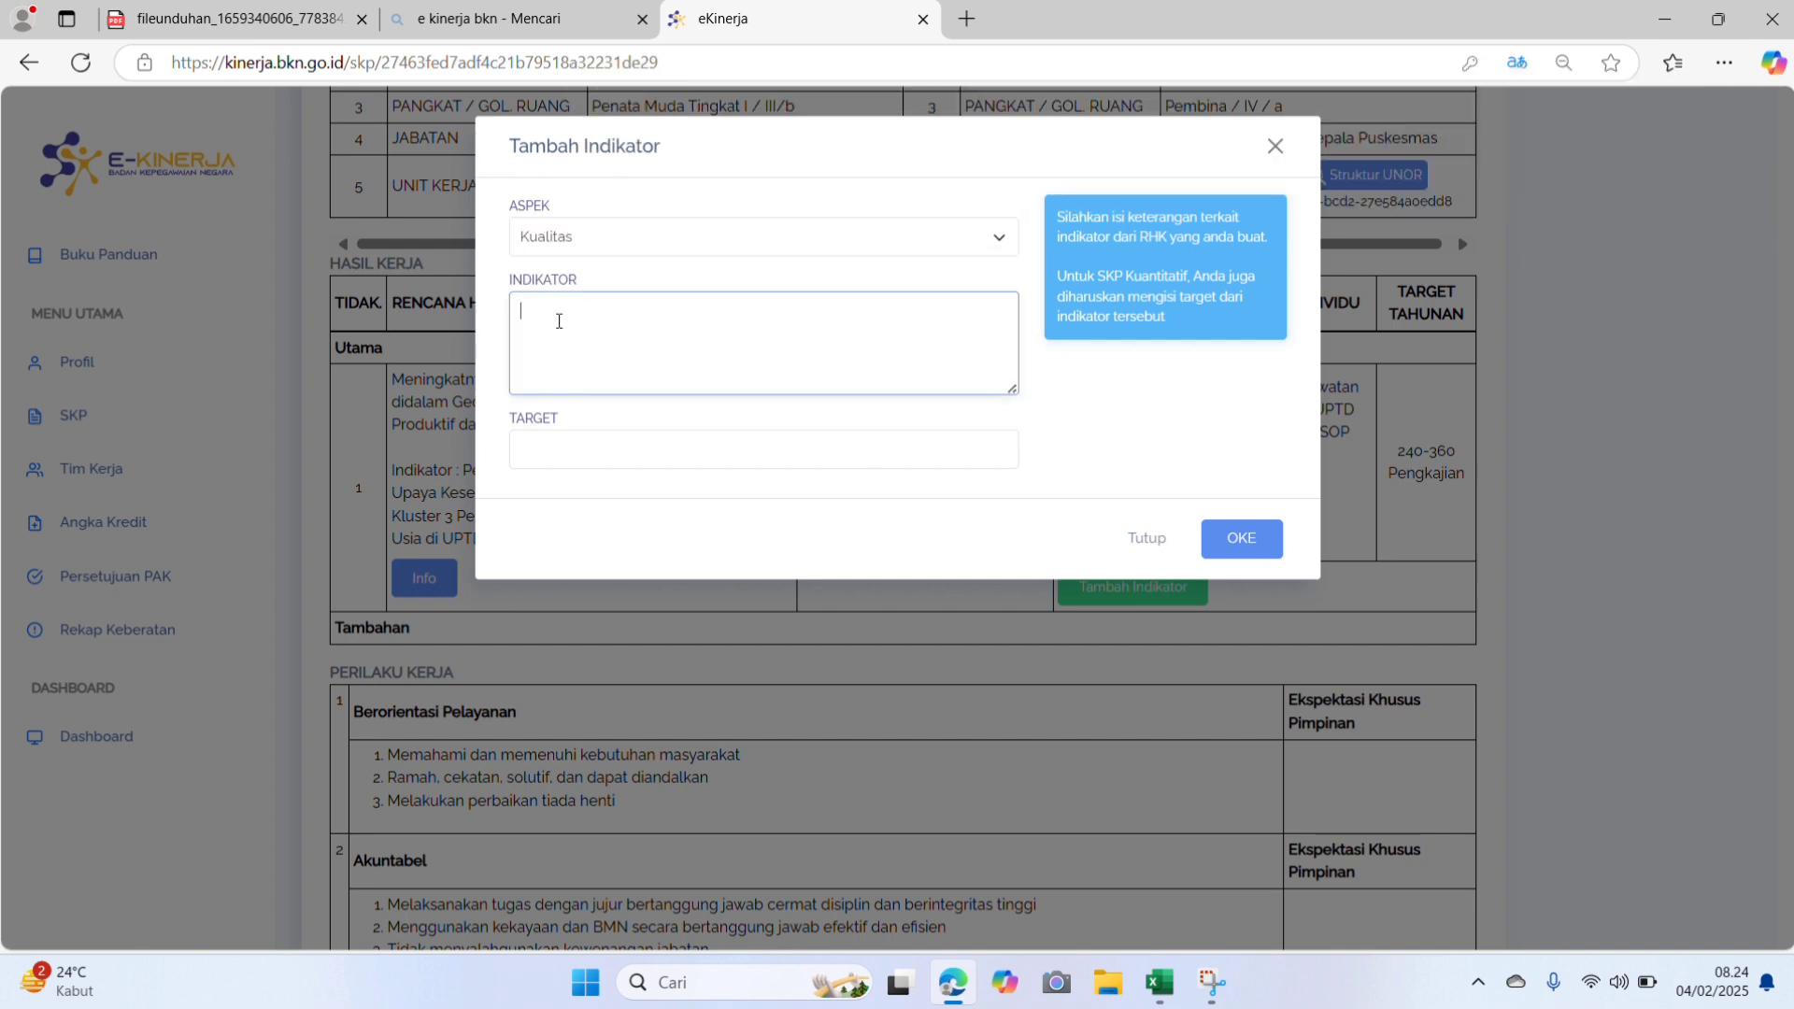
Step: Copy the Kualitas indicator text from cell E11 in Excel into the eKinerja Indikator field and set the target to 90-100%
left_click(1160, 981)
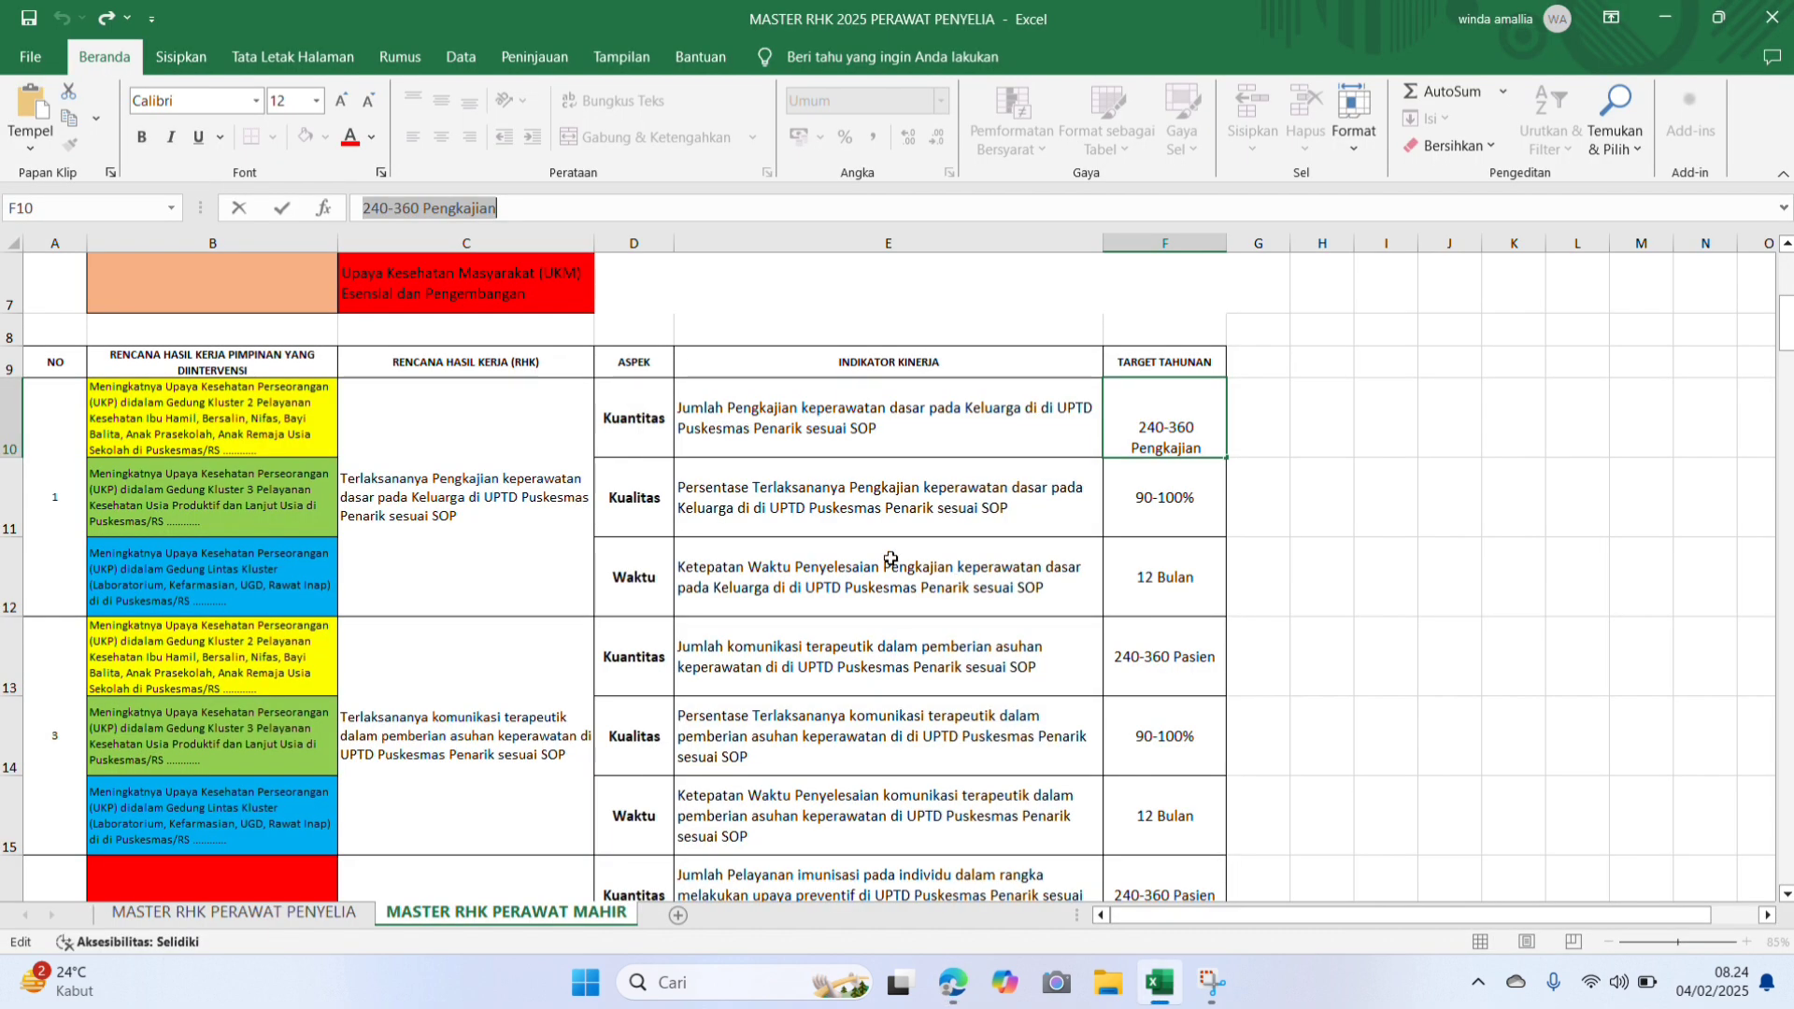
left_click(810, 517)
left_click_drag(362, 199, 1495, 207)
key("ctrl+c")
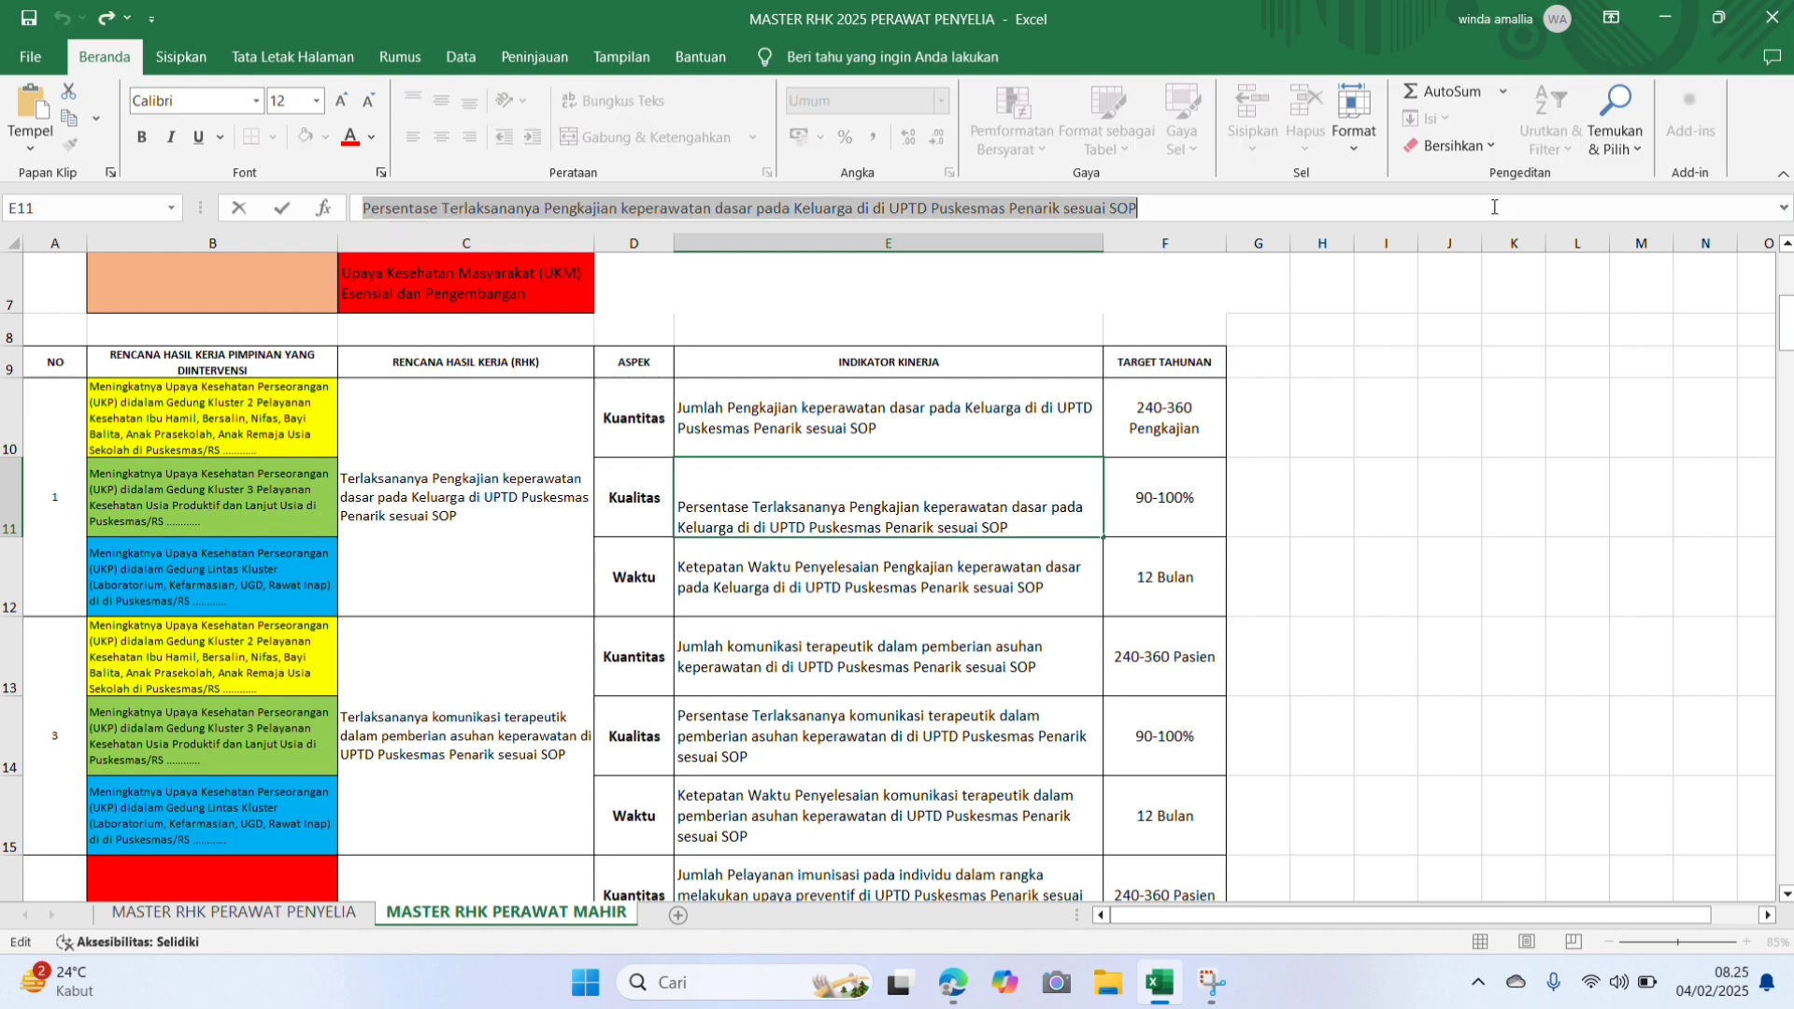
left_click(968, 998)
key("ctrl+v")
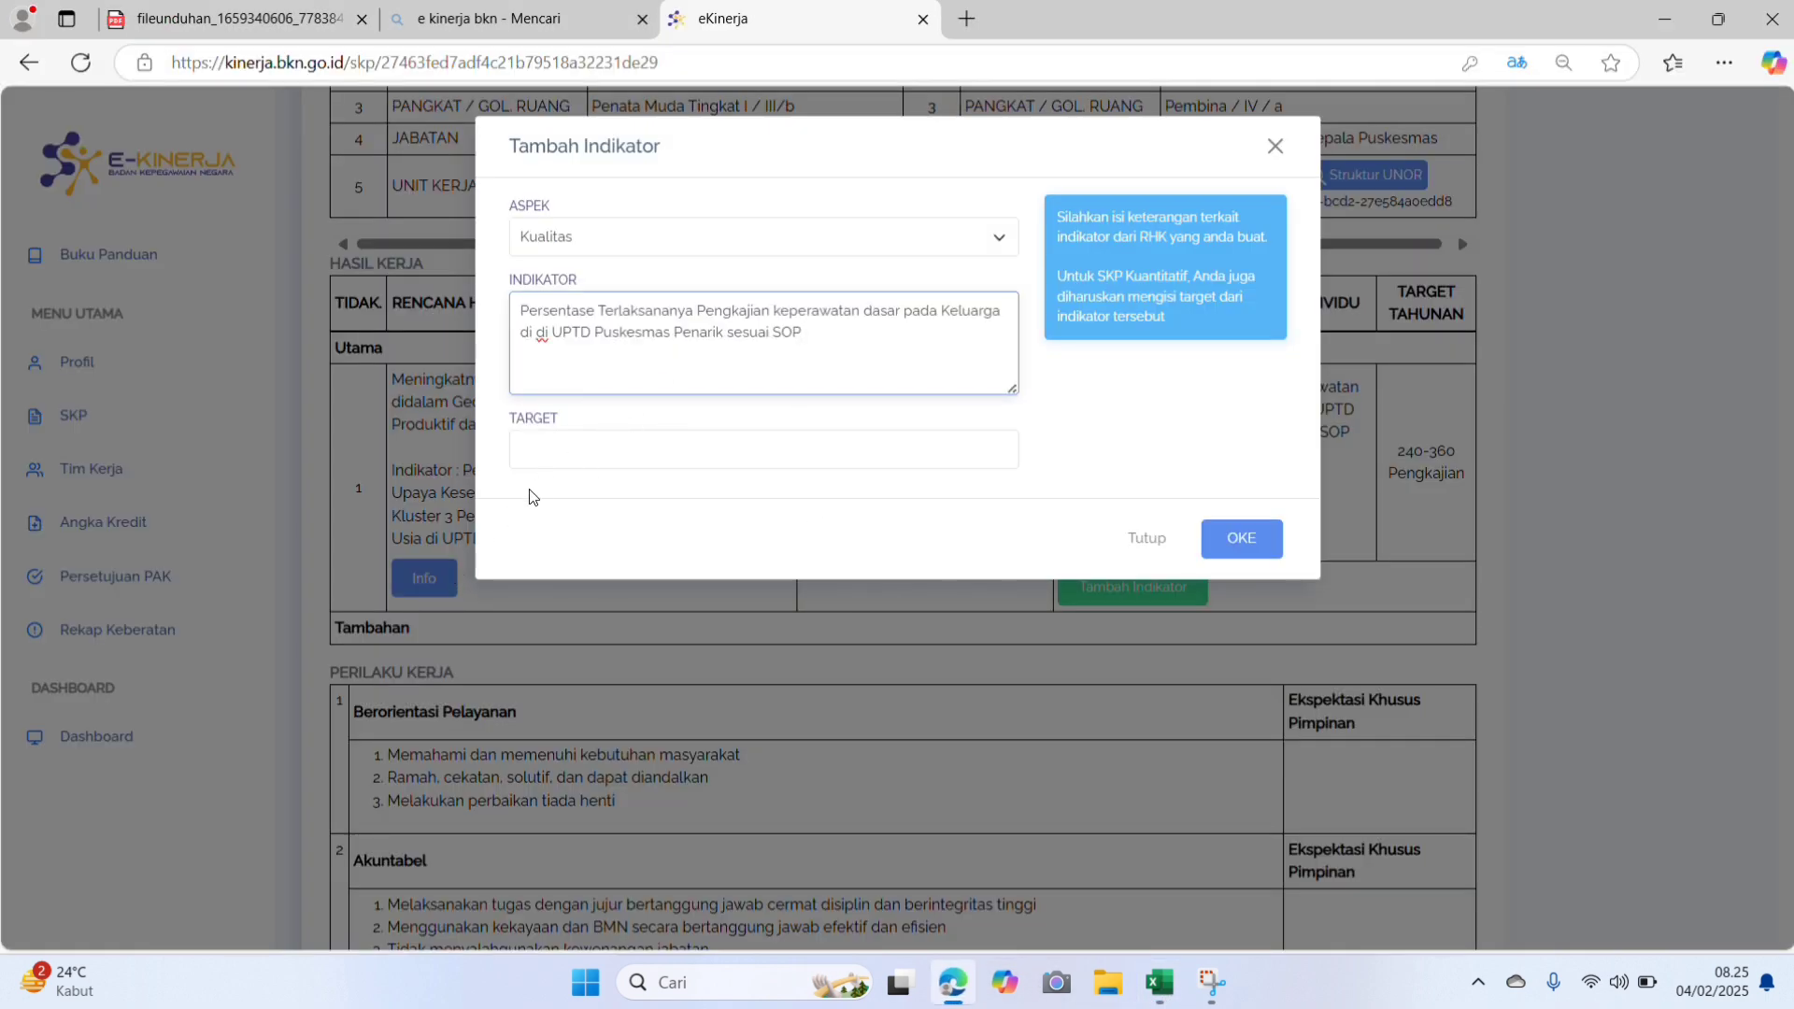
left_click(549, 454)
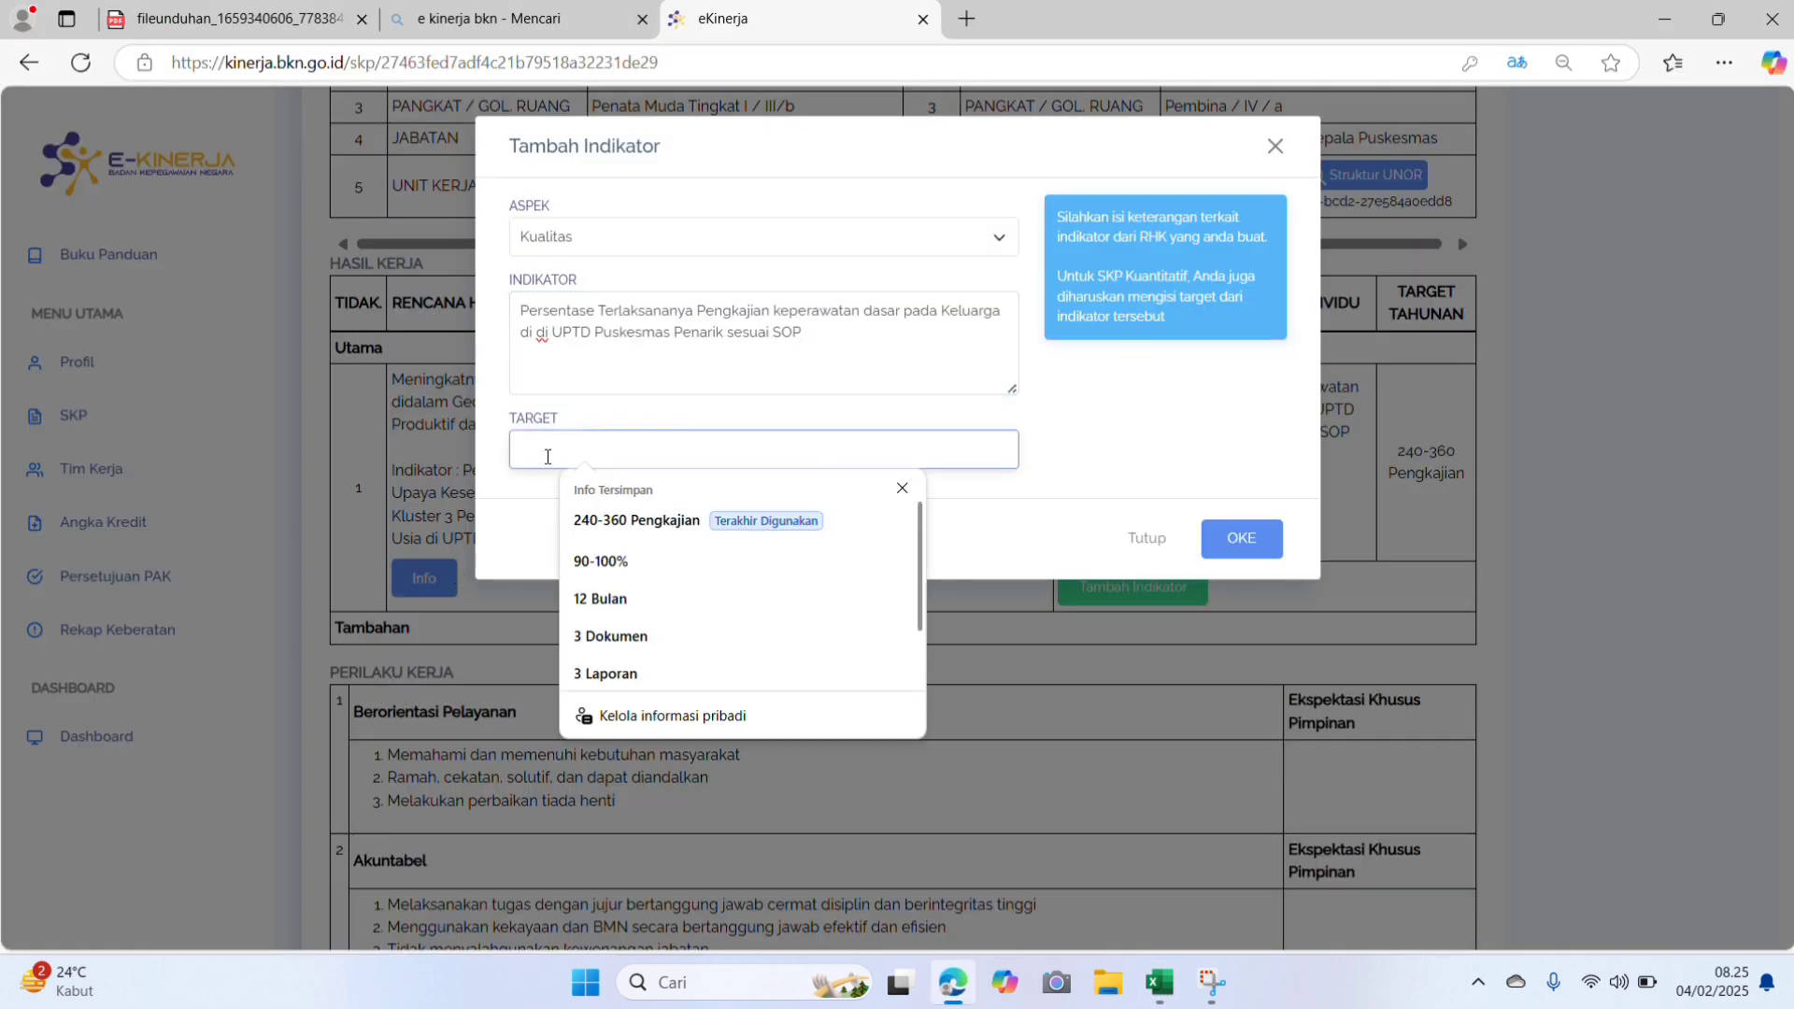
left_click(649, 551)
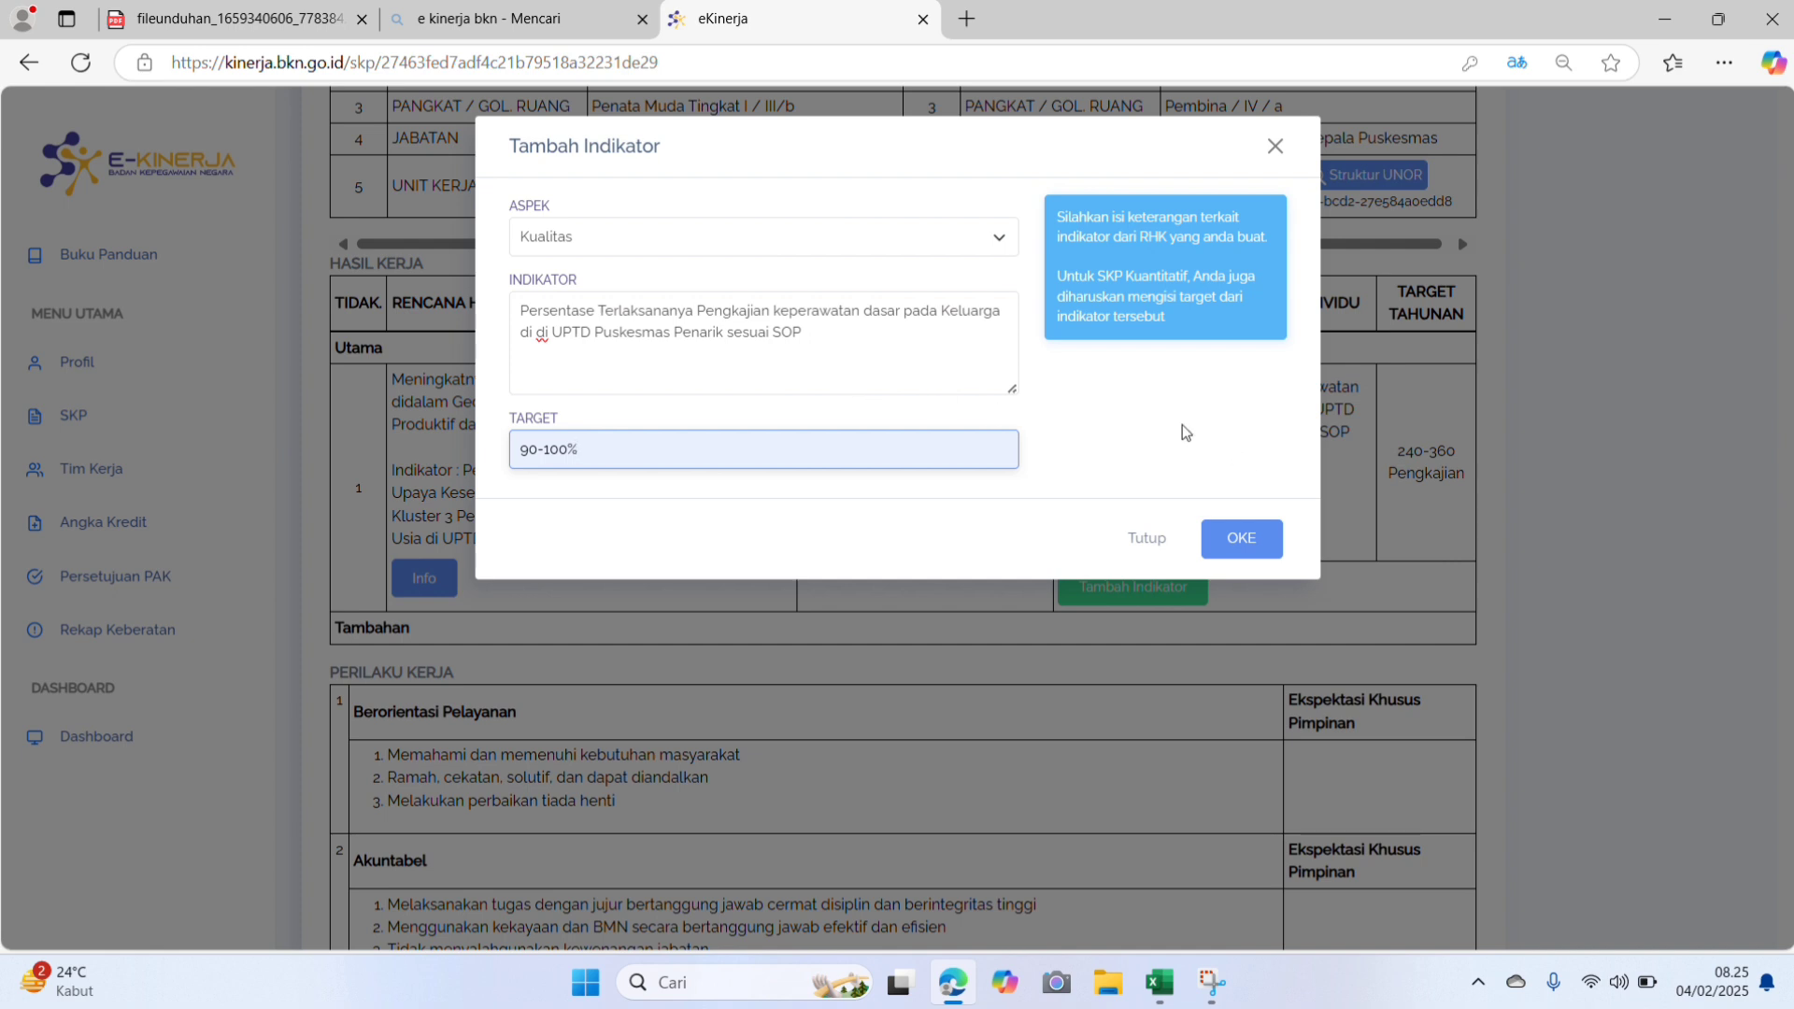
Step: Save the Kualitas indicator and start another indicator for the same RHK with the aspect Waktu
left_click(1259, 550)
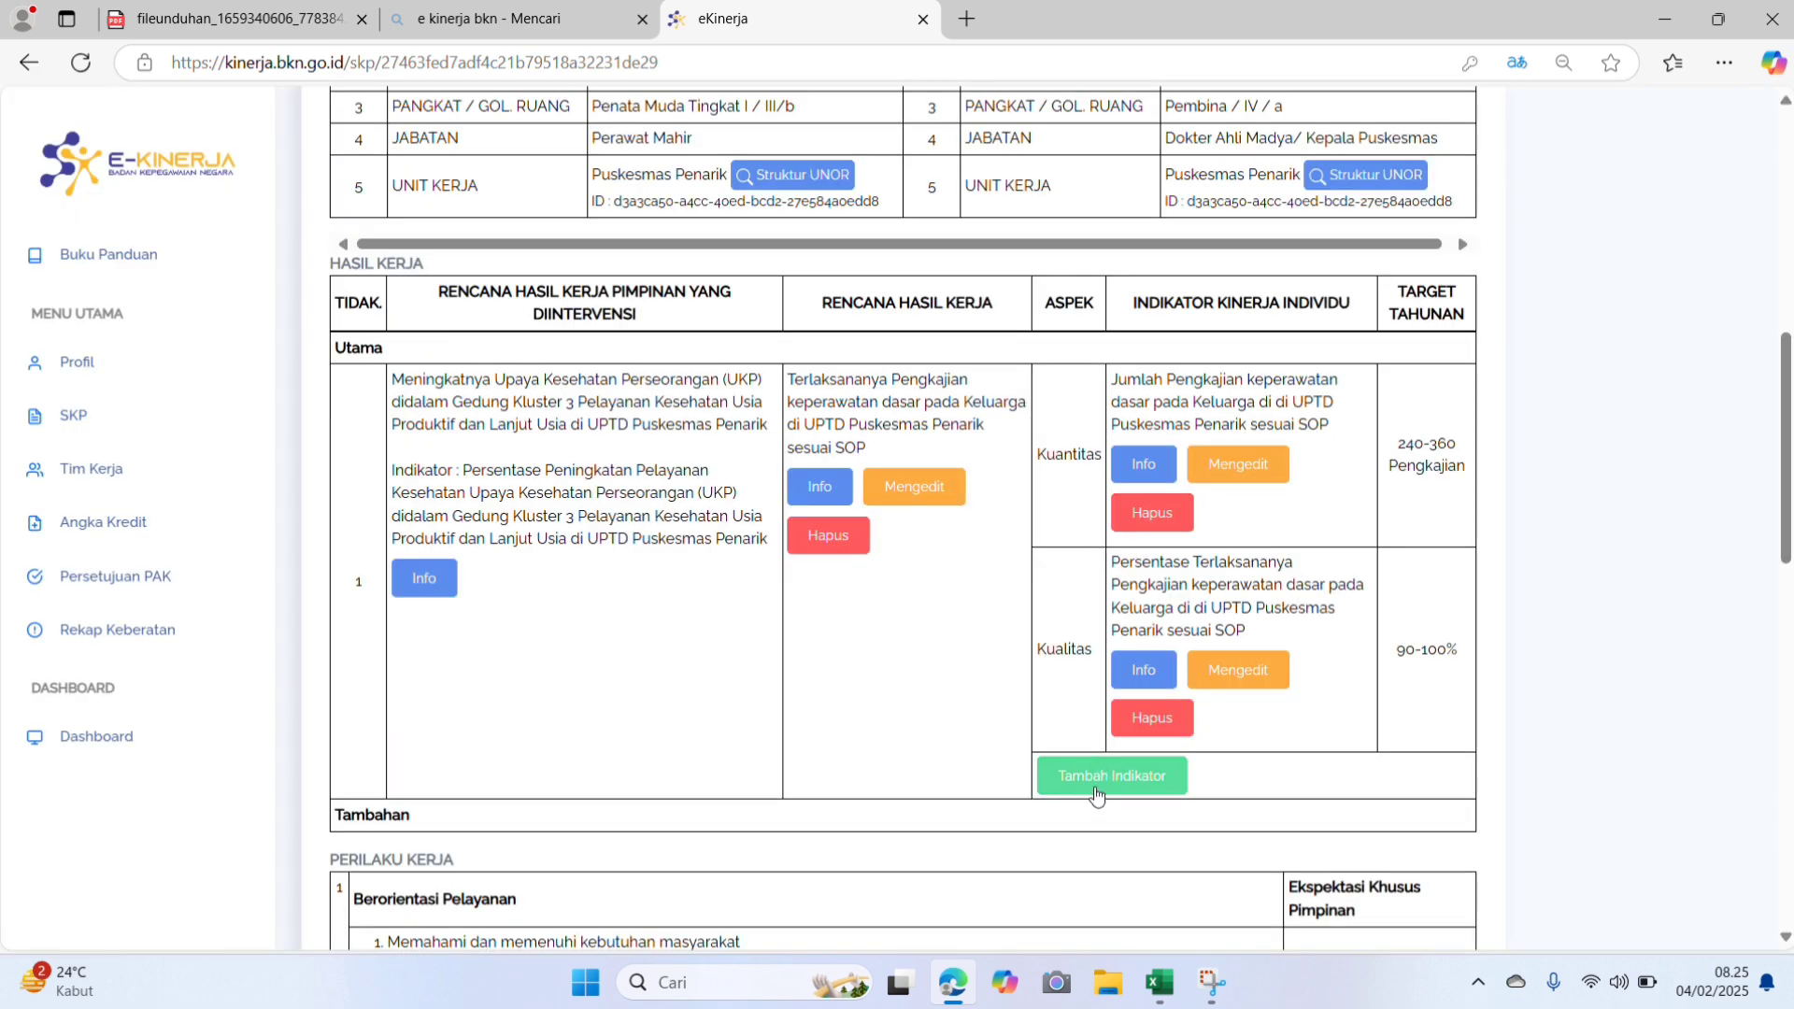
left_click(1097, 795)
left_click(637, 236)
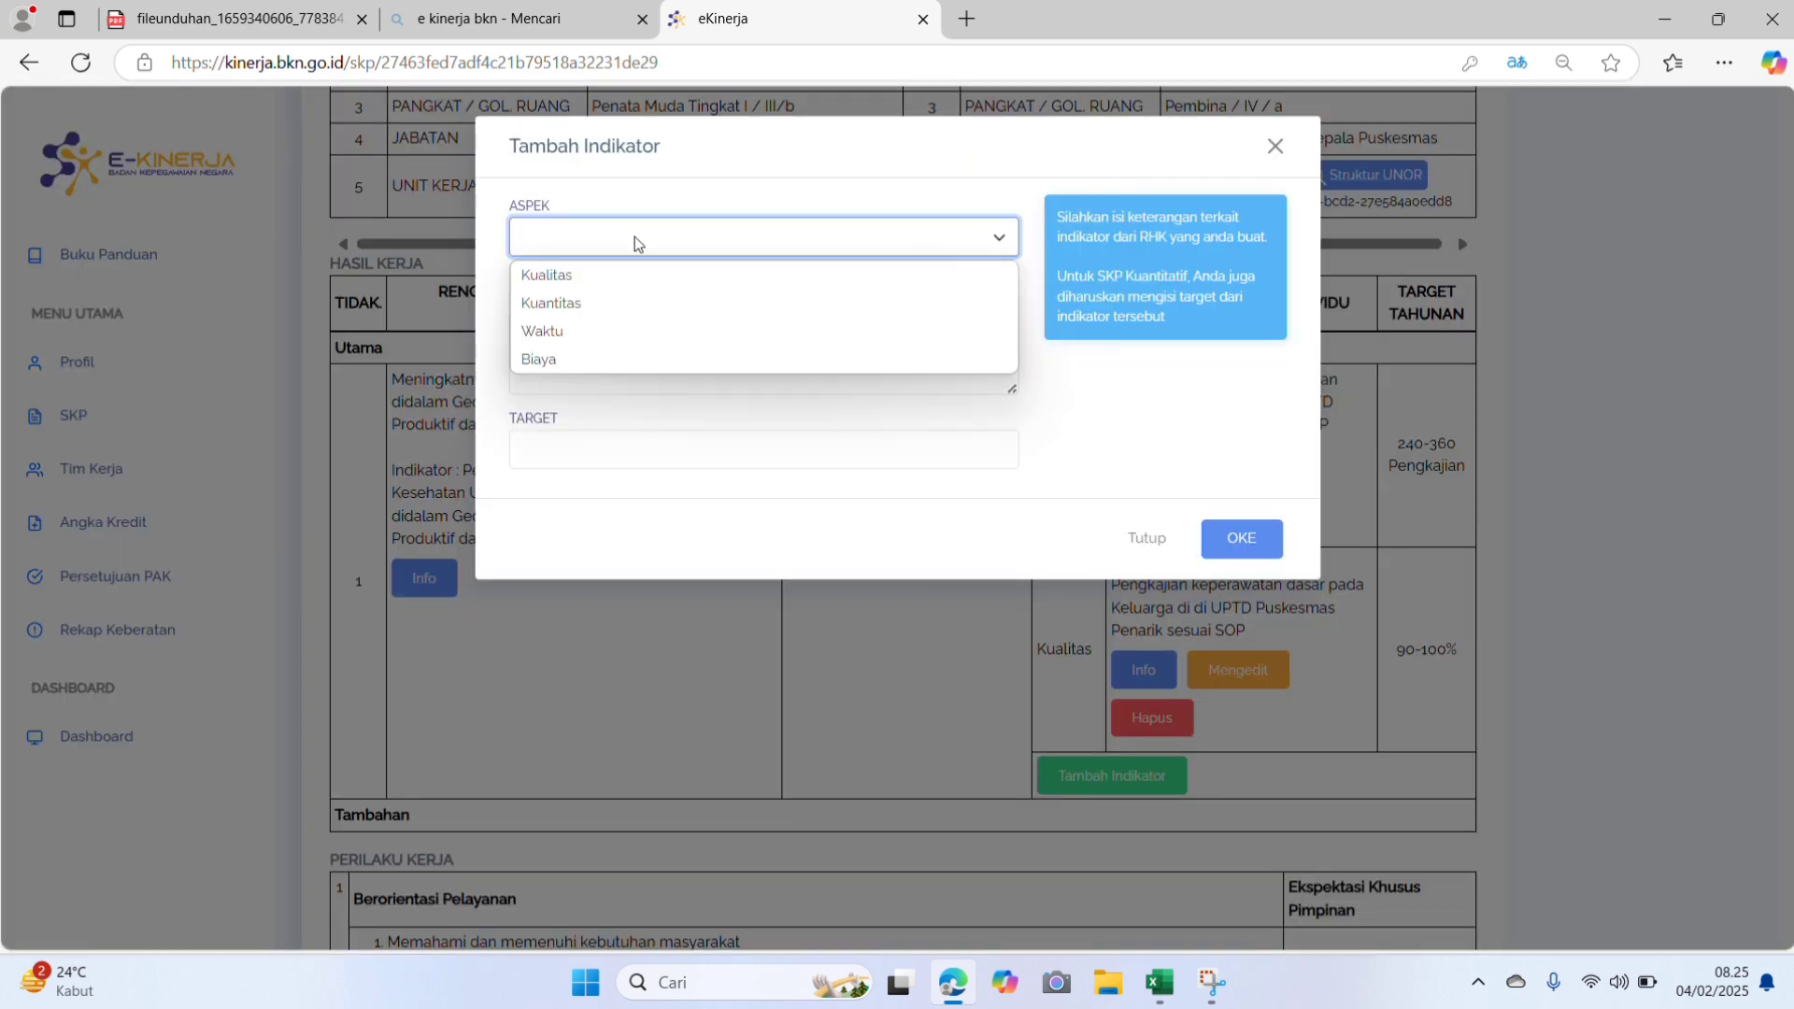
left_click(563, 334)
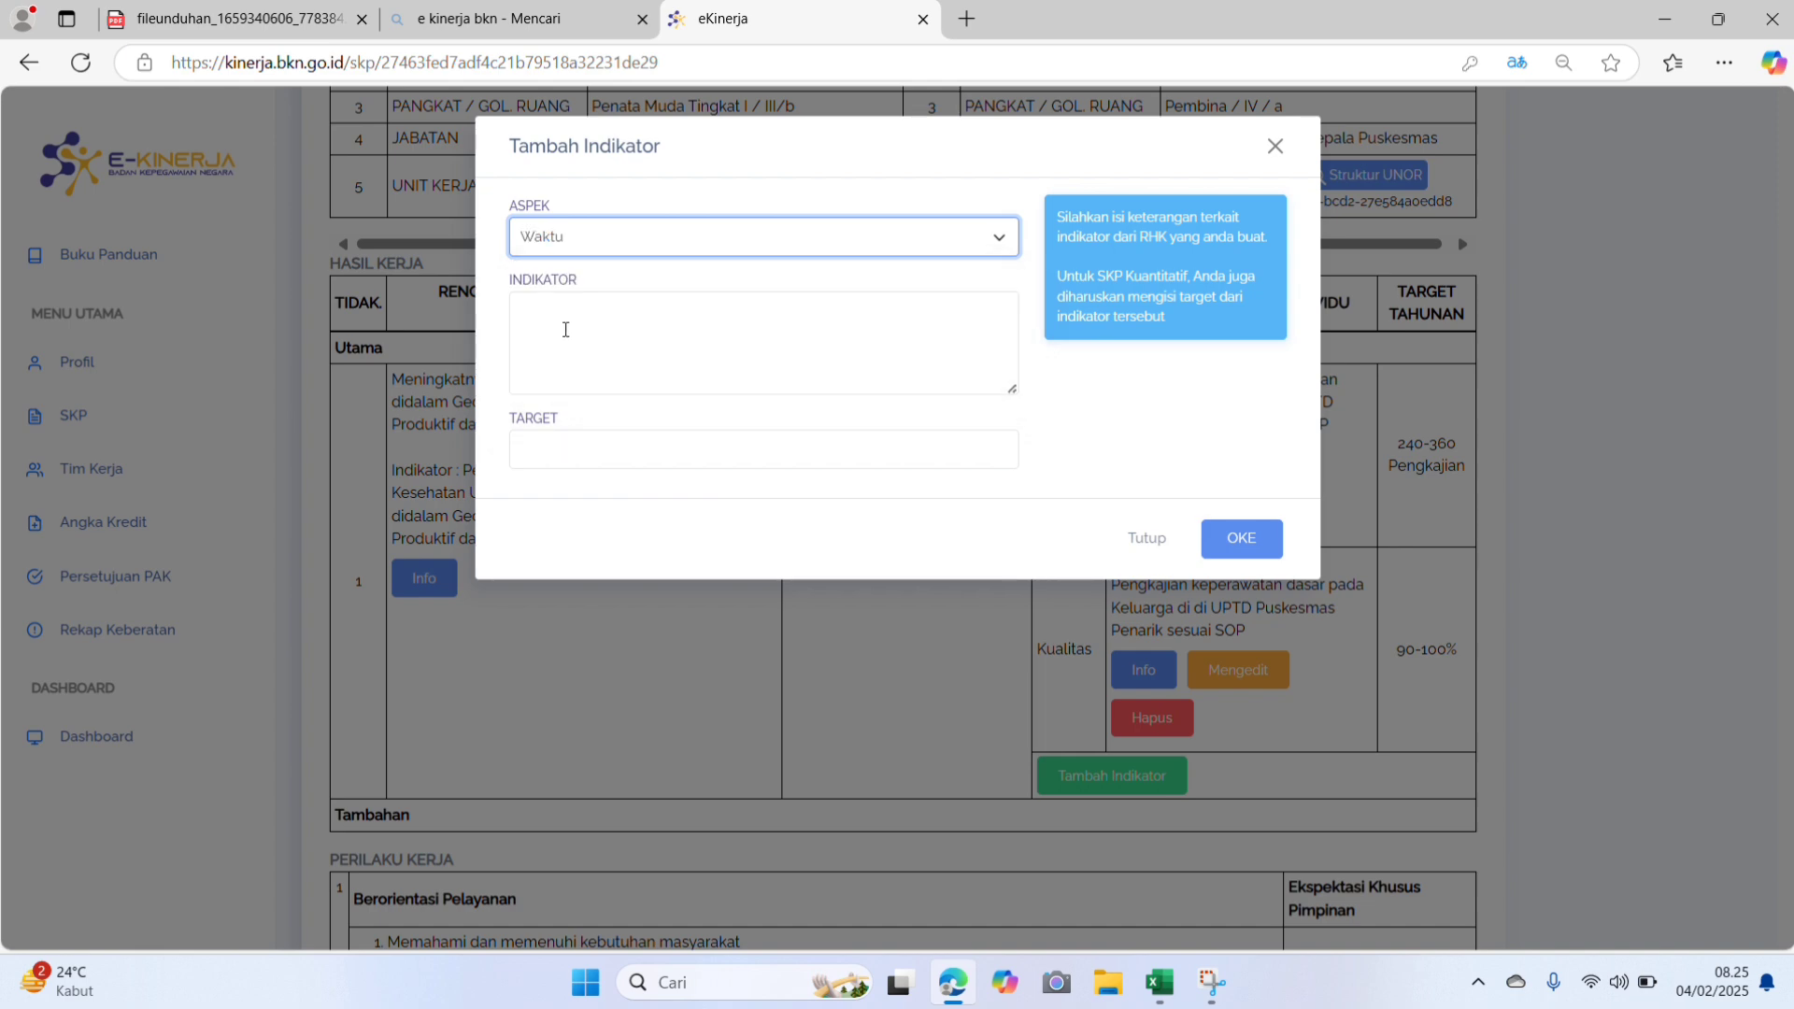
left_click(565, 329)
Step: Copy the Waktu indicator text from cell E12 in Excel into the Indikator field of the eKinerja form
left_click(1162, 984)
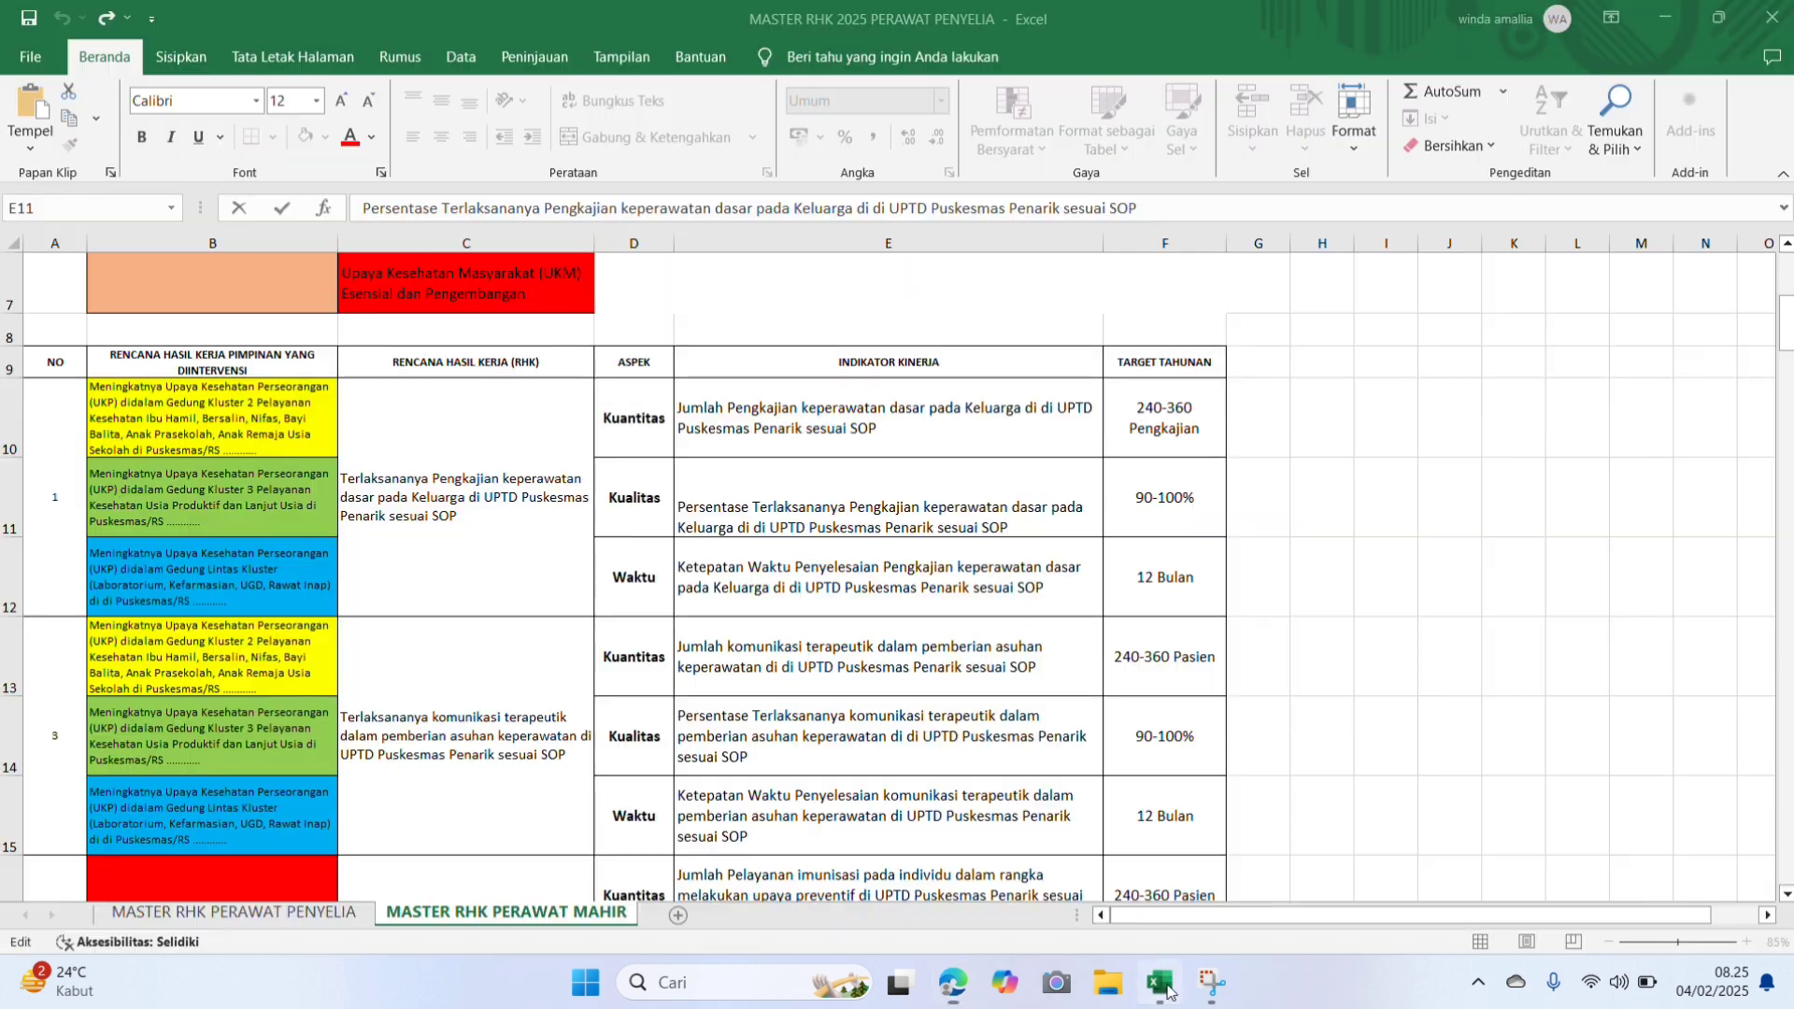
left_click(793, 574)
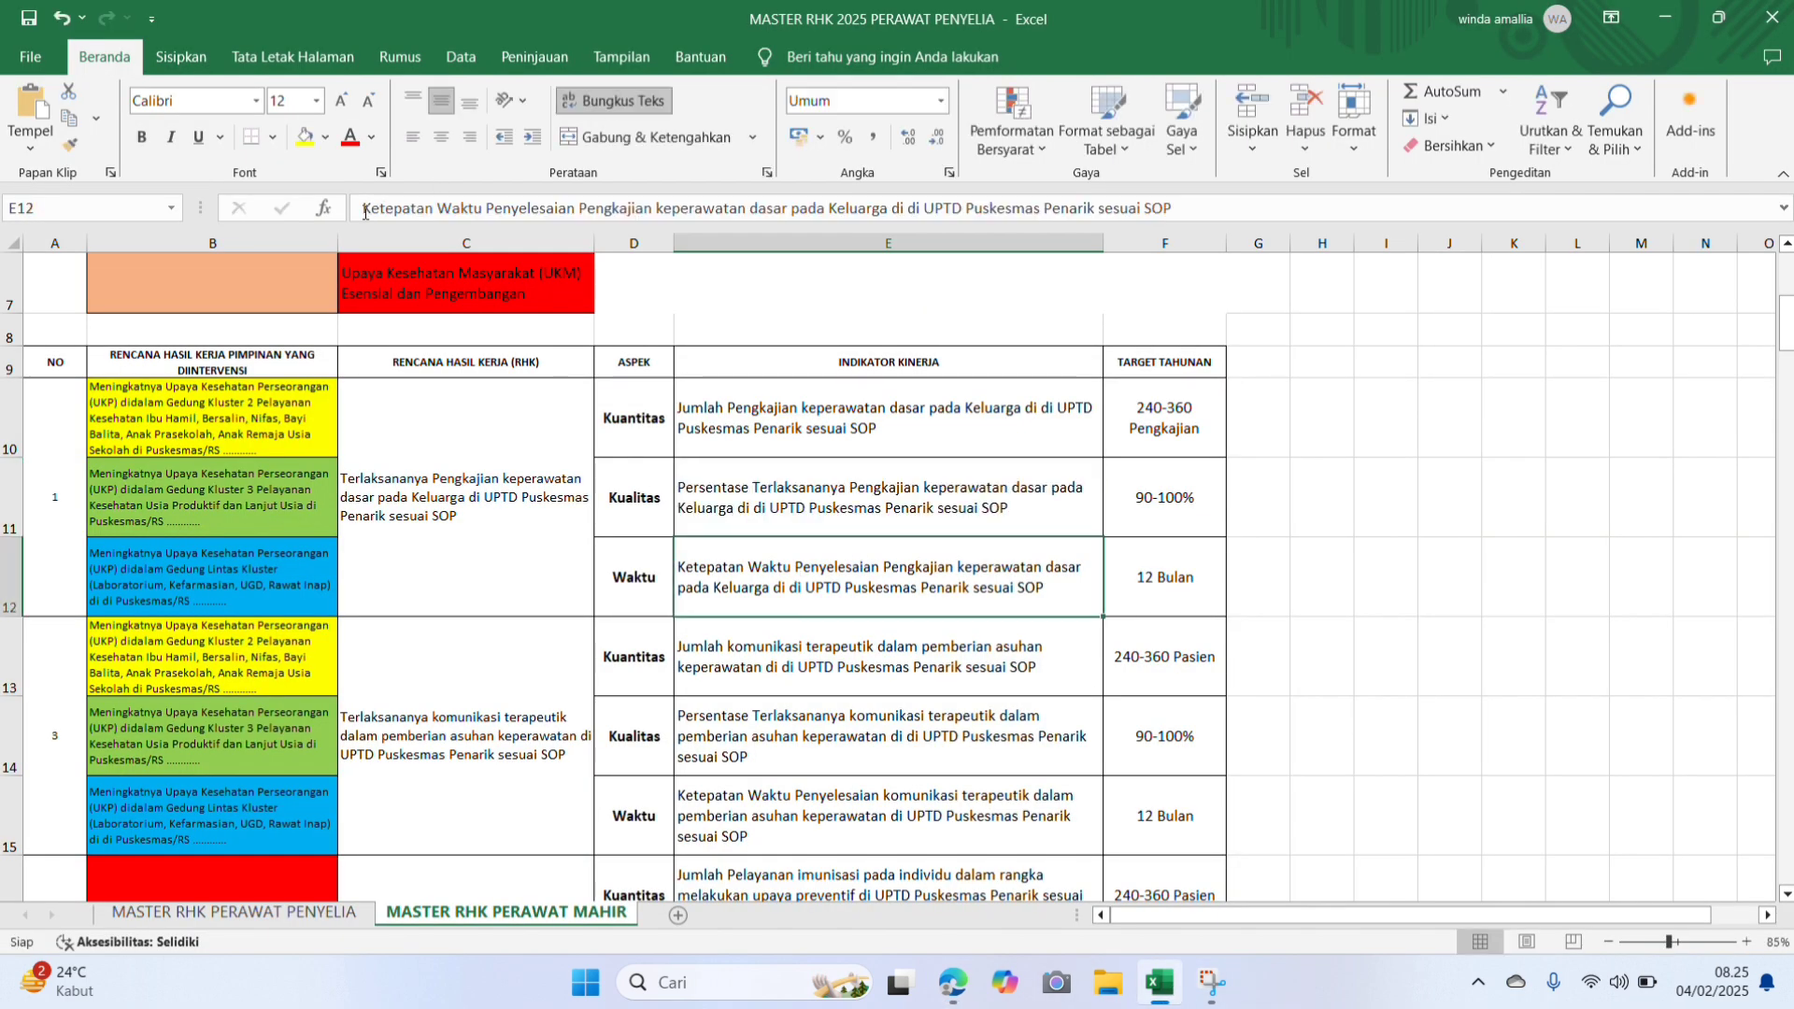
left_click_drag(365, 211, 1392, 252)
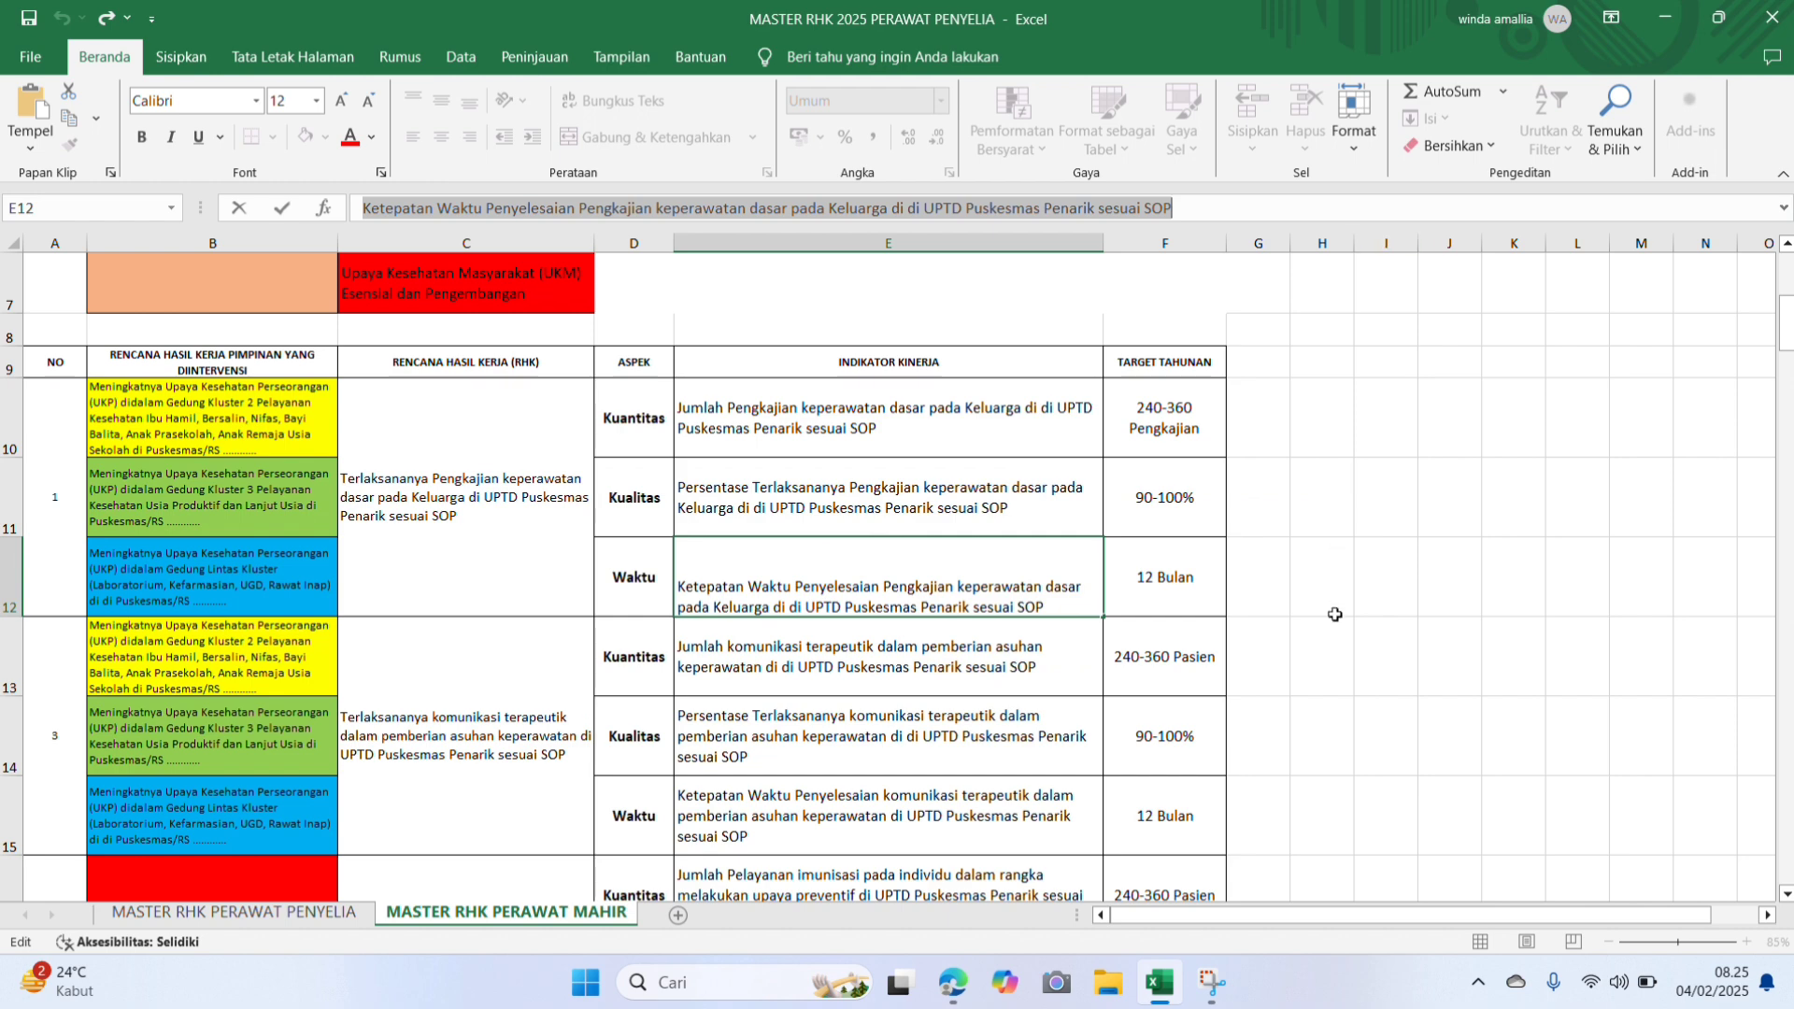
key("ctrl+c")
left_click(953, 983)
left_click(606, 332)
key("ctrl+v")
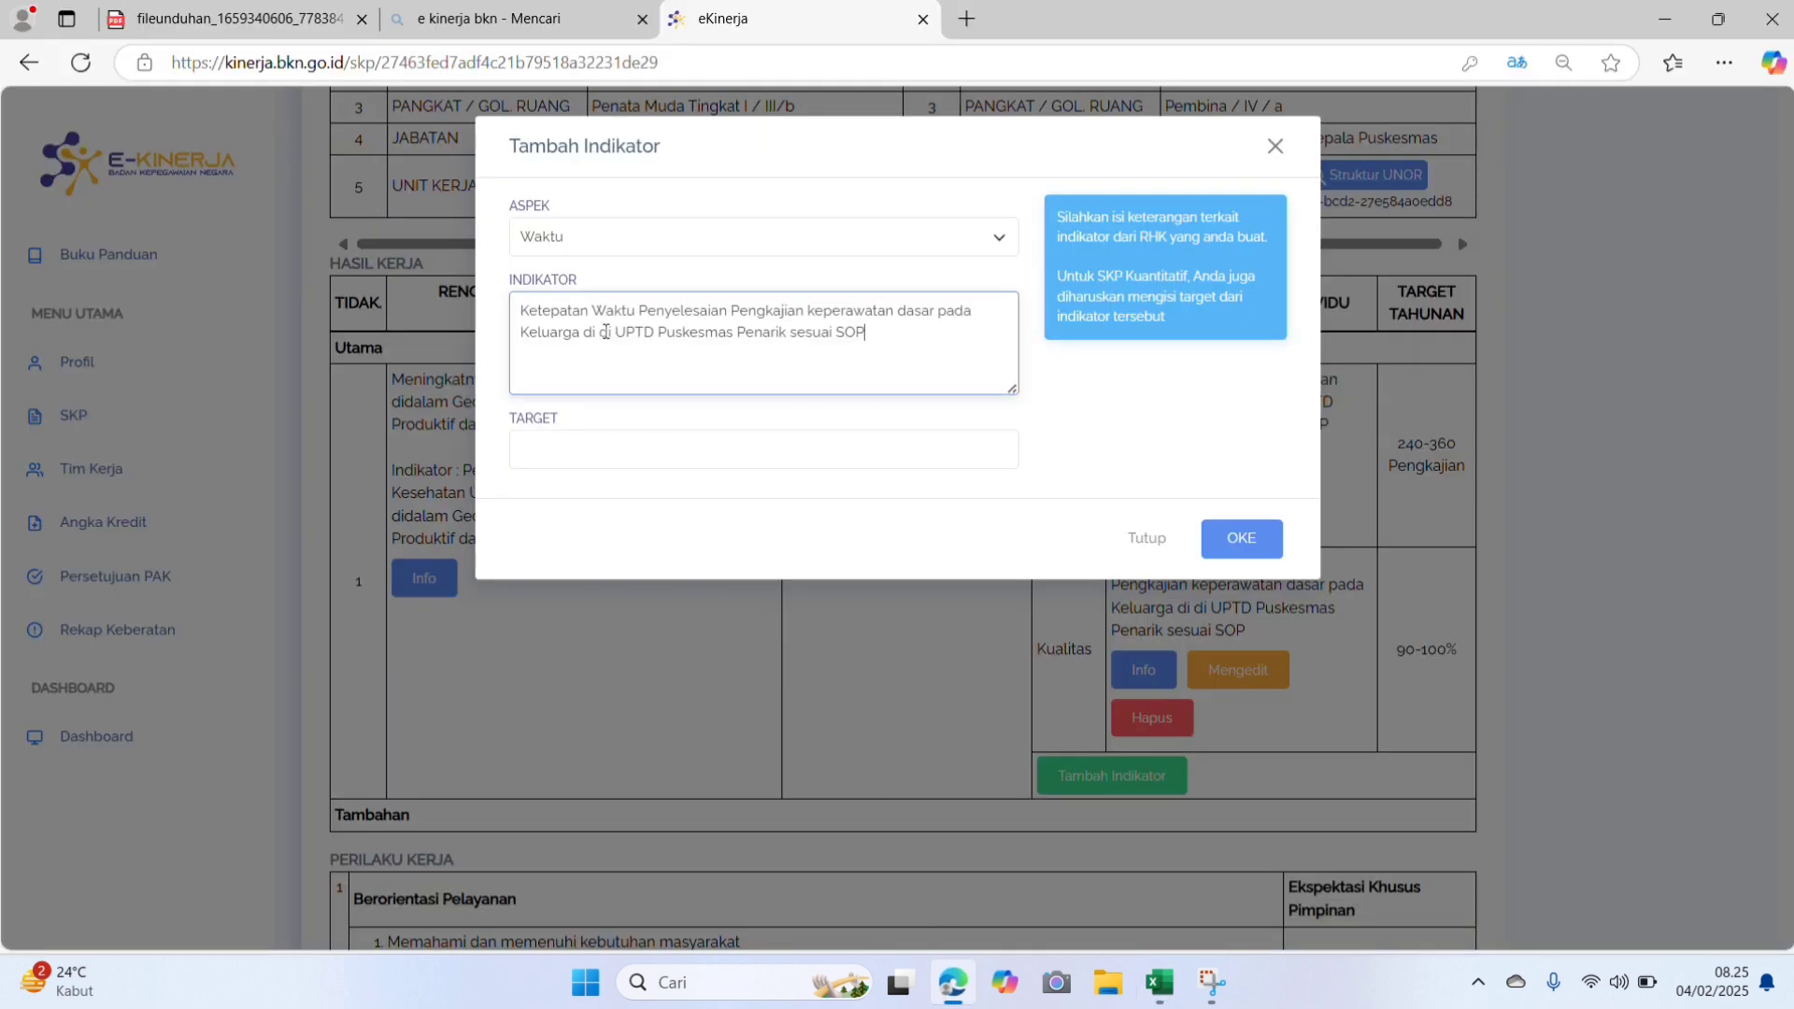
Step: Set the Waktu indicator's target to 12 Bulan and save the indicator
left_click(551, 449)
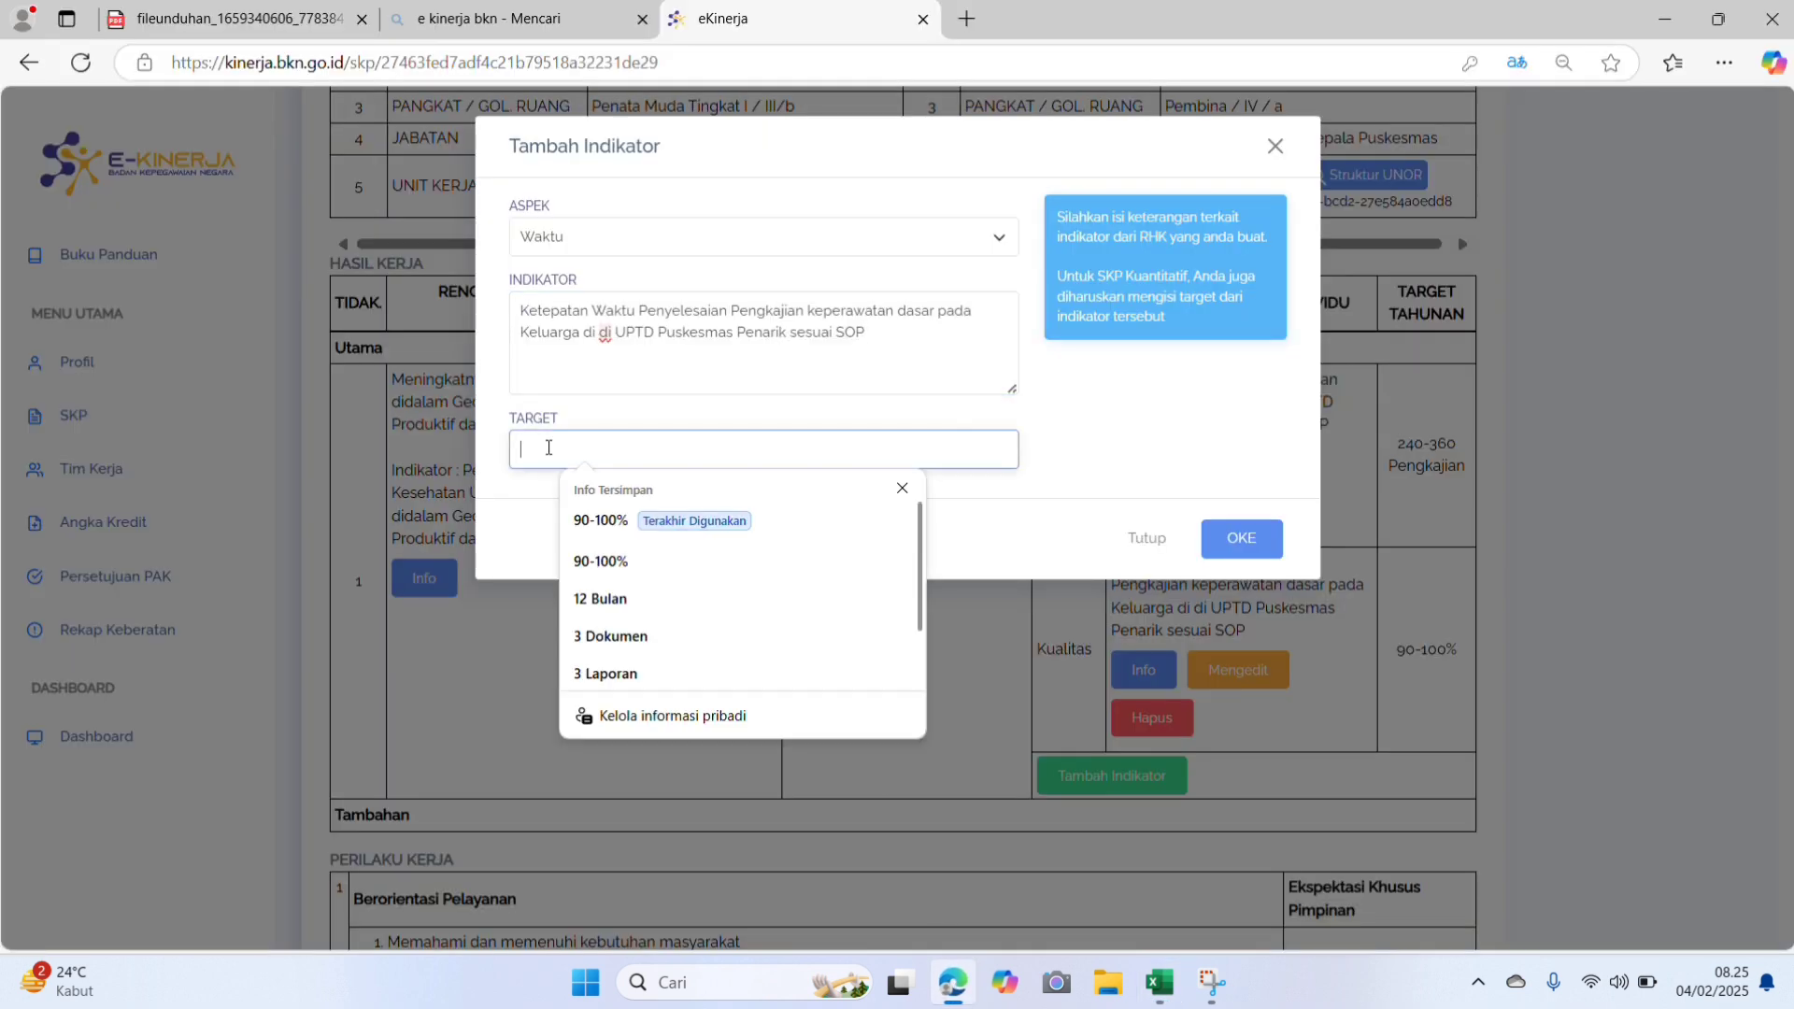
left_click(600, 598)
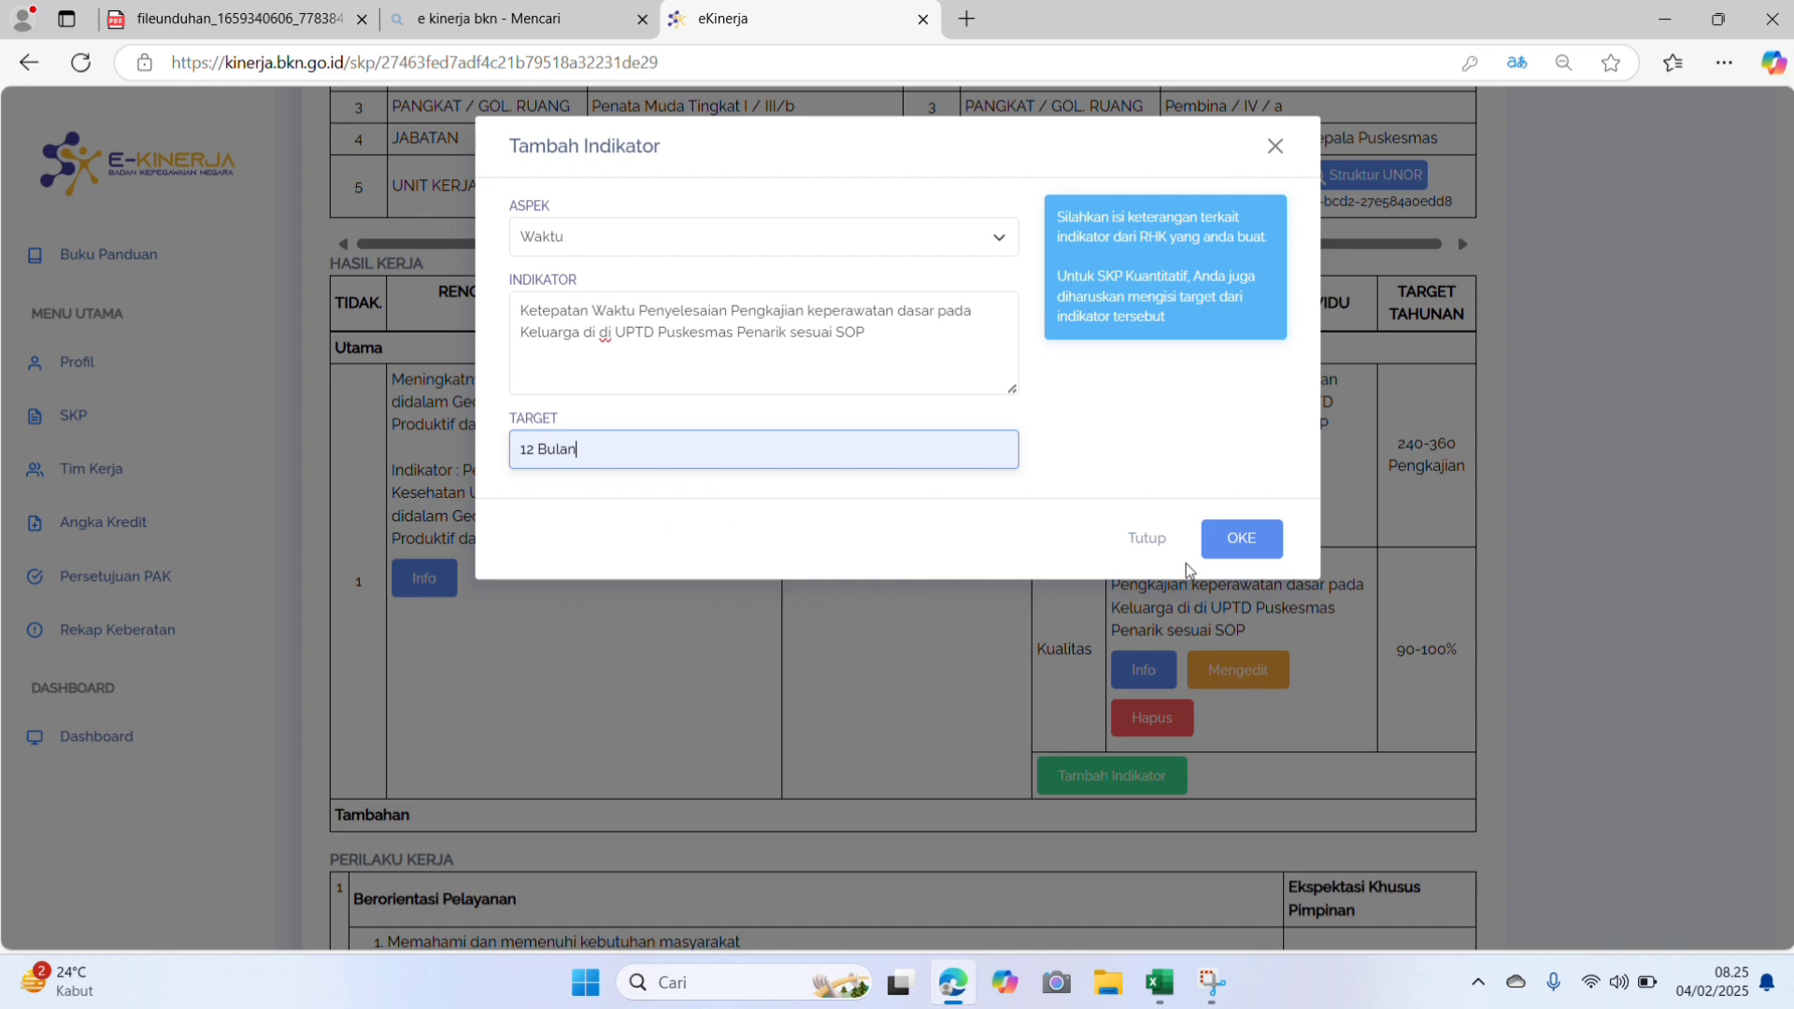
left_click(1275, 532)
scroll(1279, 530, "down", 1)
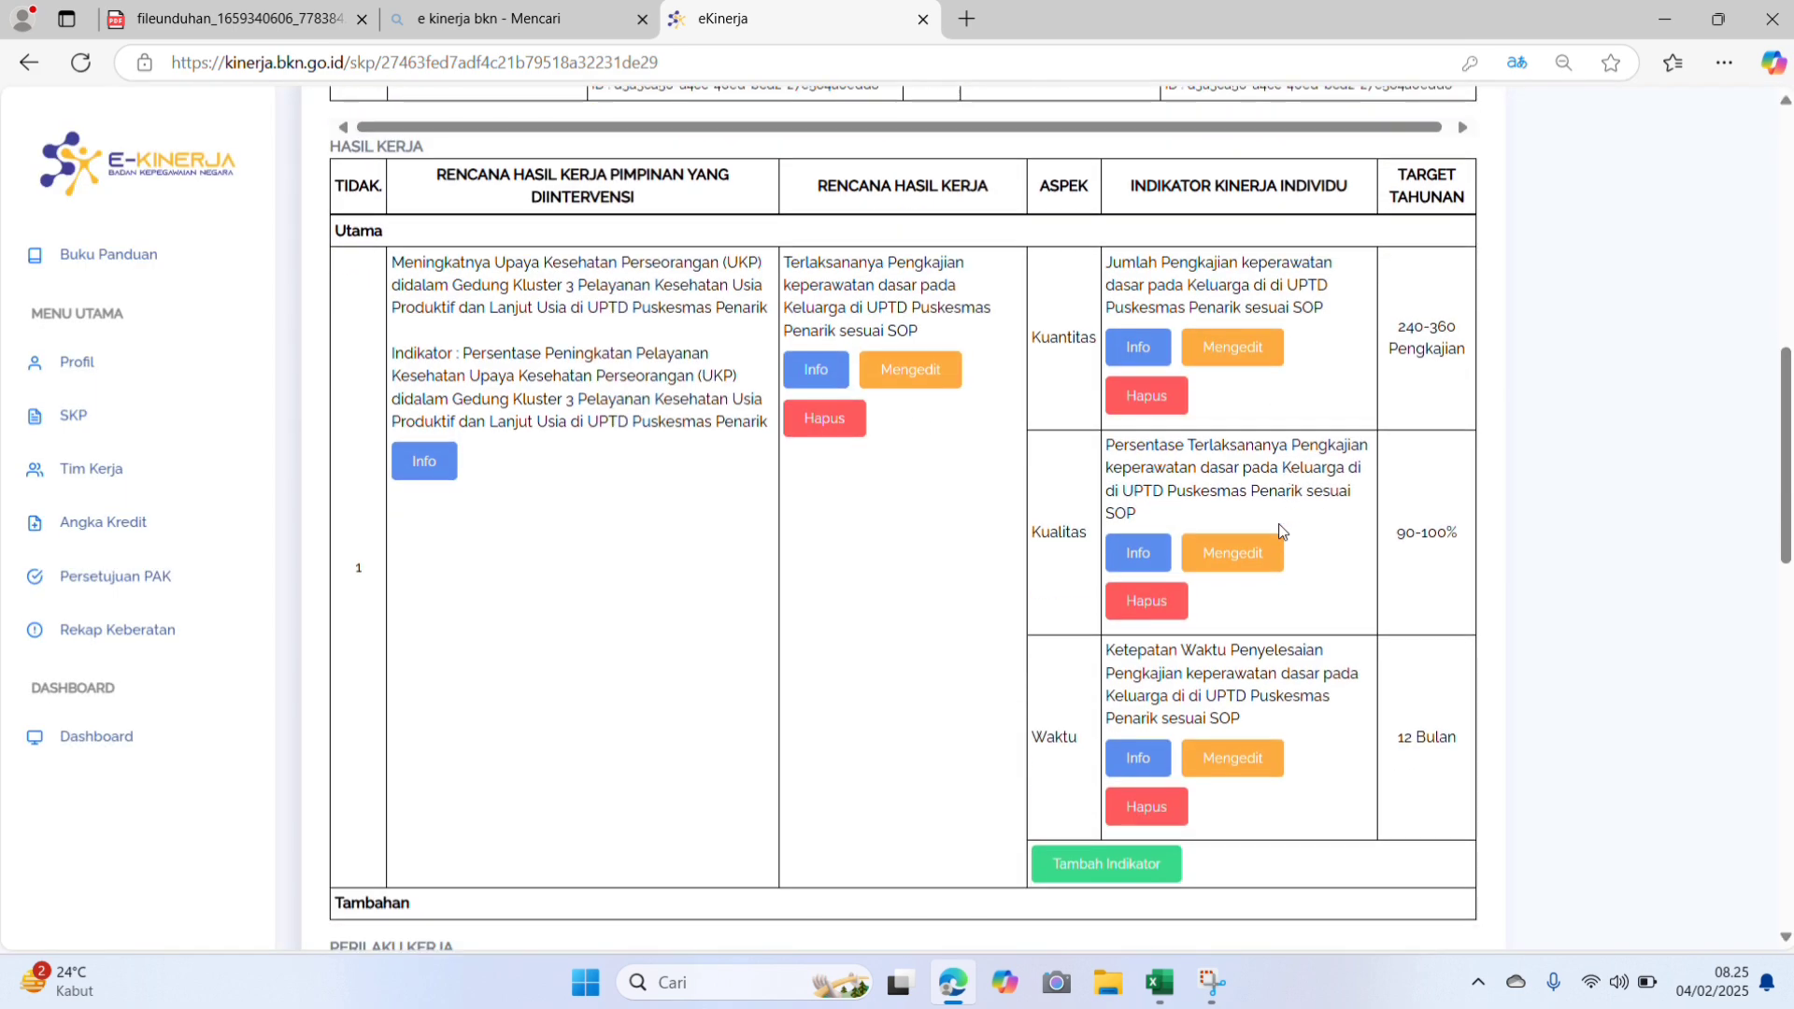
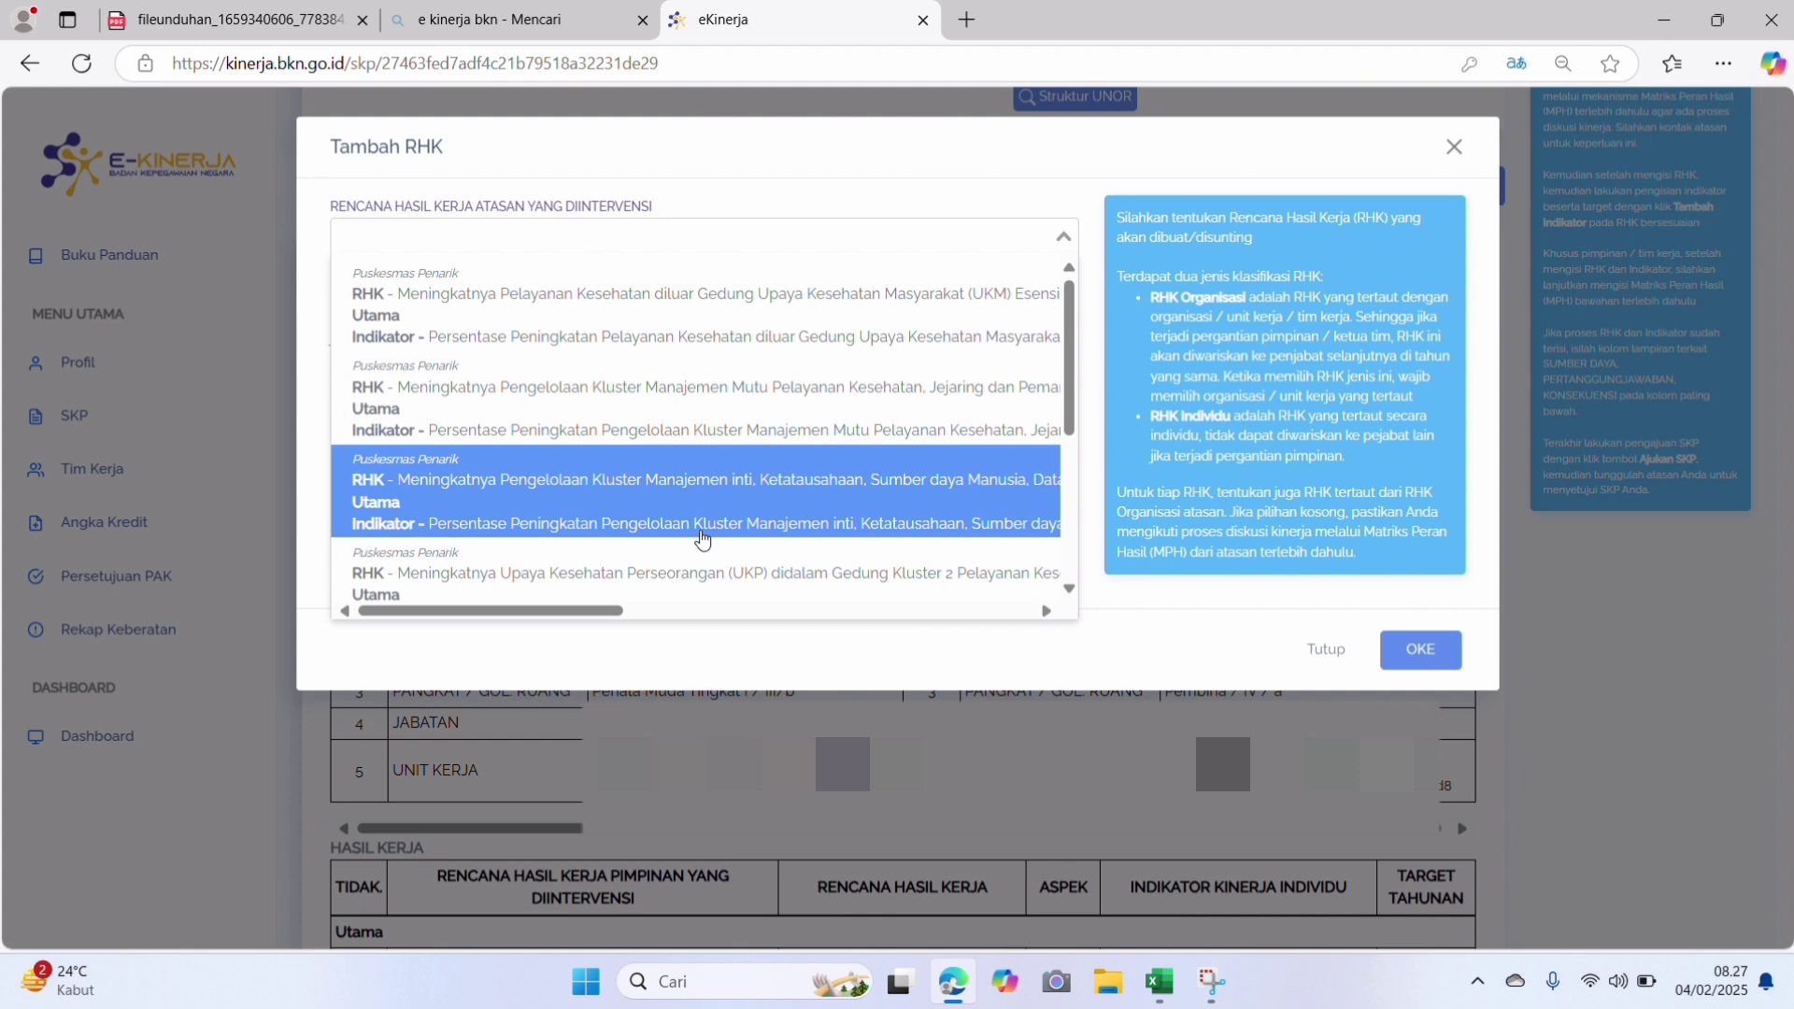
Step: Link the new RHK to the superior's UKP plan for Gedung Lintas Kluster (Laboratorium, Kefarmasian, UGD, Rawat Inap) with Jenis RHK Utama
scroll(702, 540, "down", 2)
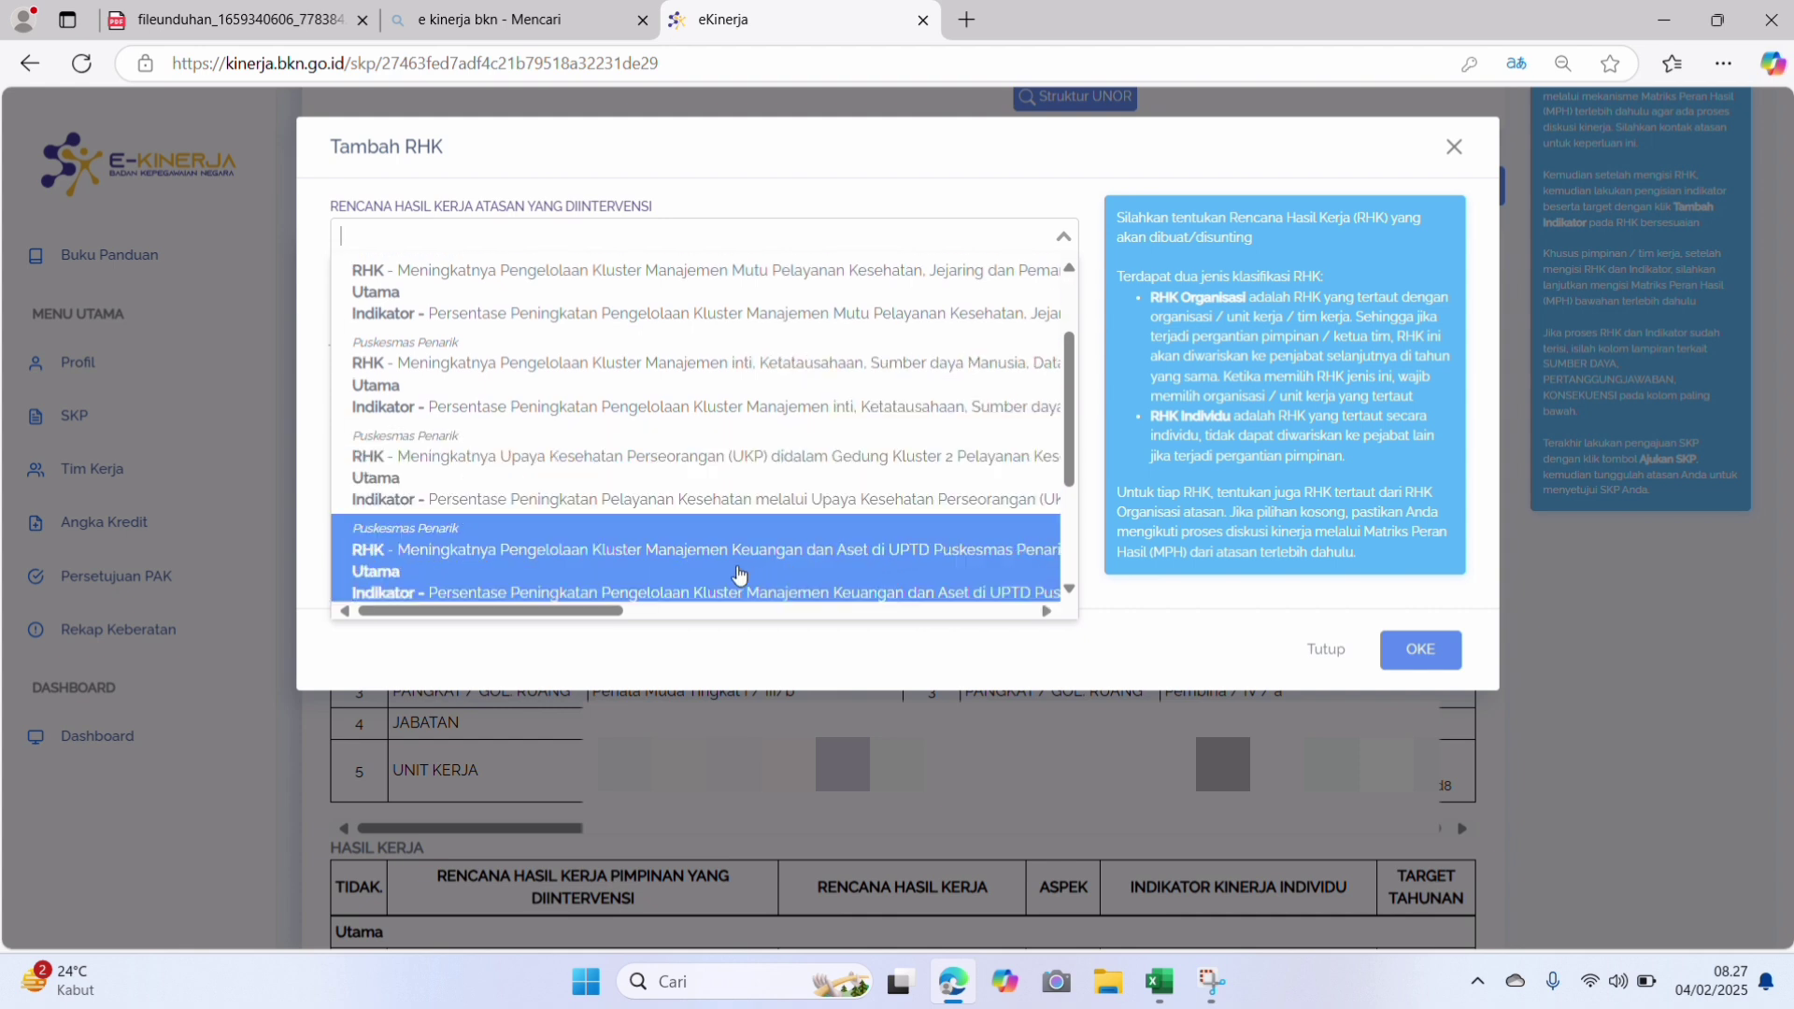
scroll(738, 570, "down", 1)
scroll(734, 564, "down", 1)
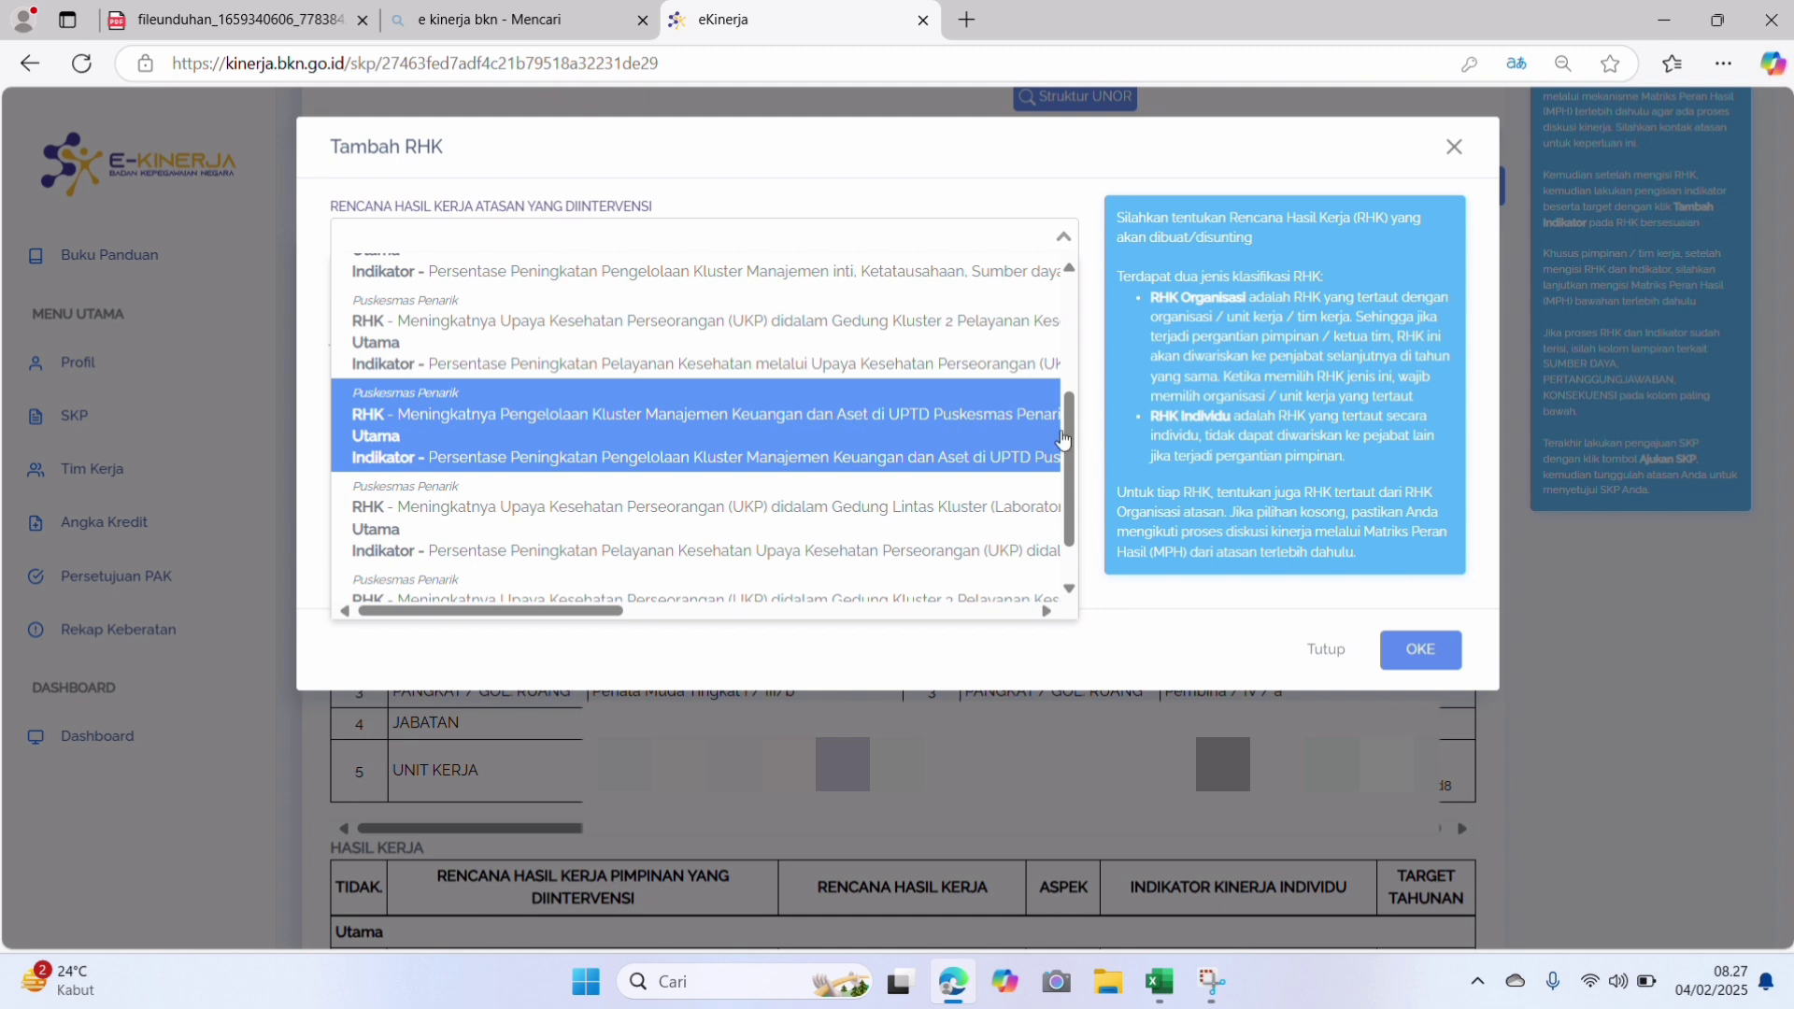
mouse_move(1076, 433)
left_mouse_down()
mouse_move(1076, 408)
mouse_move(1079, 460)
left_mouse_up()
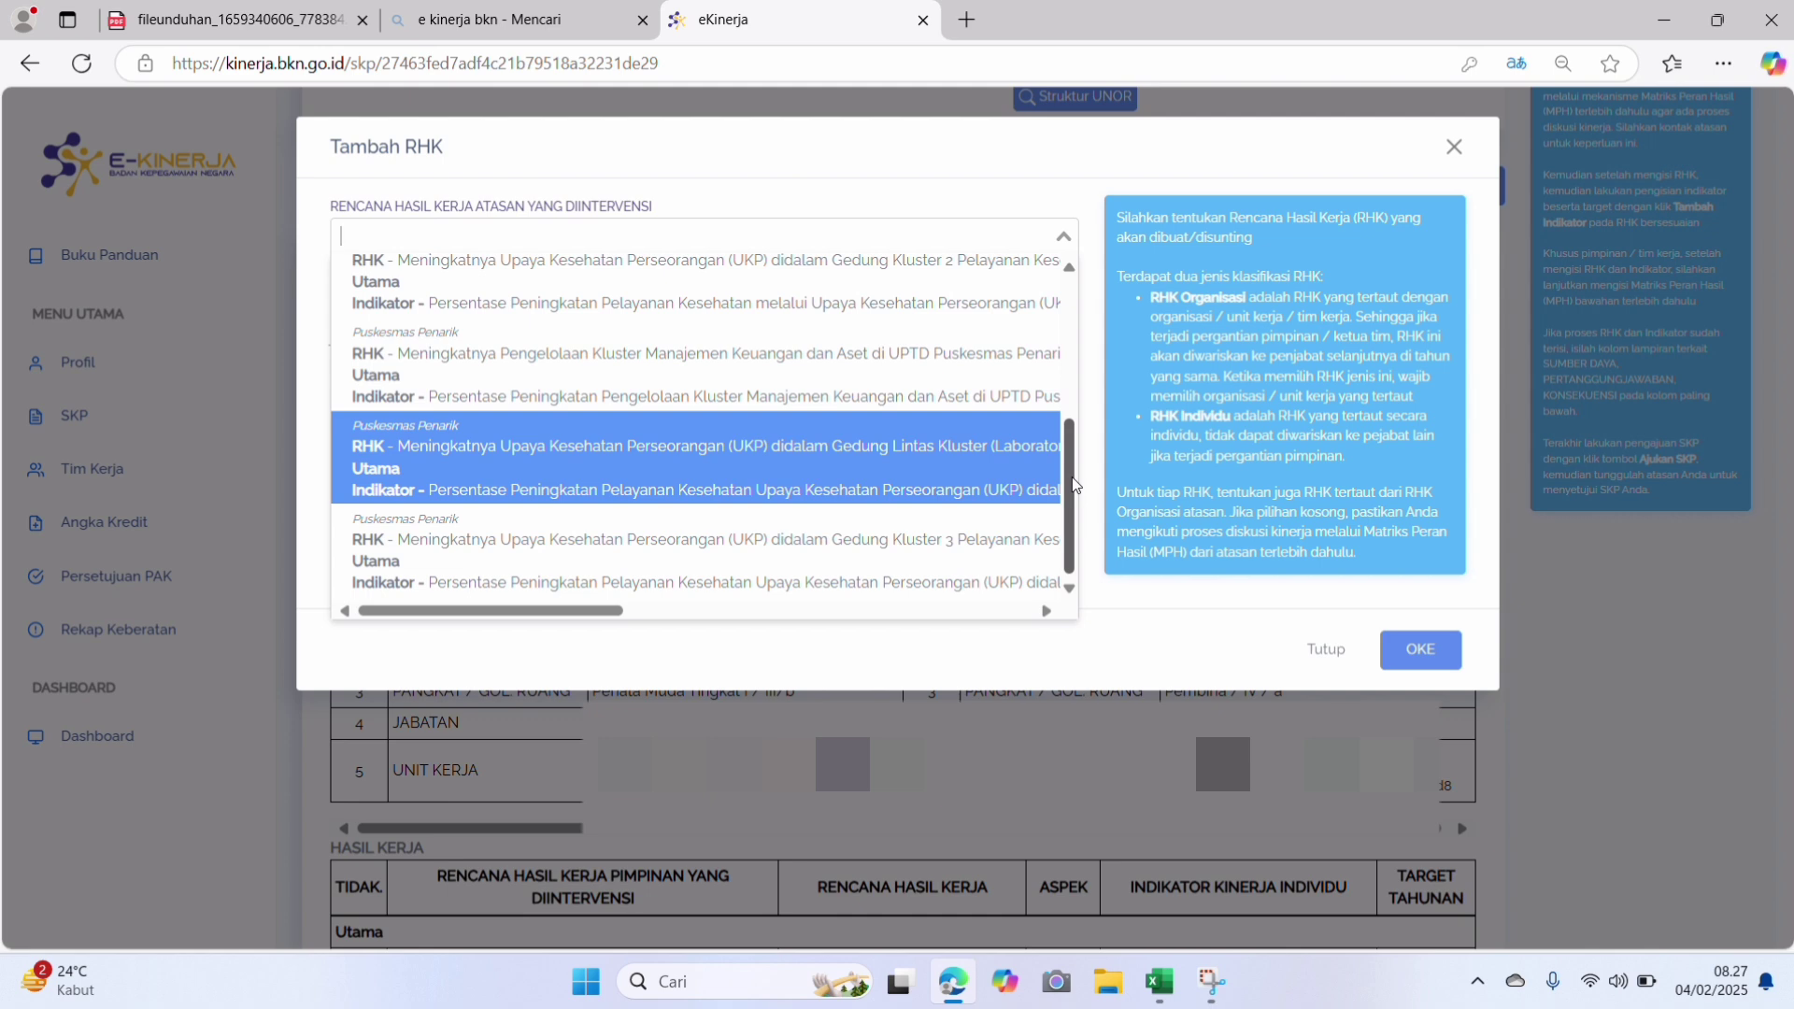
left_click_drag(1077, 485, 1077, 346)
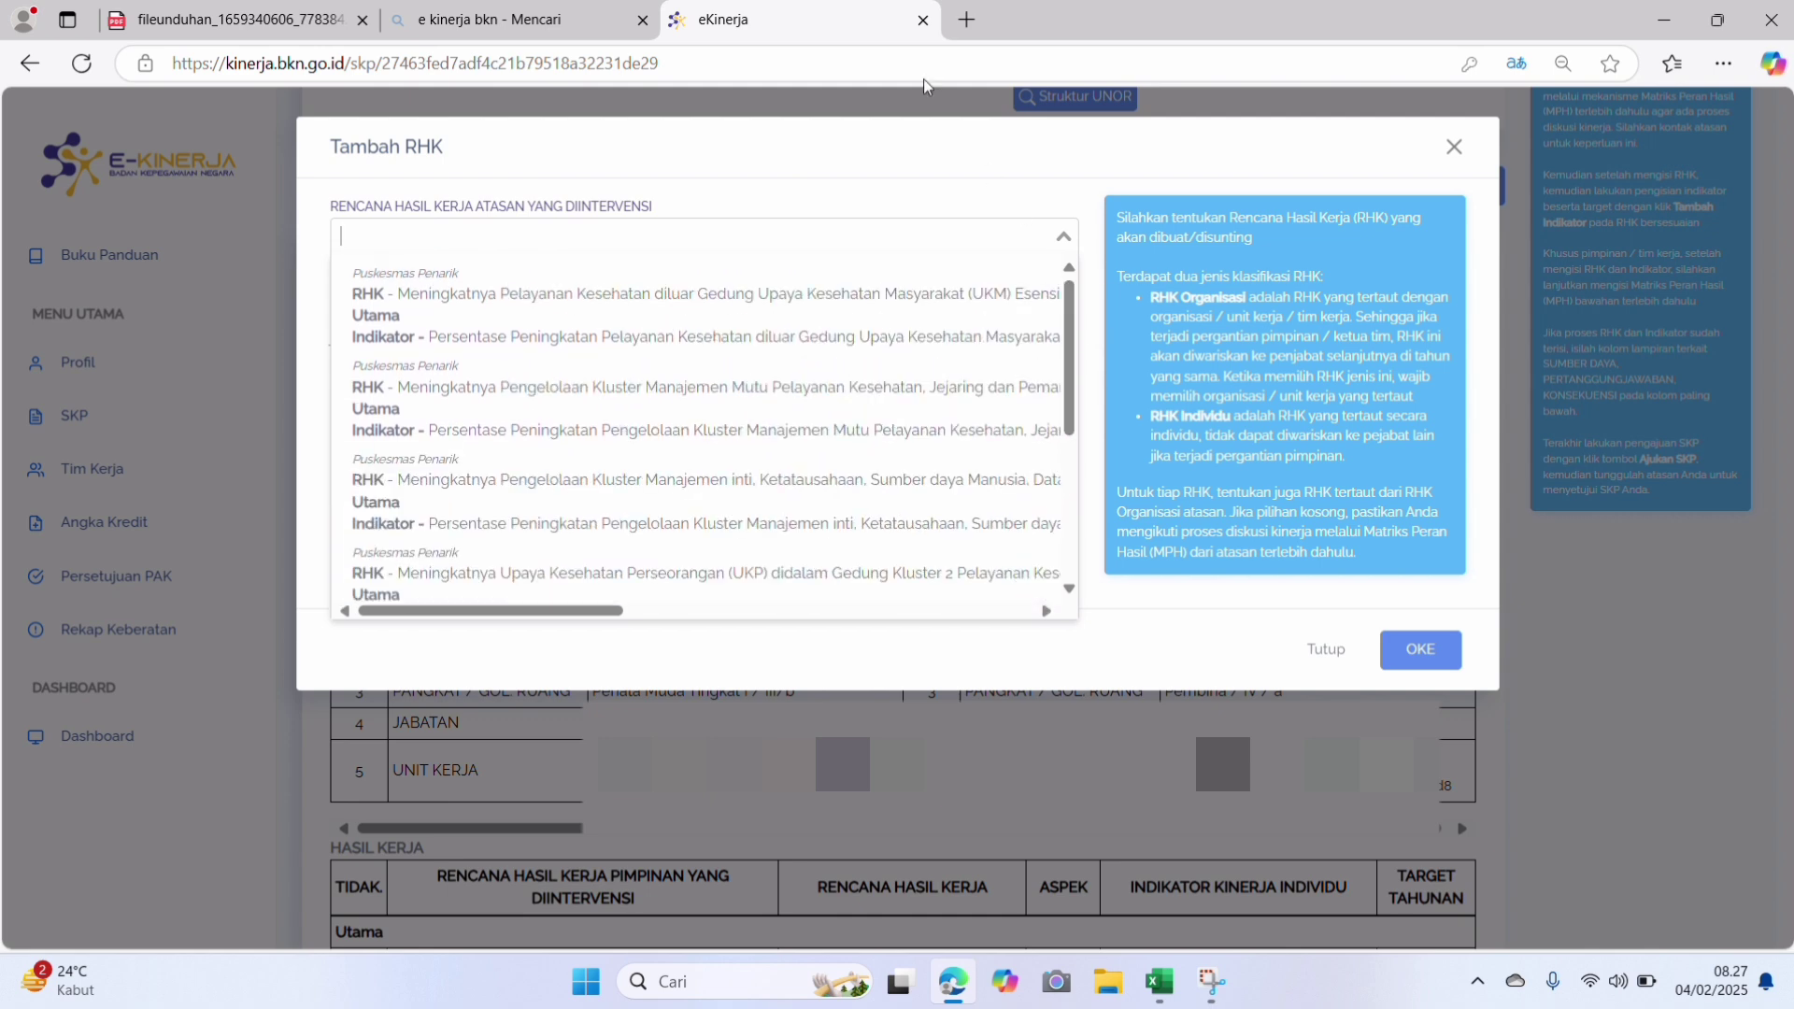
left_click(776, 39)
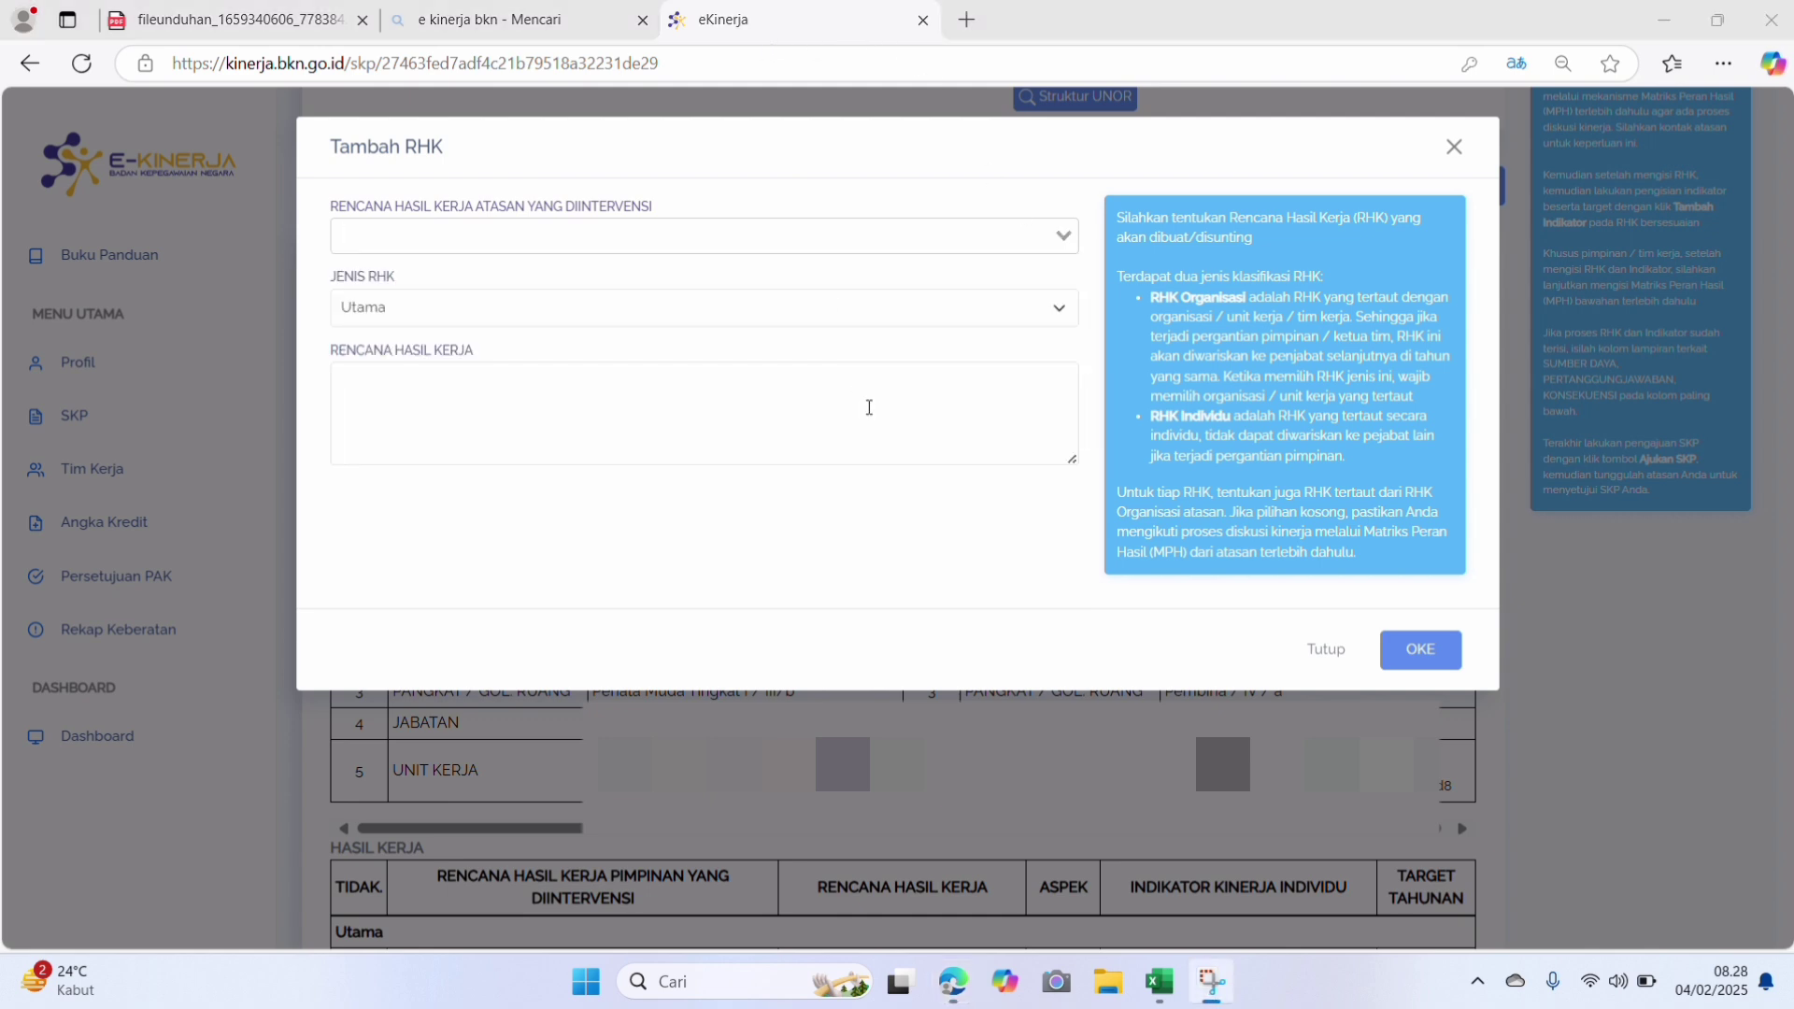
left_click(1064, 233)
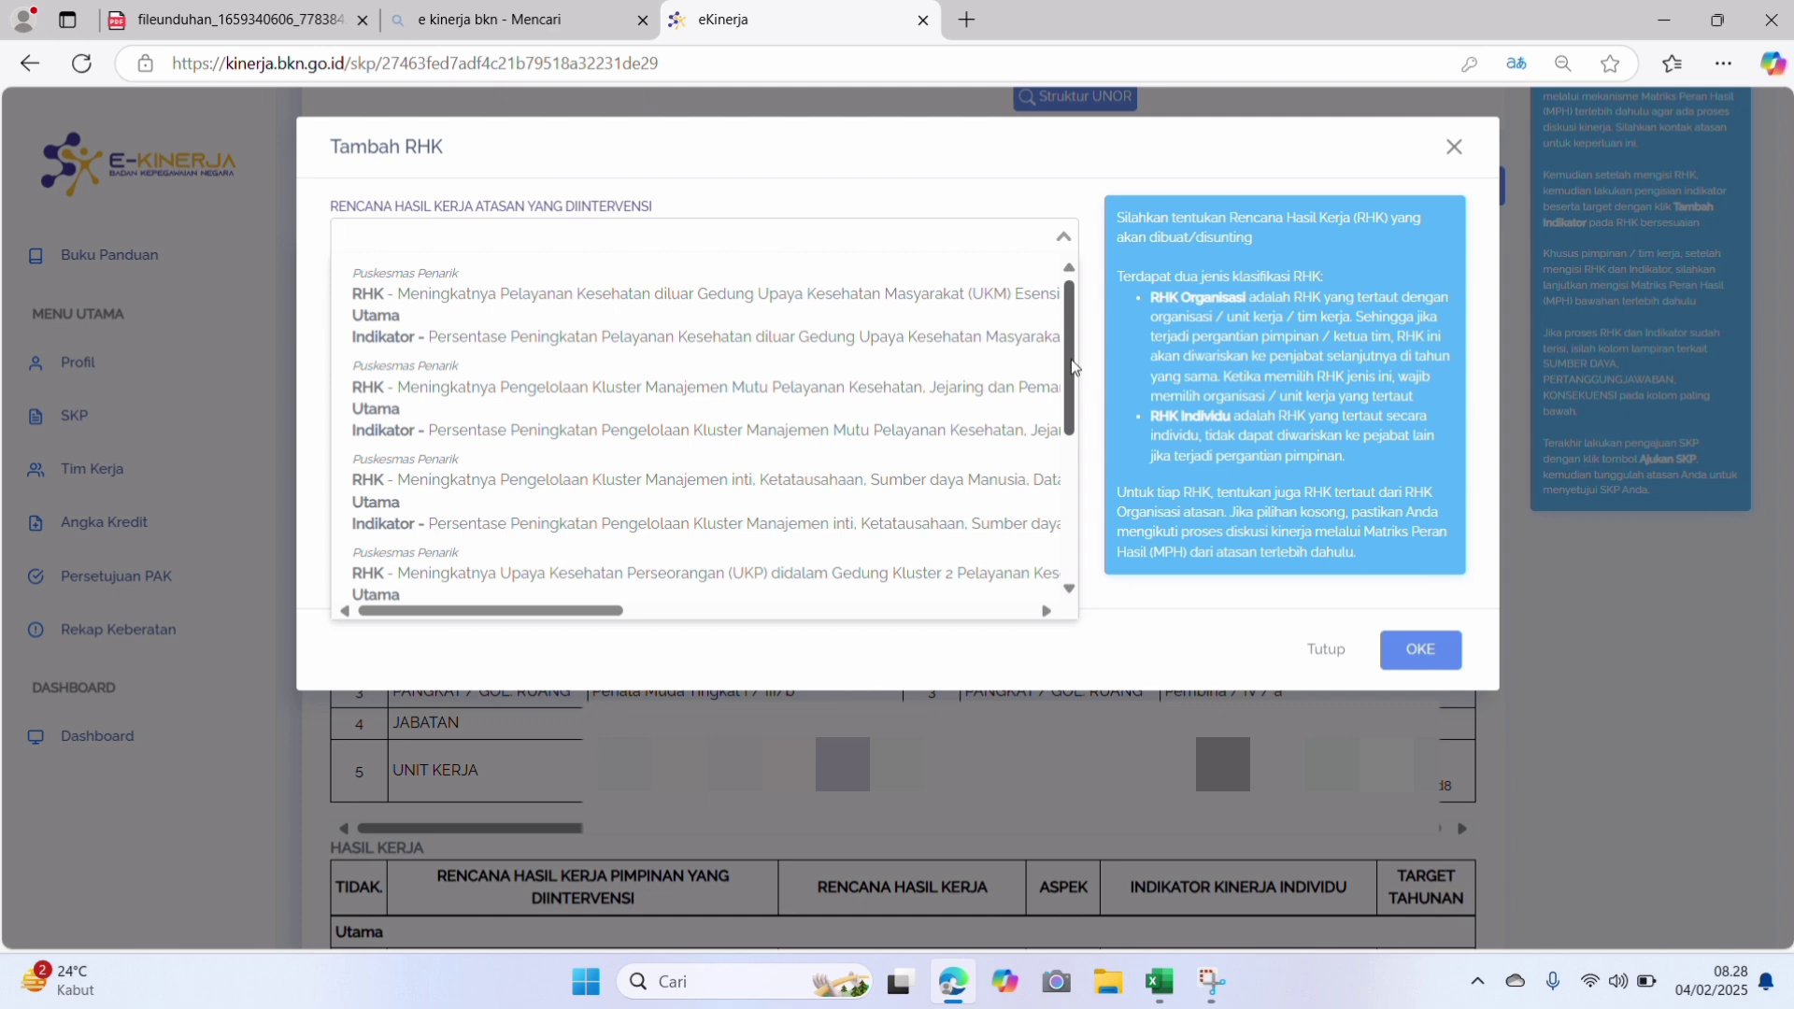
left_click_drag(1074, 367, 1068, 507)
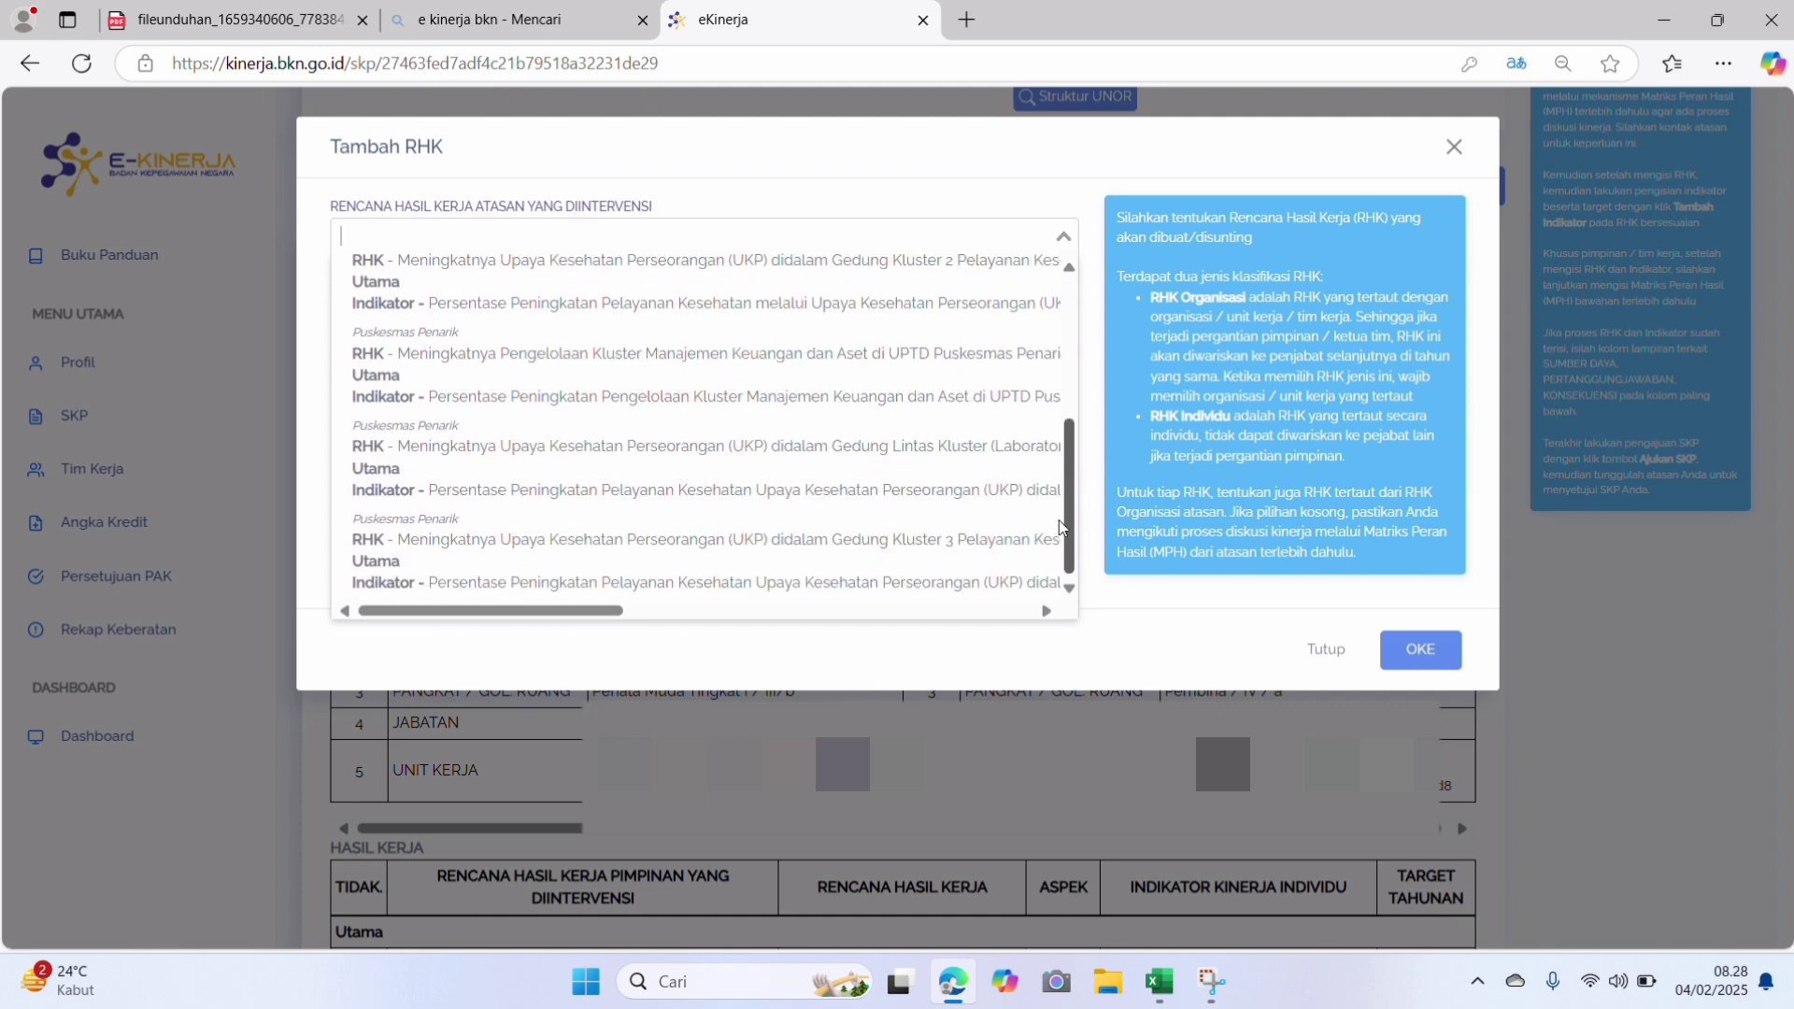
left_click(725, 478)
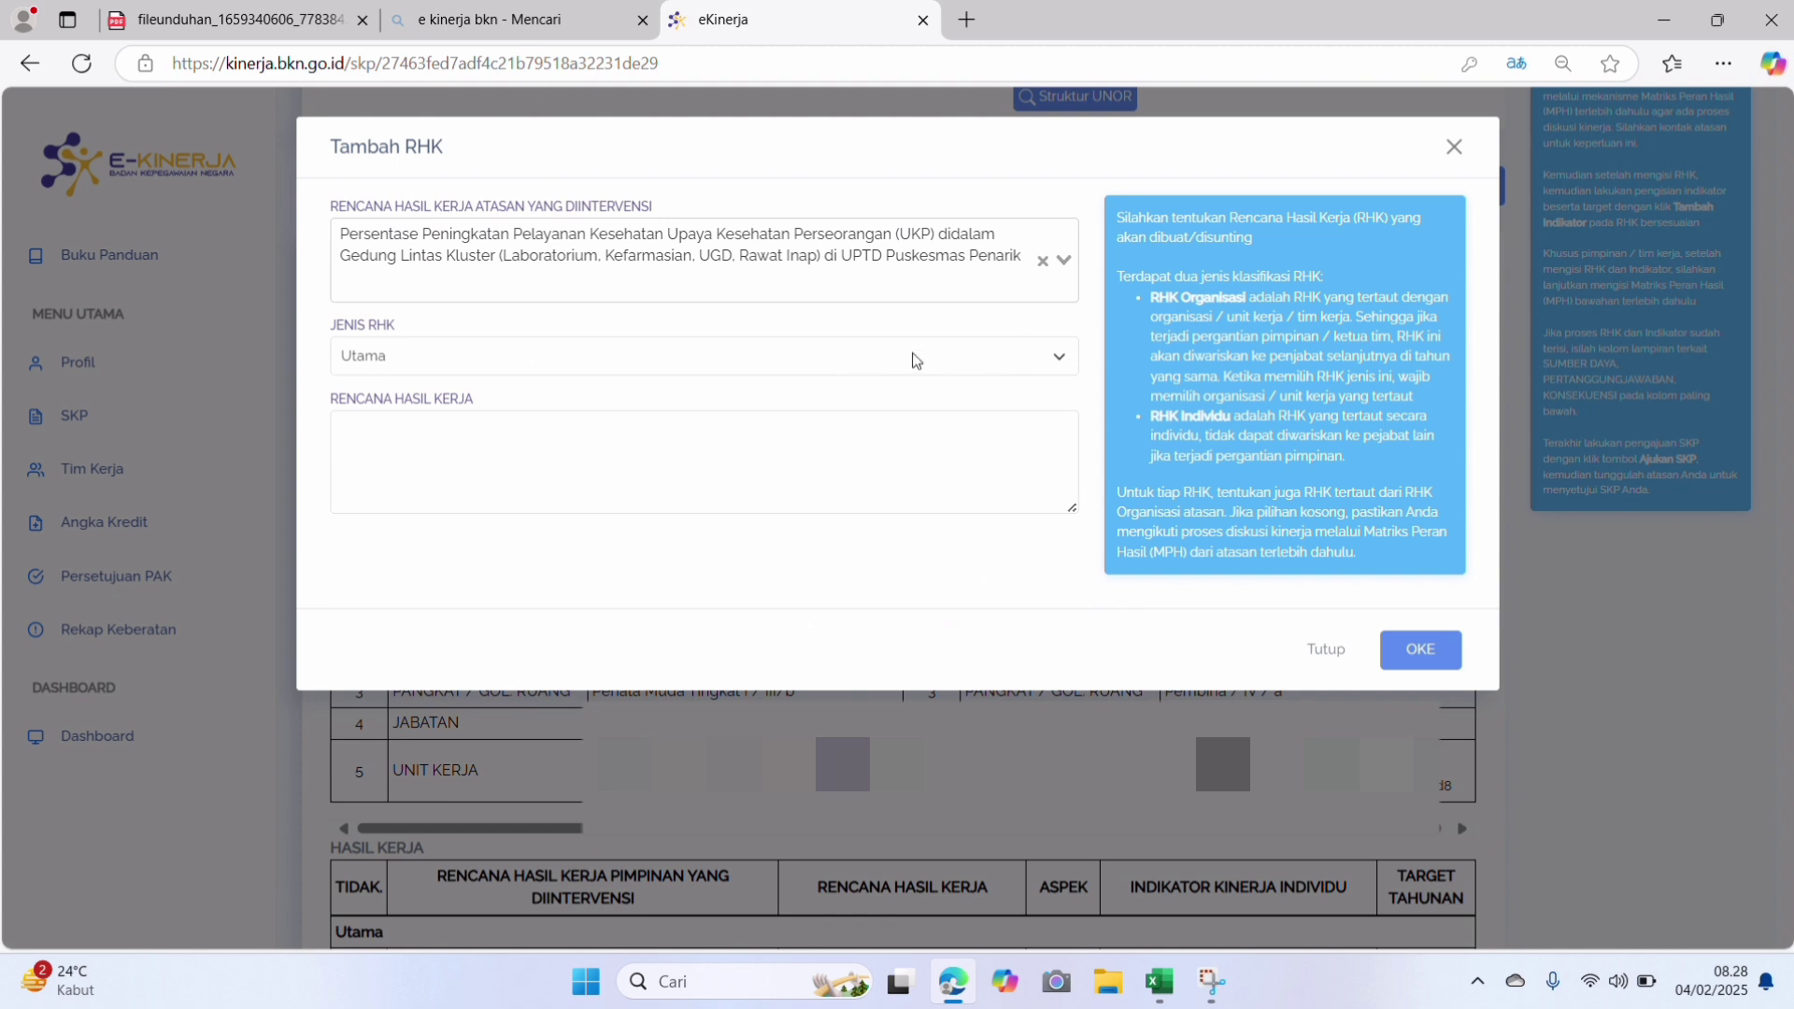
left_click(1012, 369)
left_click(811, 378)
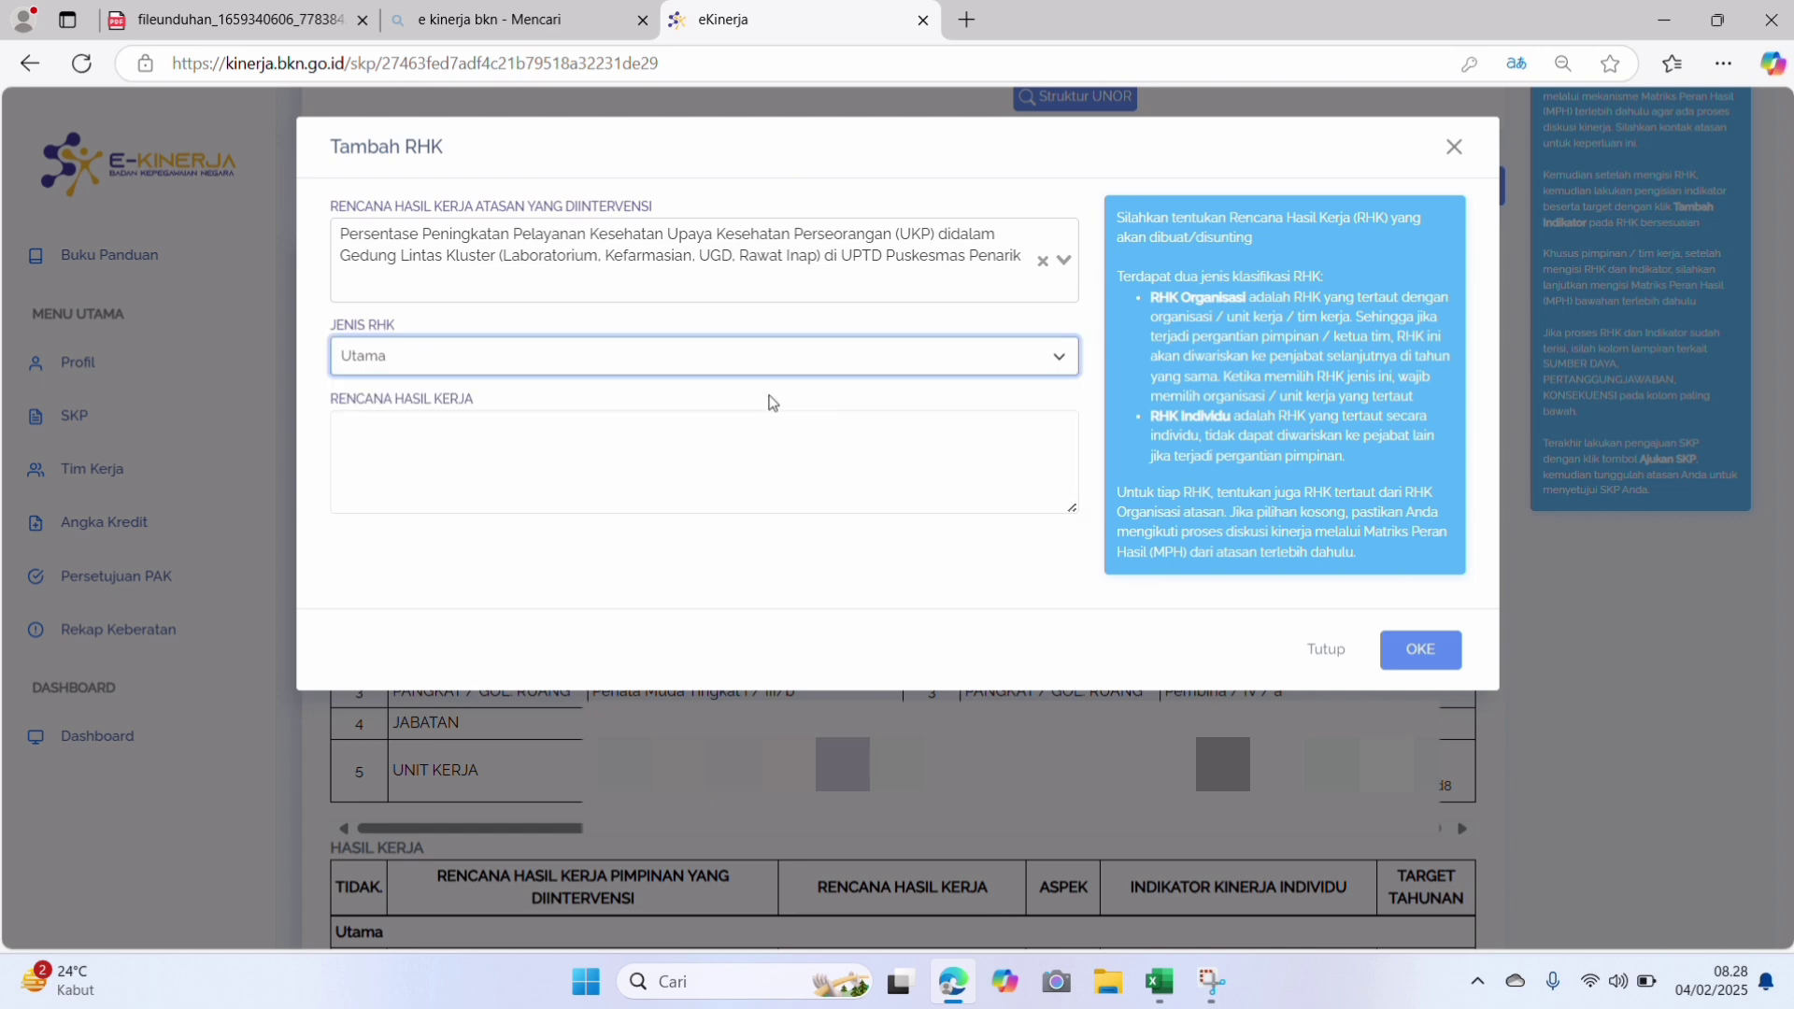
Step: Copy the komunikasi terapeutik RHK text from cell C13 in Excel into the Rencana Hasil Kerja field in eKinerja and save the RHK
left_click(696, 479)
left_click(1159, 981)
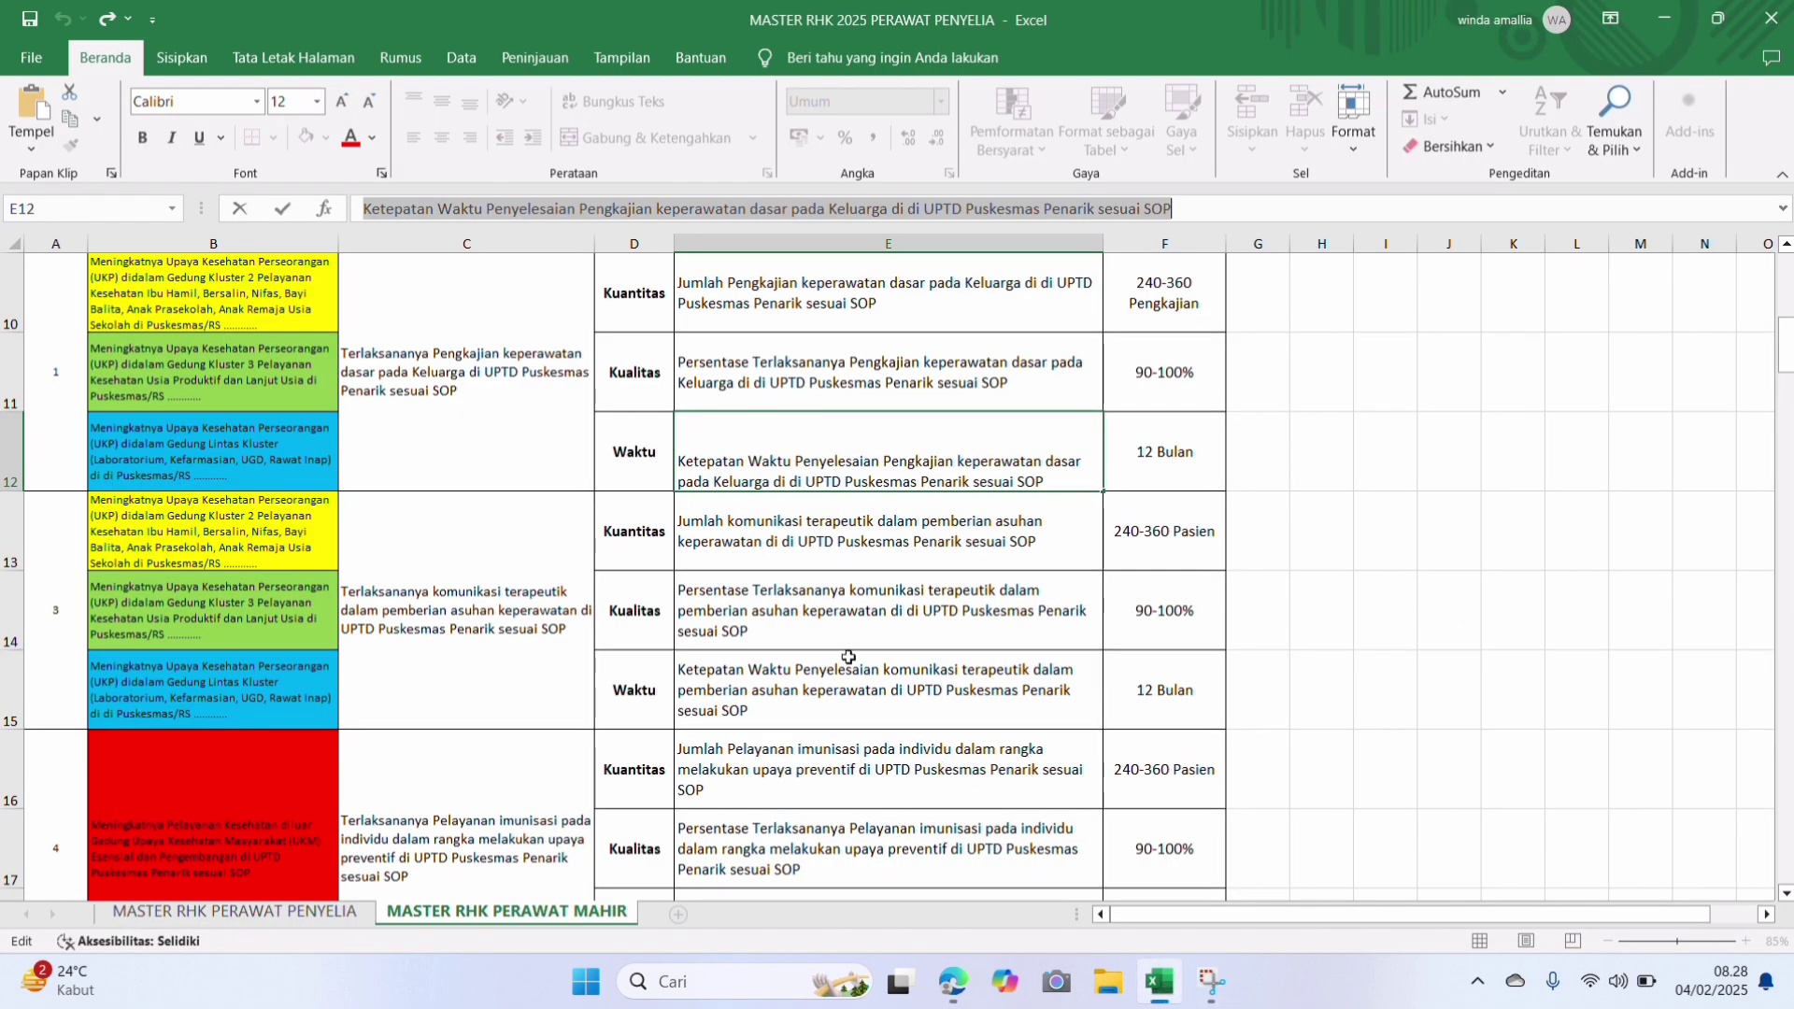
left_click(466, 563)
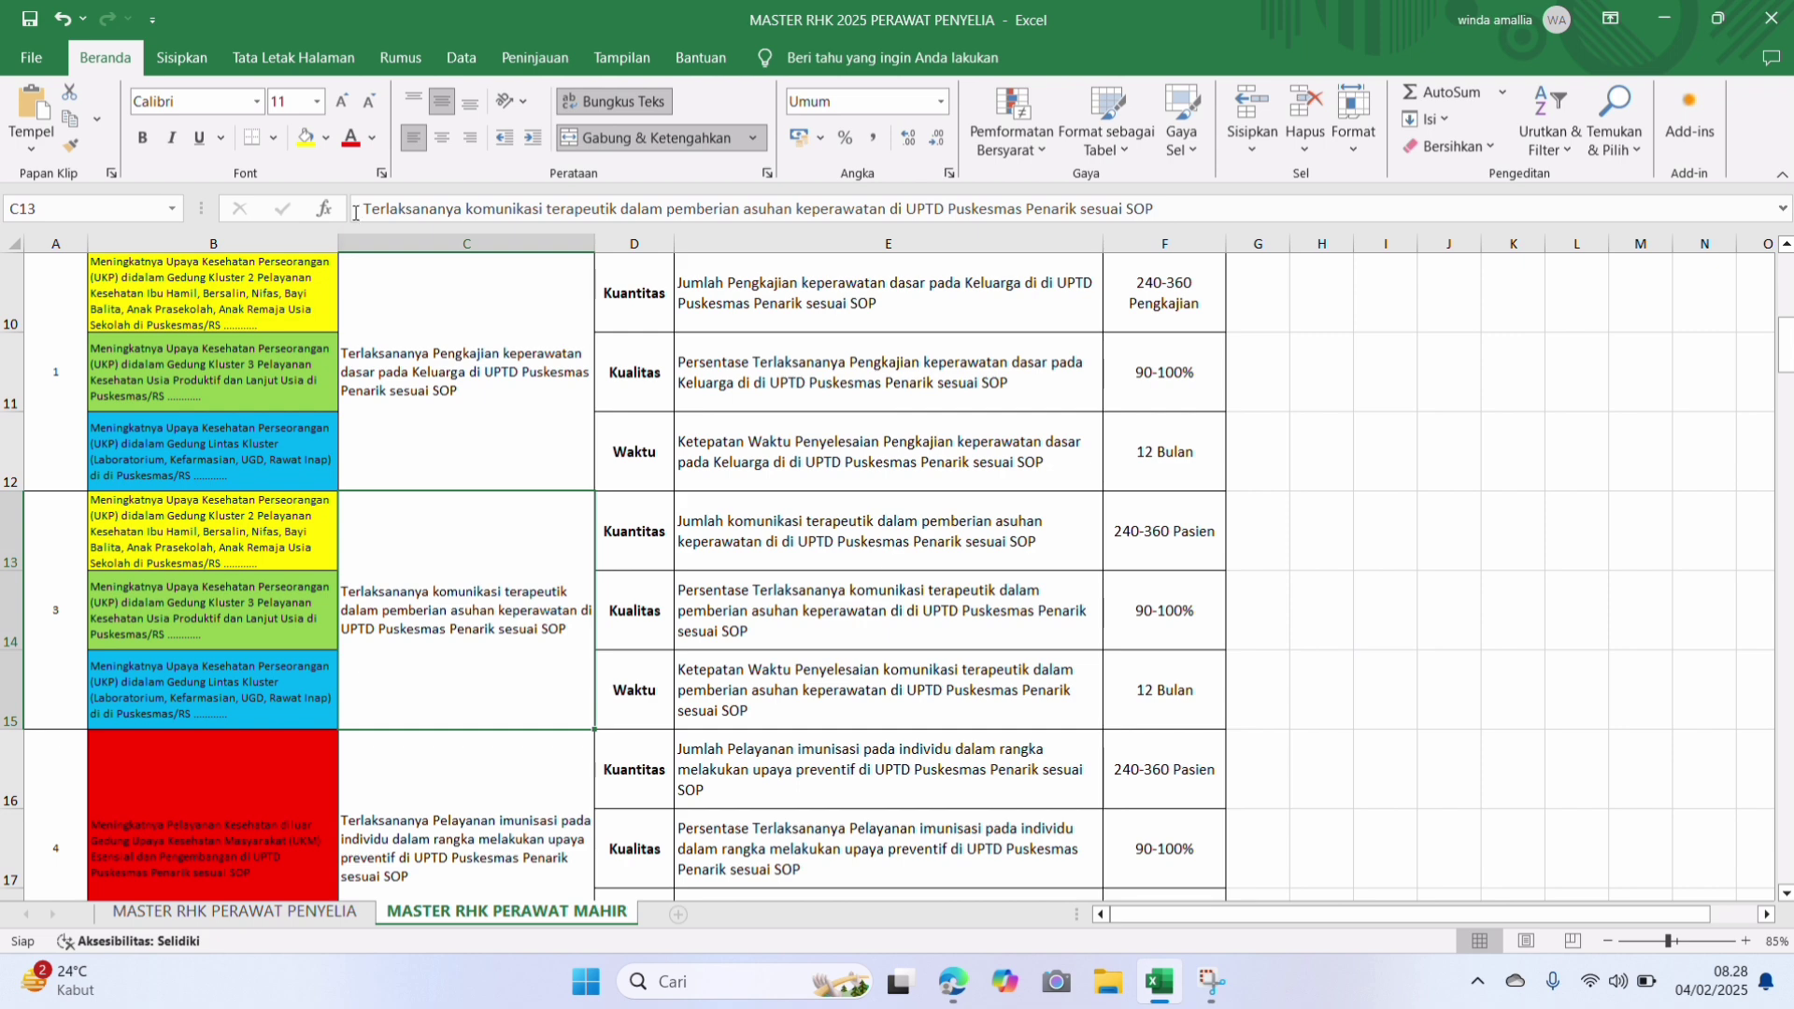
left_click_drag(1026, 238, 1392, 262)
key("ctrl+c")
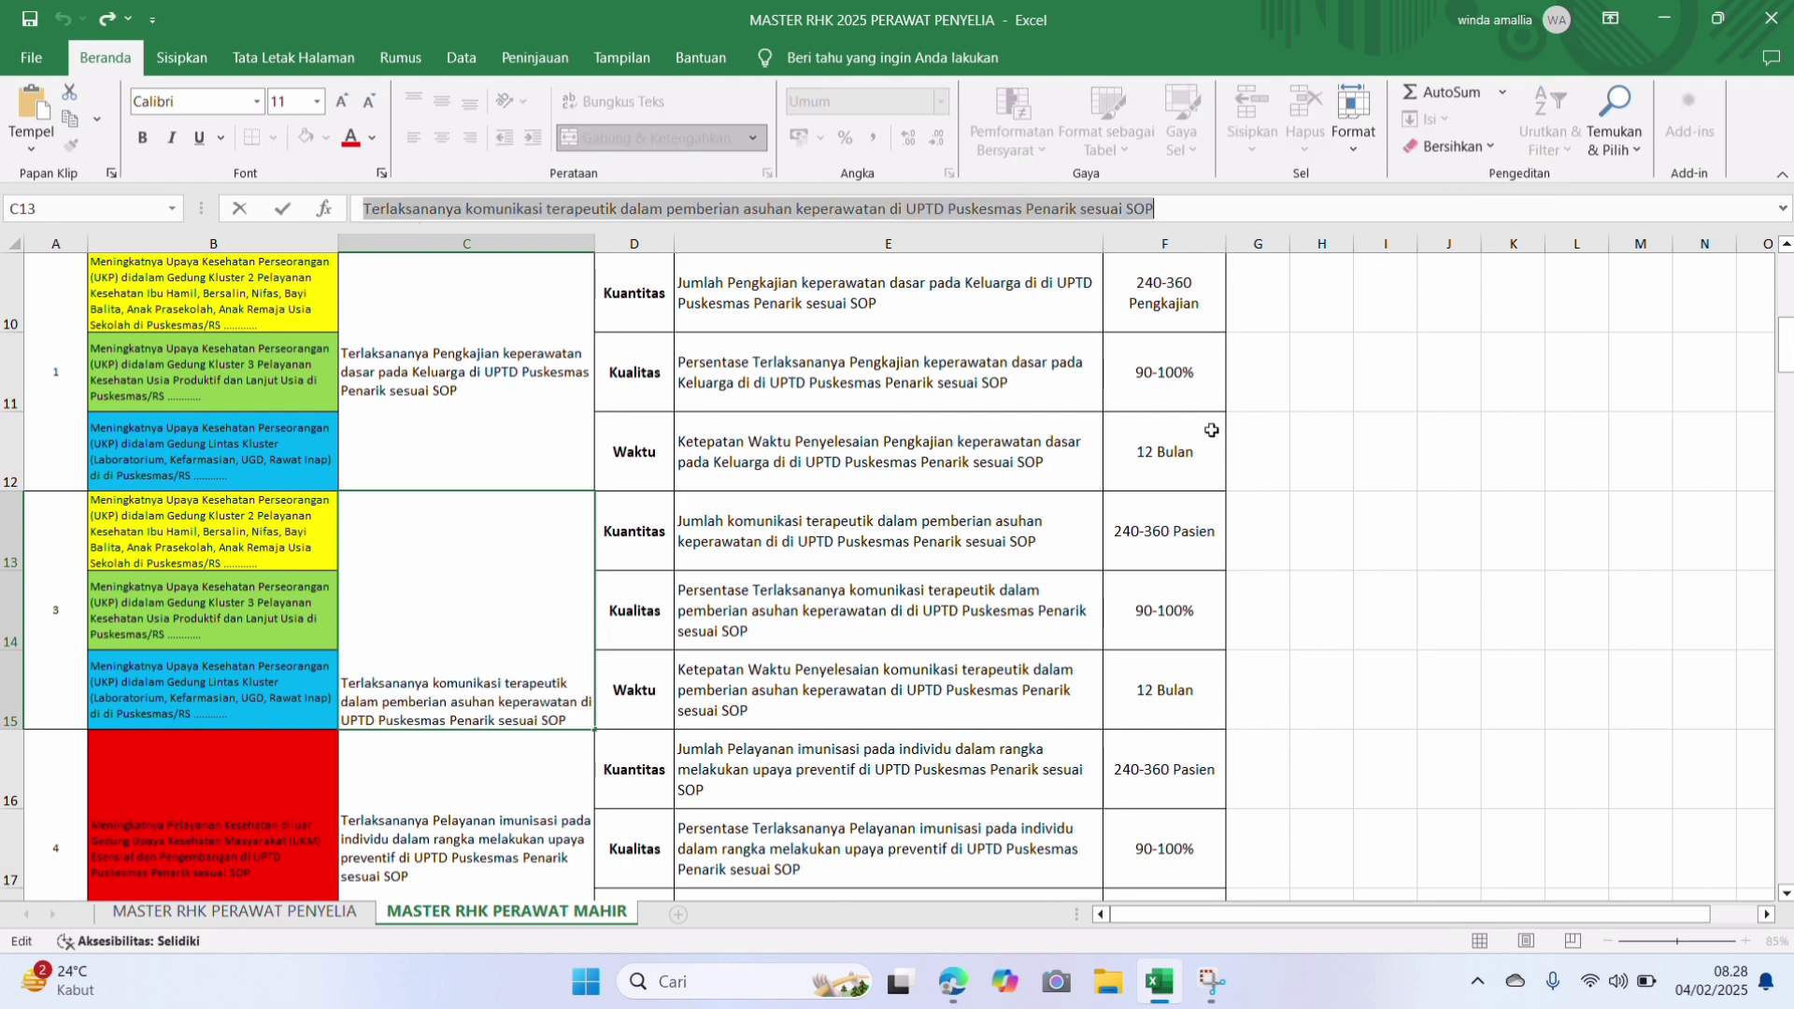
left_click(953, 980)
left_click(624, 443)
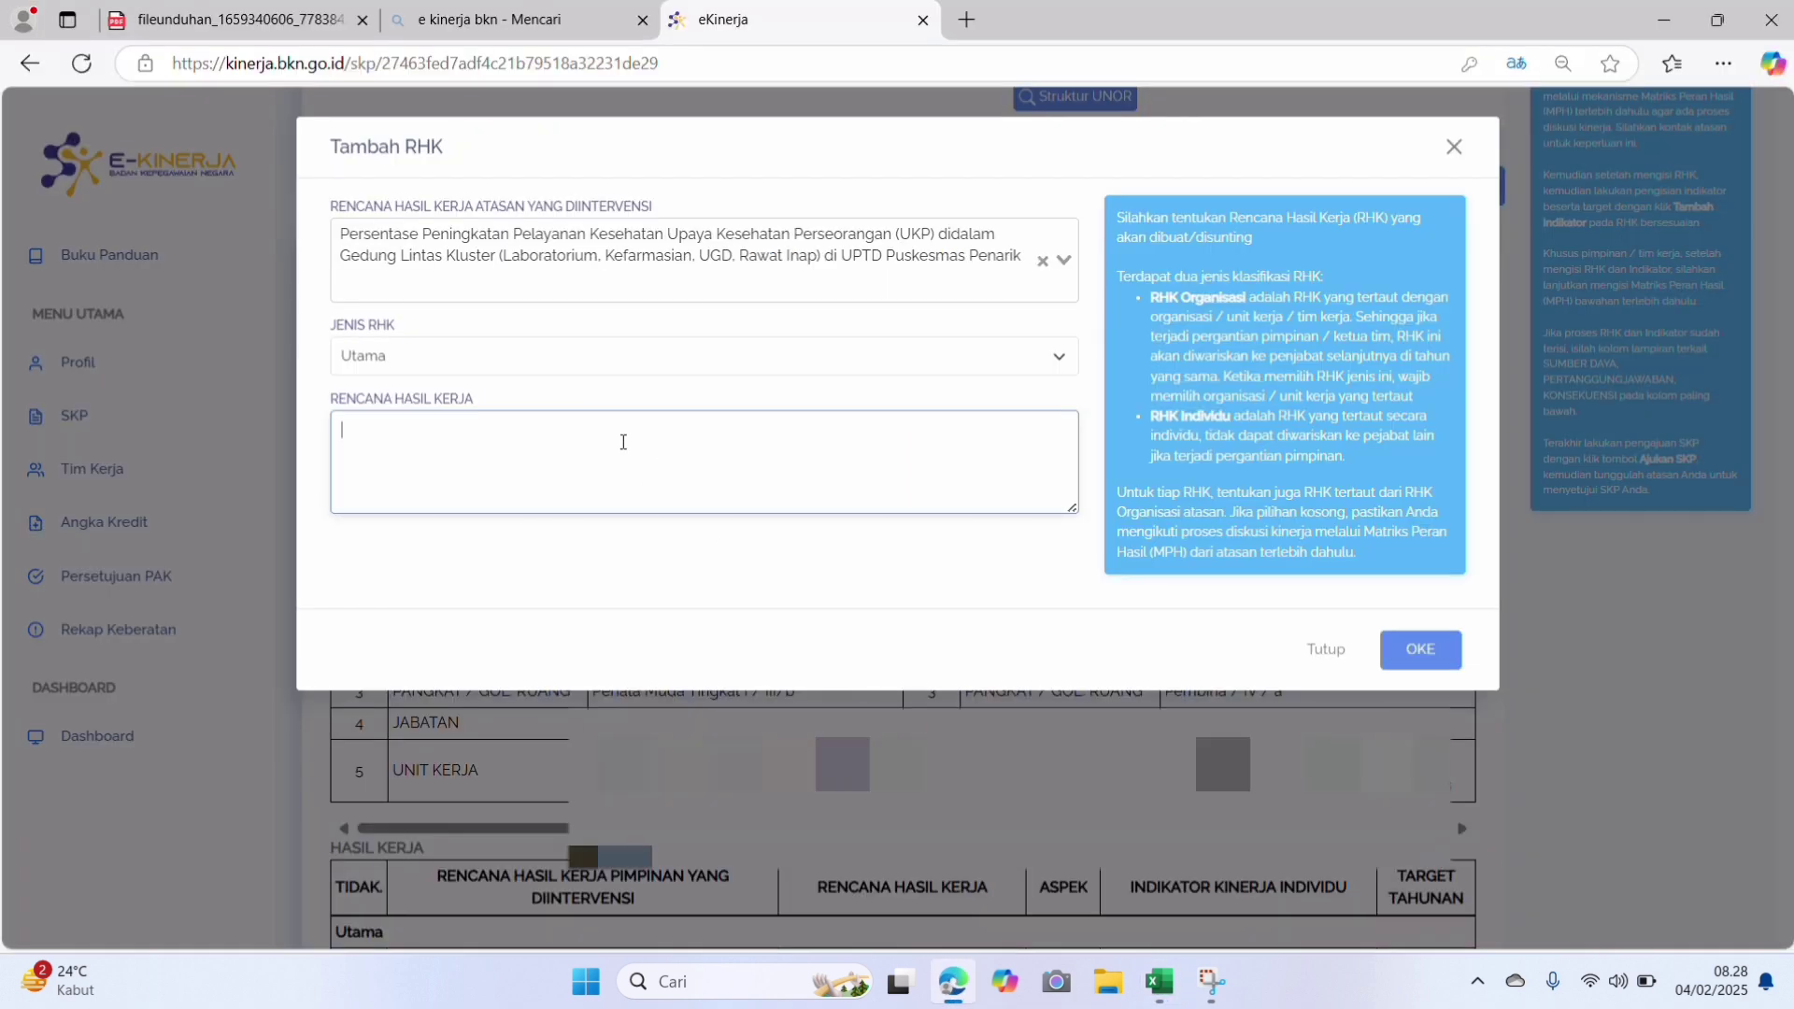
key("ctrl+v")
left_click(1423, 649)
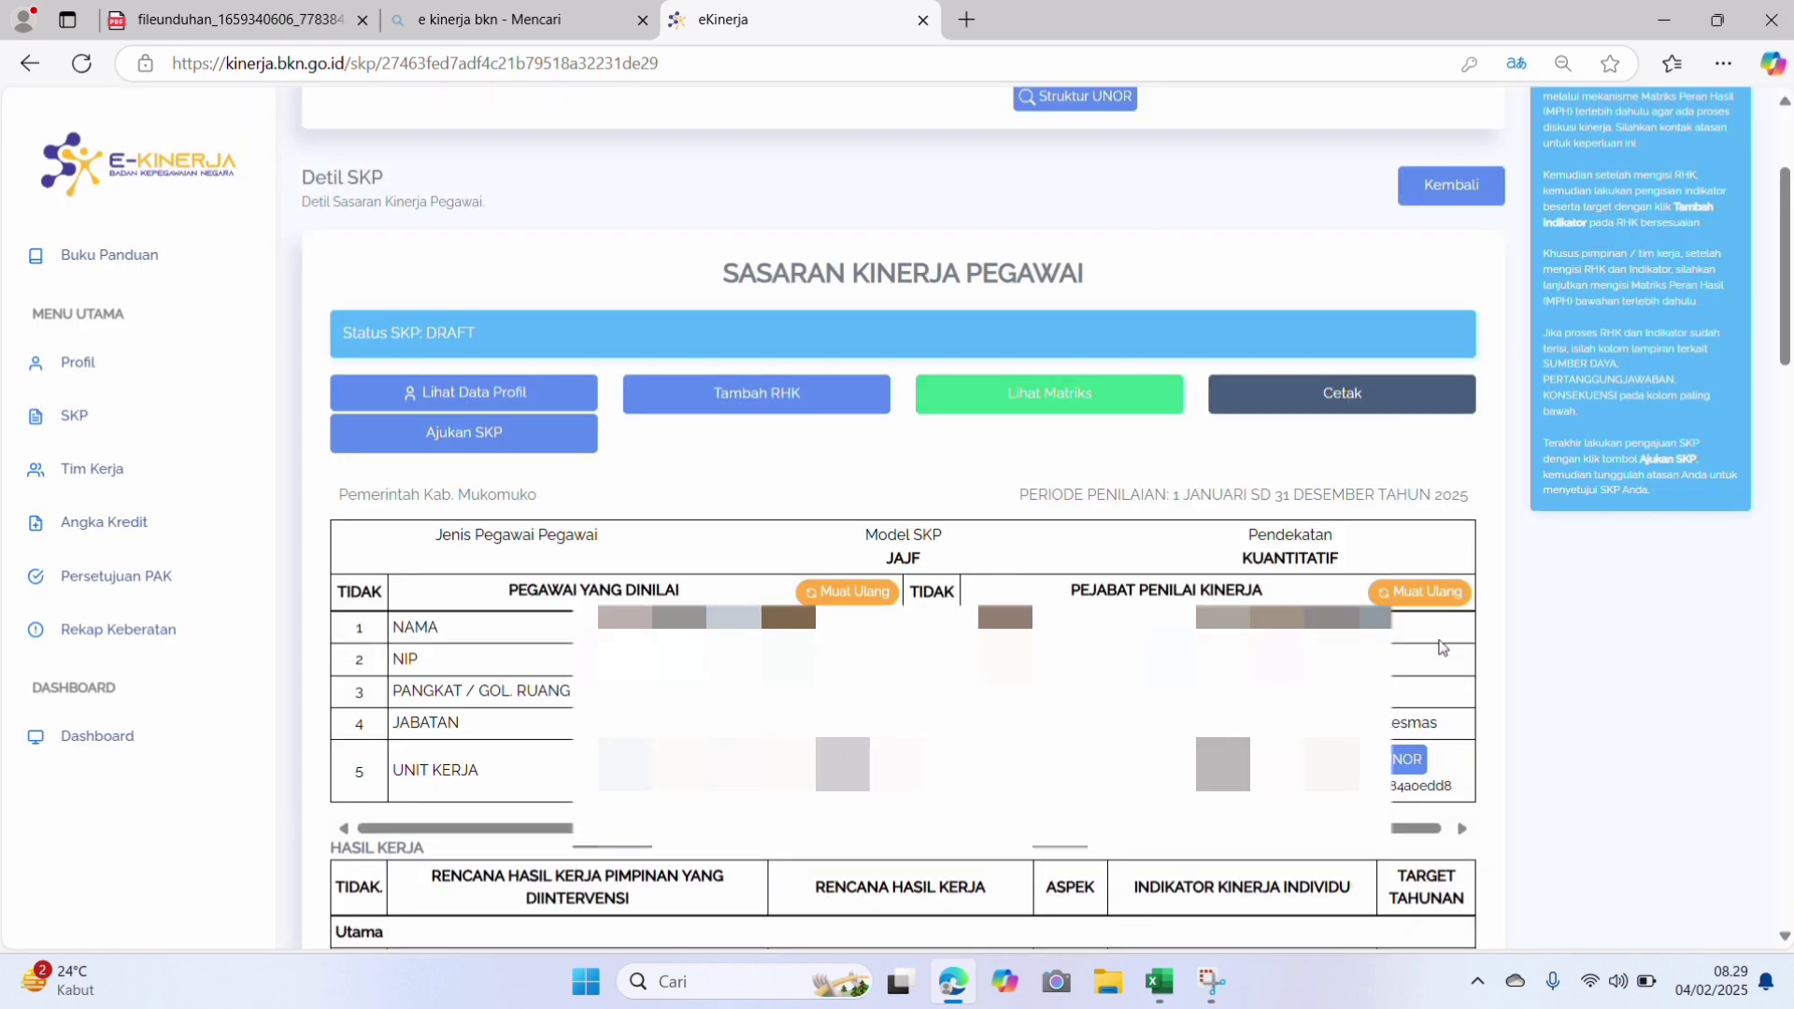
Step: Start an indicator for the komunikasi terapeutik RHK with the aspect Kuantitas and place the cursor in the Indikator field
scroll(1444, 647, "down", 5)
scroll(1447, 648, "down", 7)
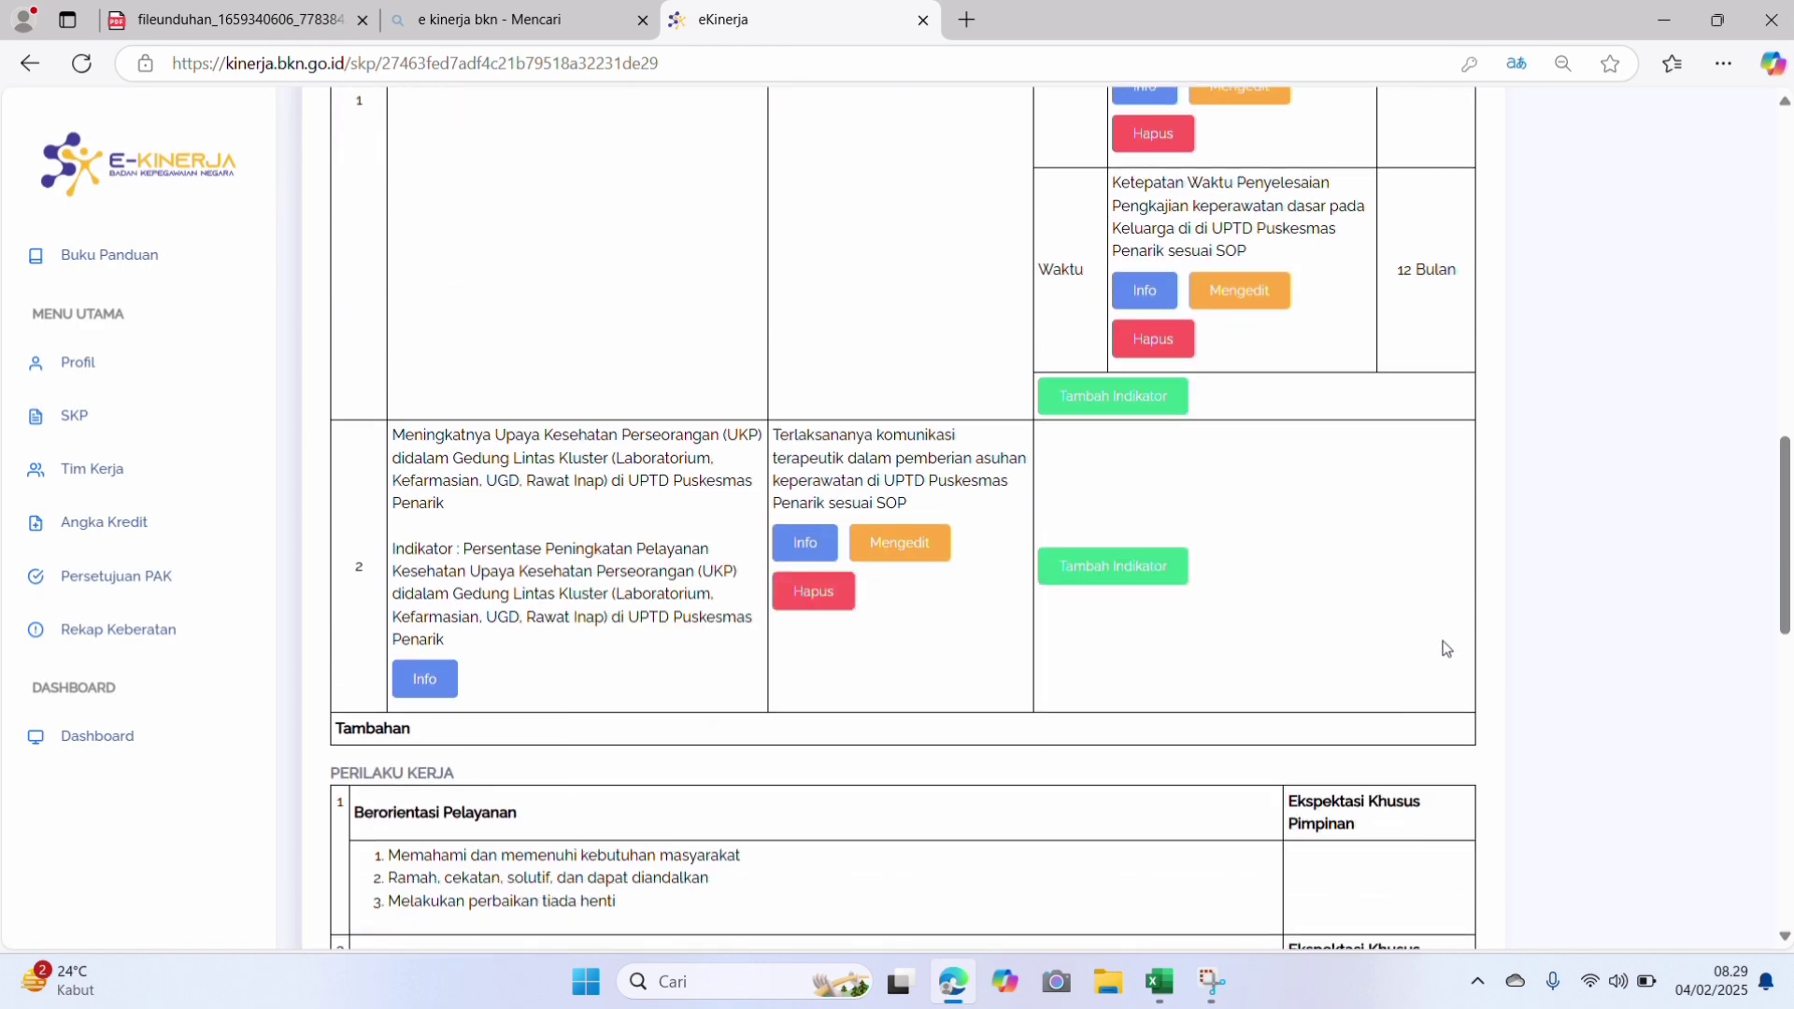
left_click(1142, 571)
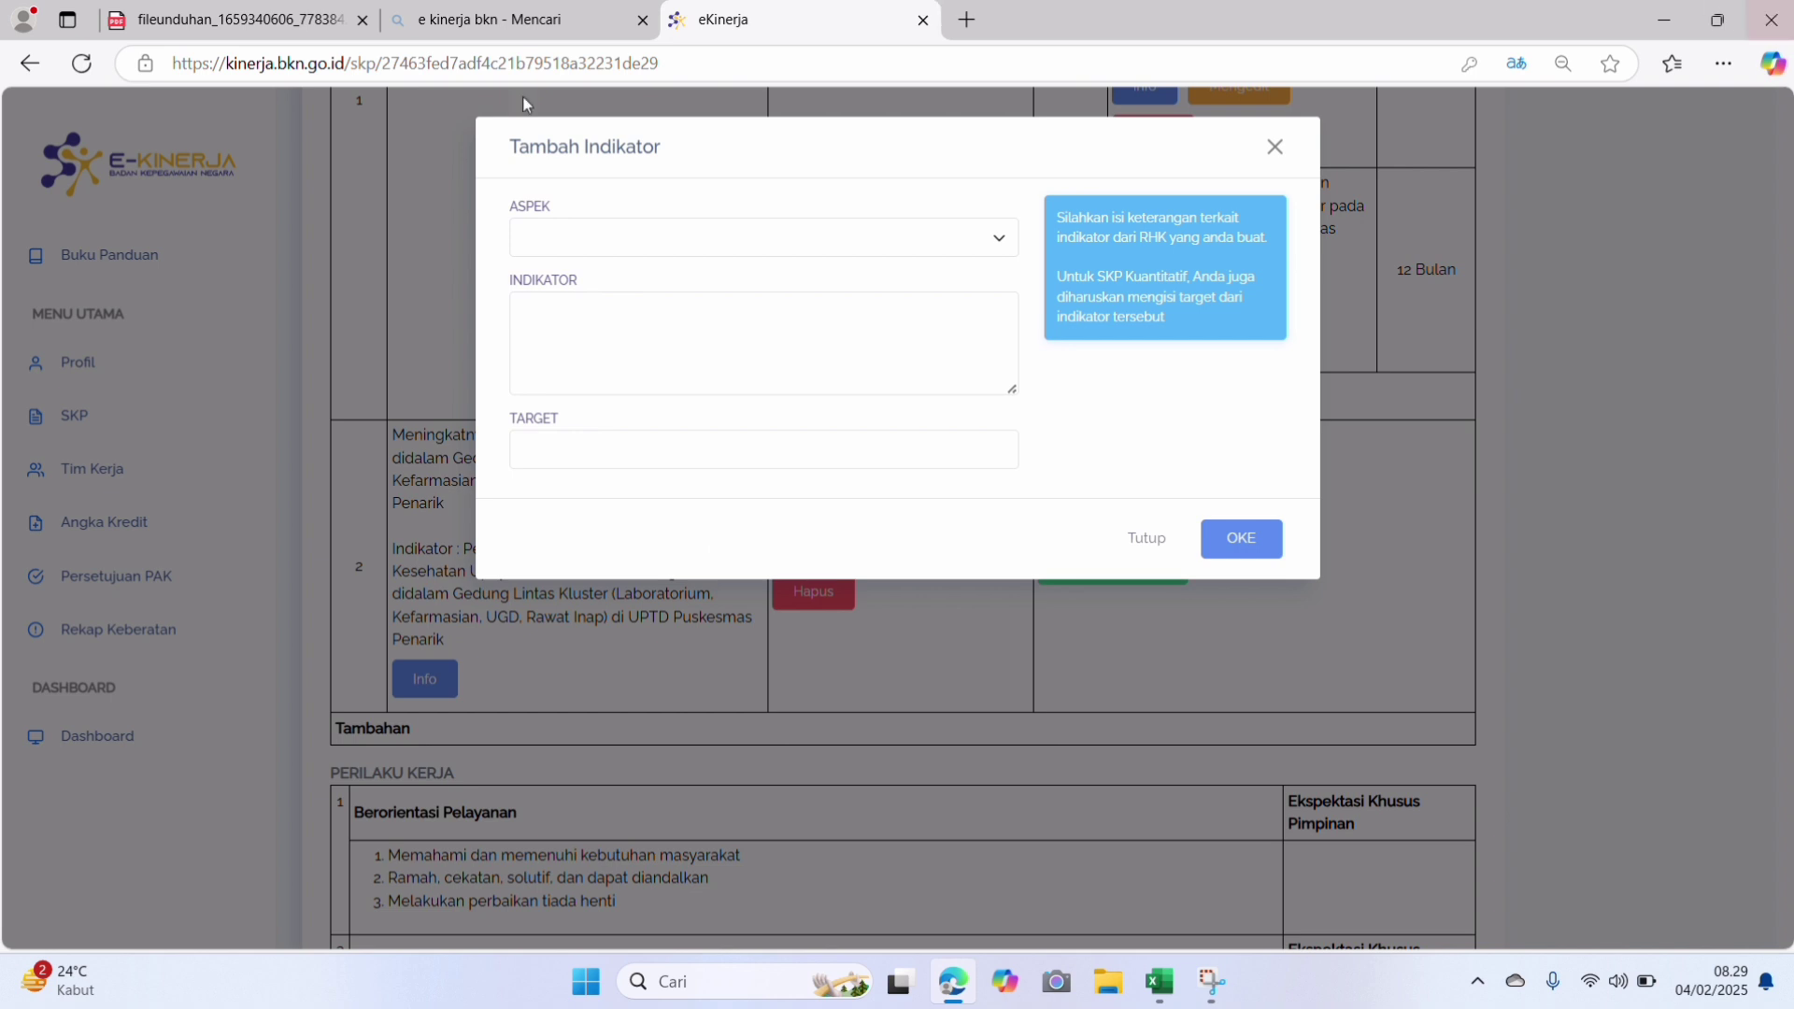
left_click(609, 245)
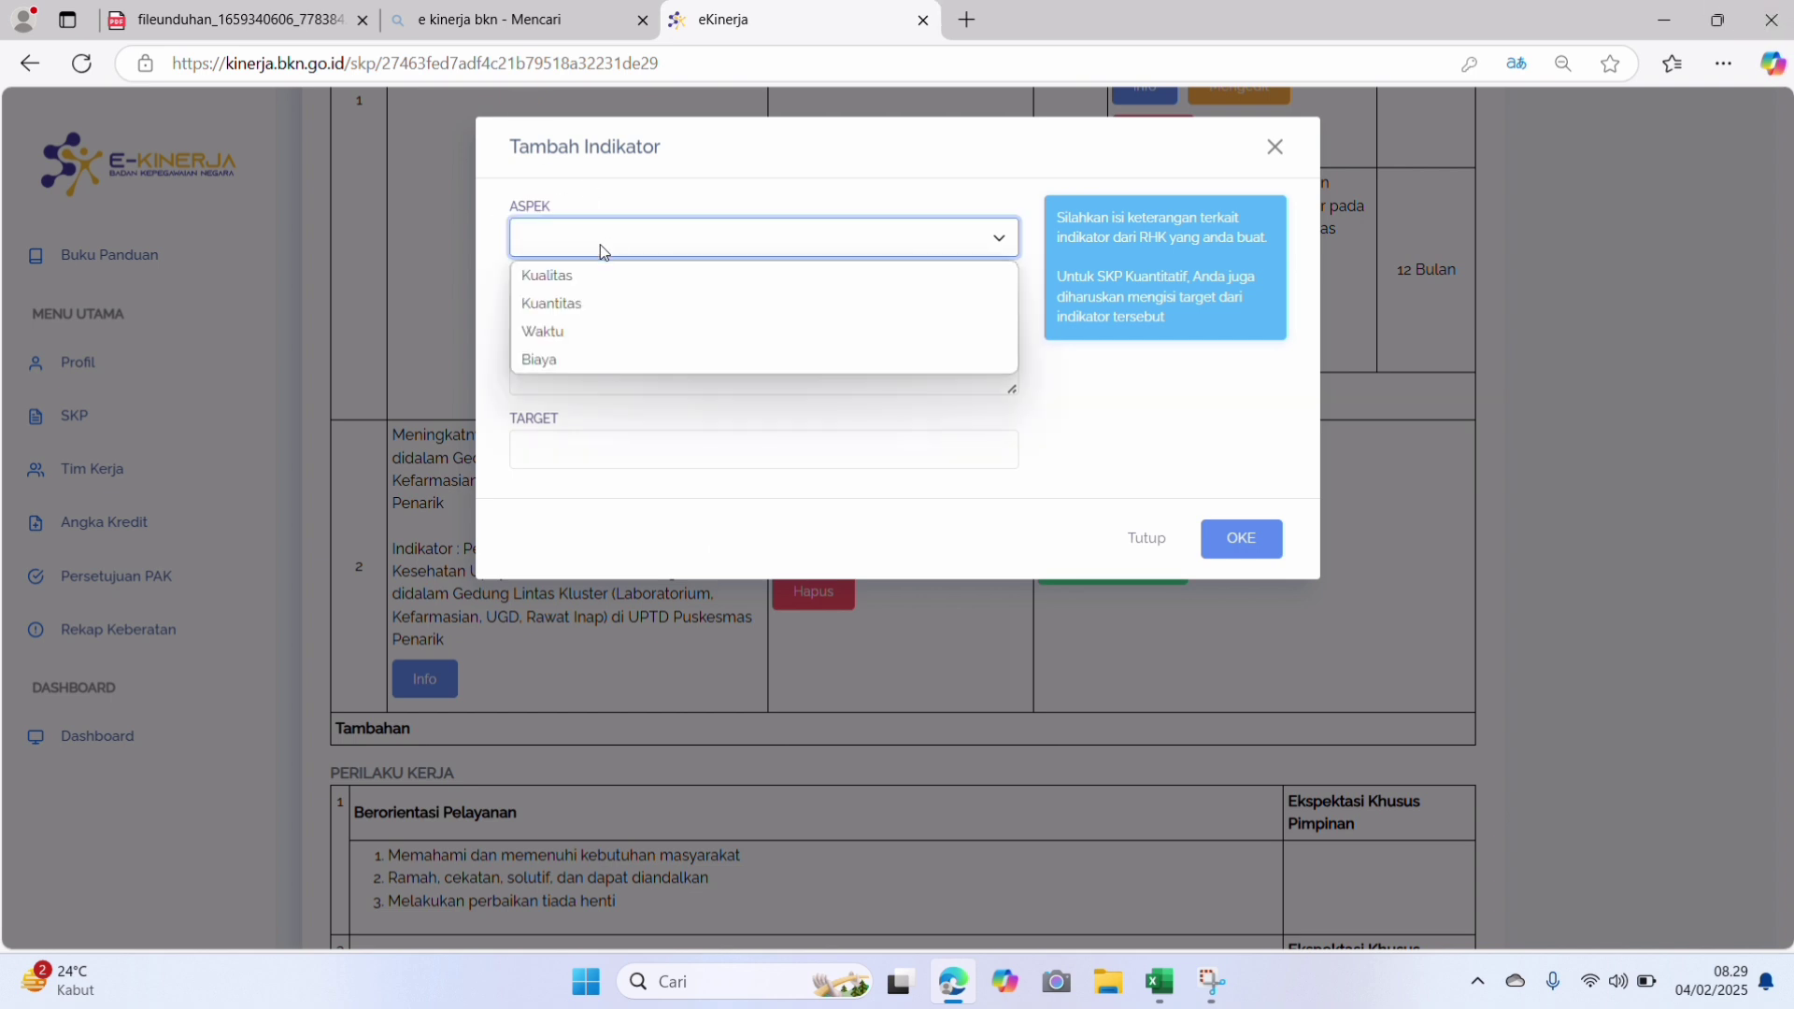
left_click(561, 305)
left_click(589, 384)
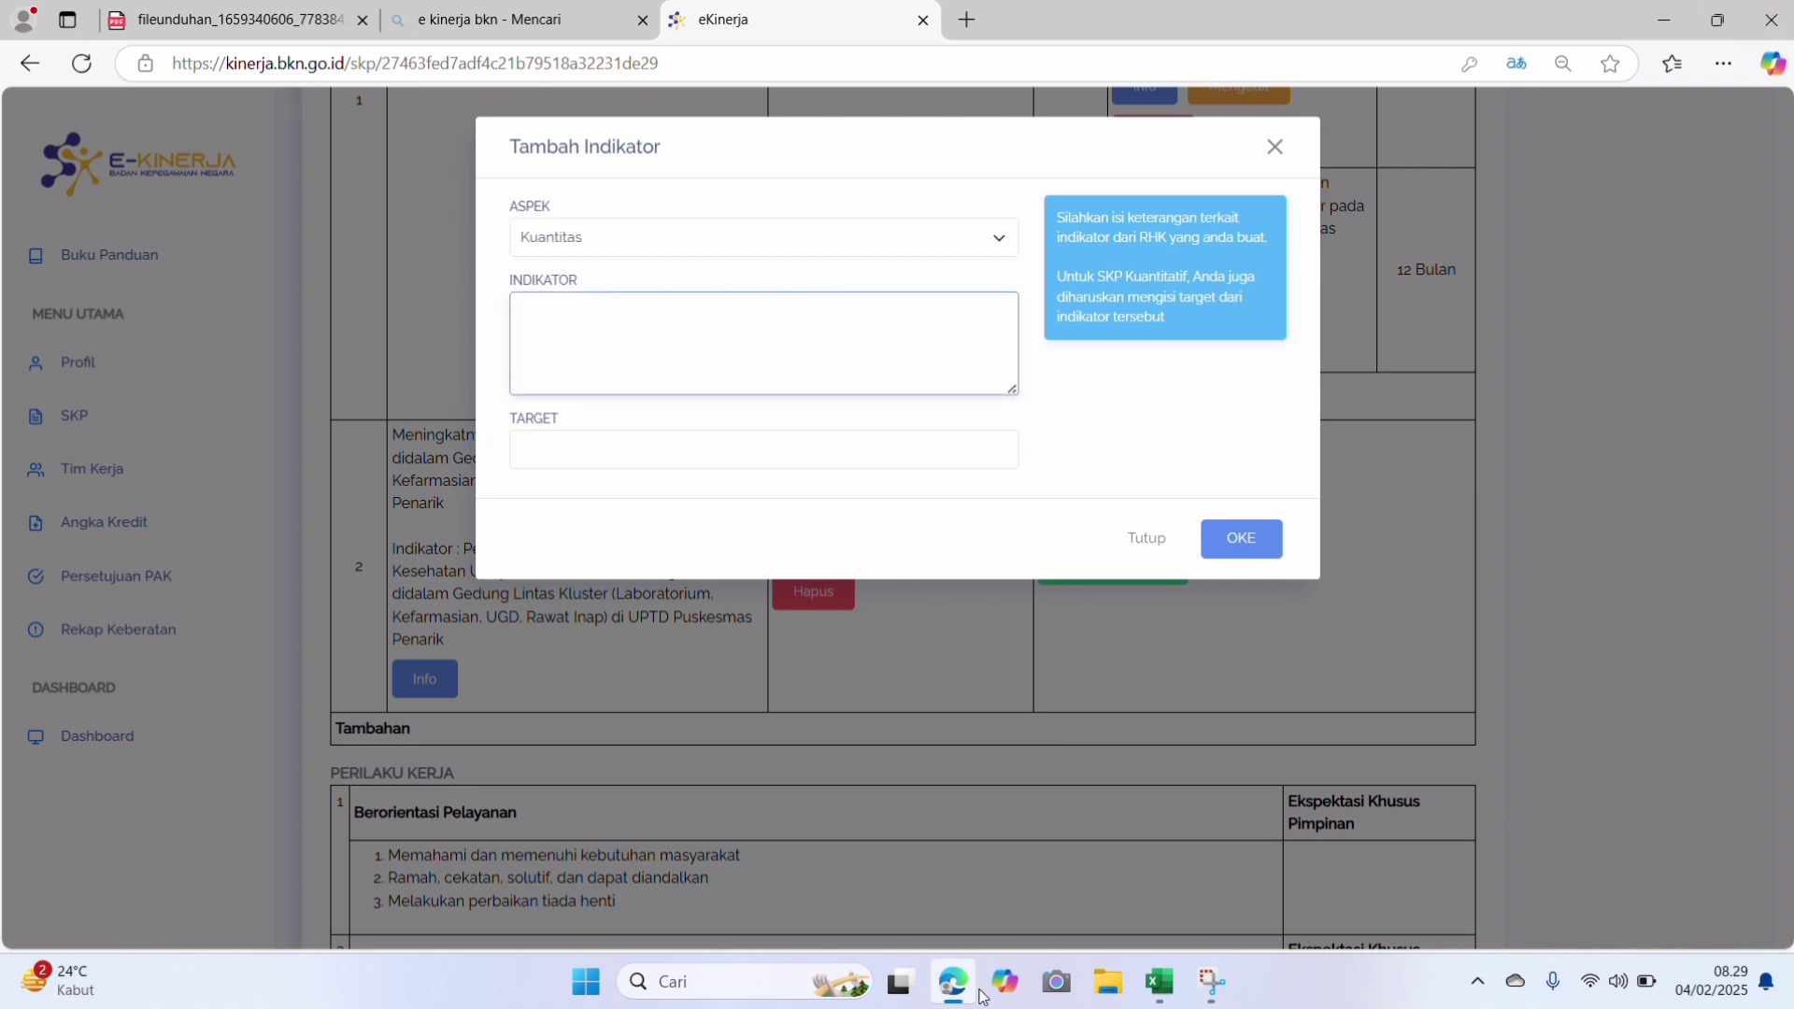
Step: Copy the Kuantitas indicator text from cell E13 in Excel into the Indikator field of the eKinerja form
left_click(1157, 991)
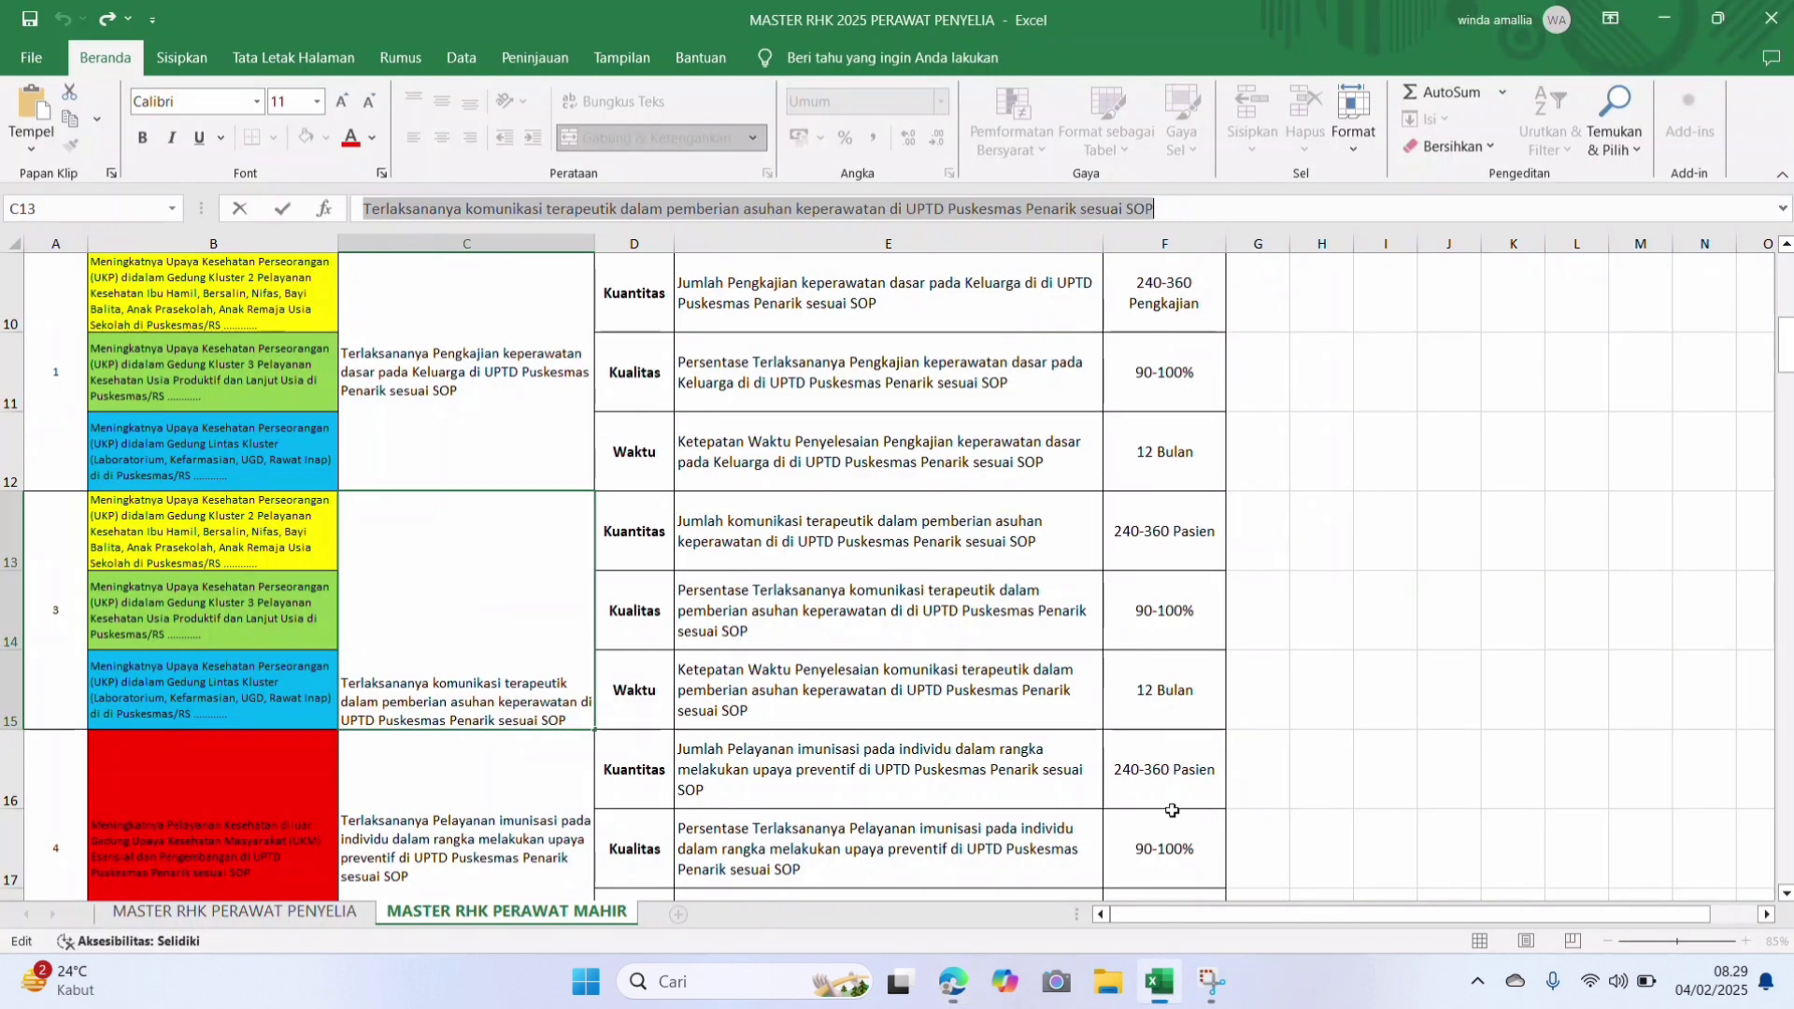
left_click(763, 561)
left_click_drag(361, 209, 1364, 217)
key("ctrl+c")
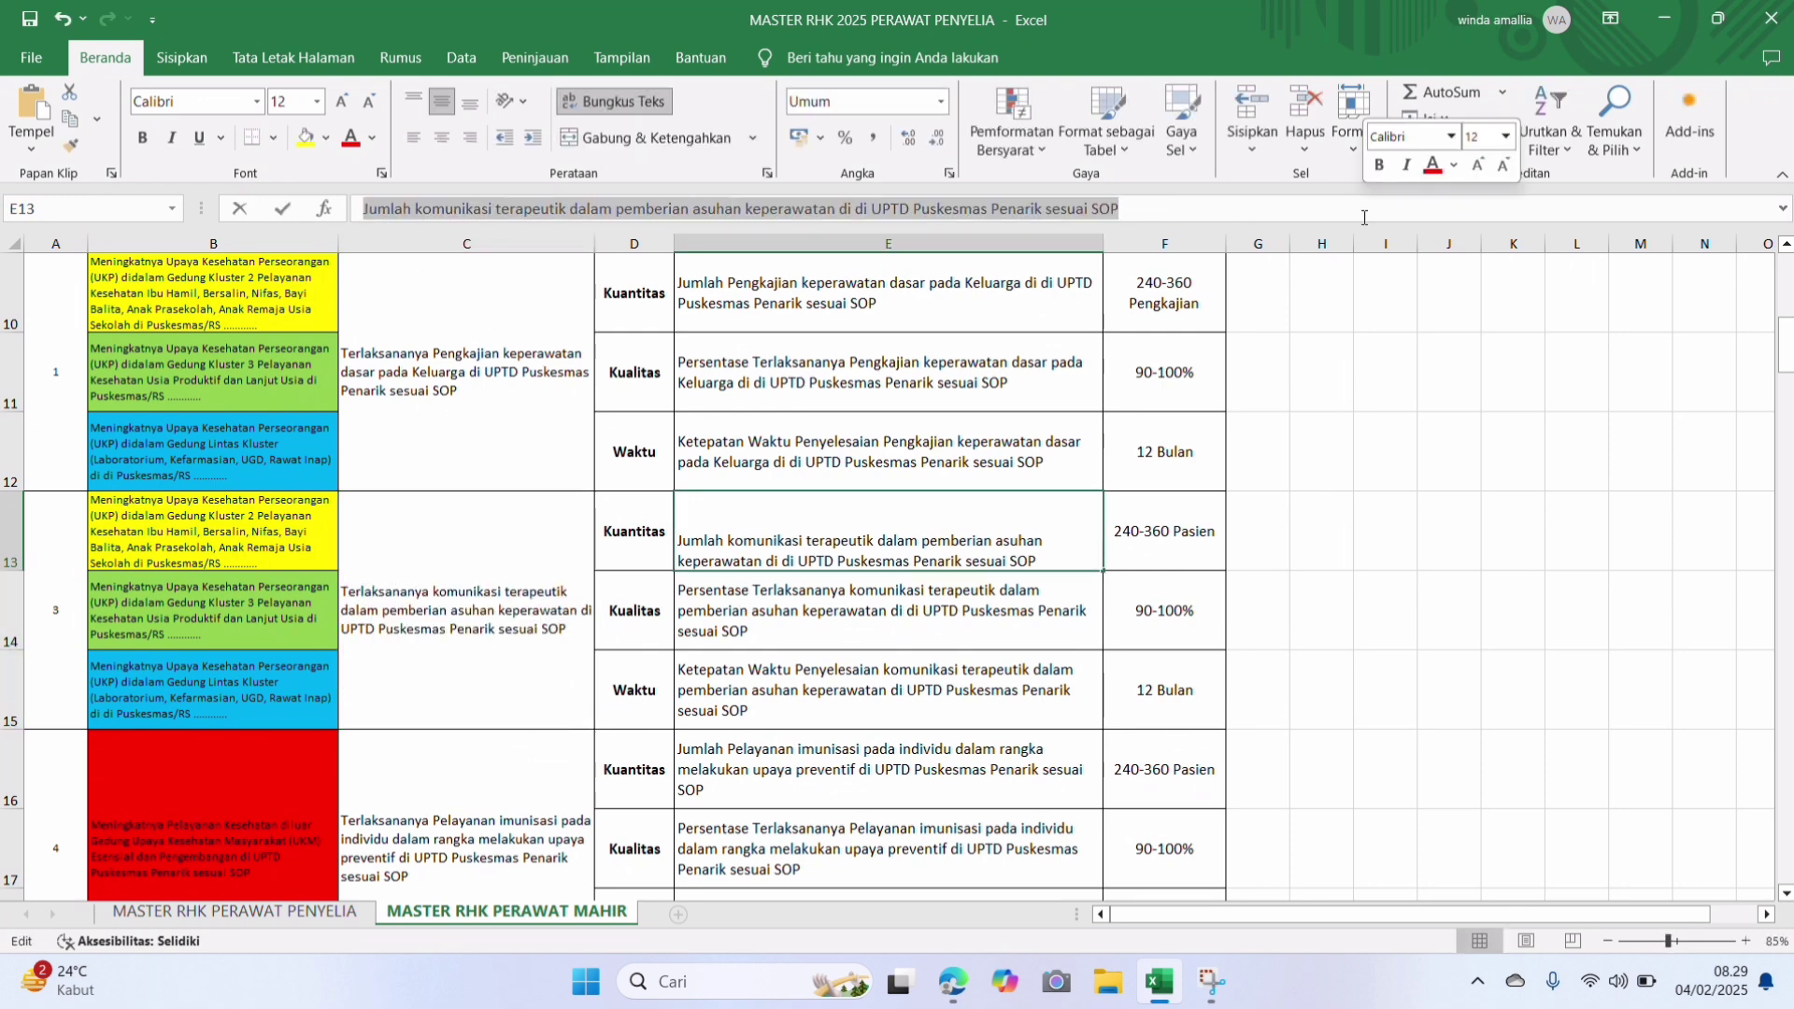
left_click(961, 980)
left_click(682, 319)
key("ctrl+v")
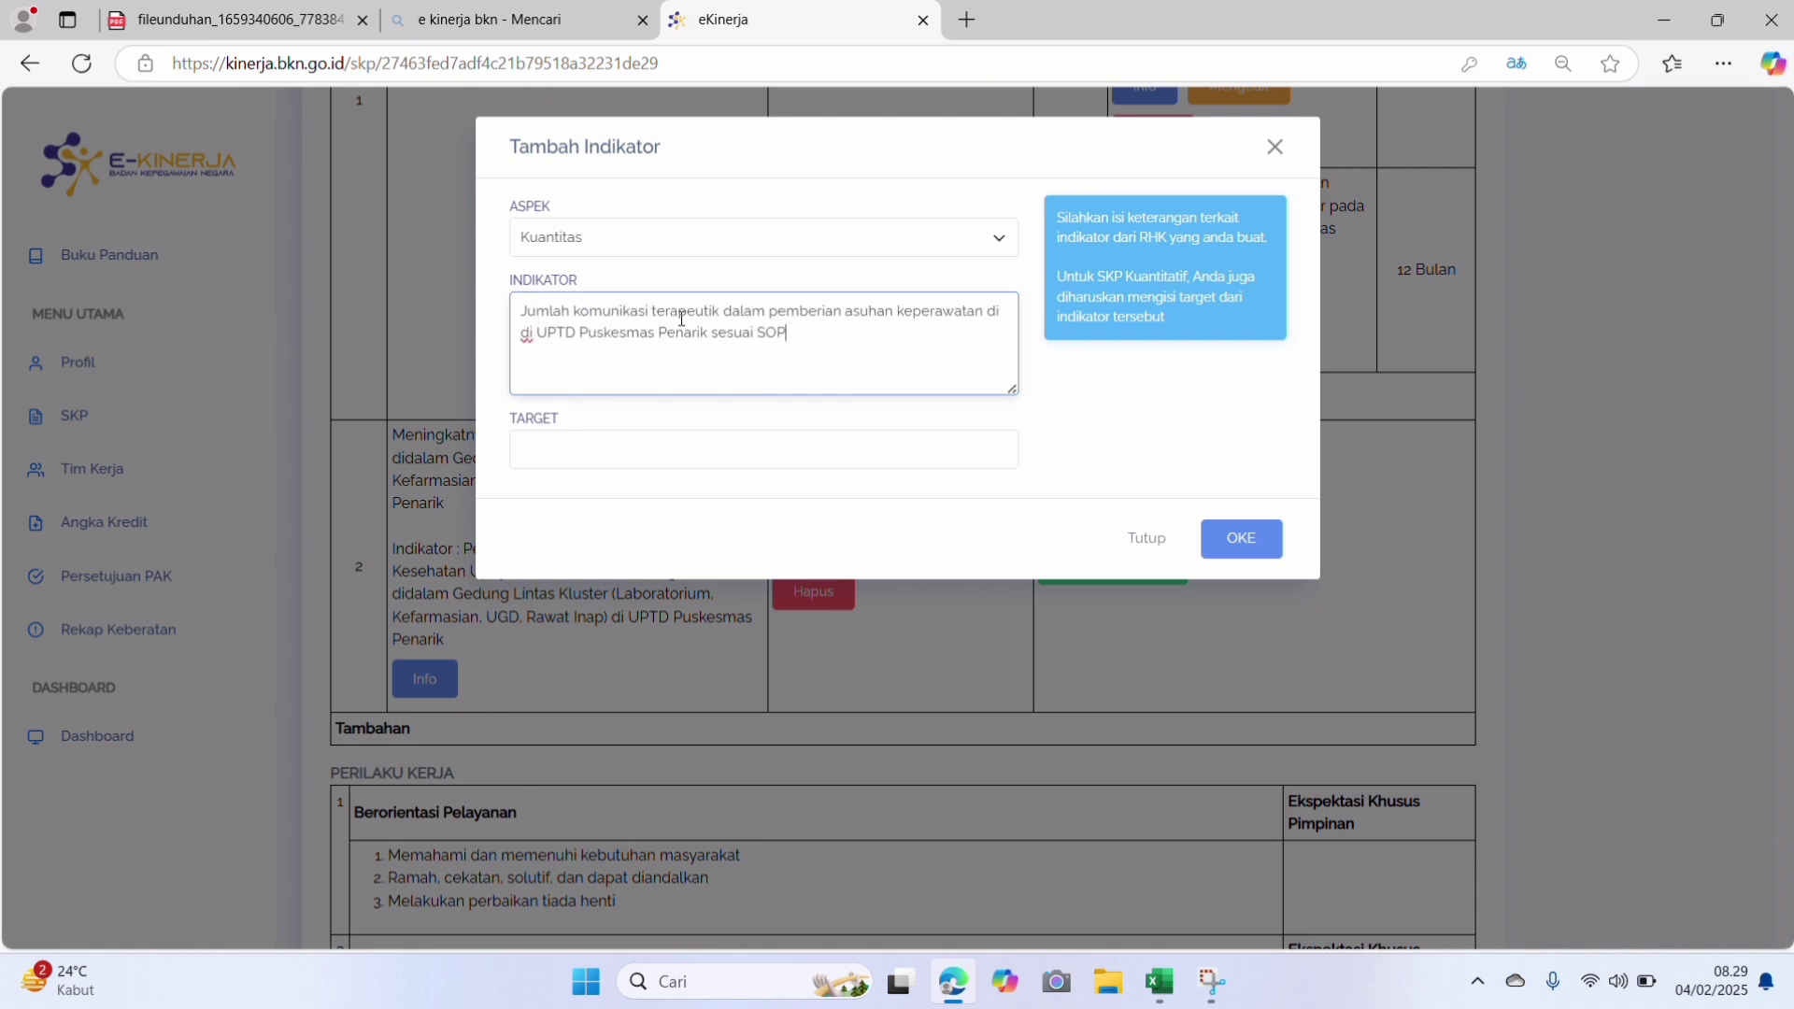
Step: Copy the target 240-360 Pasien from cell F13 in Excel into the indicator's Target field in eKinerja and save the Kuantitas indicator
left_click(603, 463)
left_click(1171, 975)
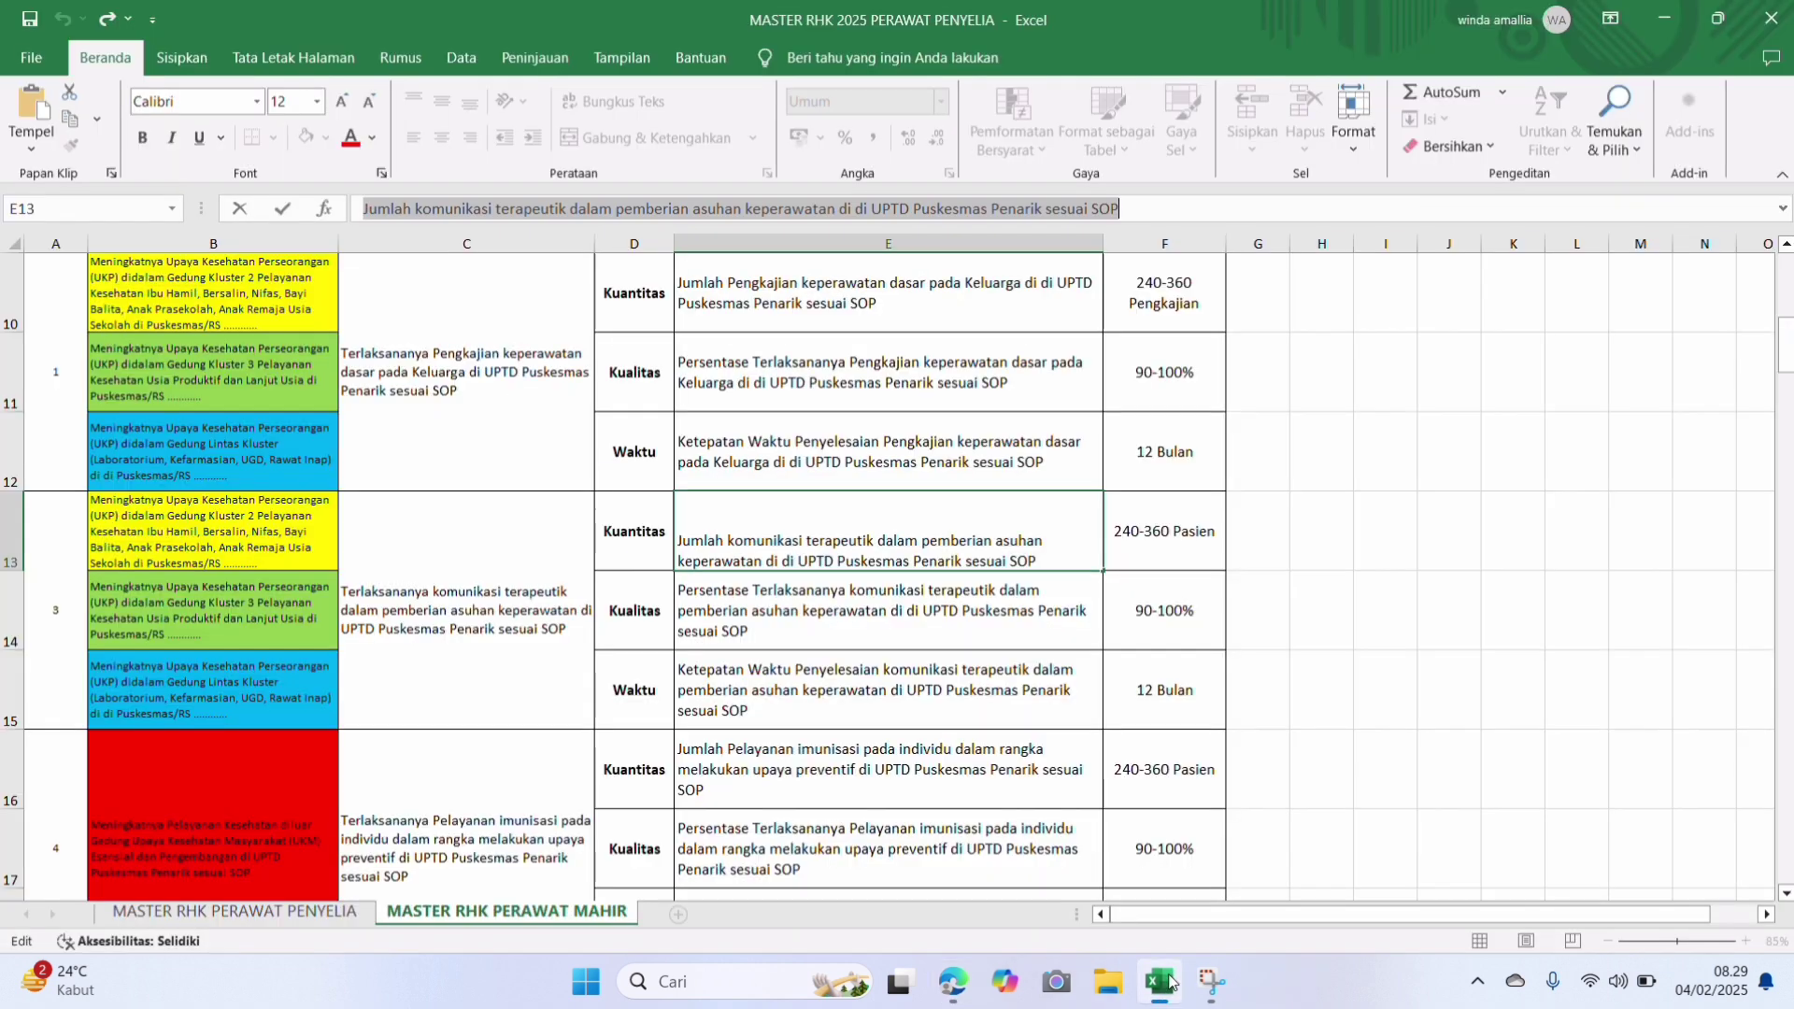
left_click(1187, 535)
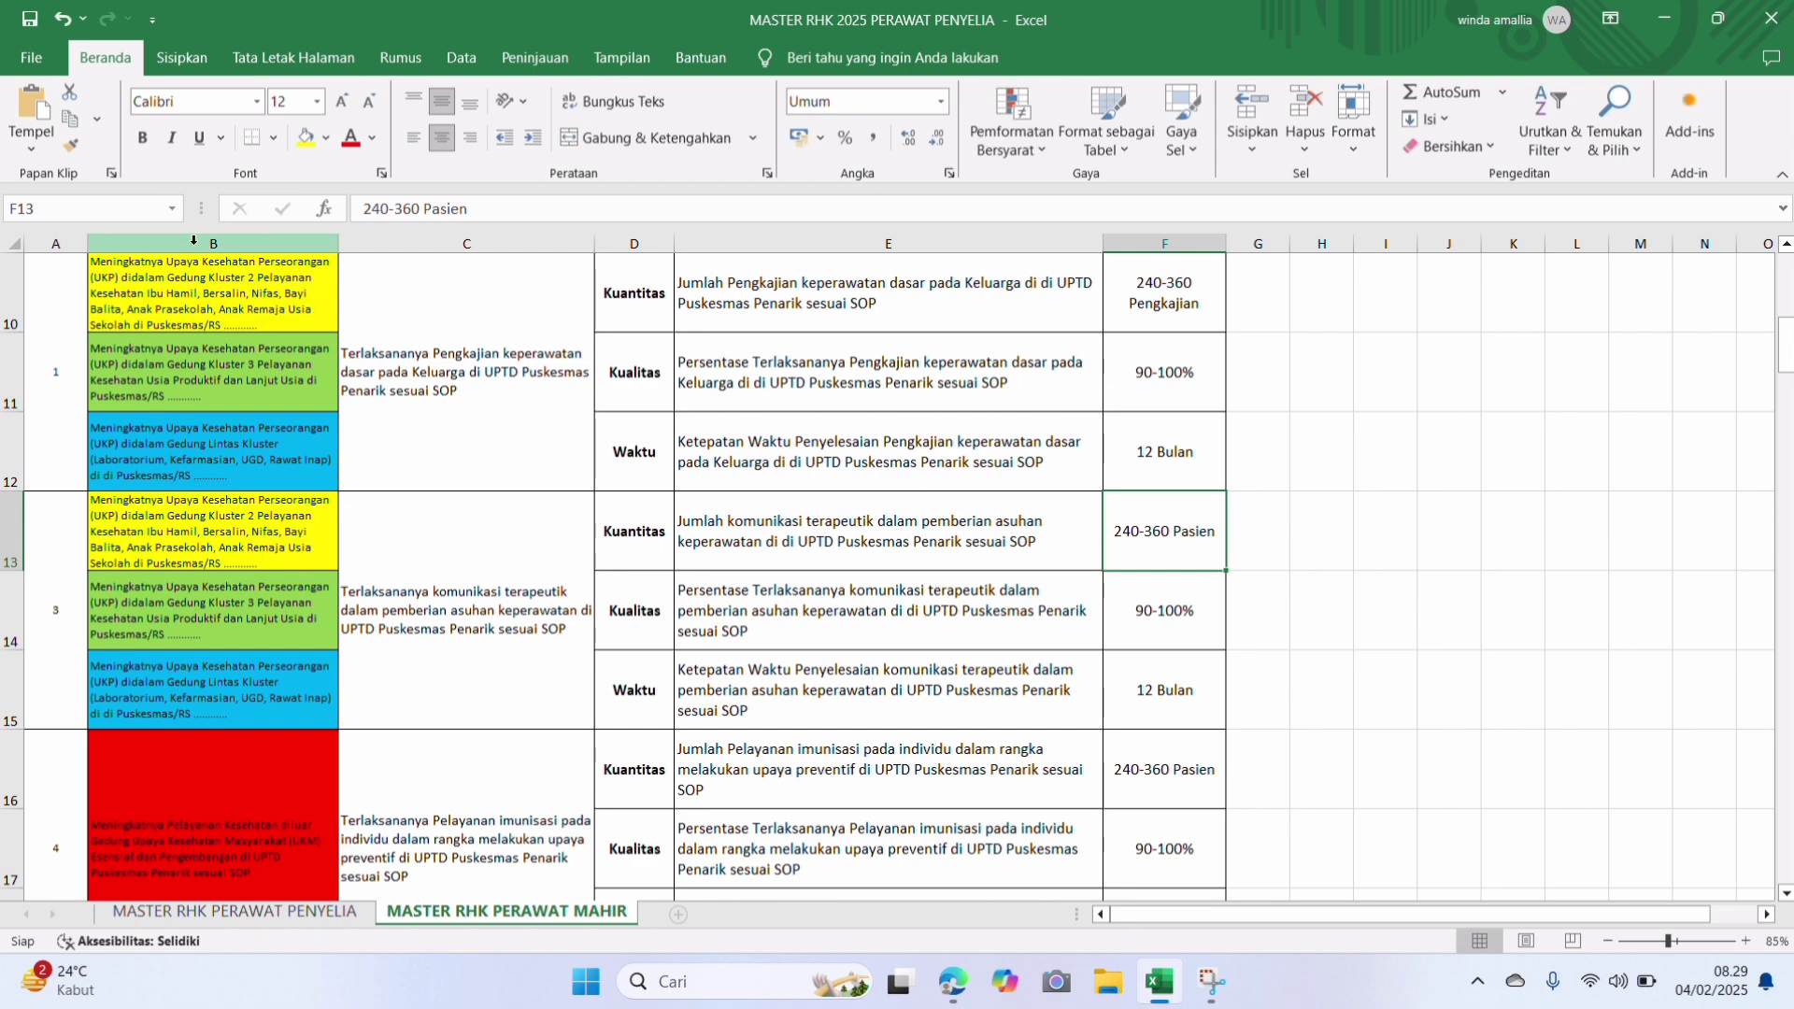
left_click(364, 210)
left_click_drag(364, 210, 527, 227)
key("ctrl+c")
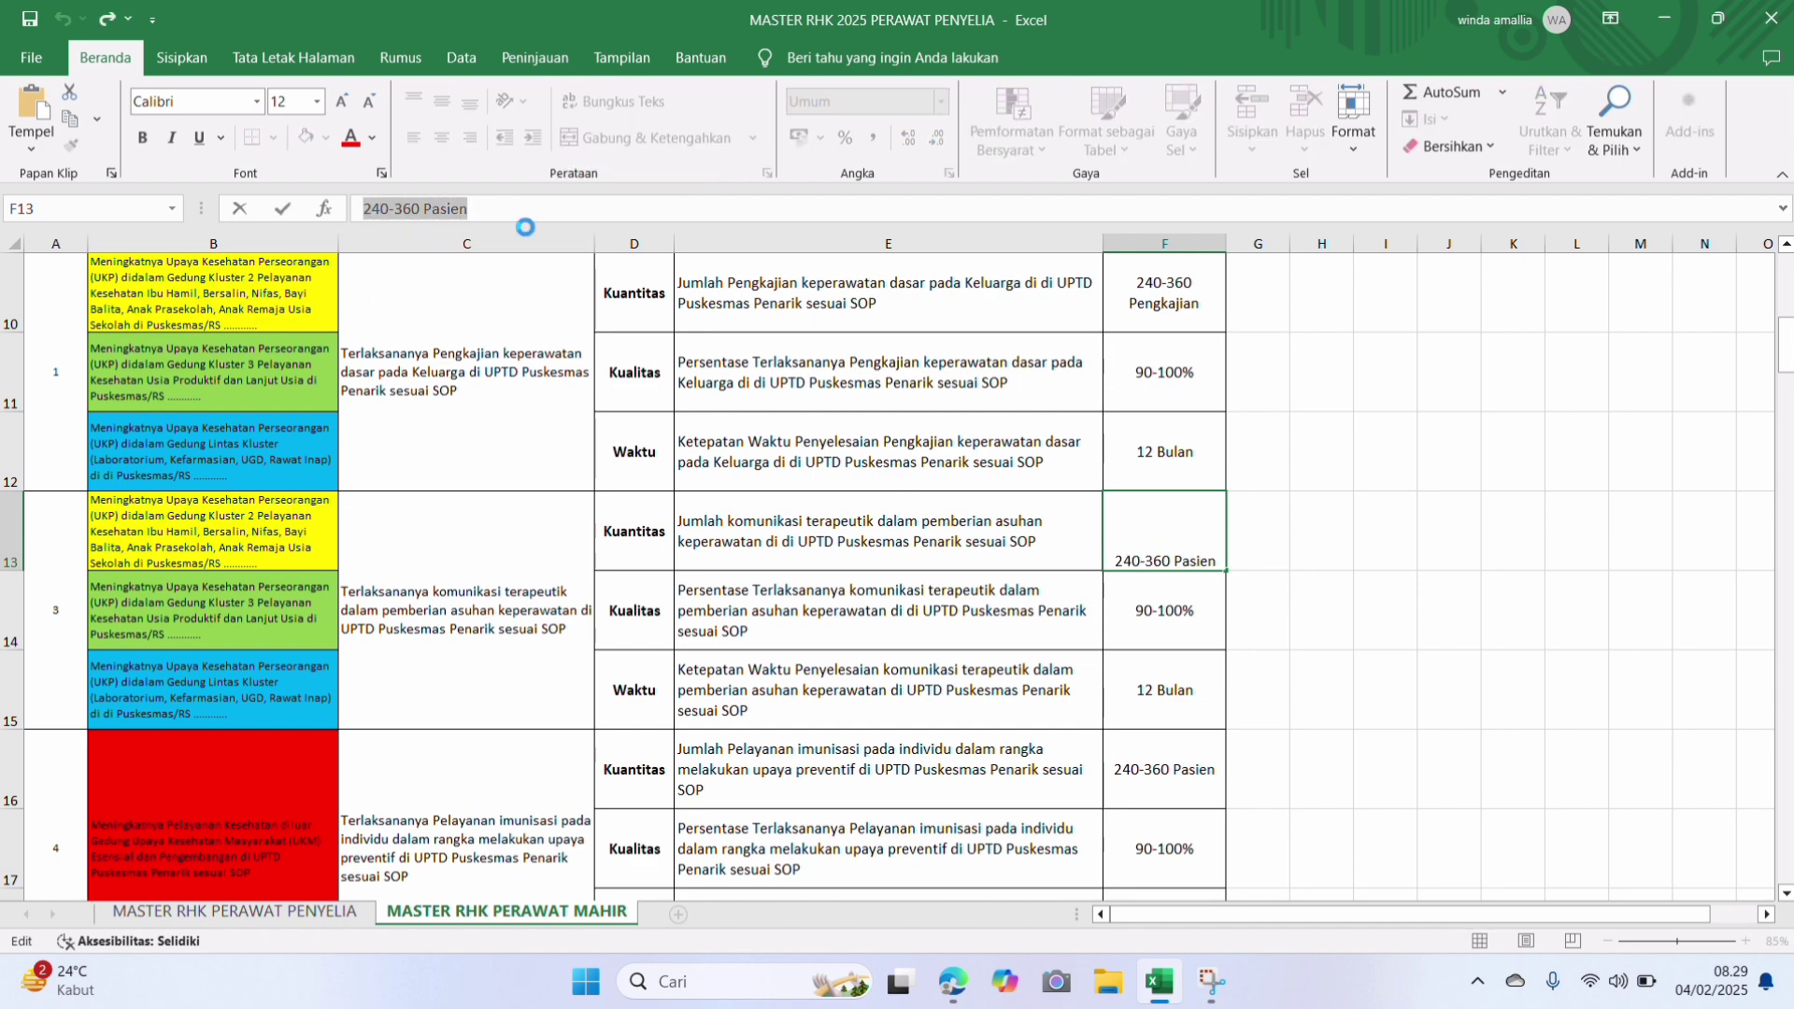
left_click(952, 981)
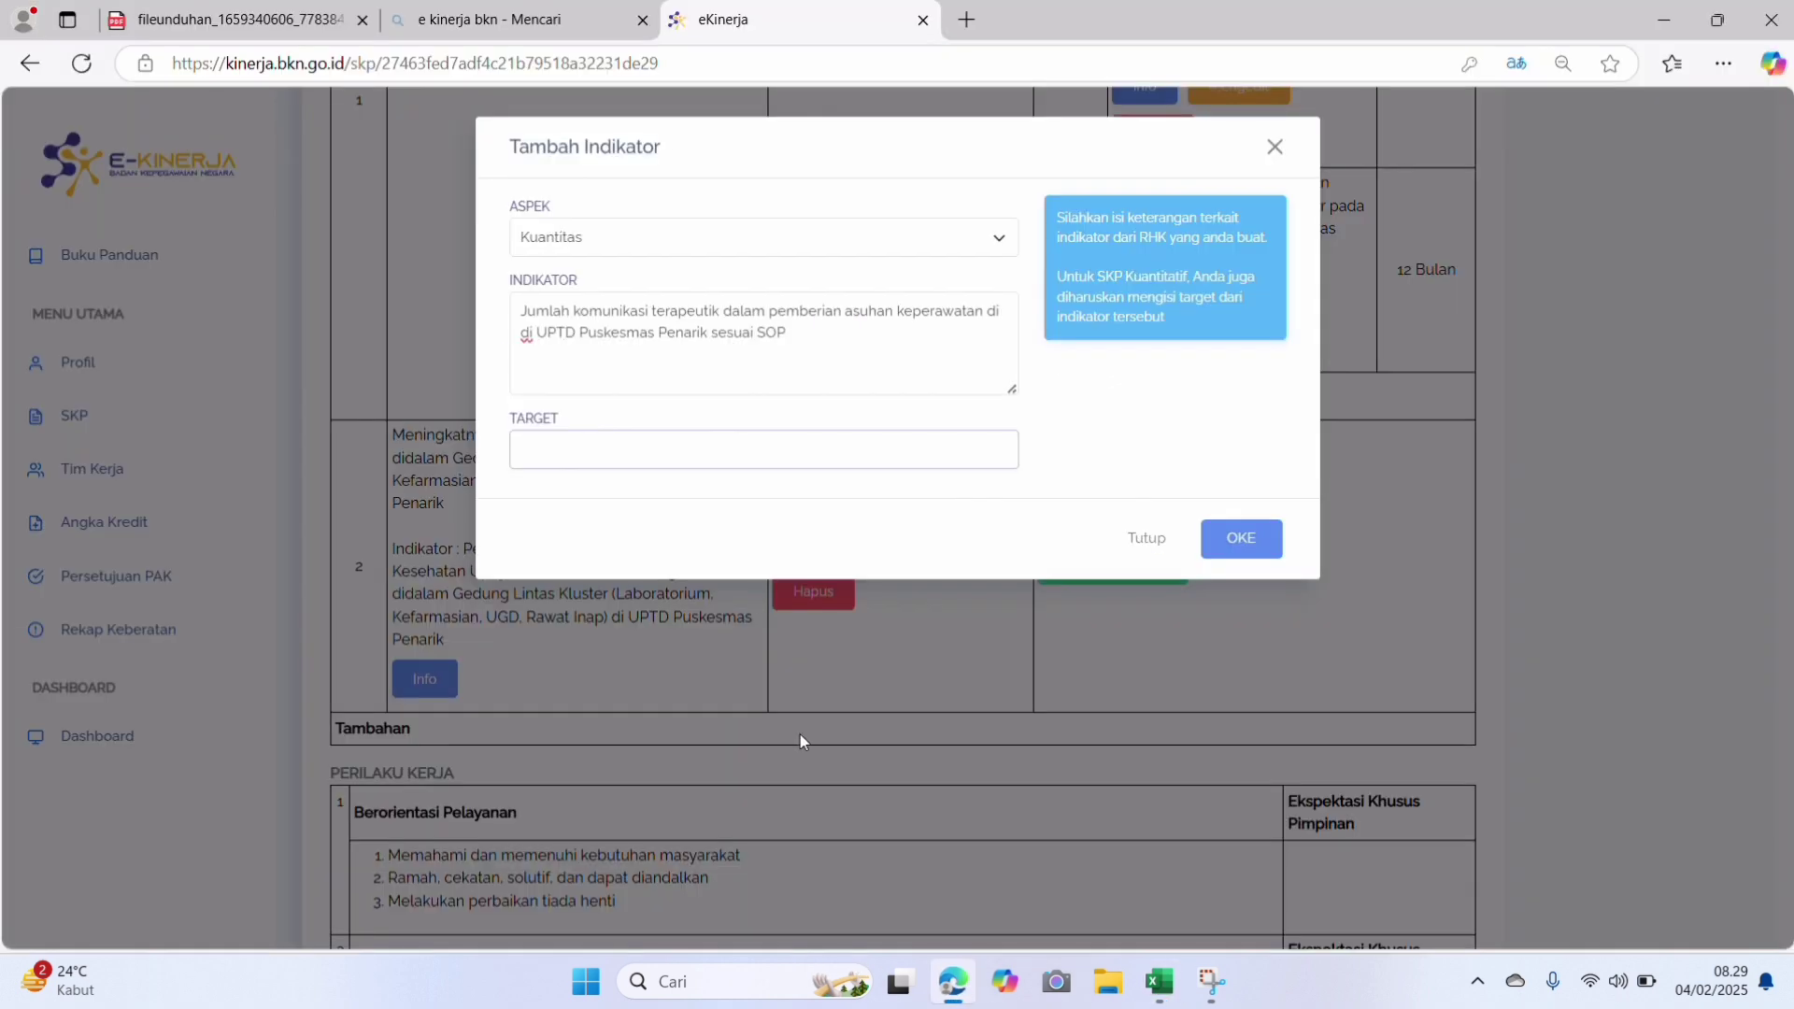
left_click(513, 458)
key("ctrl+v")
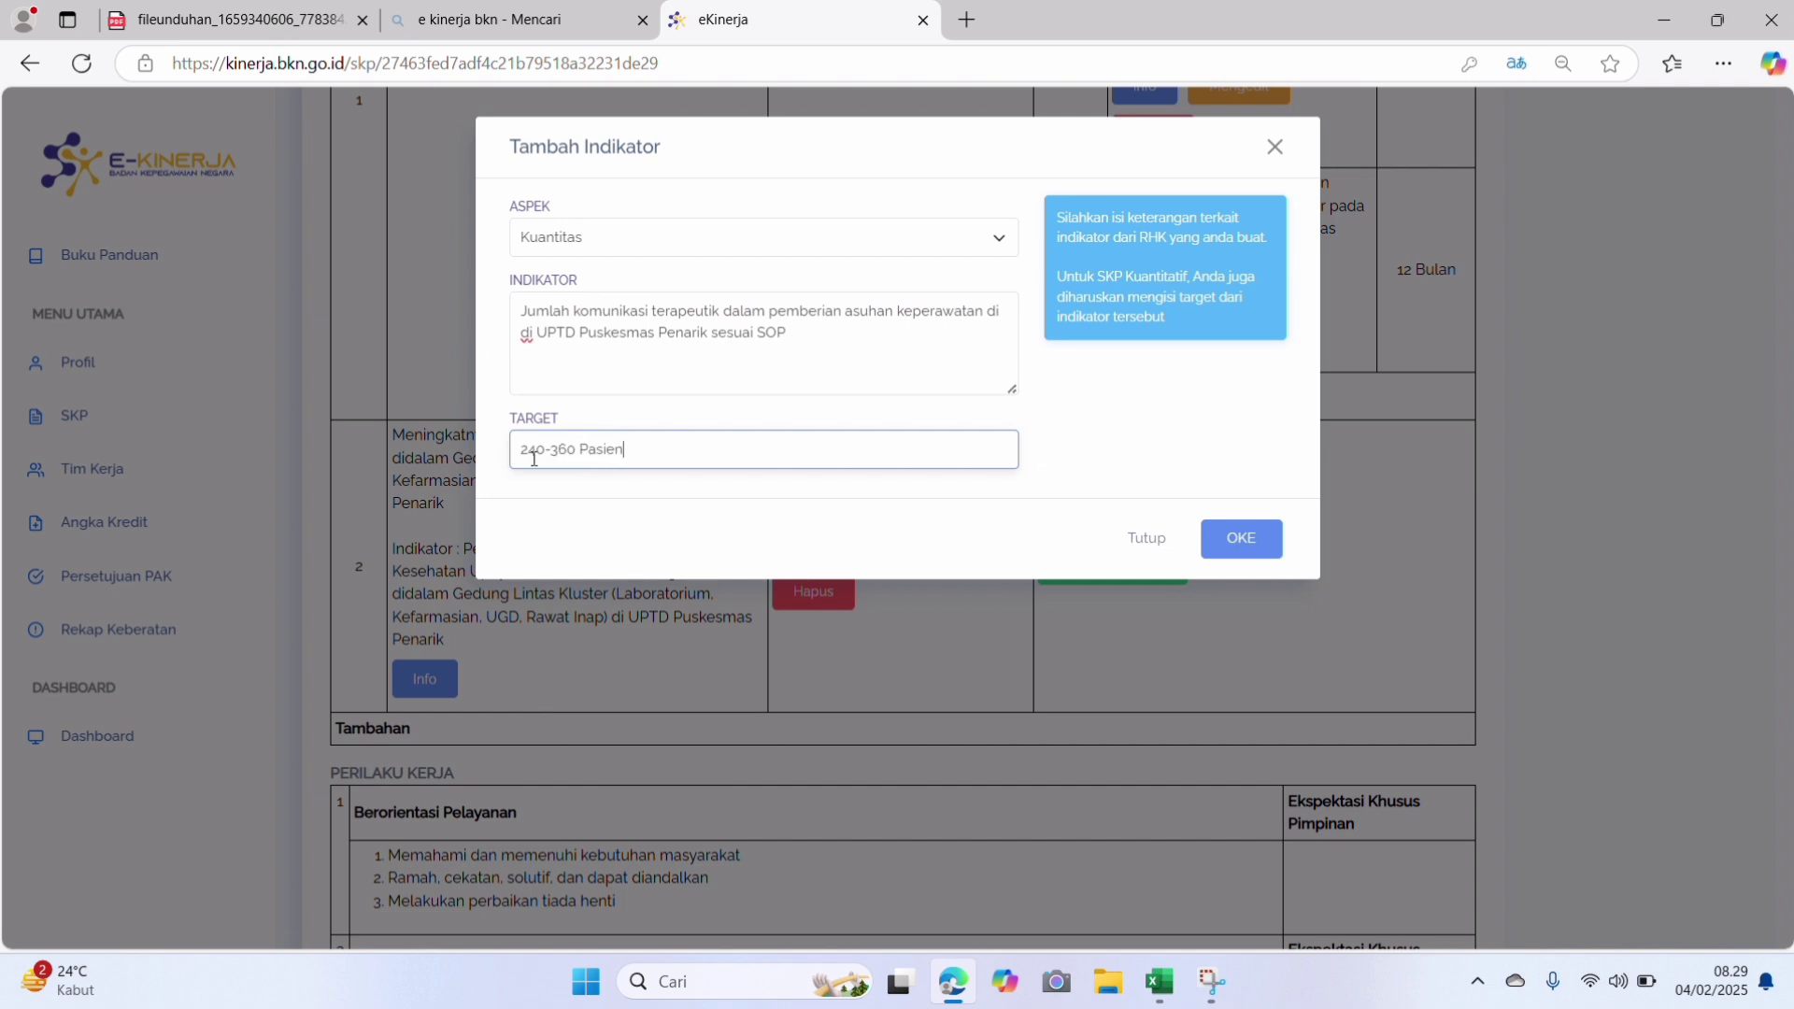
left_click(1234, 554)
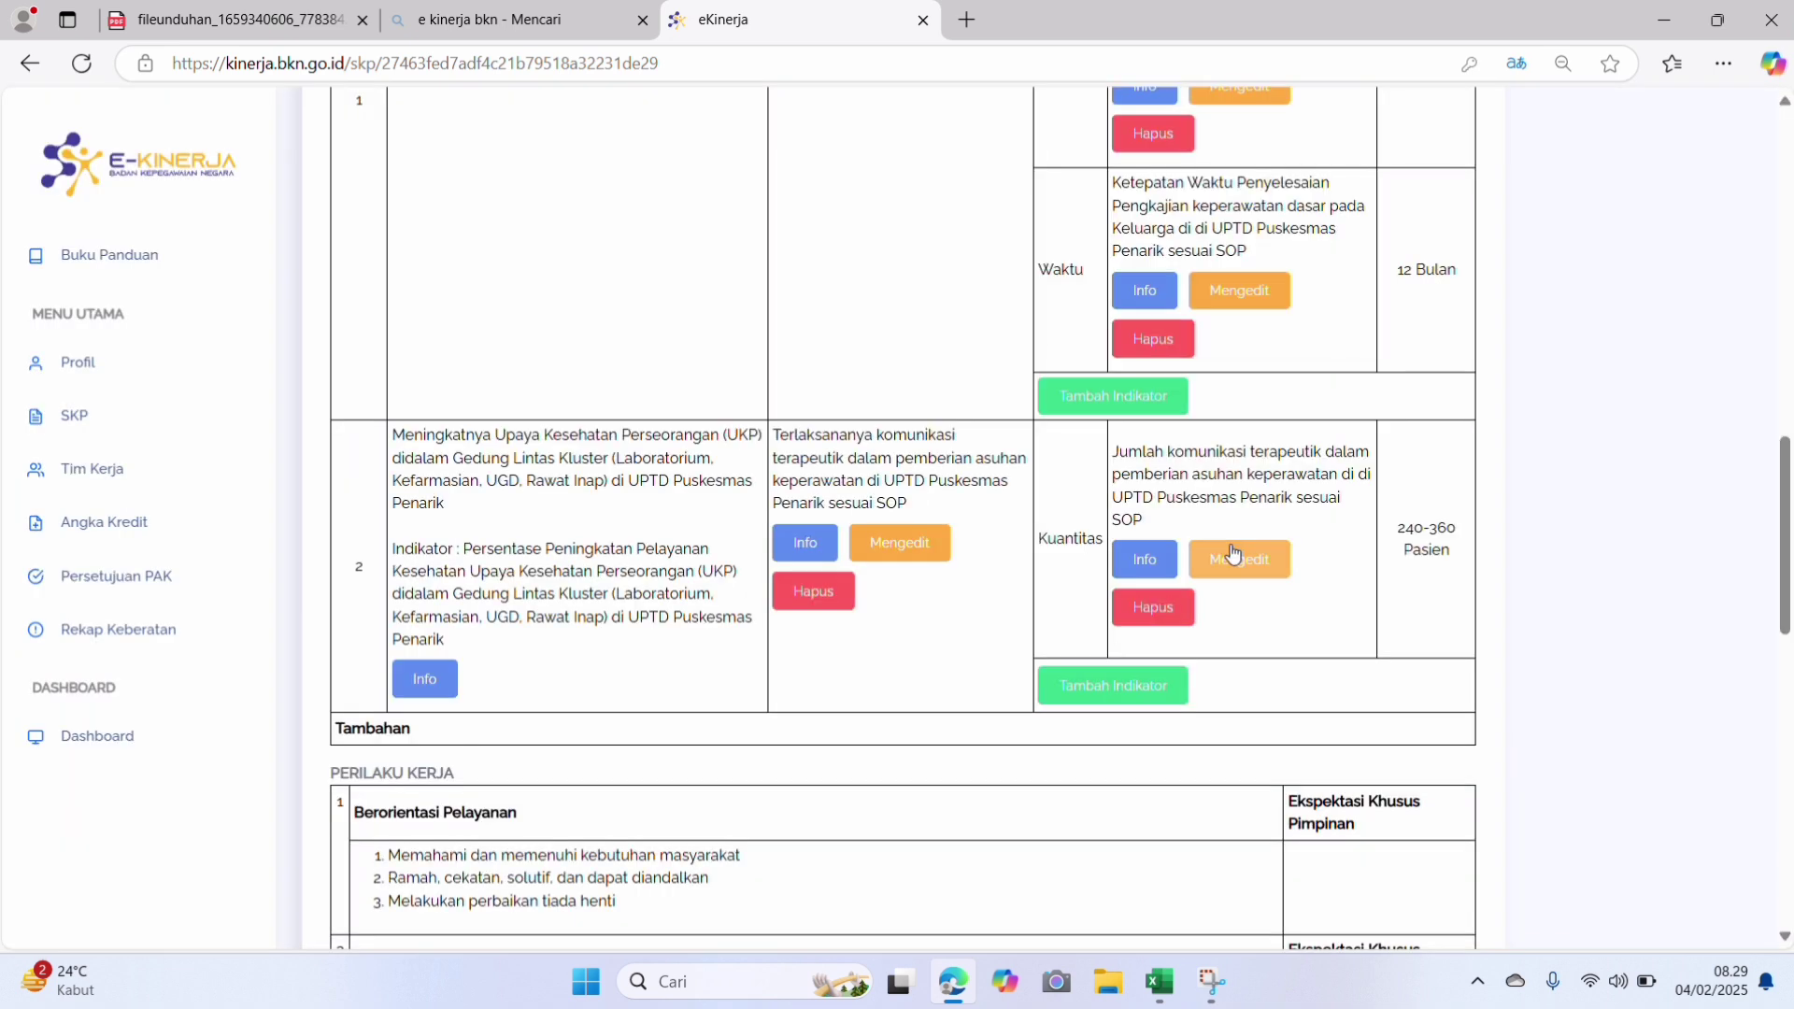
Step: Start another indicator for the komunikasi terapeutik RHK with the aspect Kualitas and place the cursor in the Indikator field
left_click(1146, 708)
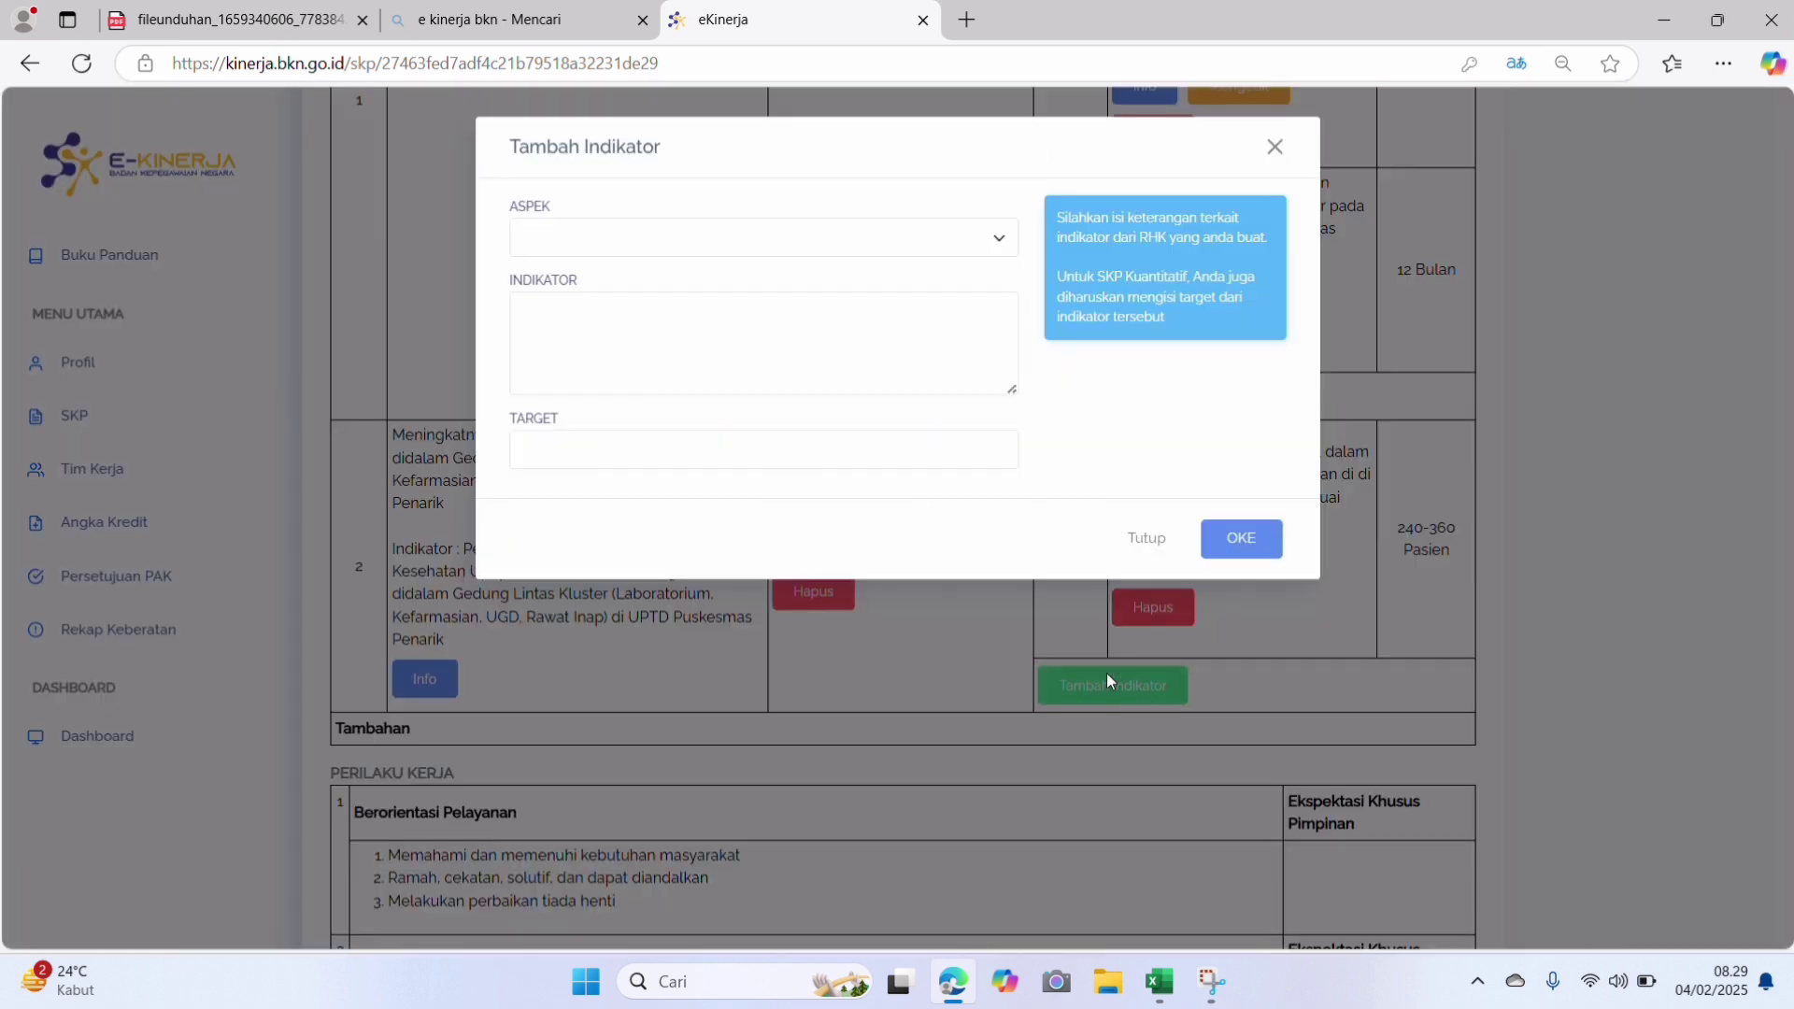
left_click(574, 243)
left_click(573, 278)
left_click(593, 332)
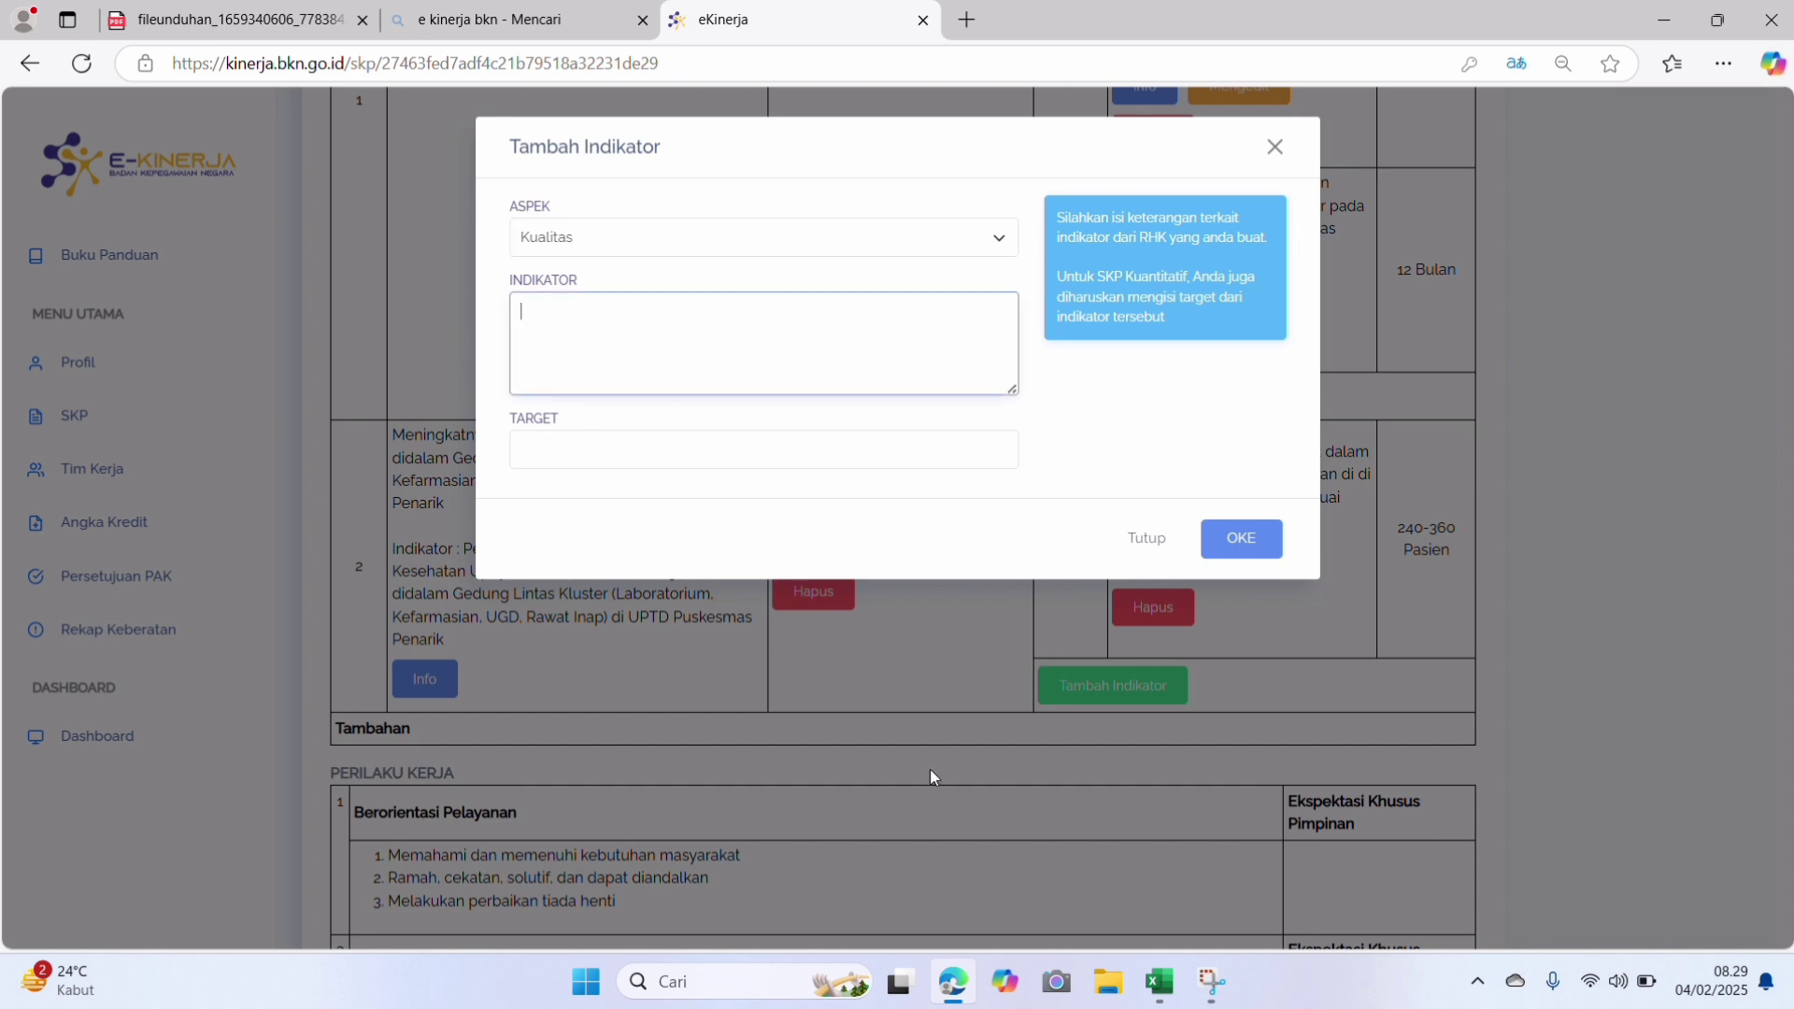
Step: Copy the Kualitas indicator text from cell E14 in Excel into the Indikator field of the eKinerja form
left_click(1183, 991)
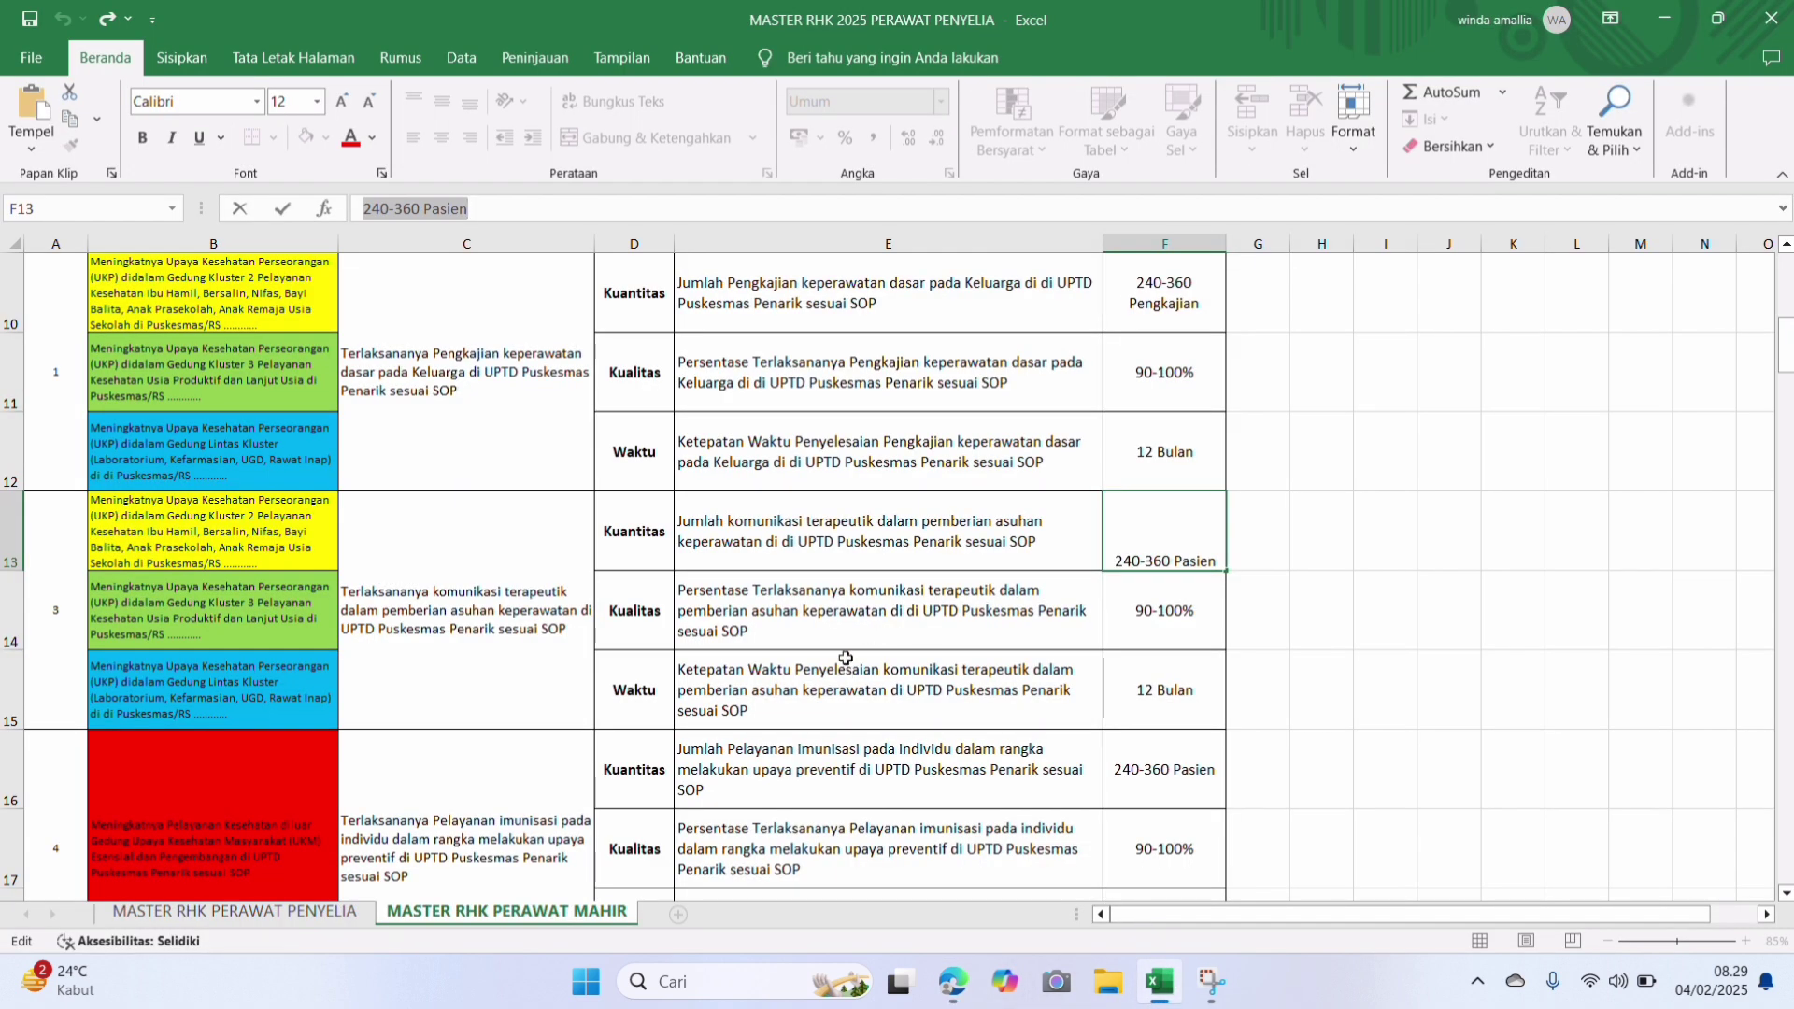
left_click(804, 584)
left_click_drag(366, 207, 1714, 285)
key("ctrl+c")
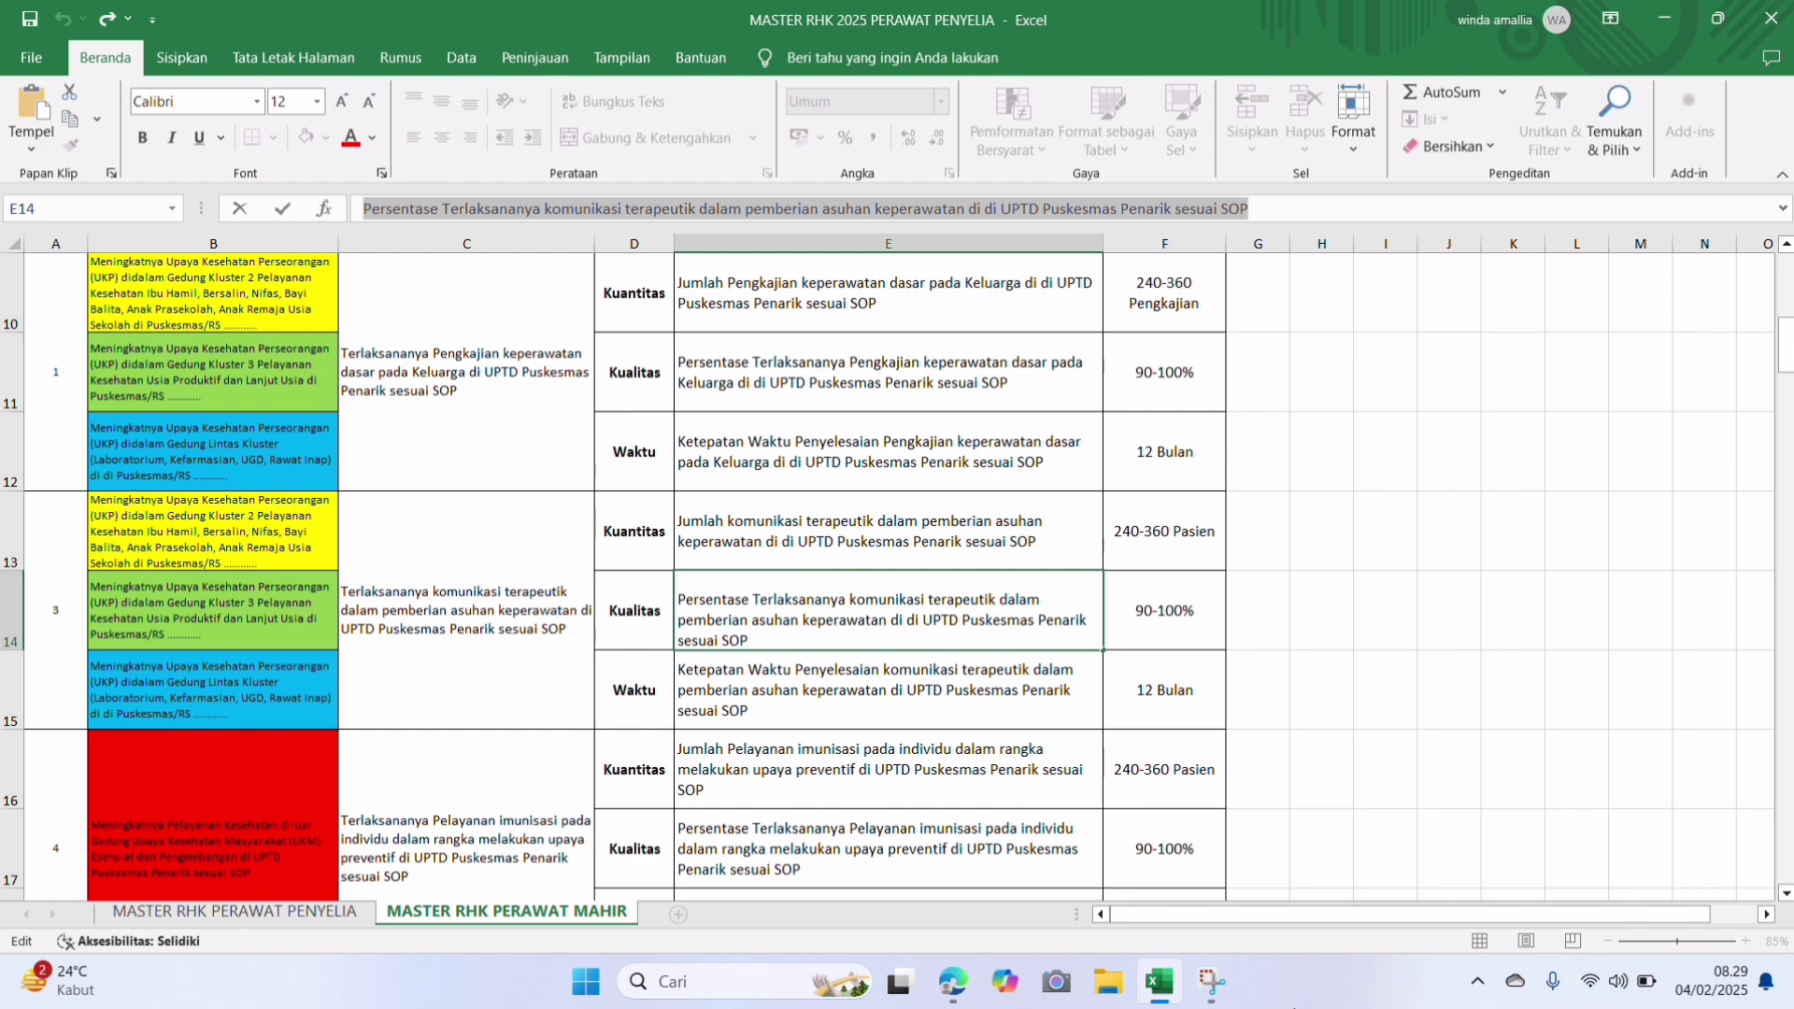
left_click(953, 989)
left_click(661, 329)
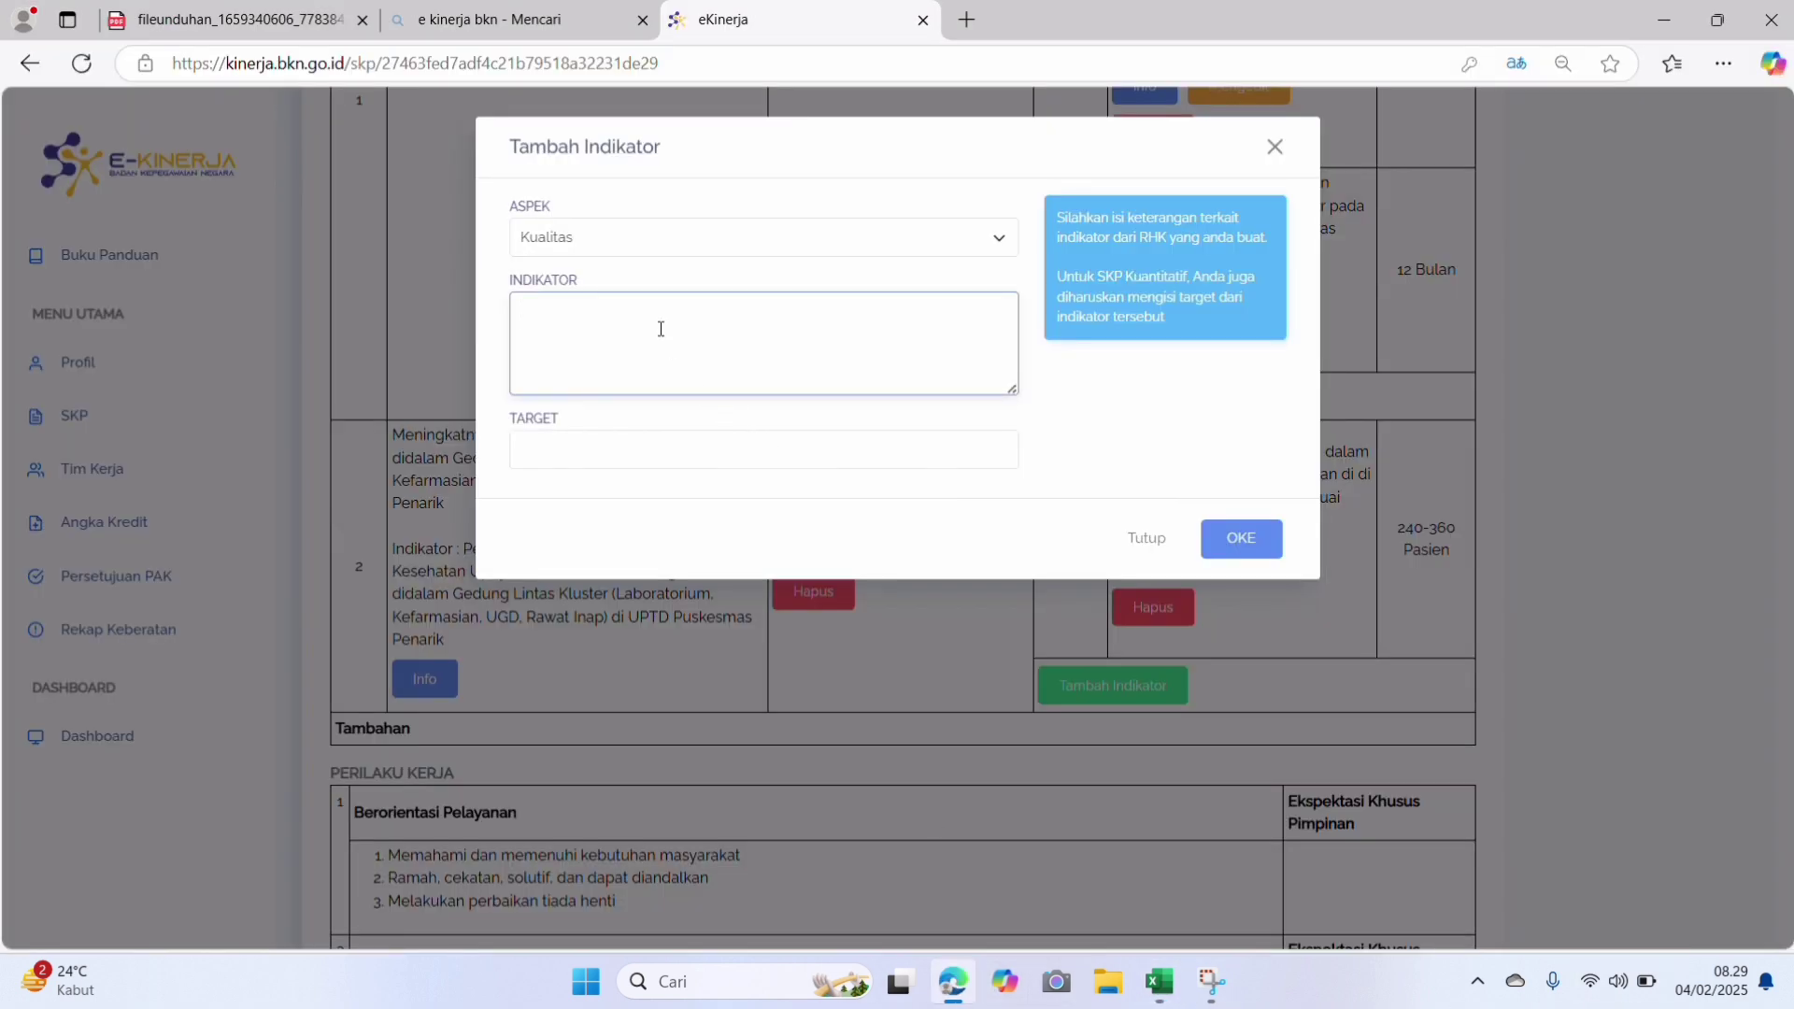
key("ctrl+v")
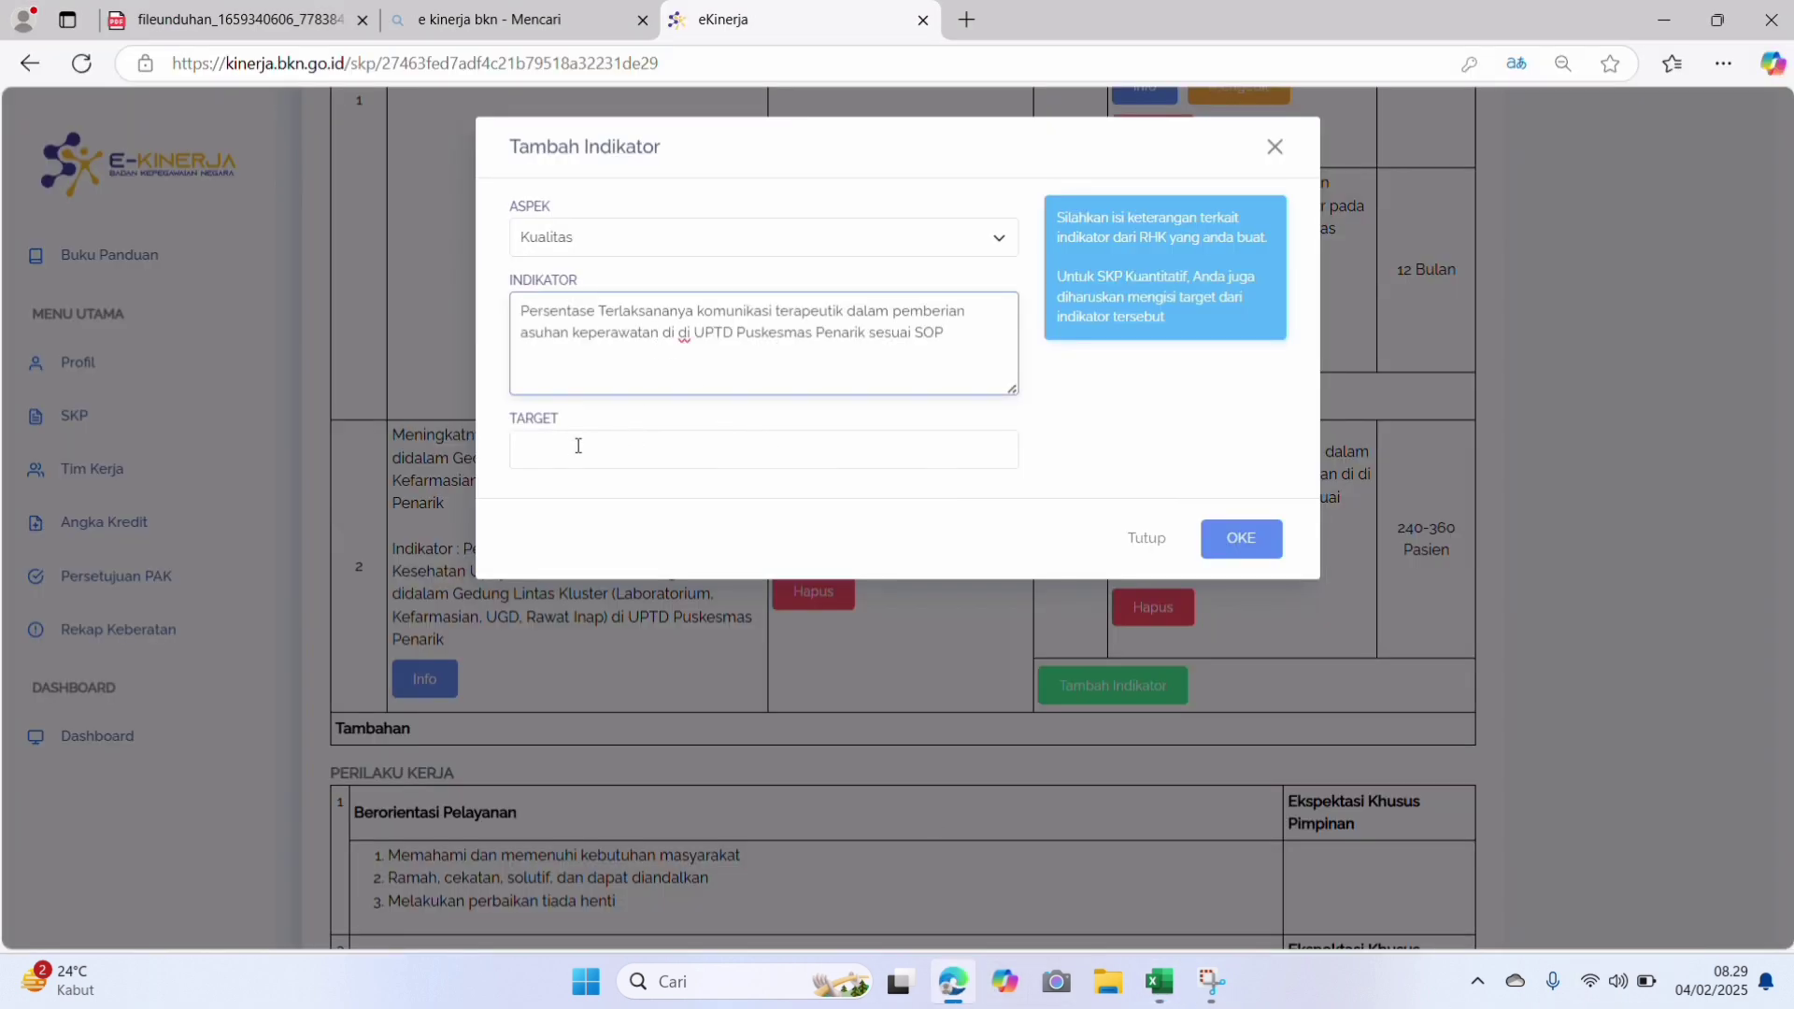
Step: Set the Kualitas indicator's target to 90-100% and save the indicator
left_click(544, 438)
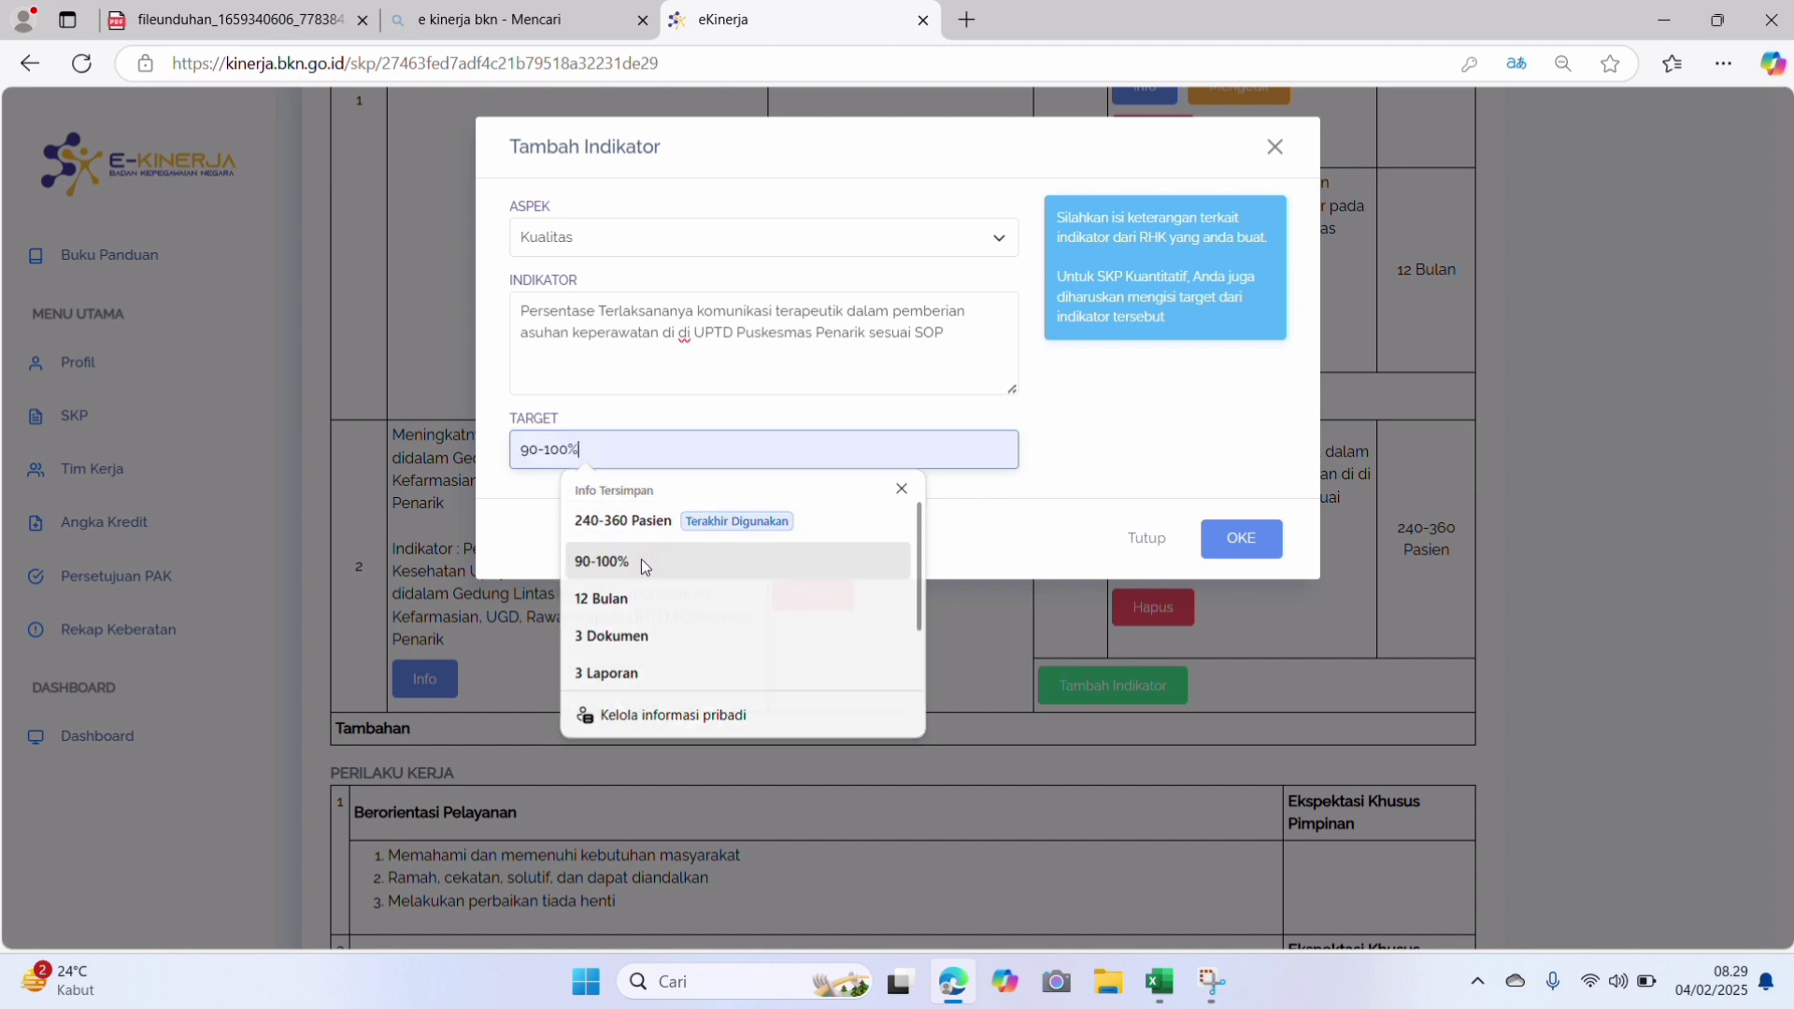
left_click(642, 559)
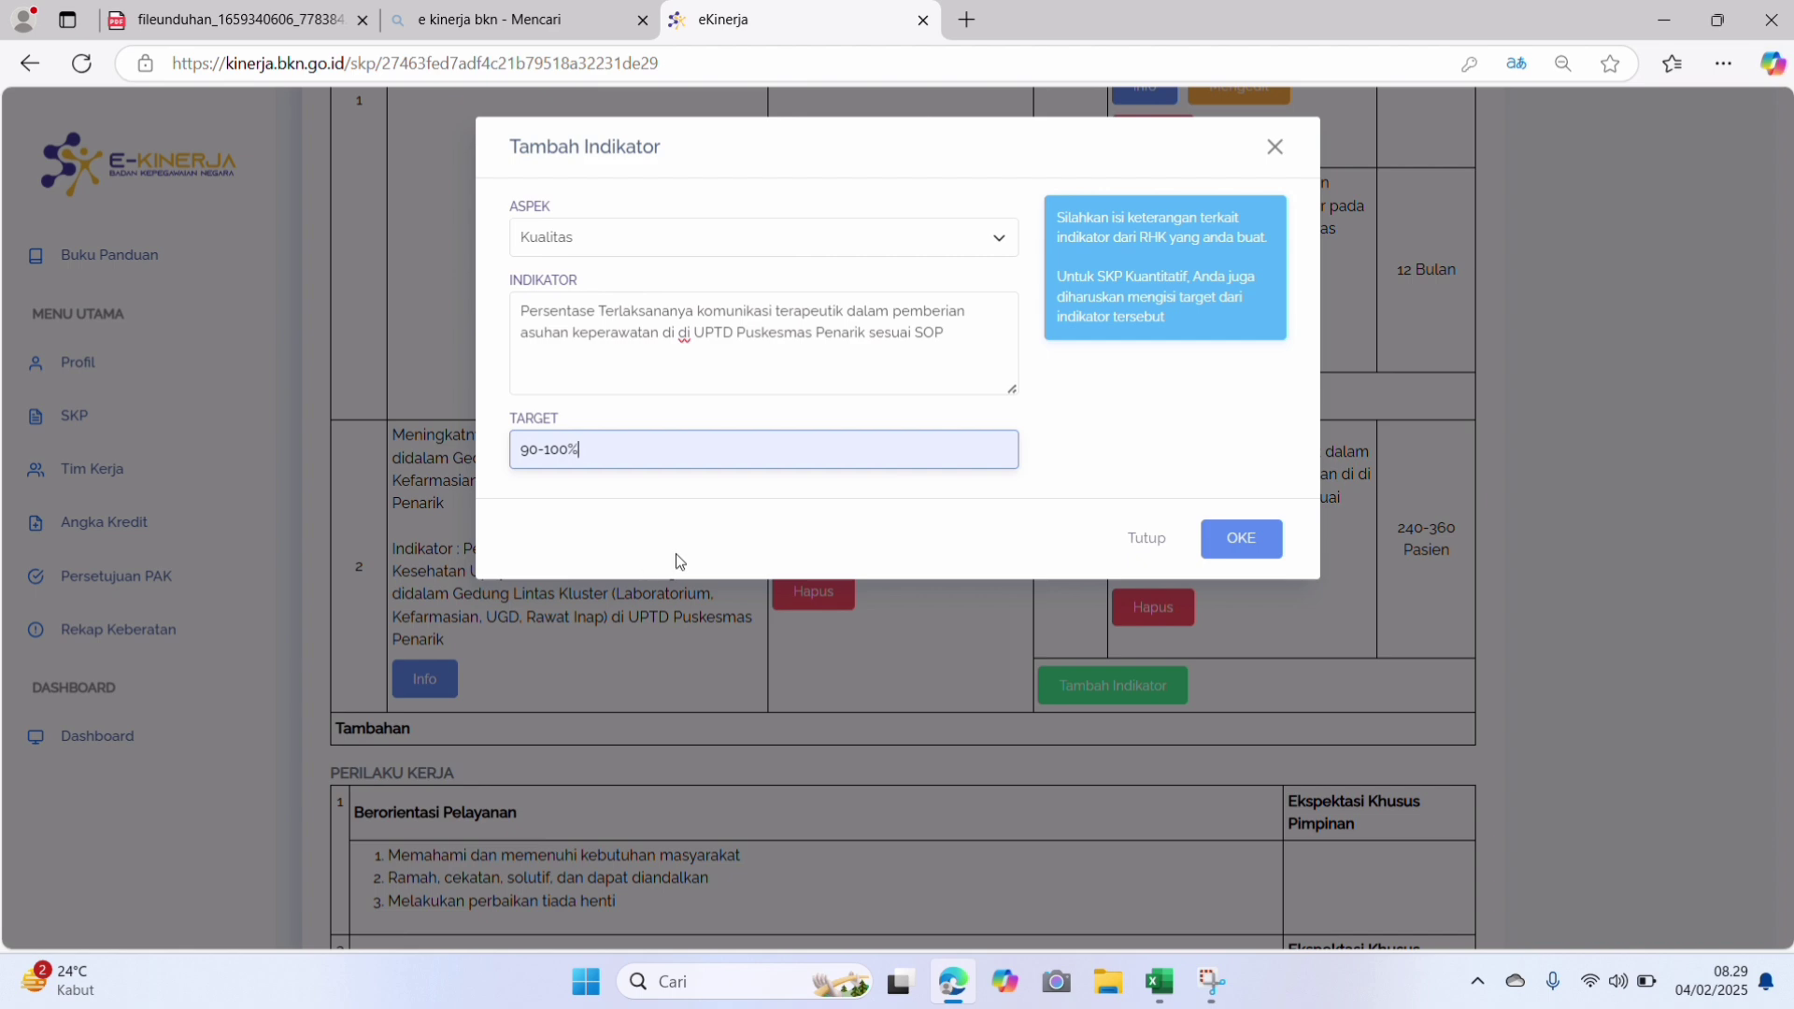
left_click(1258, 539)
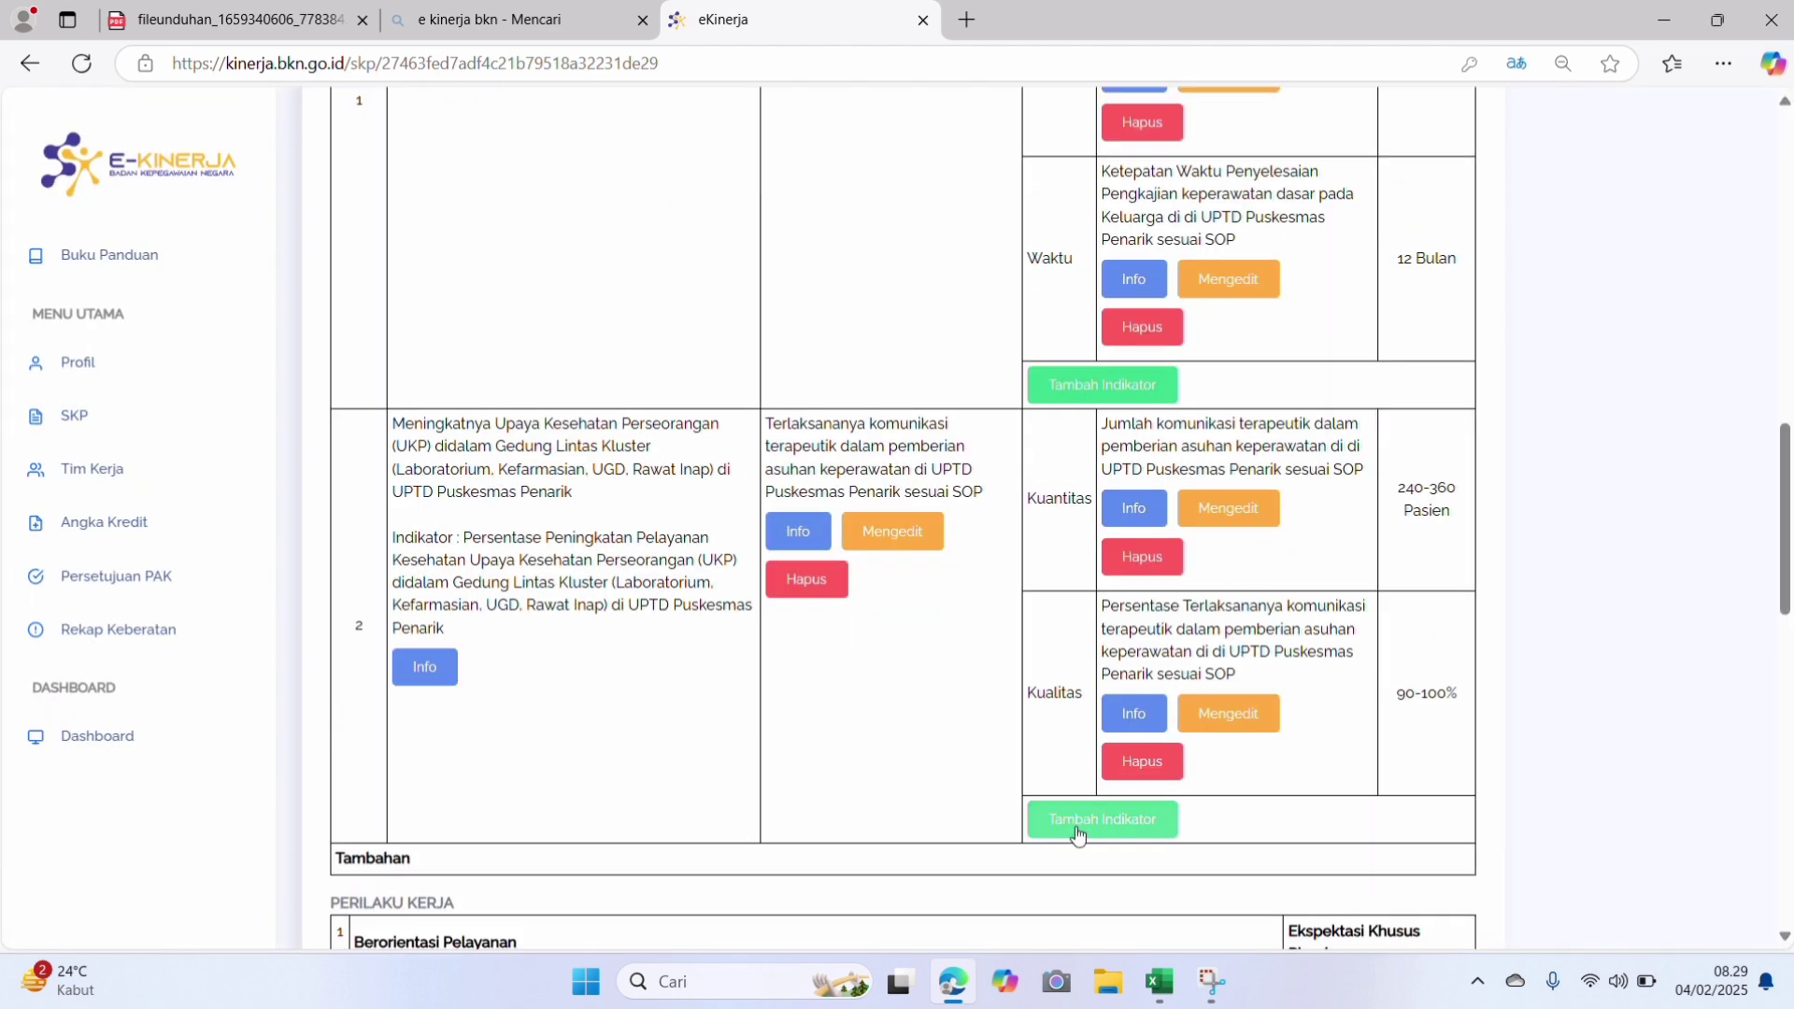
Step: Start another indicator for the komunikasi terapeutik RHK with the aspect Waktu and place the cursor in the Indikator field
left_click(1080, 832)
left_click(598, 242)
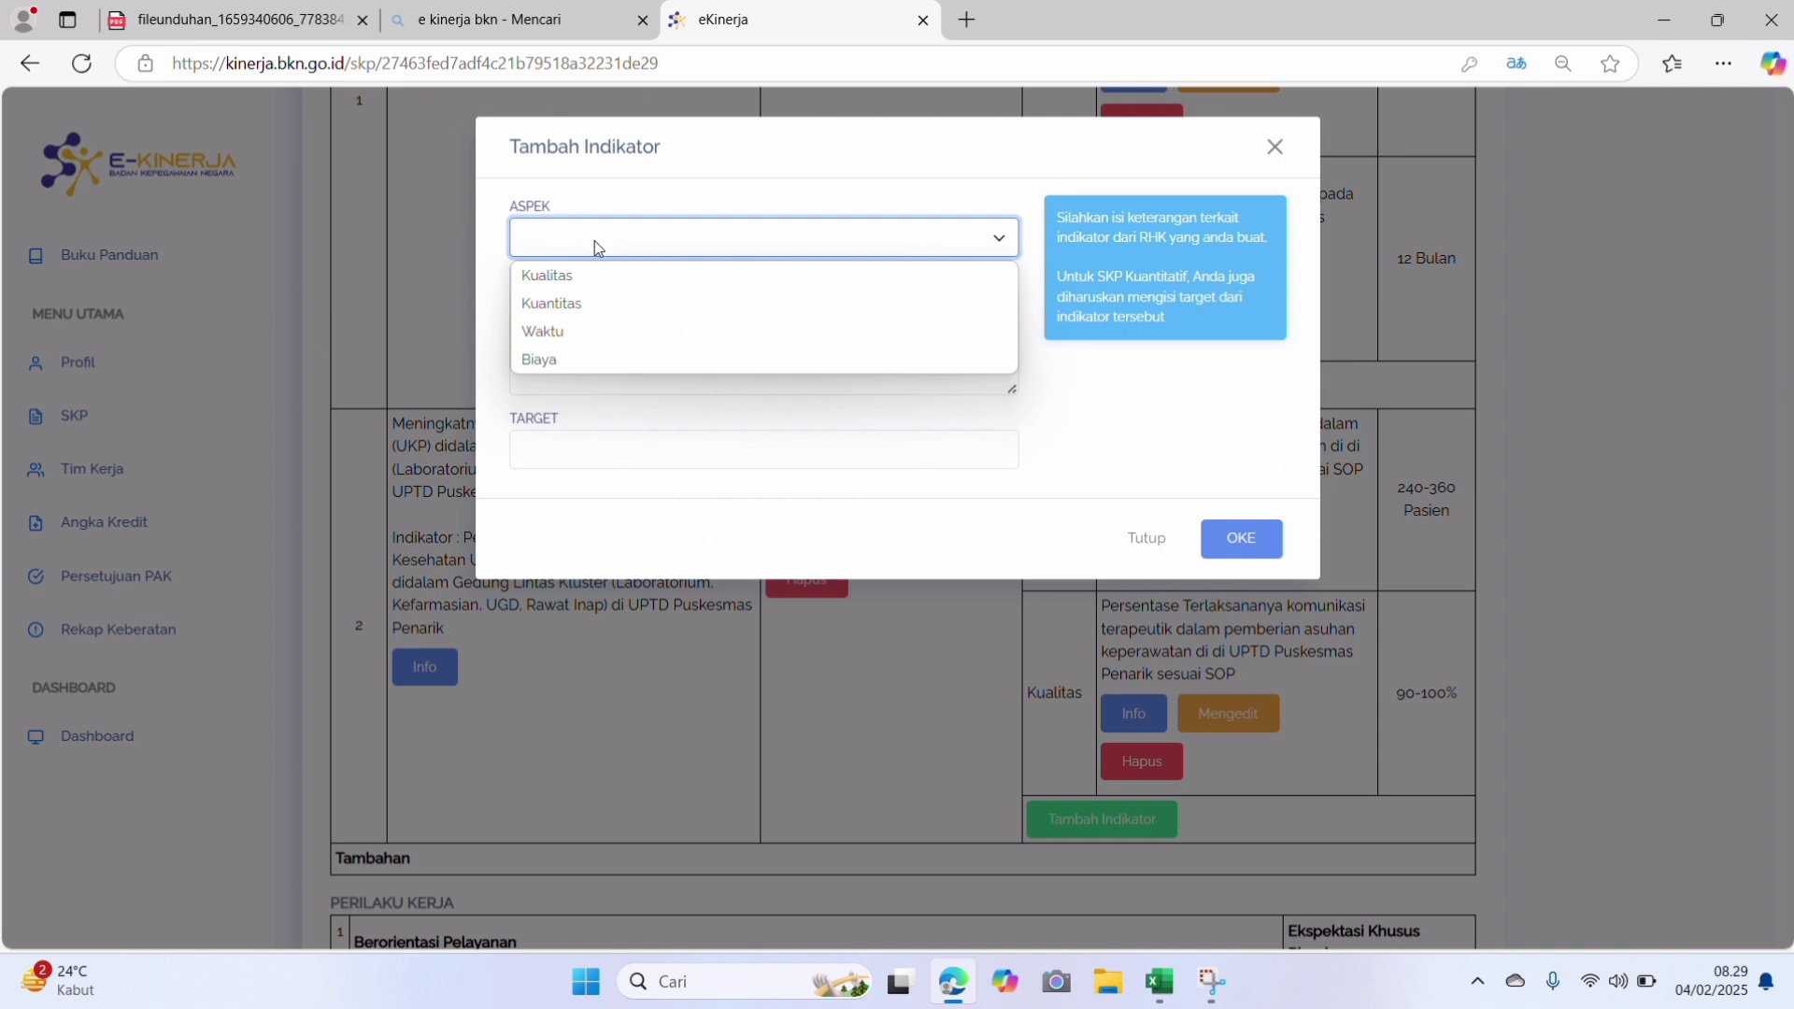
left_click(569, 333)
left_click(572, 318)
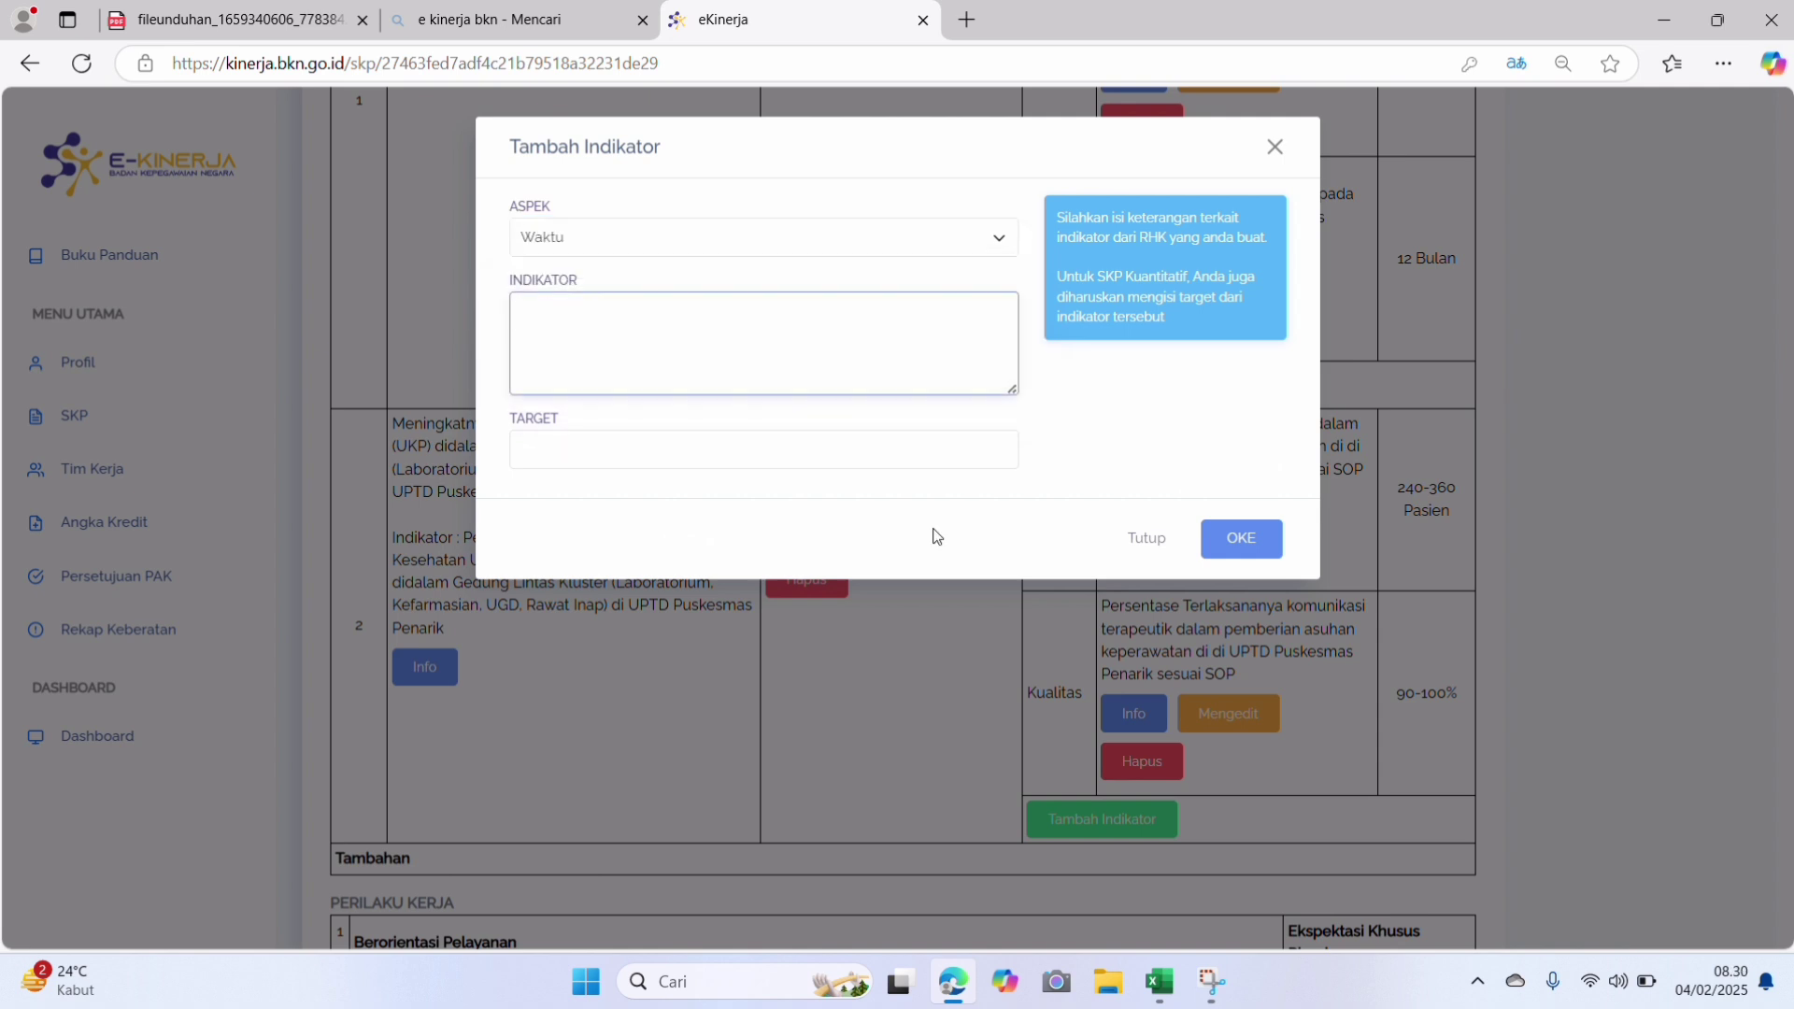
Step: Copy the Waktu indicator text from cell E15 in Excel into the Indikator field of the eKinerja form
left_click(1158, 981)
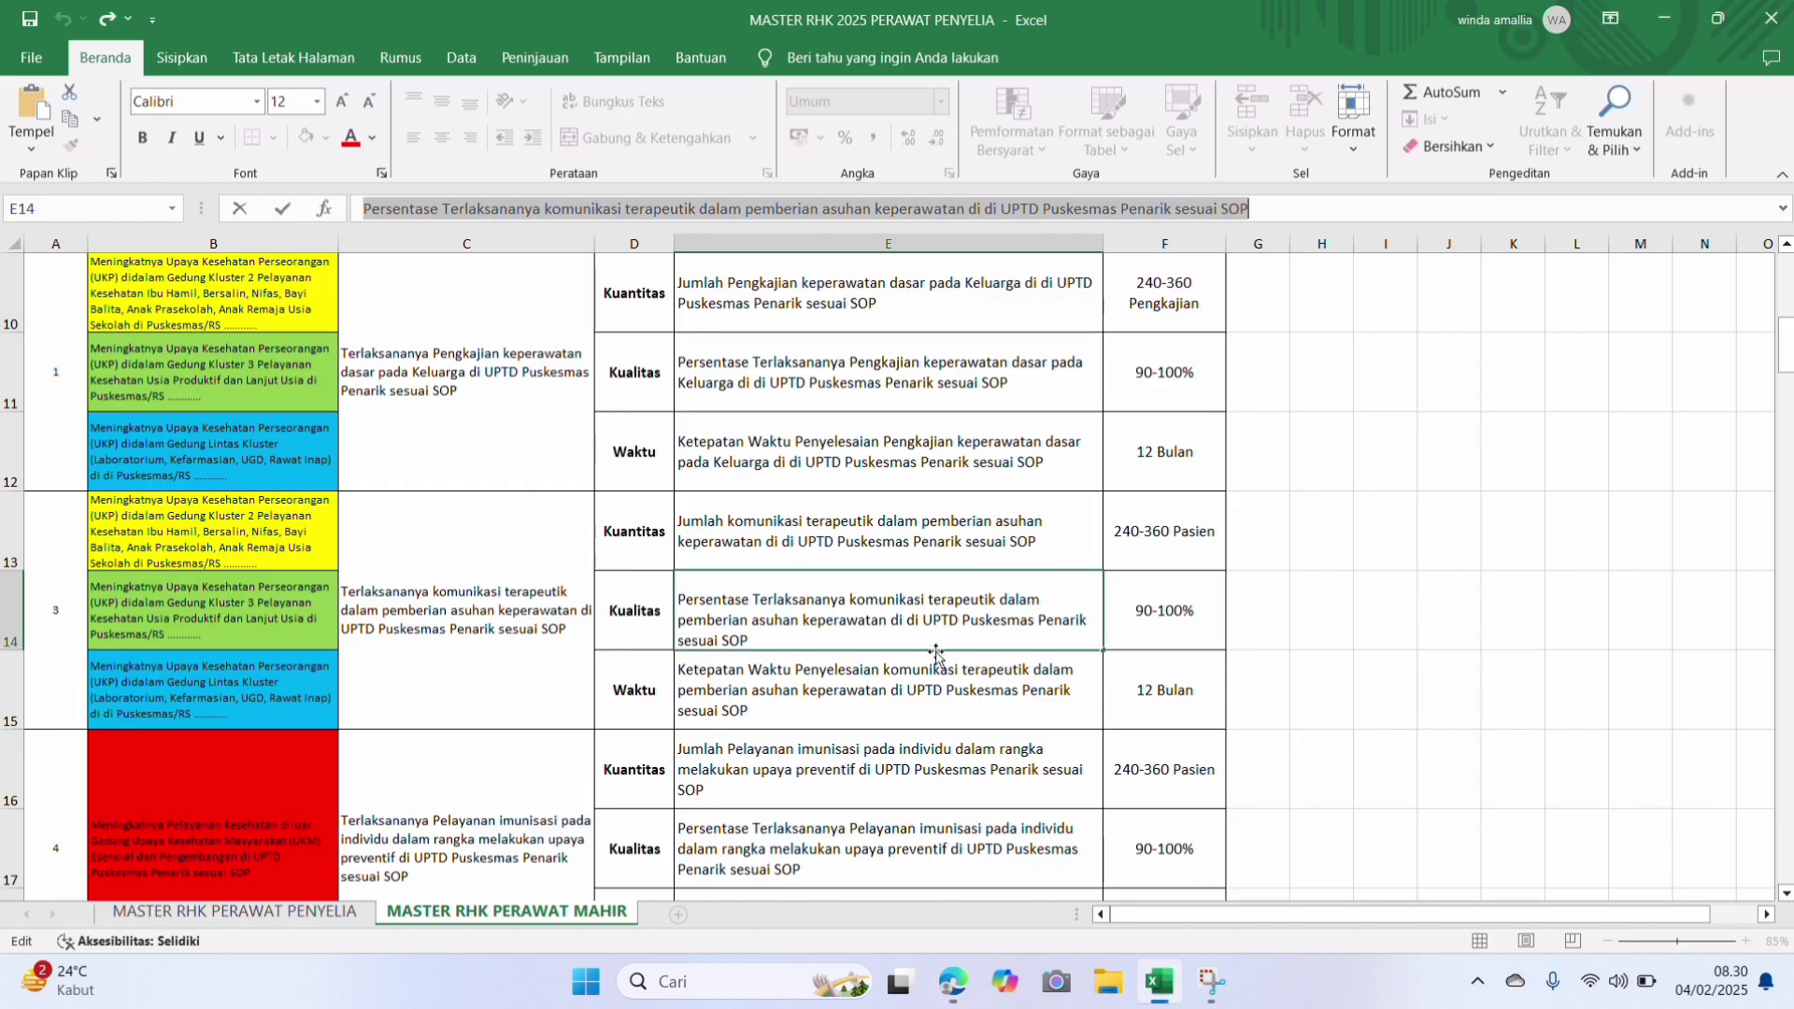
left_click(795, 691)
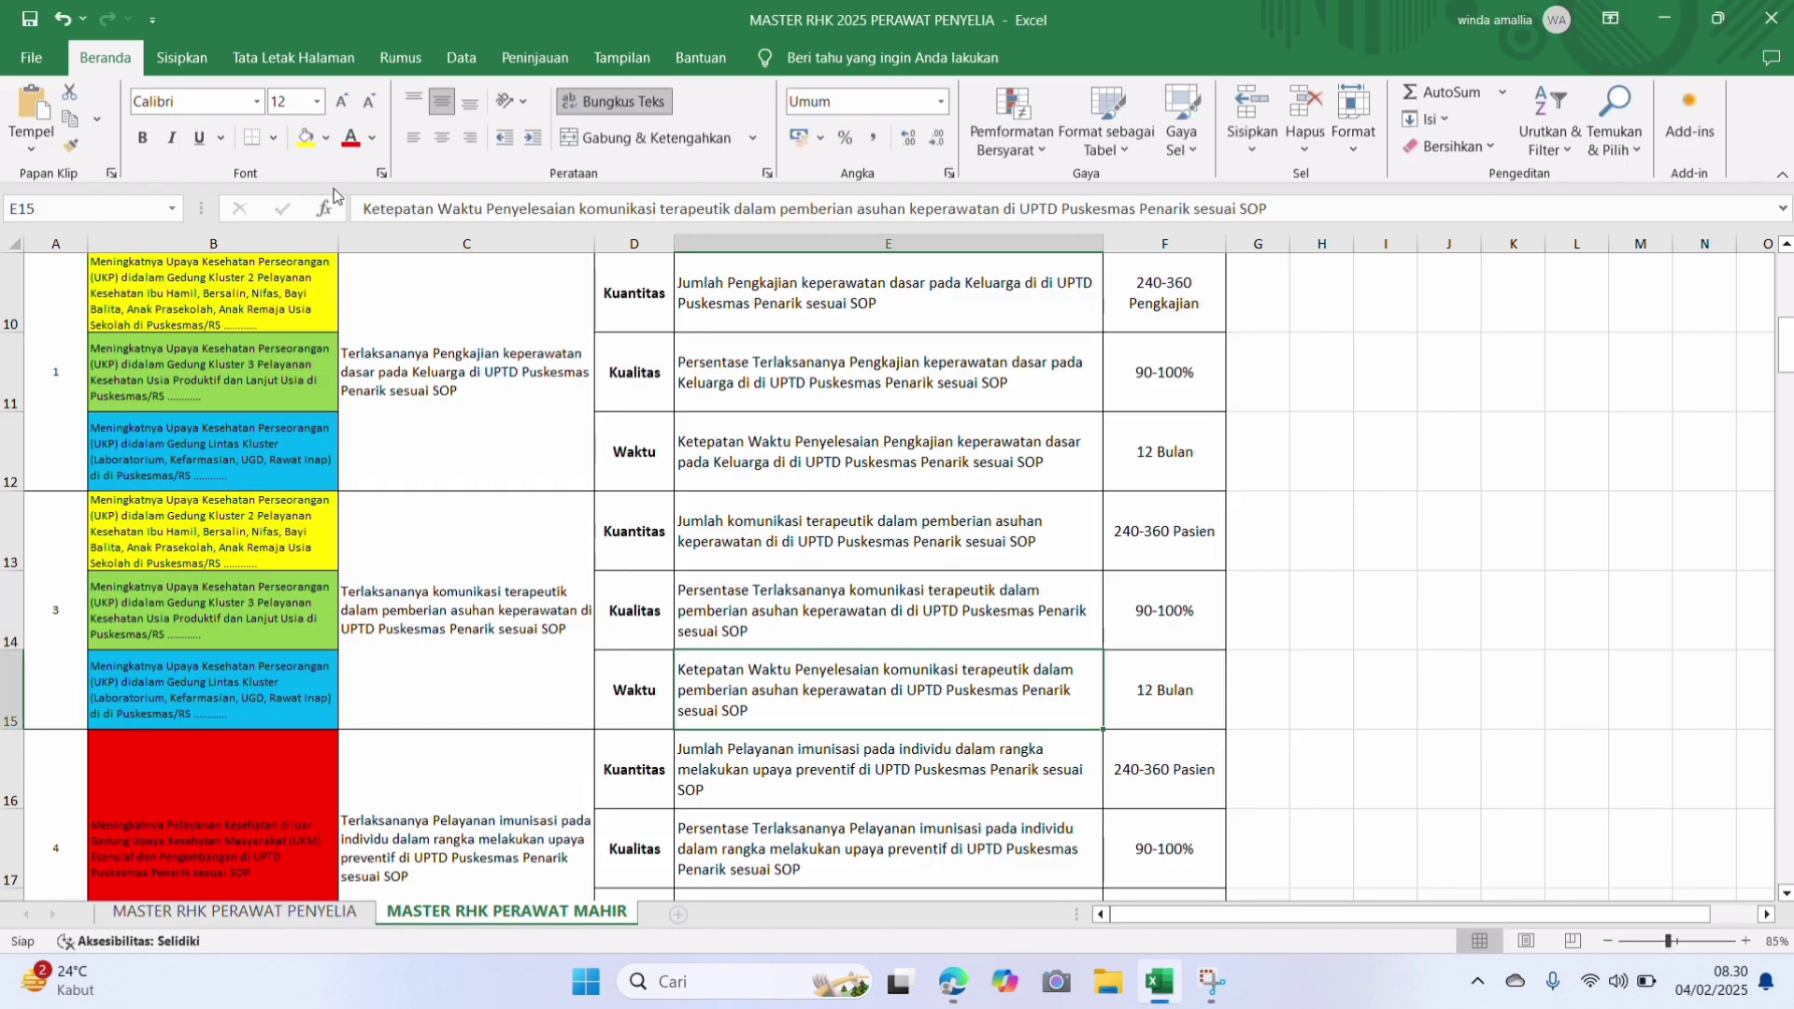
left_click_drag(360, 209, 1651, 226)
key("ctrl+c")
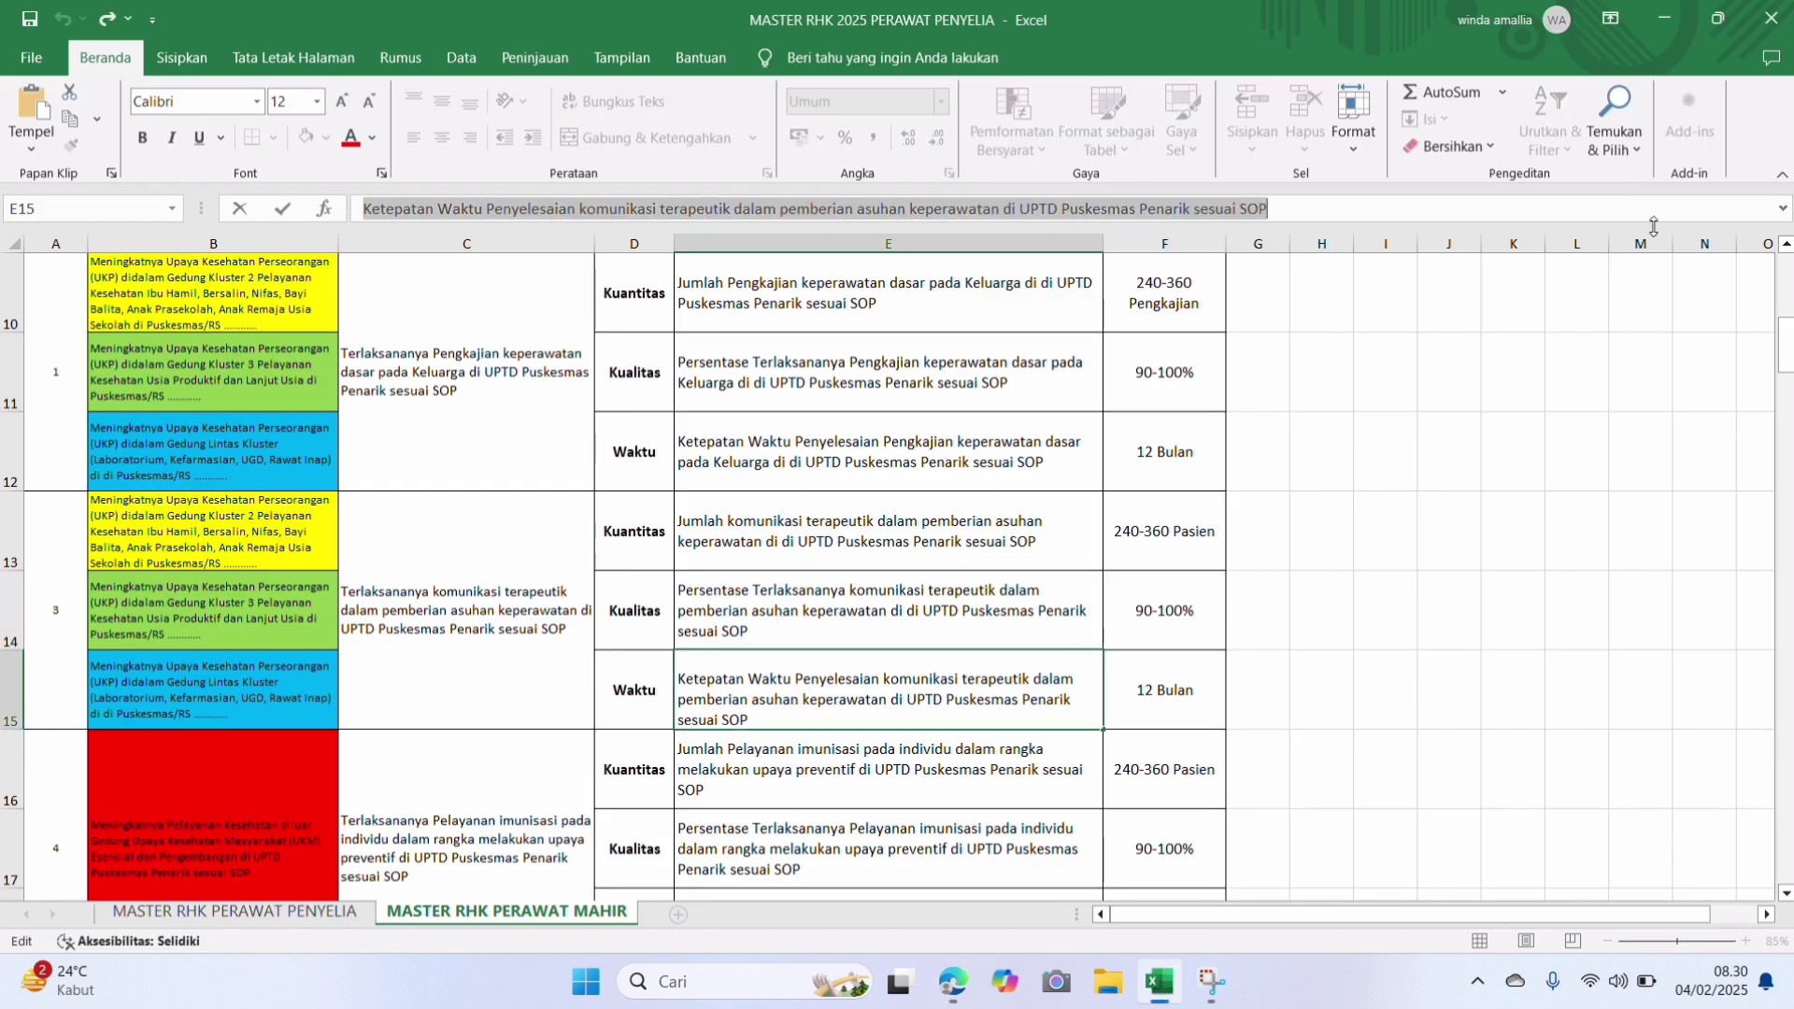
left_click(953, 981)
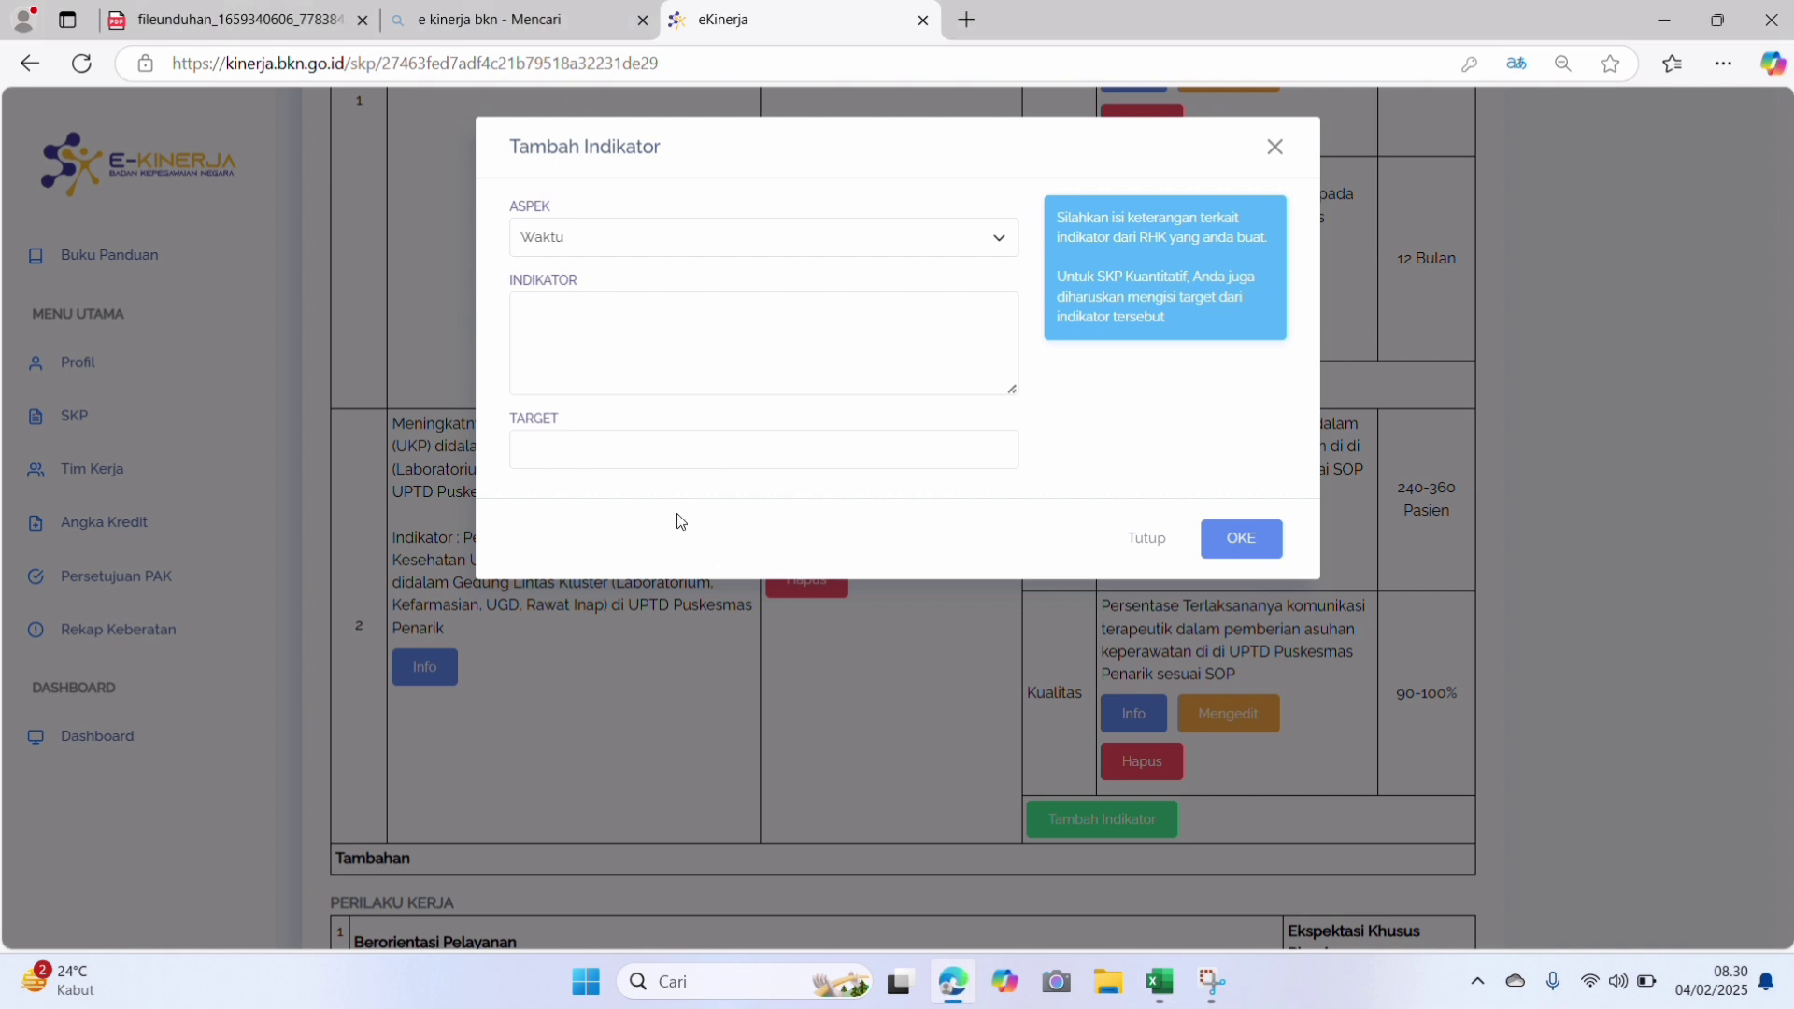
left_click(593, 328)
key("ctrl+v")
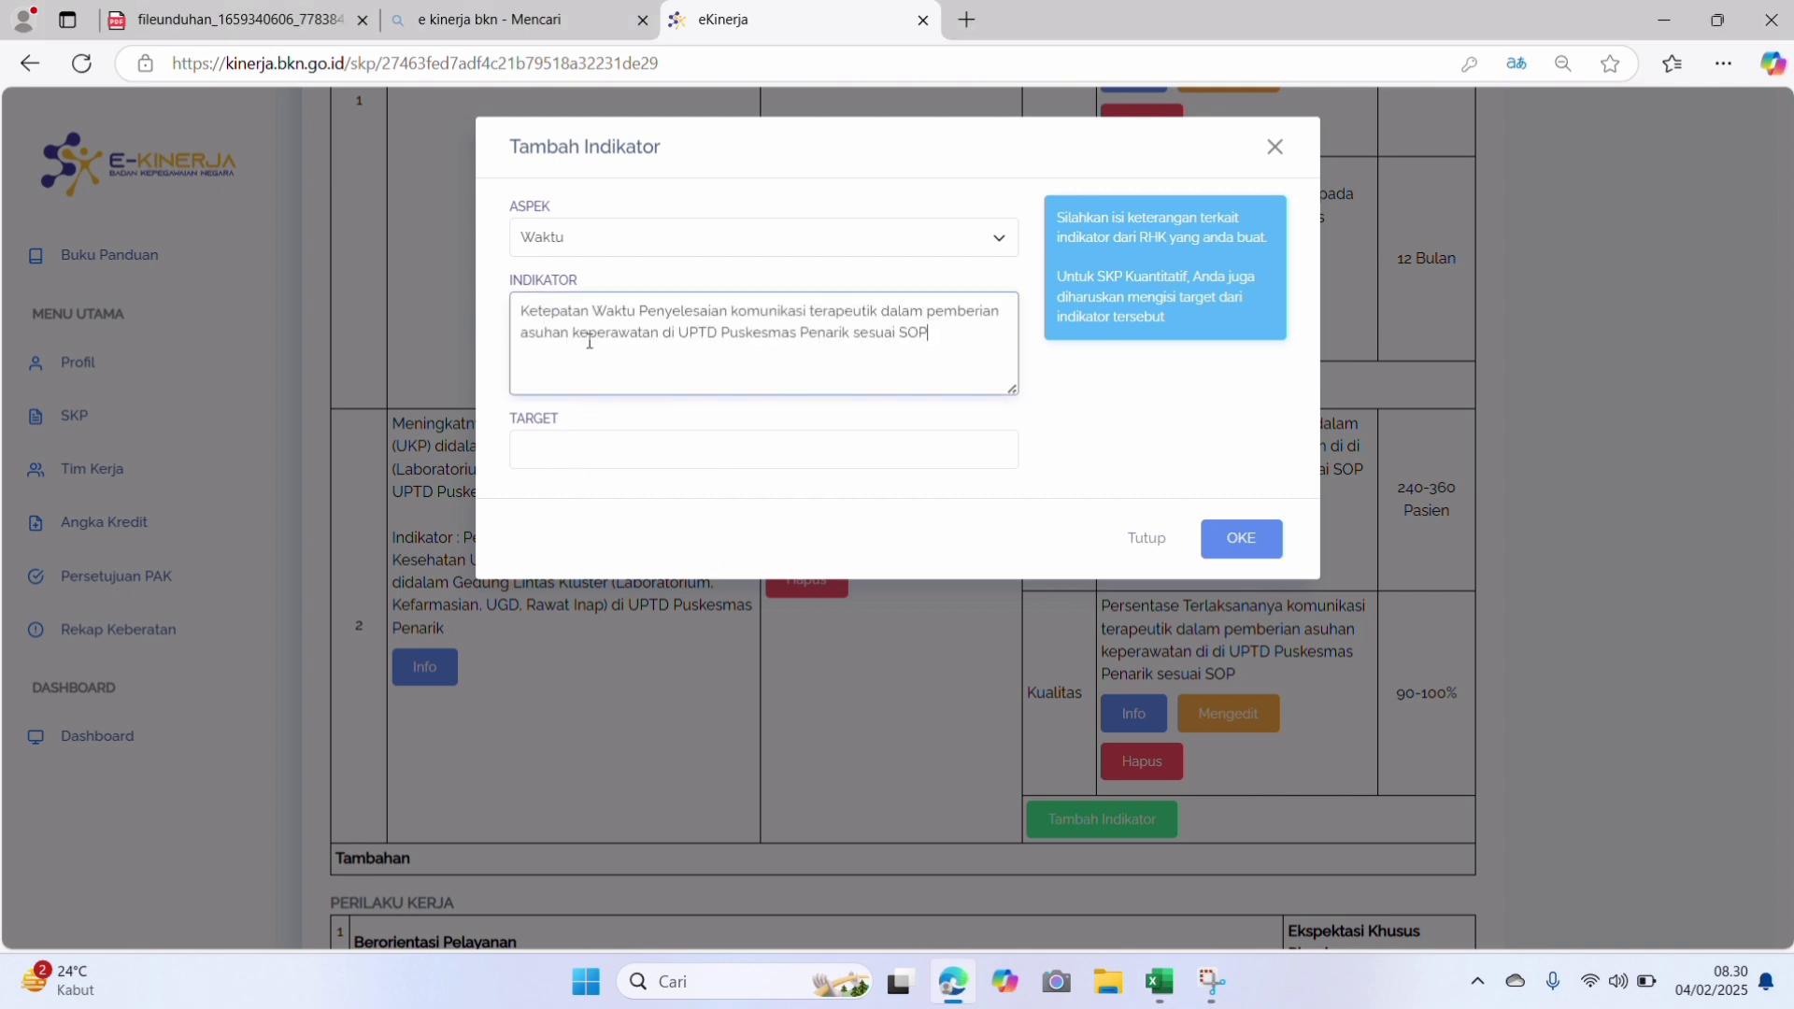
Step: Set the Waktu indicator's target to 12 Bulan and save the indicator
left_click(525, 452)
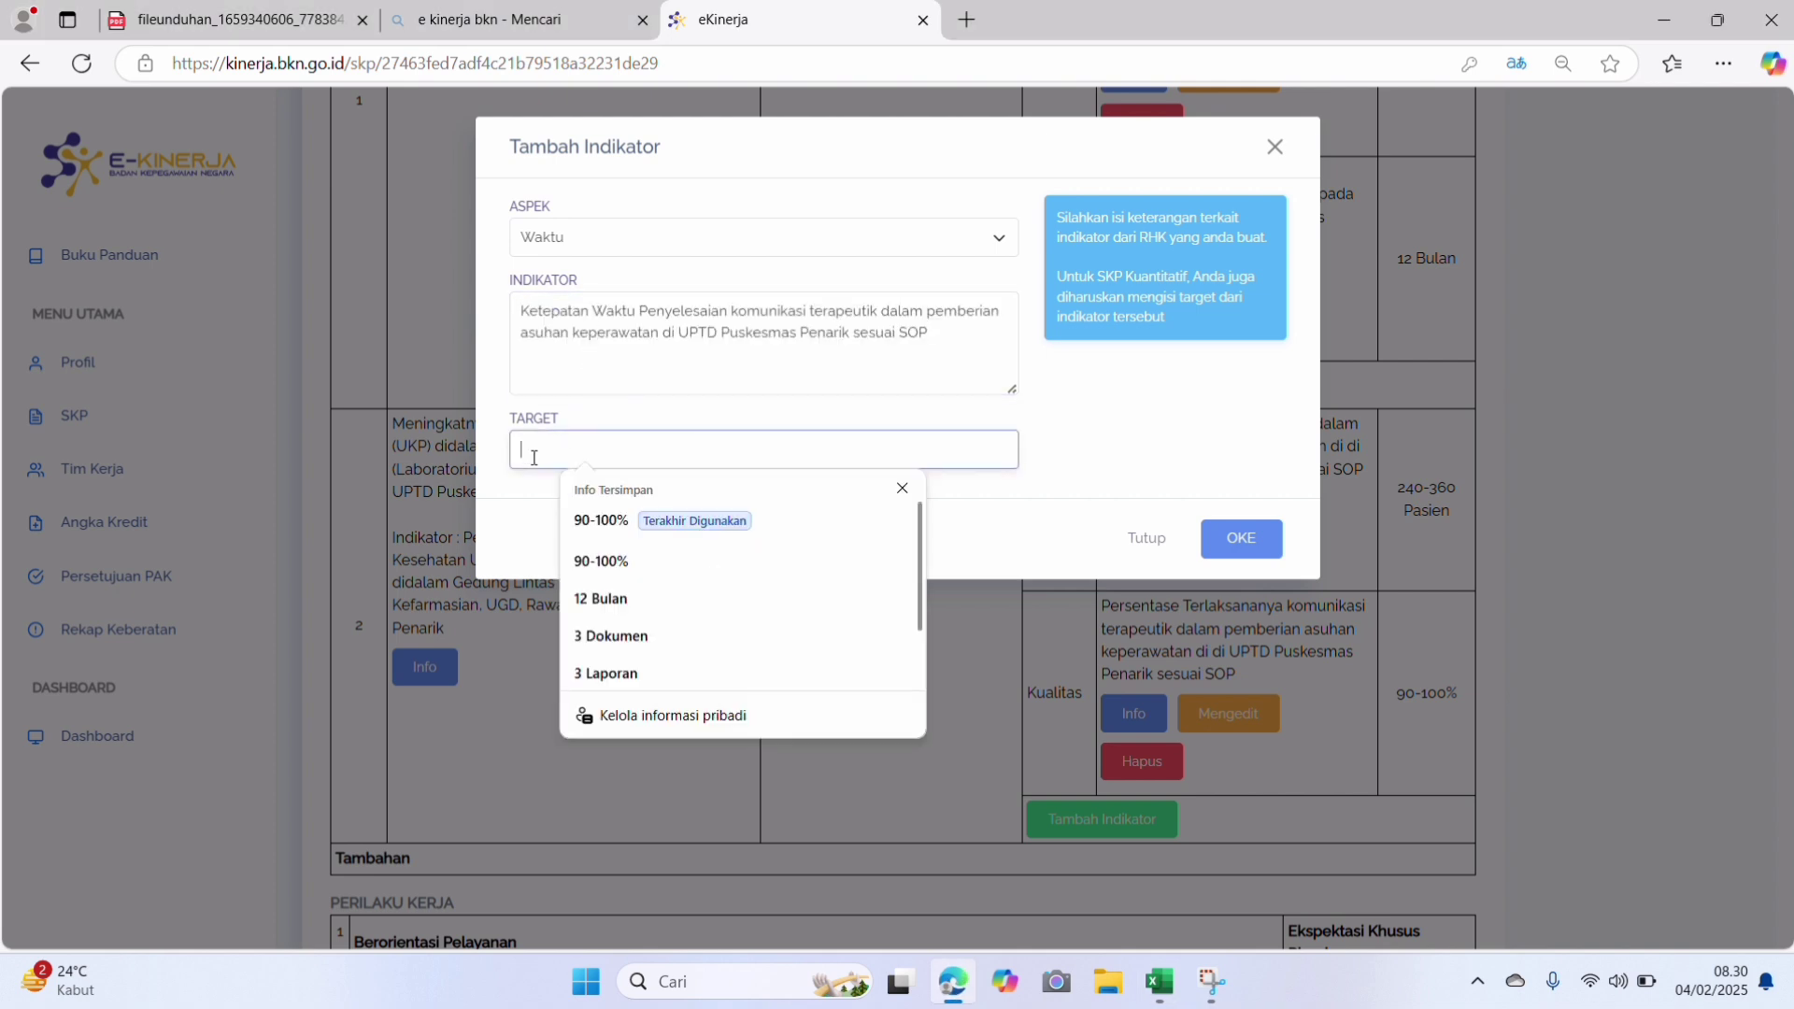
left_click(615, 600)
left_click(1243, 538)
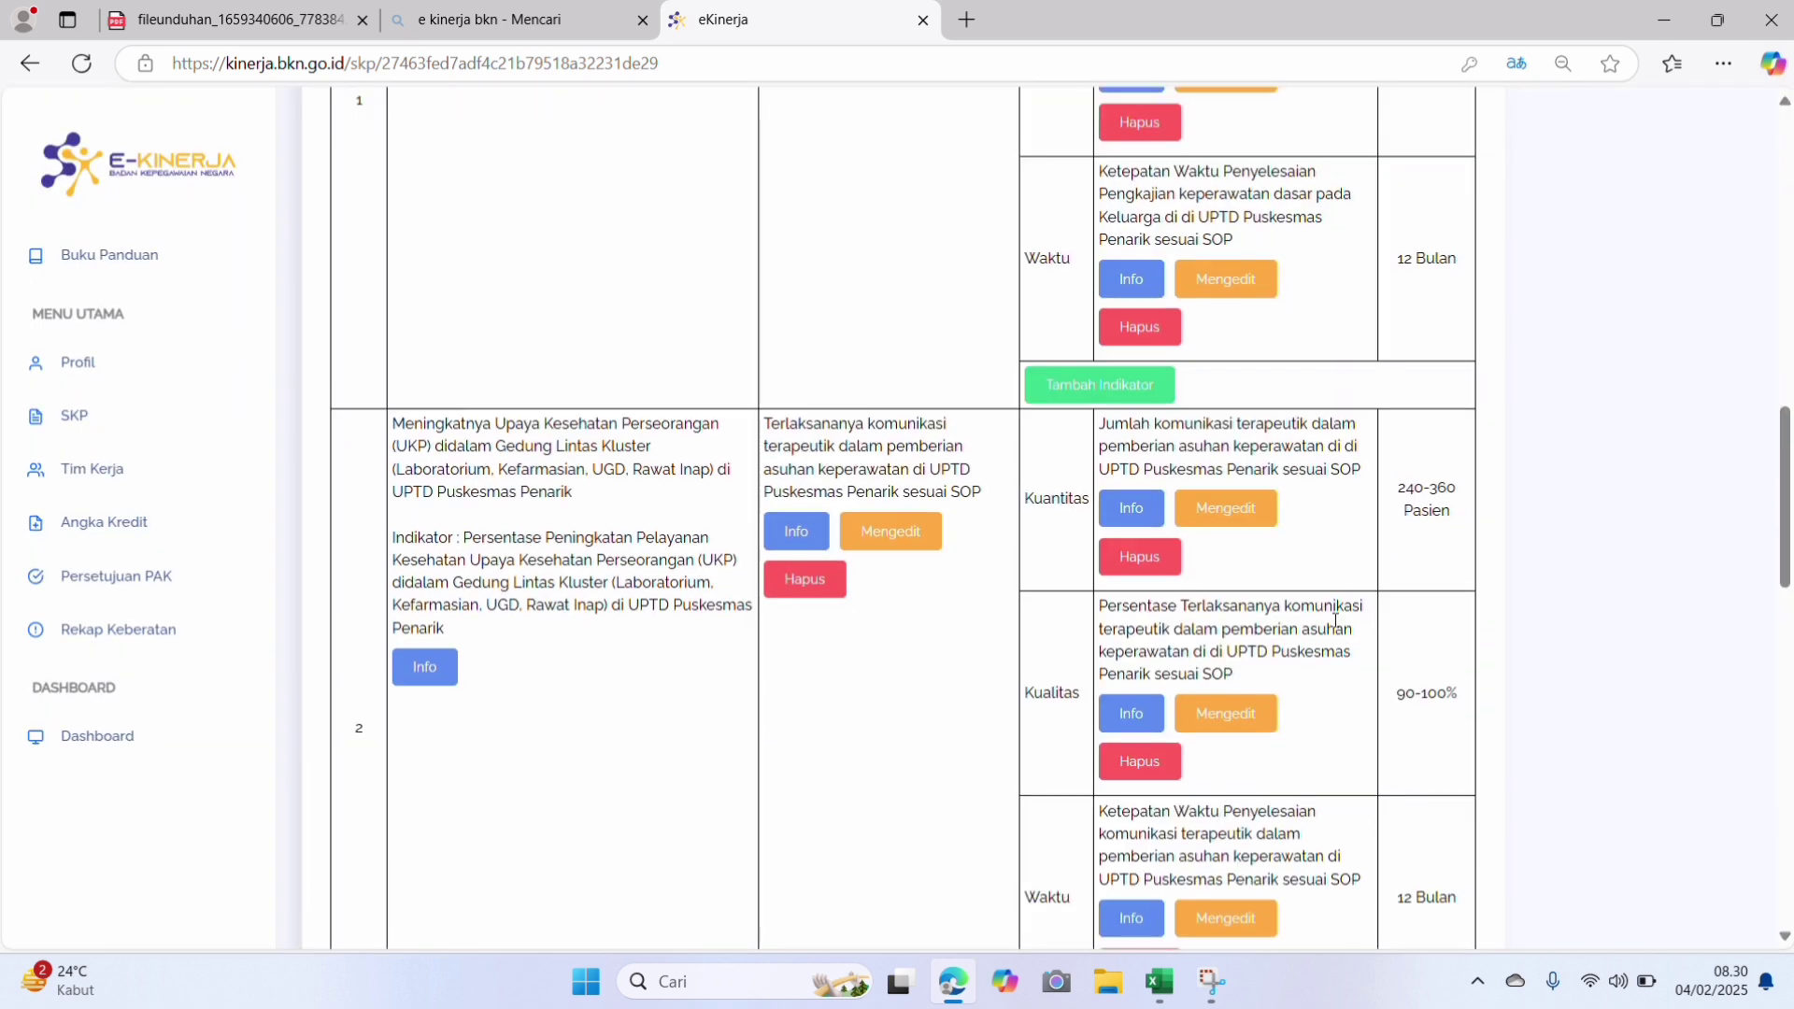
Step: Add a new RHK linked to the superior's UKP plan for Gedung Kluster 2 (Ibu Hamil, Bersalin, Nifas, Bayi Balita) with Jenis RHK Utama
scroll(1335, 621, "down", 3)
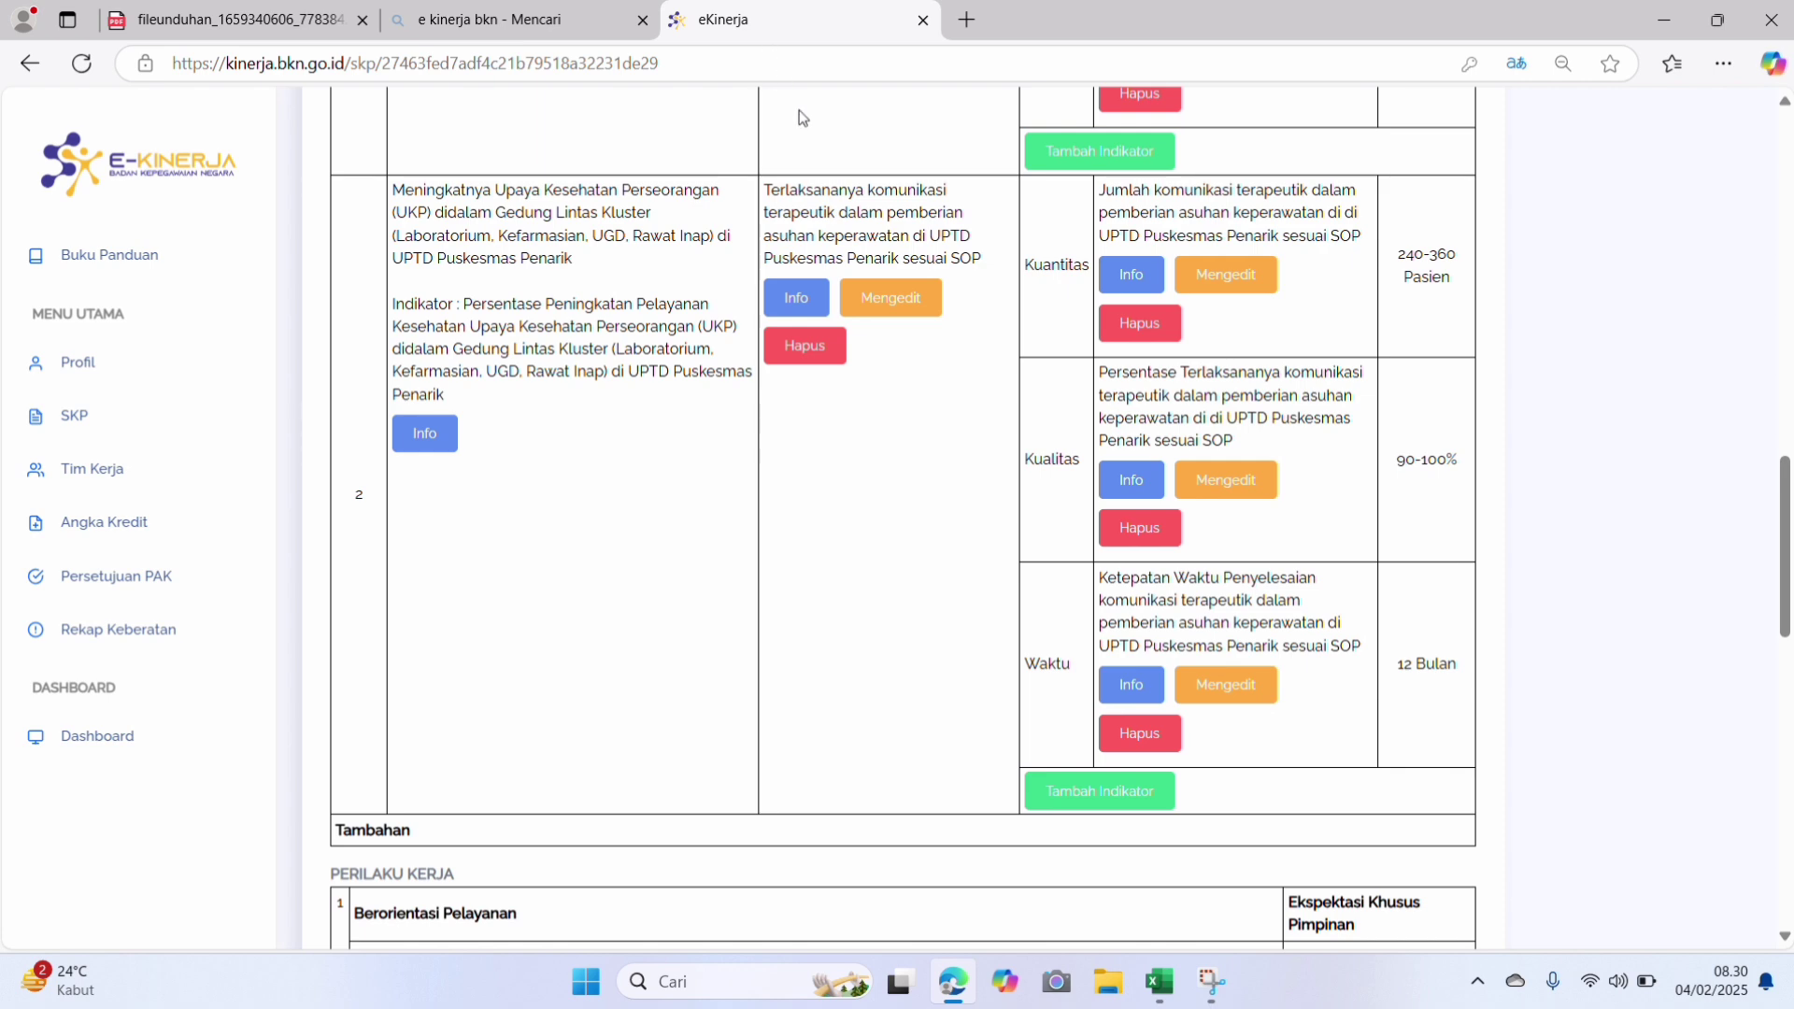
scroll(790, 112, "up", 15)
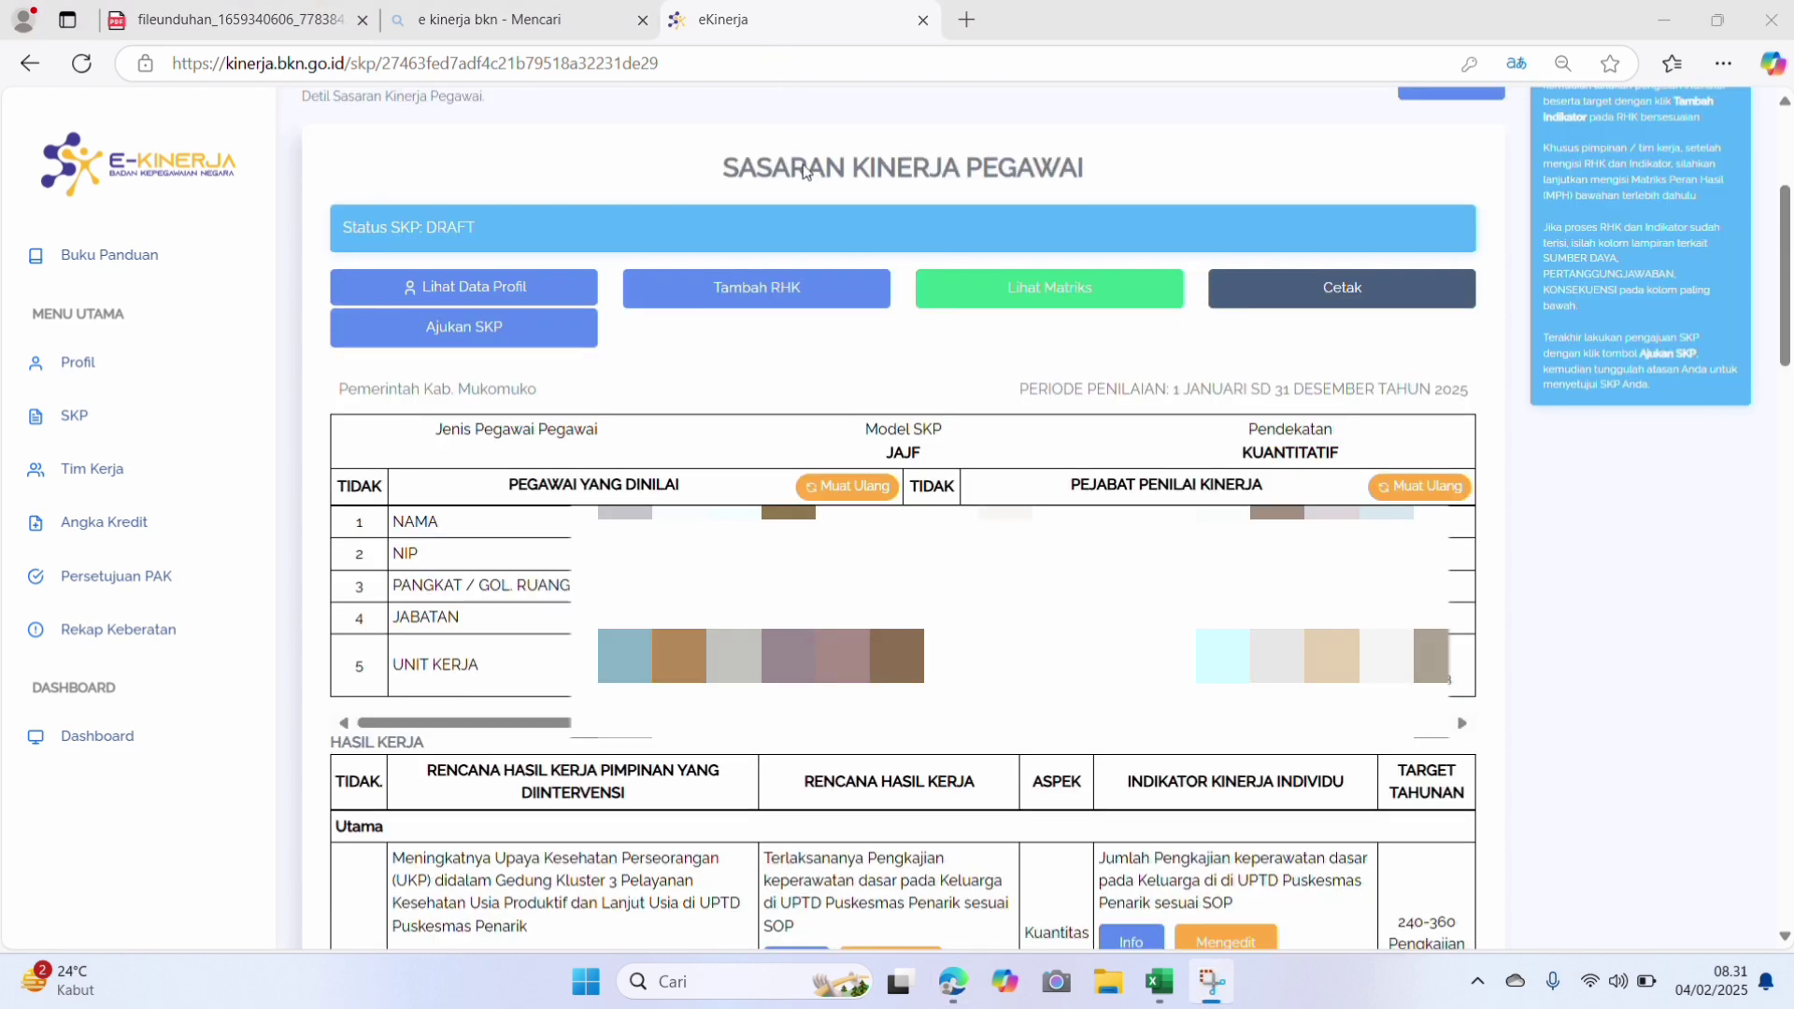
left_click(745, 293)
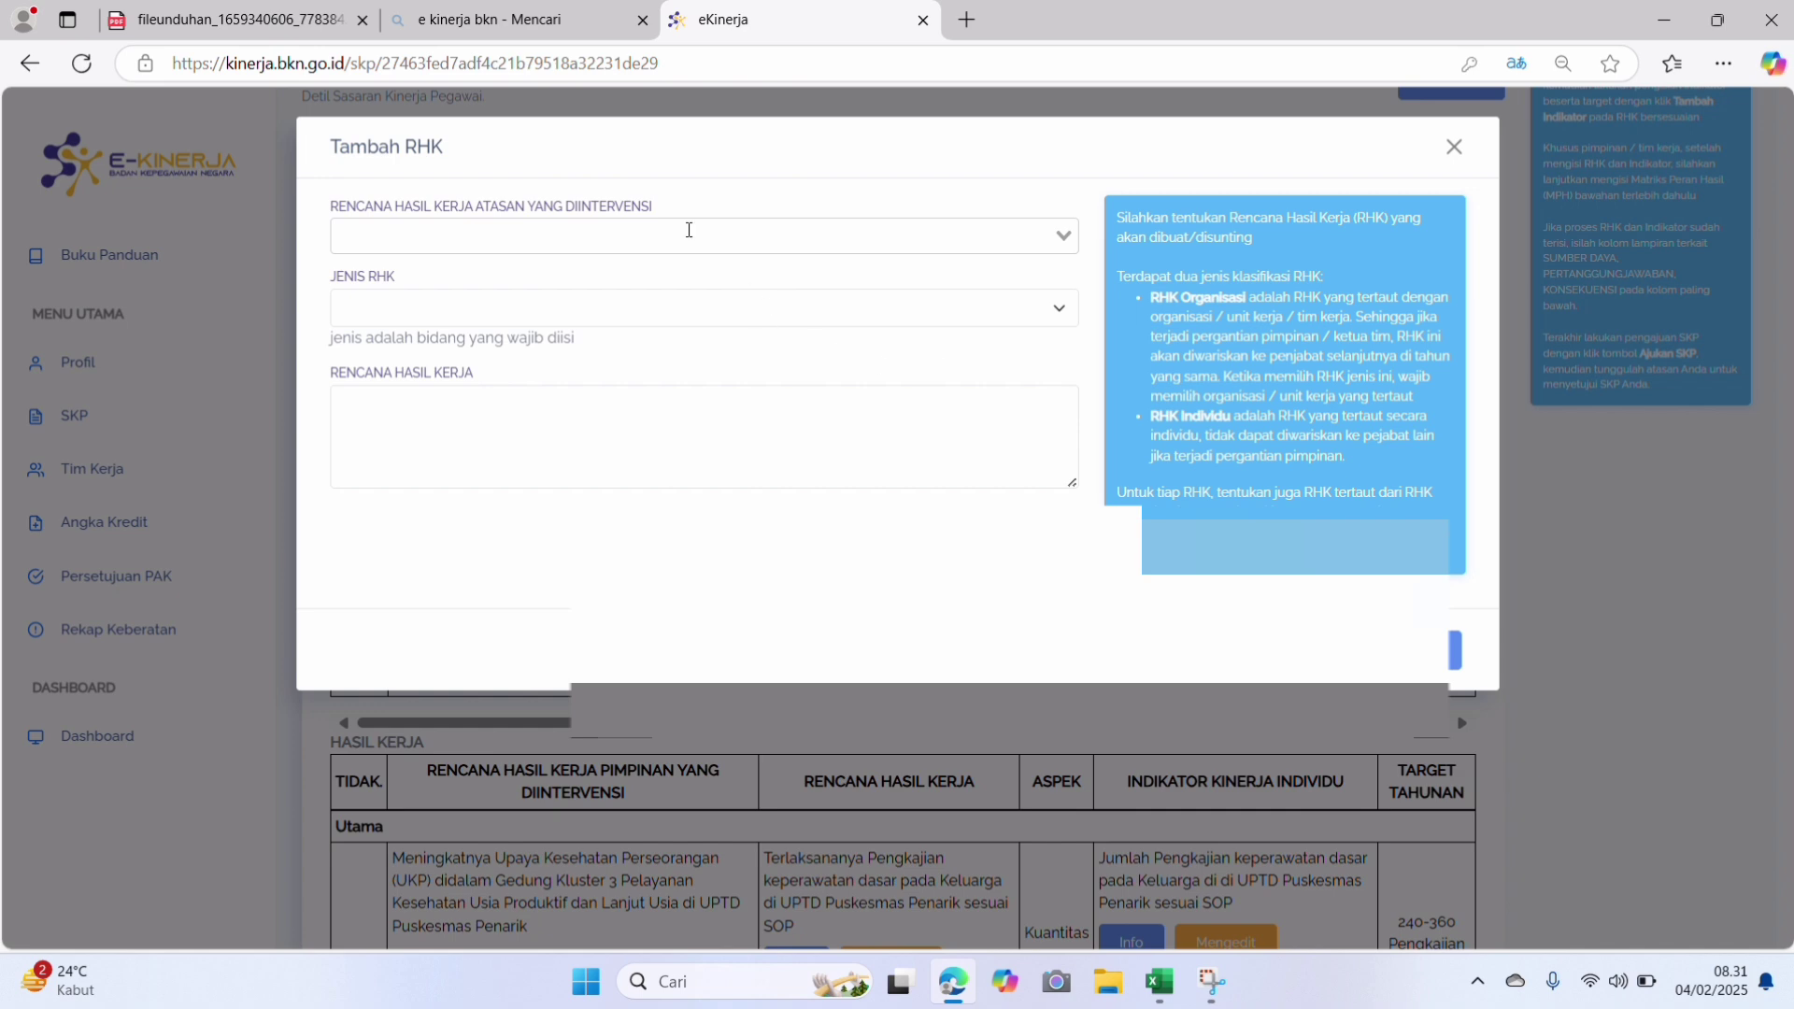
left_click(630, 235)
scroll(897, 467, "down", 3)
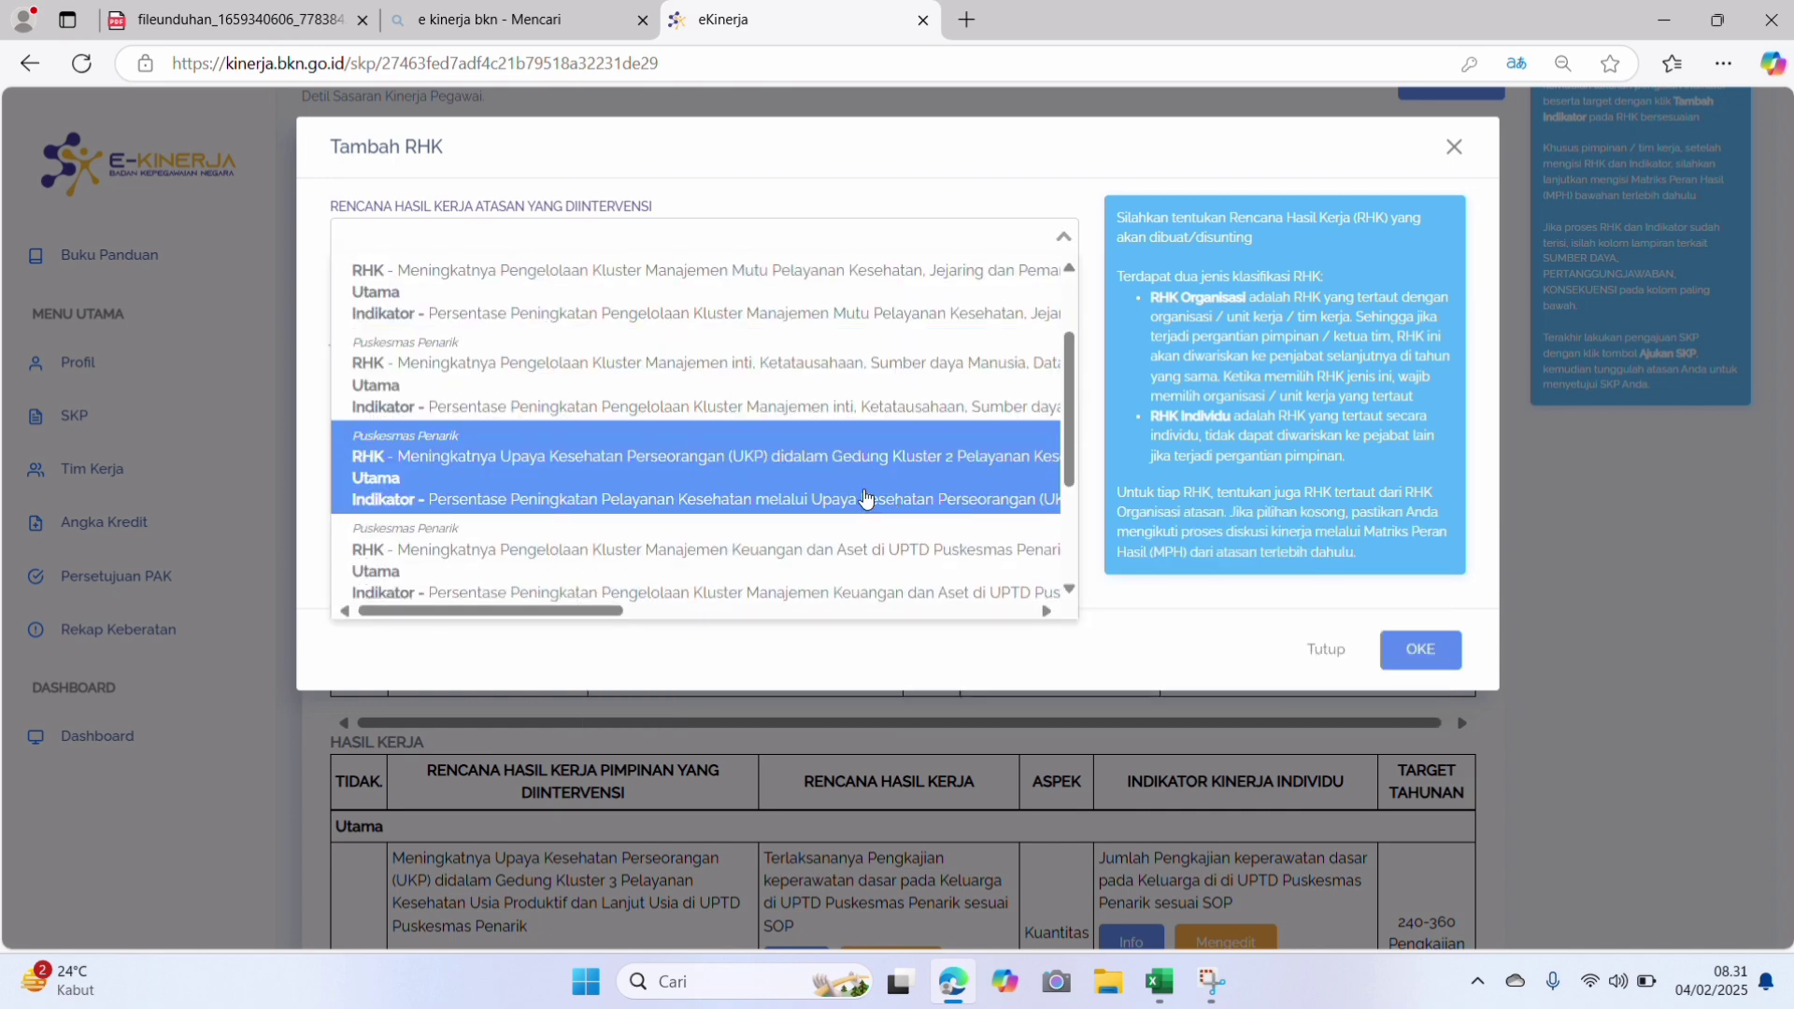
left_click(867, 502)
left_click(964, 391)
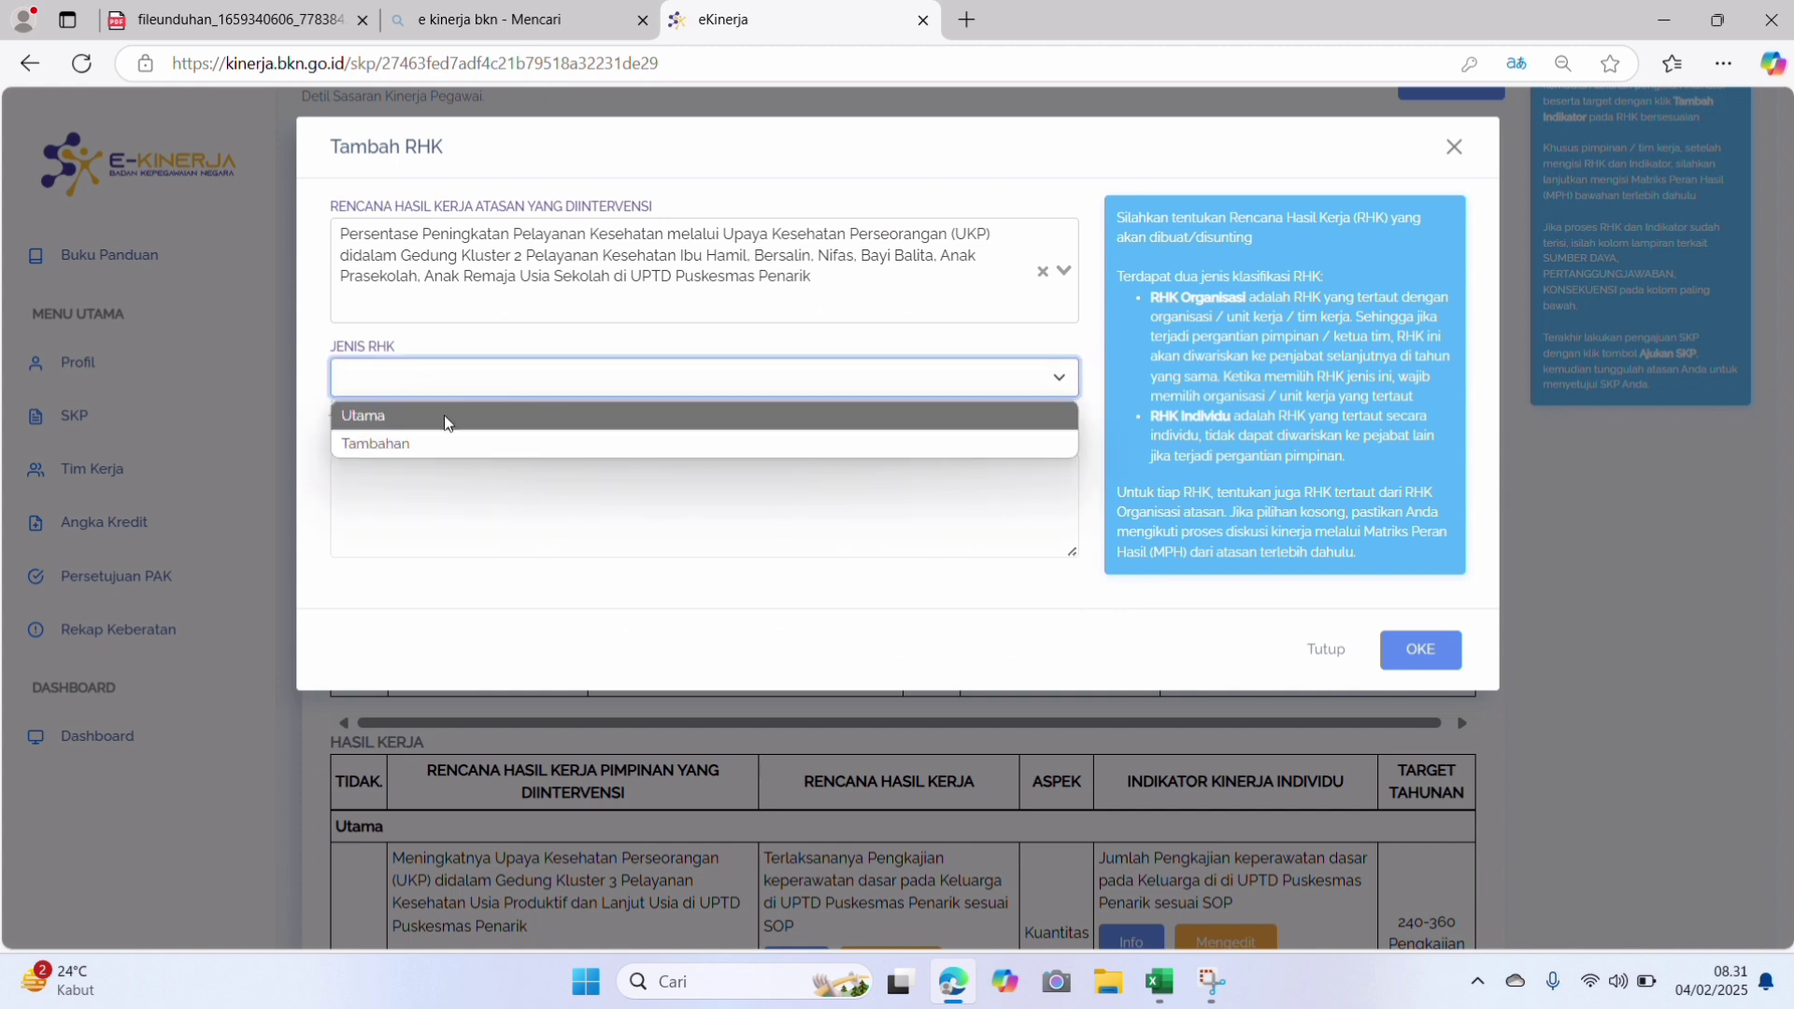
left_click(445, 413)
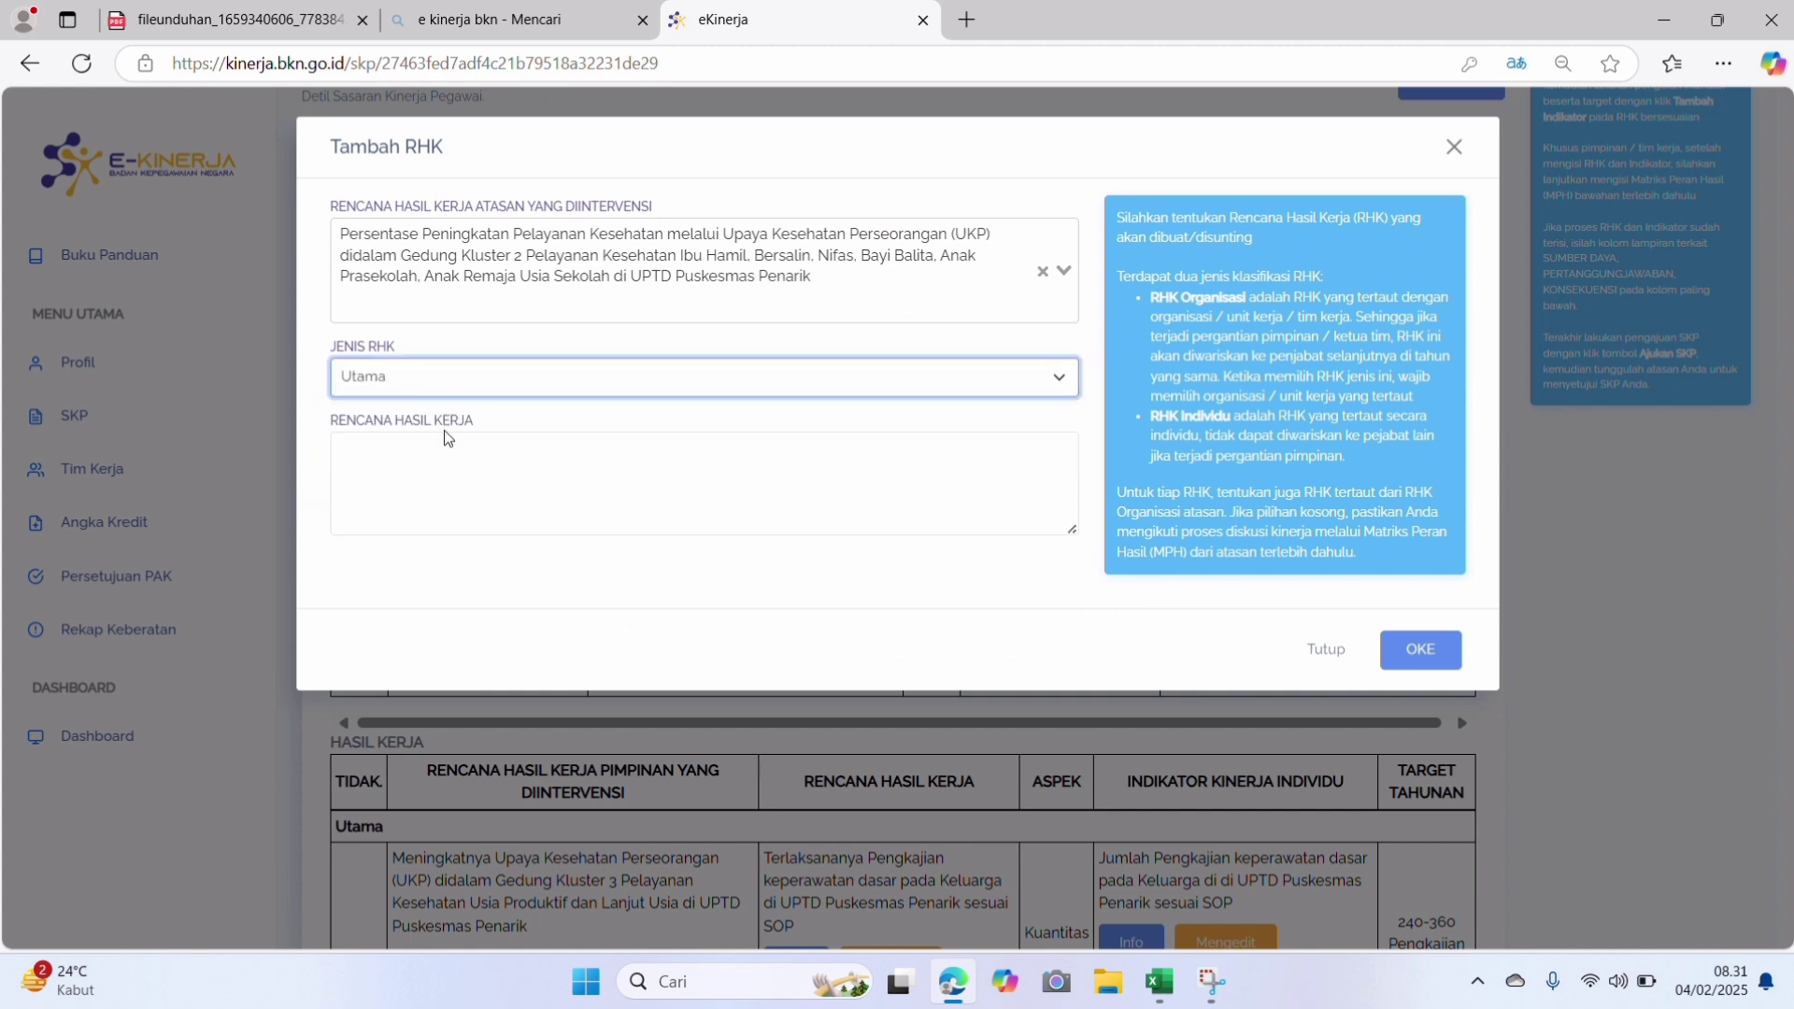
Step: Copy the area maternitas nursing intervention RHK text from cell C40 in Excel into the Rencana Hasil Kerja field in eKinerja and save the RHK
left_click(445, 460)
left_click(1159, 981)
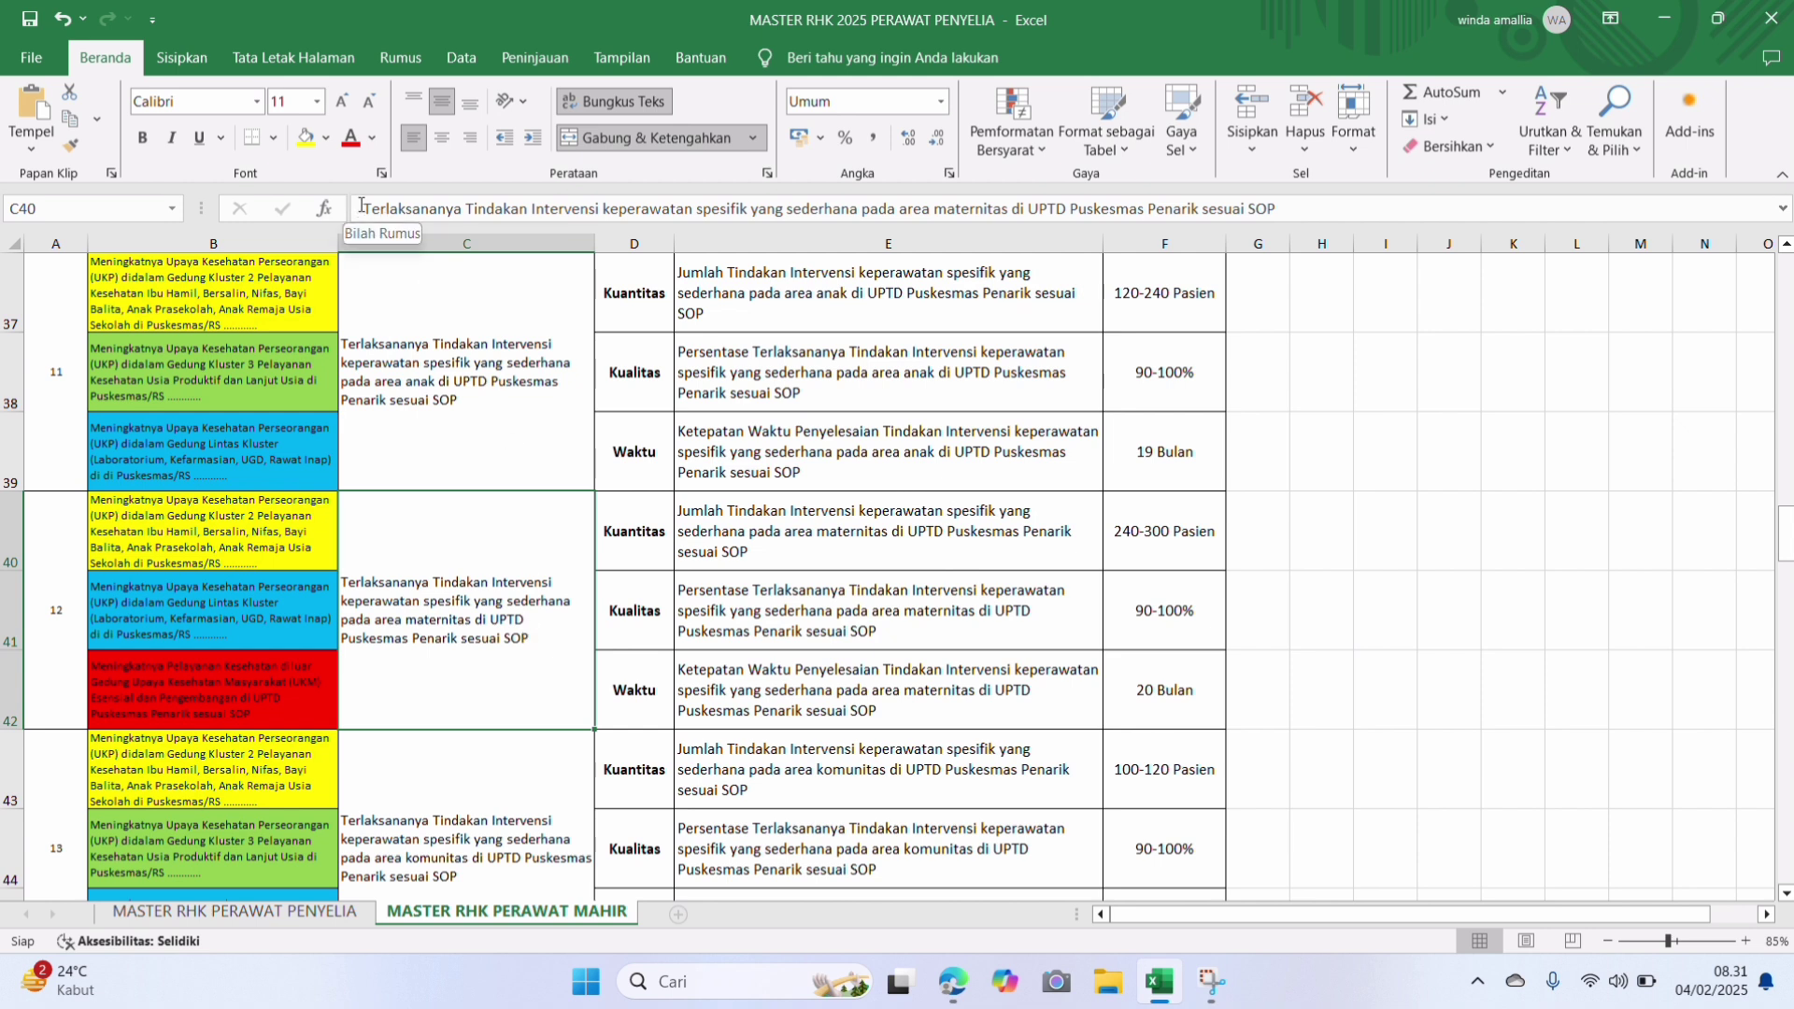
left_click_drag(363, 208, 1359, 227)
key("ctrl+c")
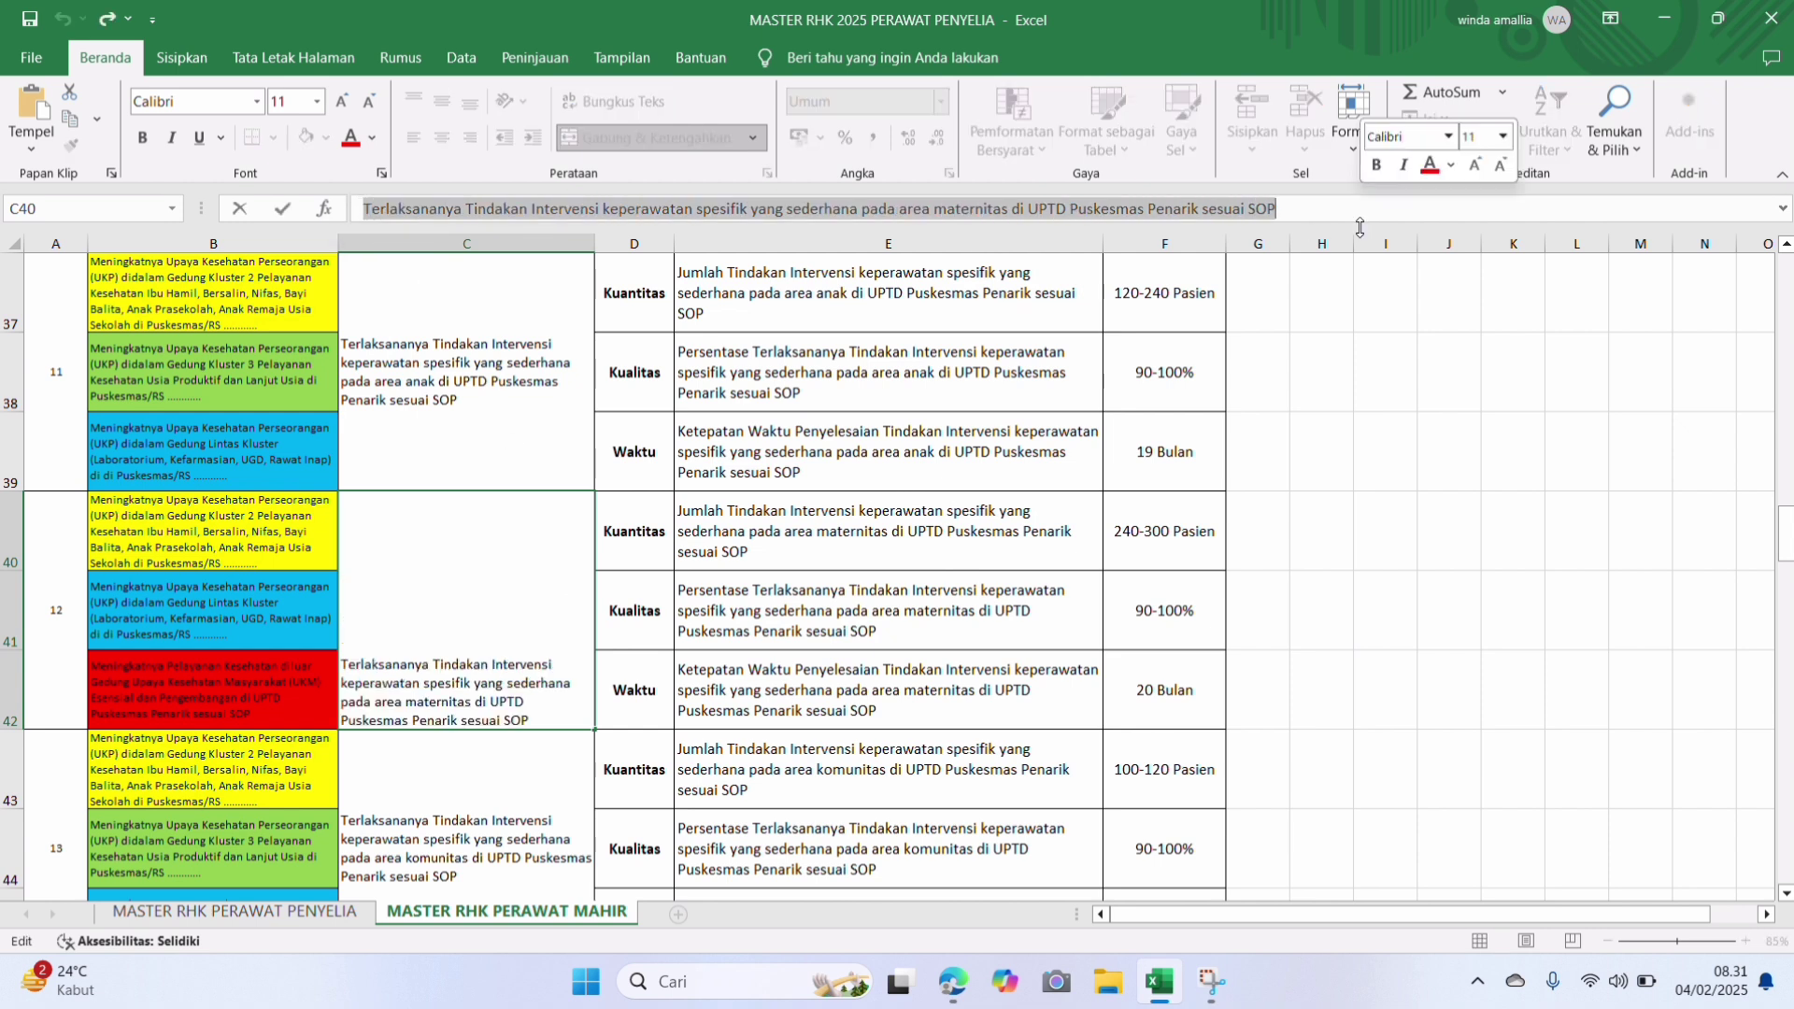
left_click(962, 986)
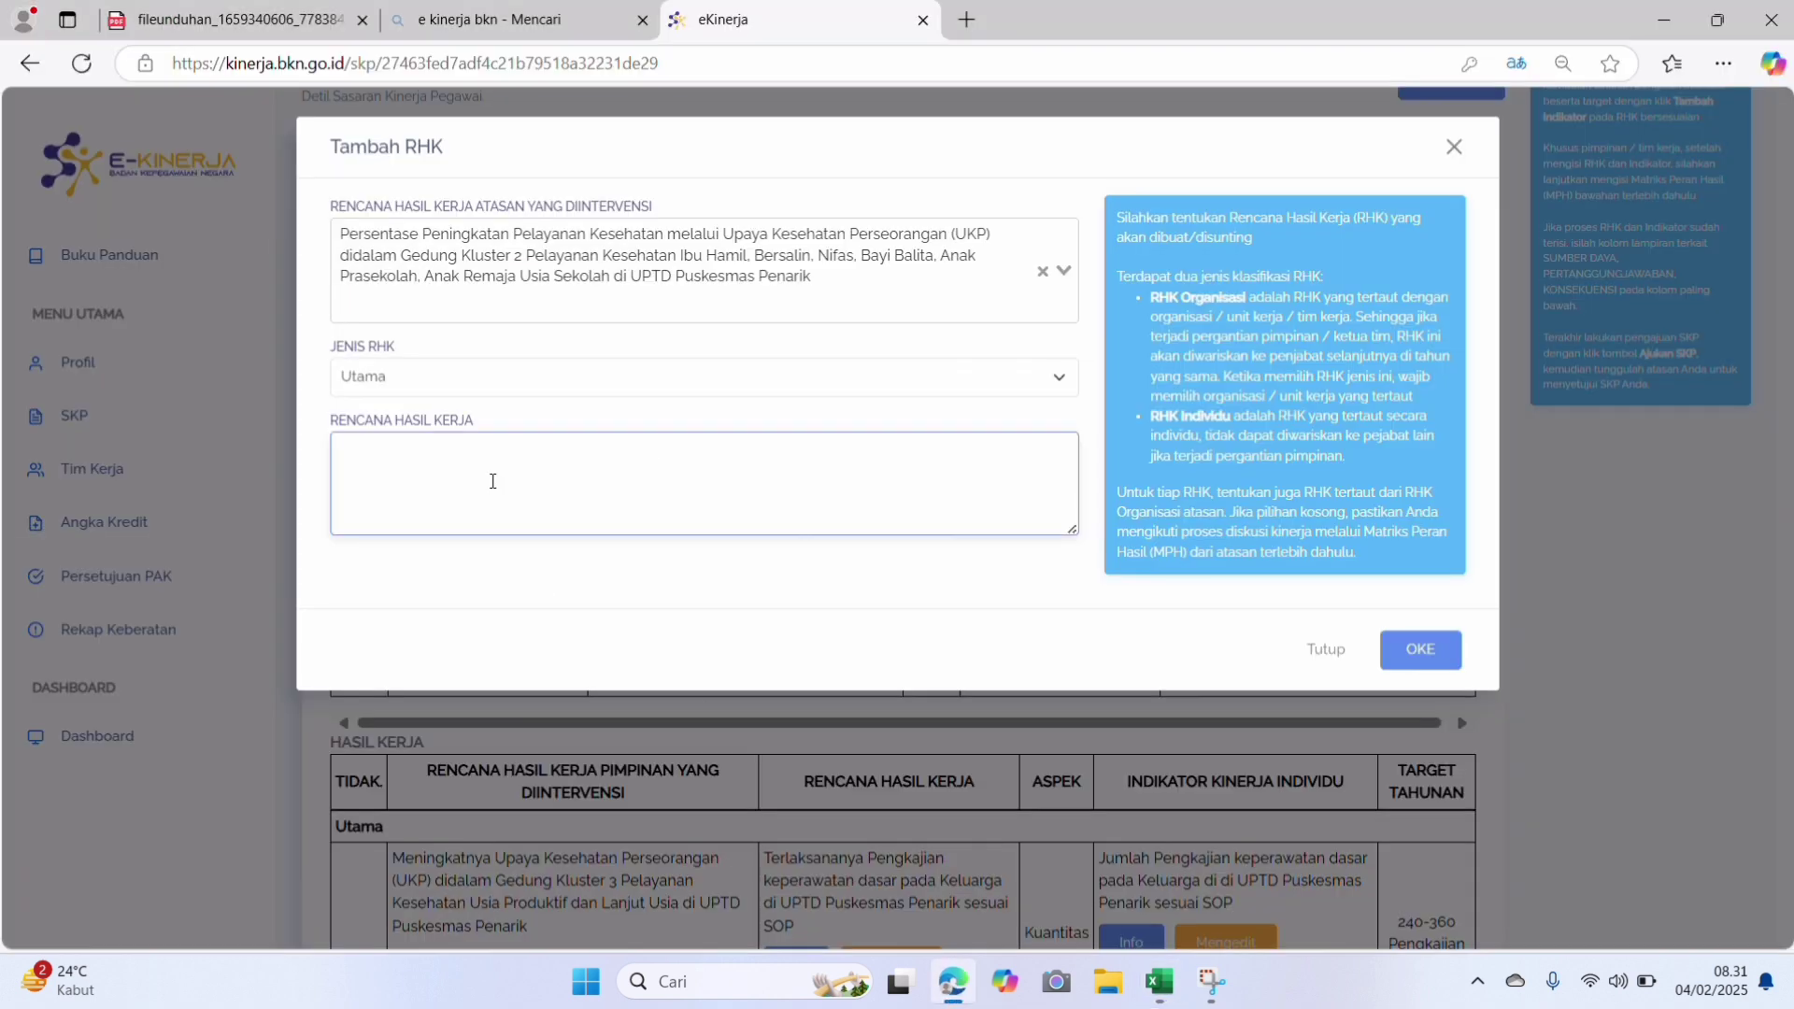
key("ctrl+v")
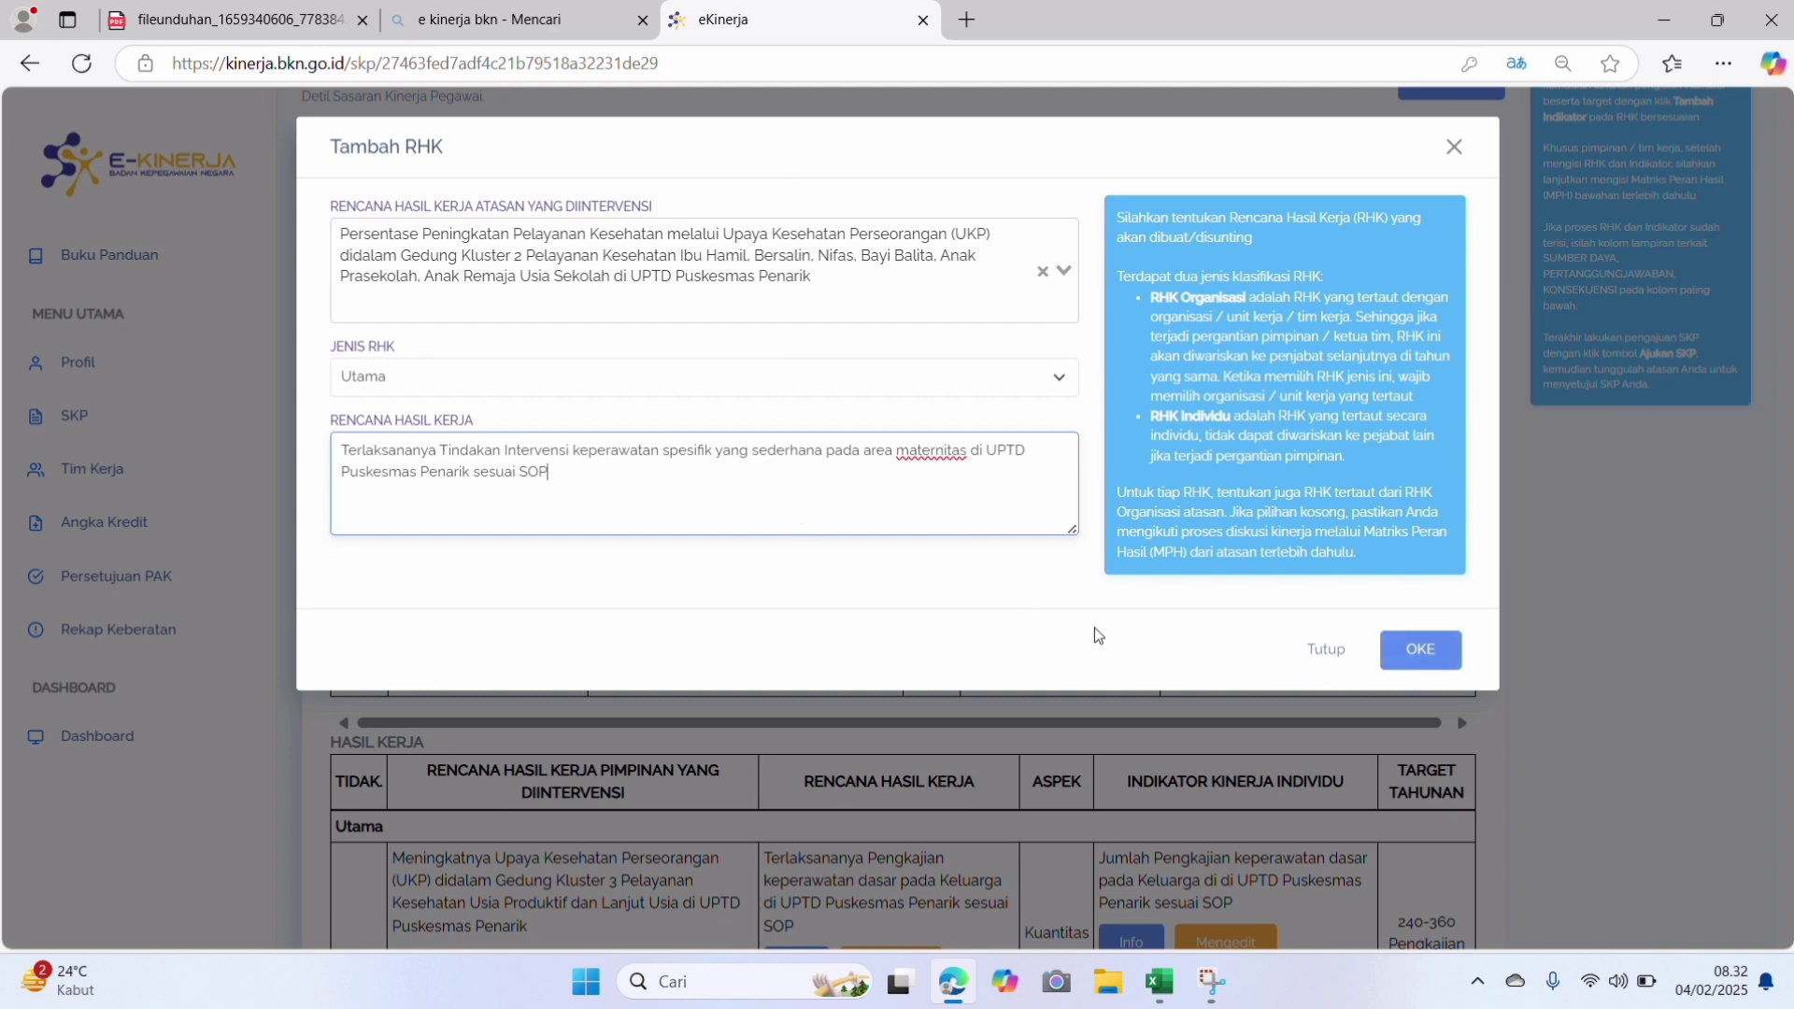
left_click(1415, 647)
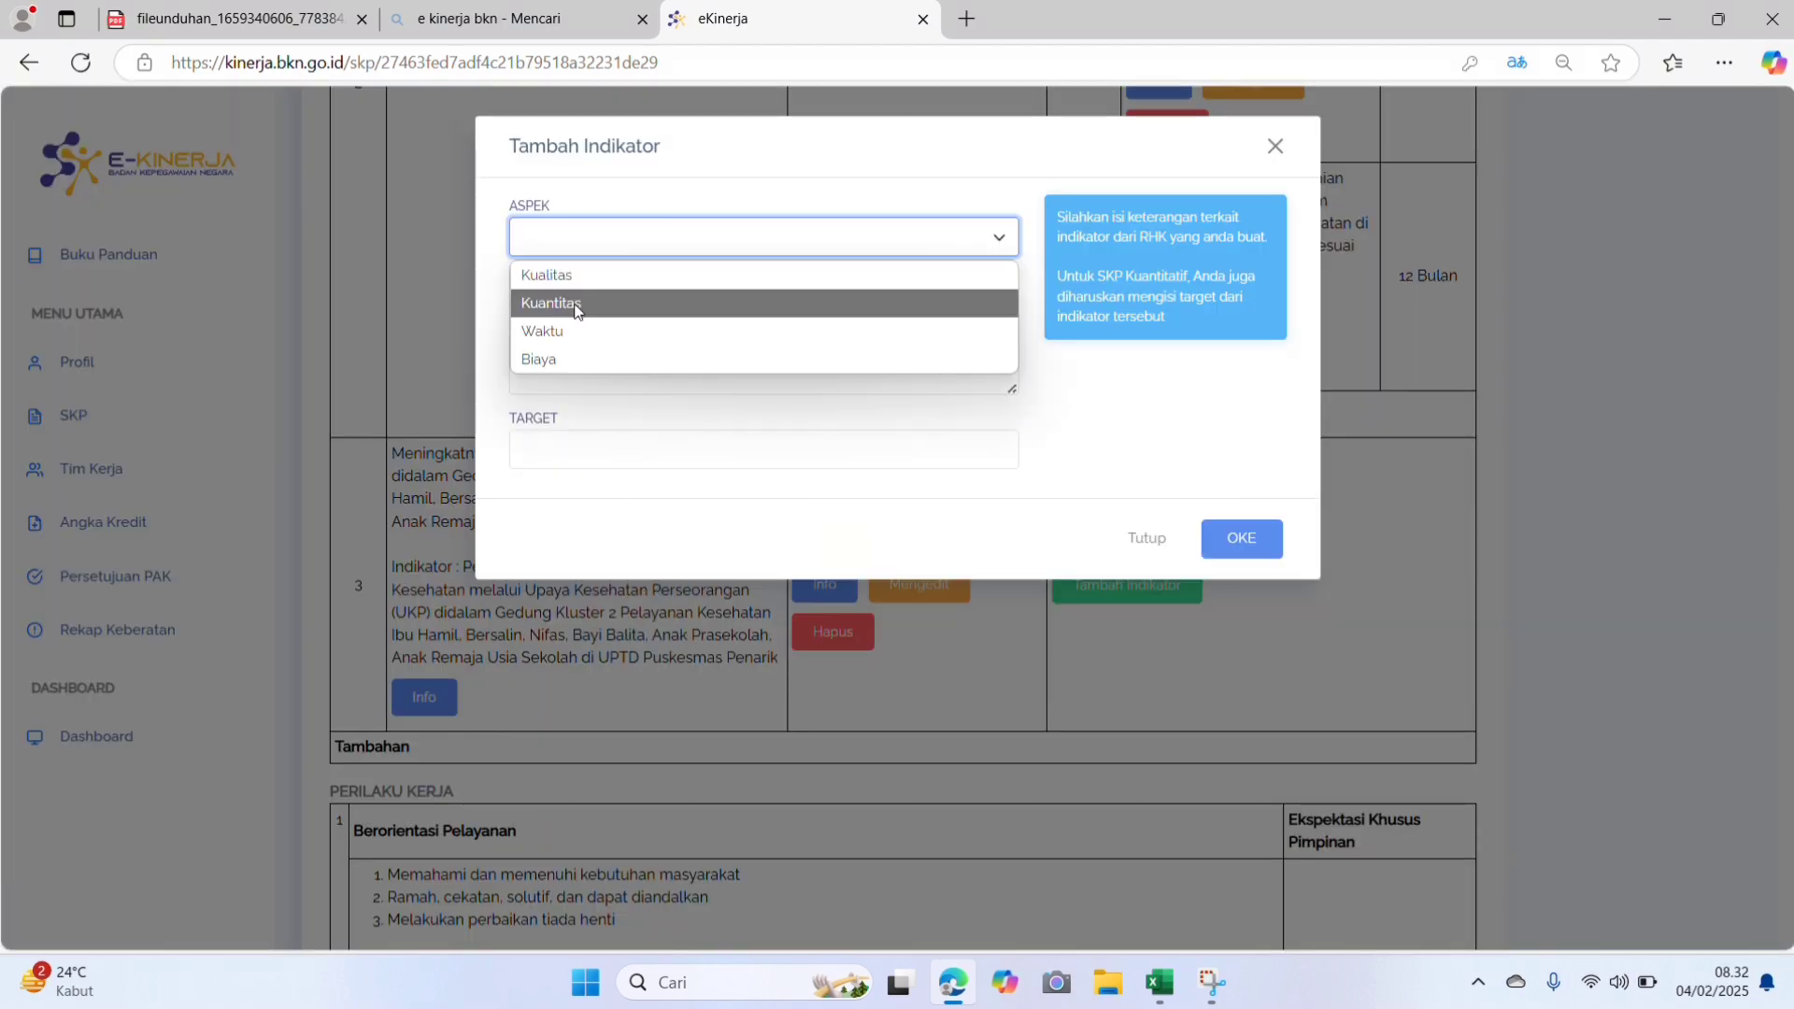
Step: Set the new indicator's aspect to Kuantitas and copy the area maternitas indicator text from cell E40 in Excel into its Indikator field in eKinerja
left_click(565, 299)
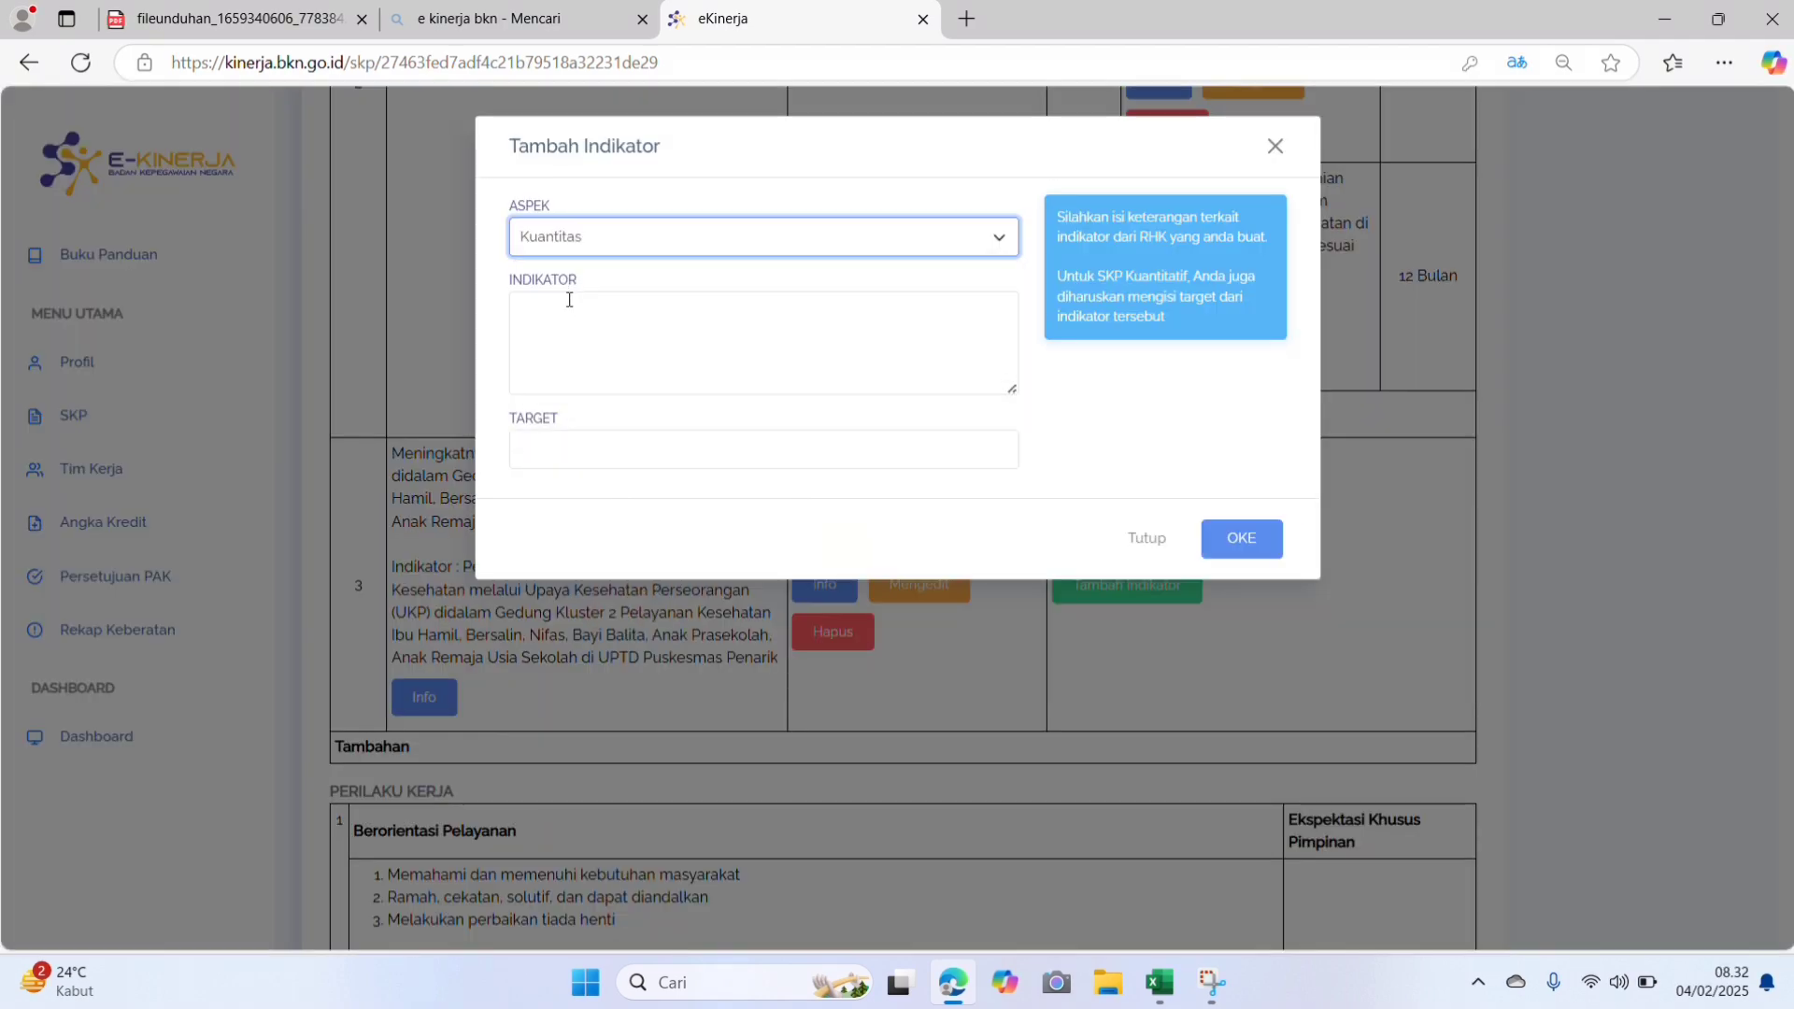
left_click(558, 313)
left_click(1159, 982)
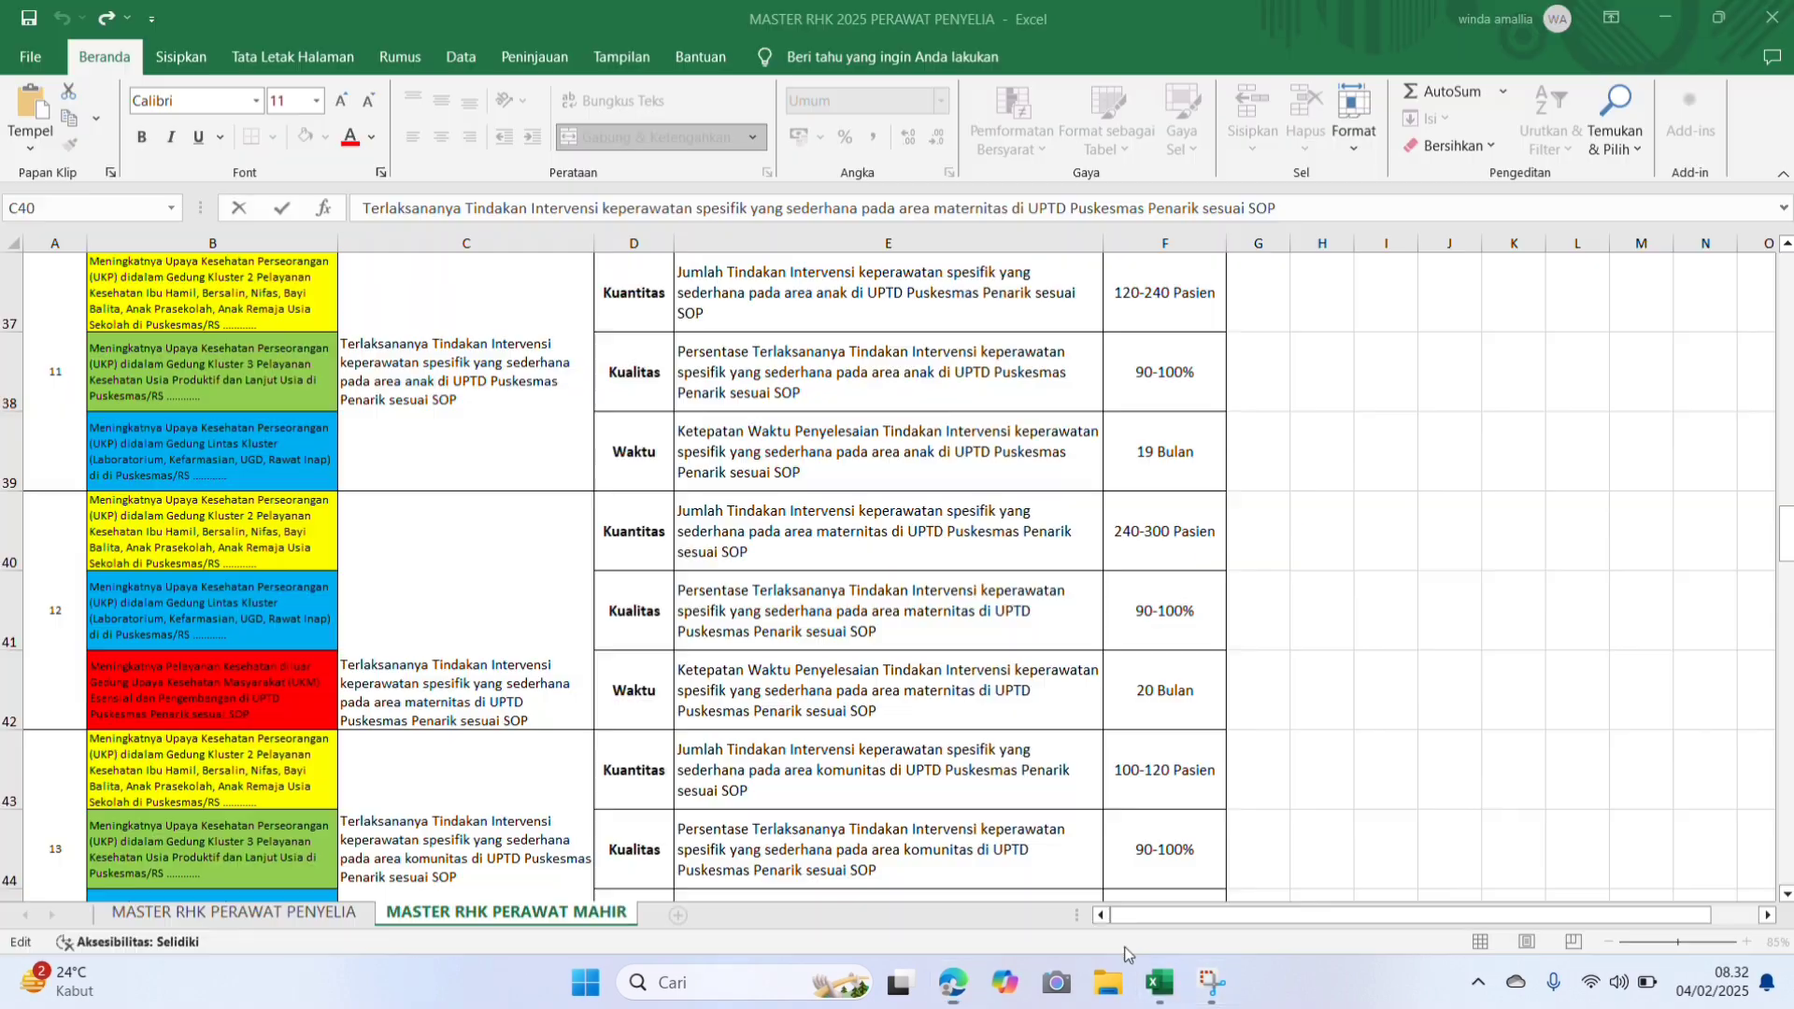
left_click(753, 544)
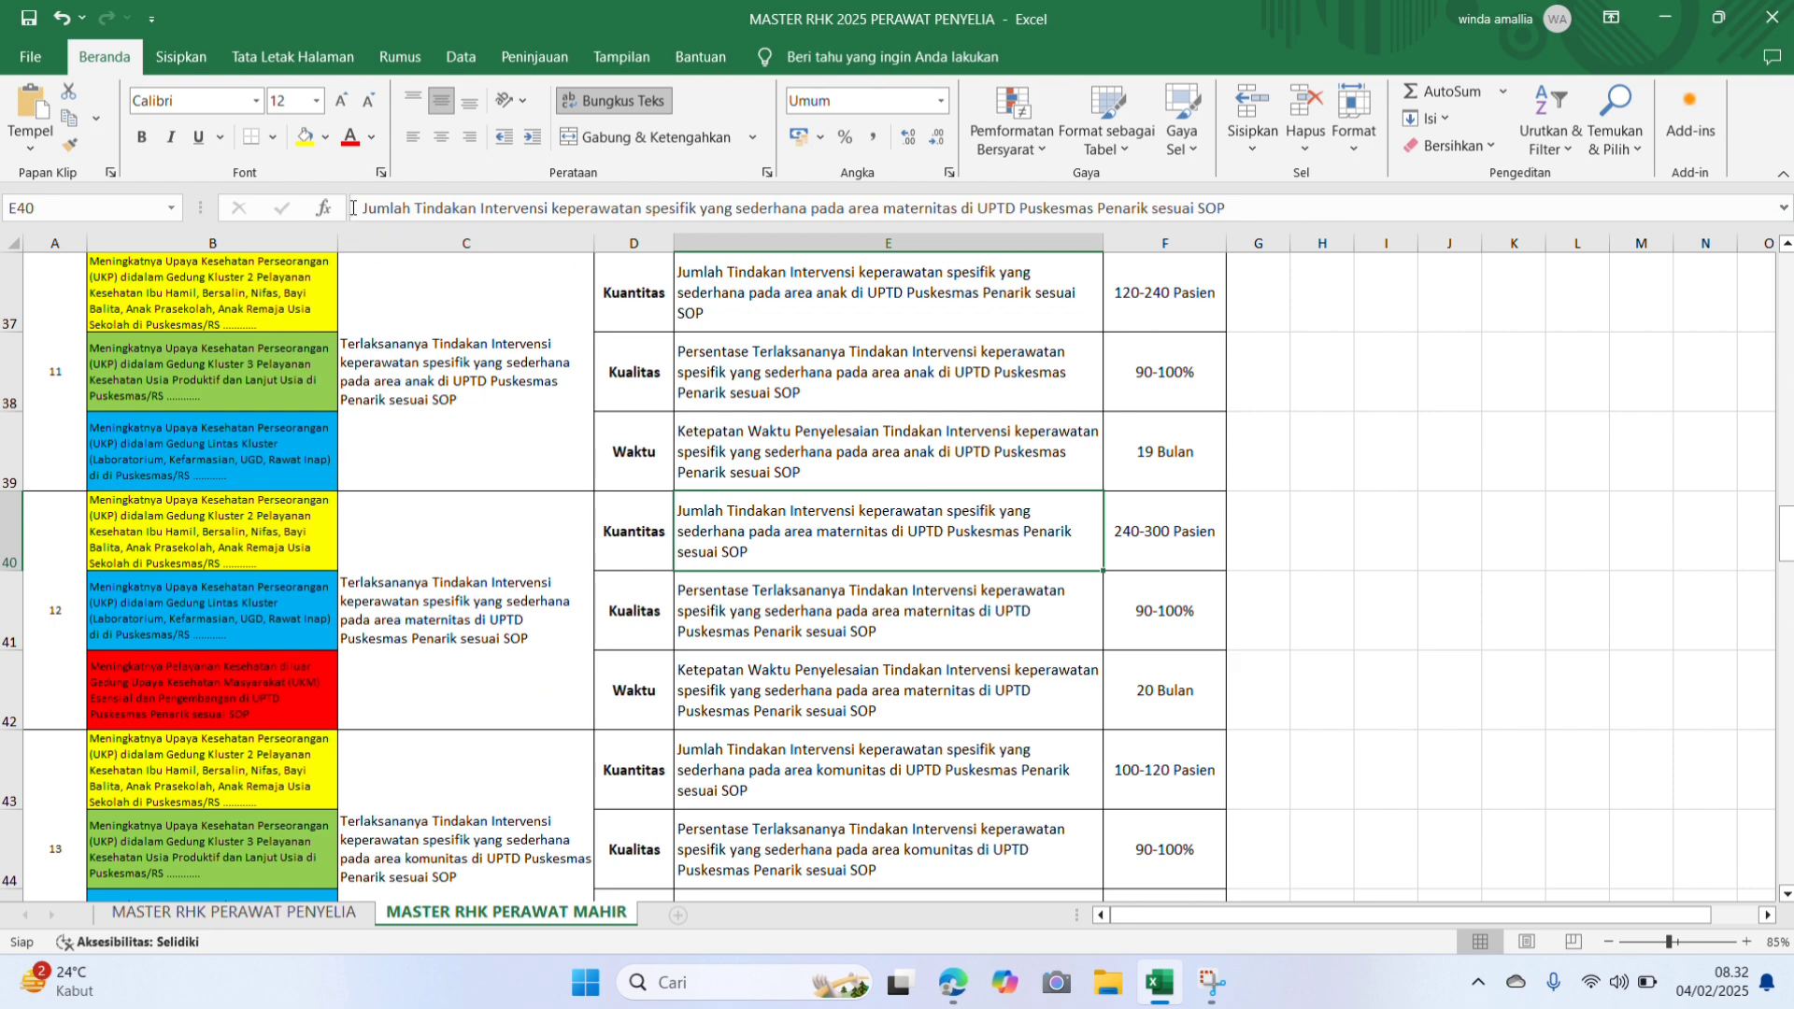
left_click(1612, 207)
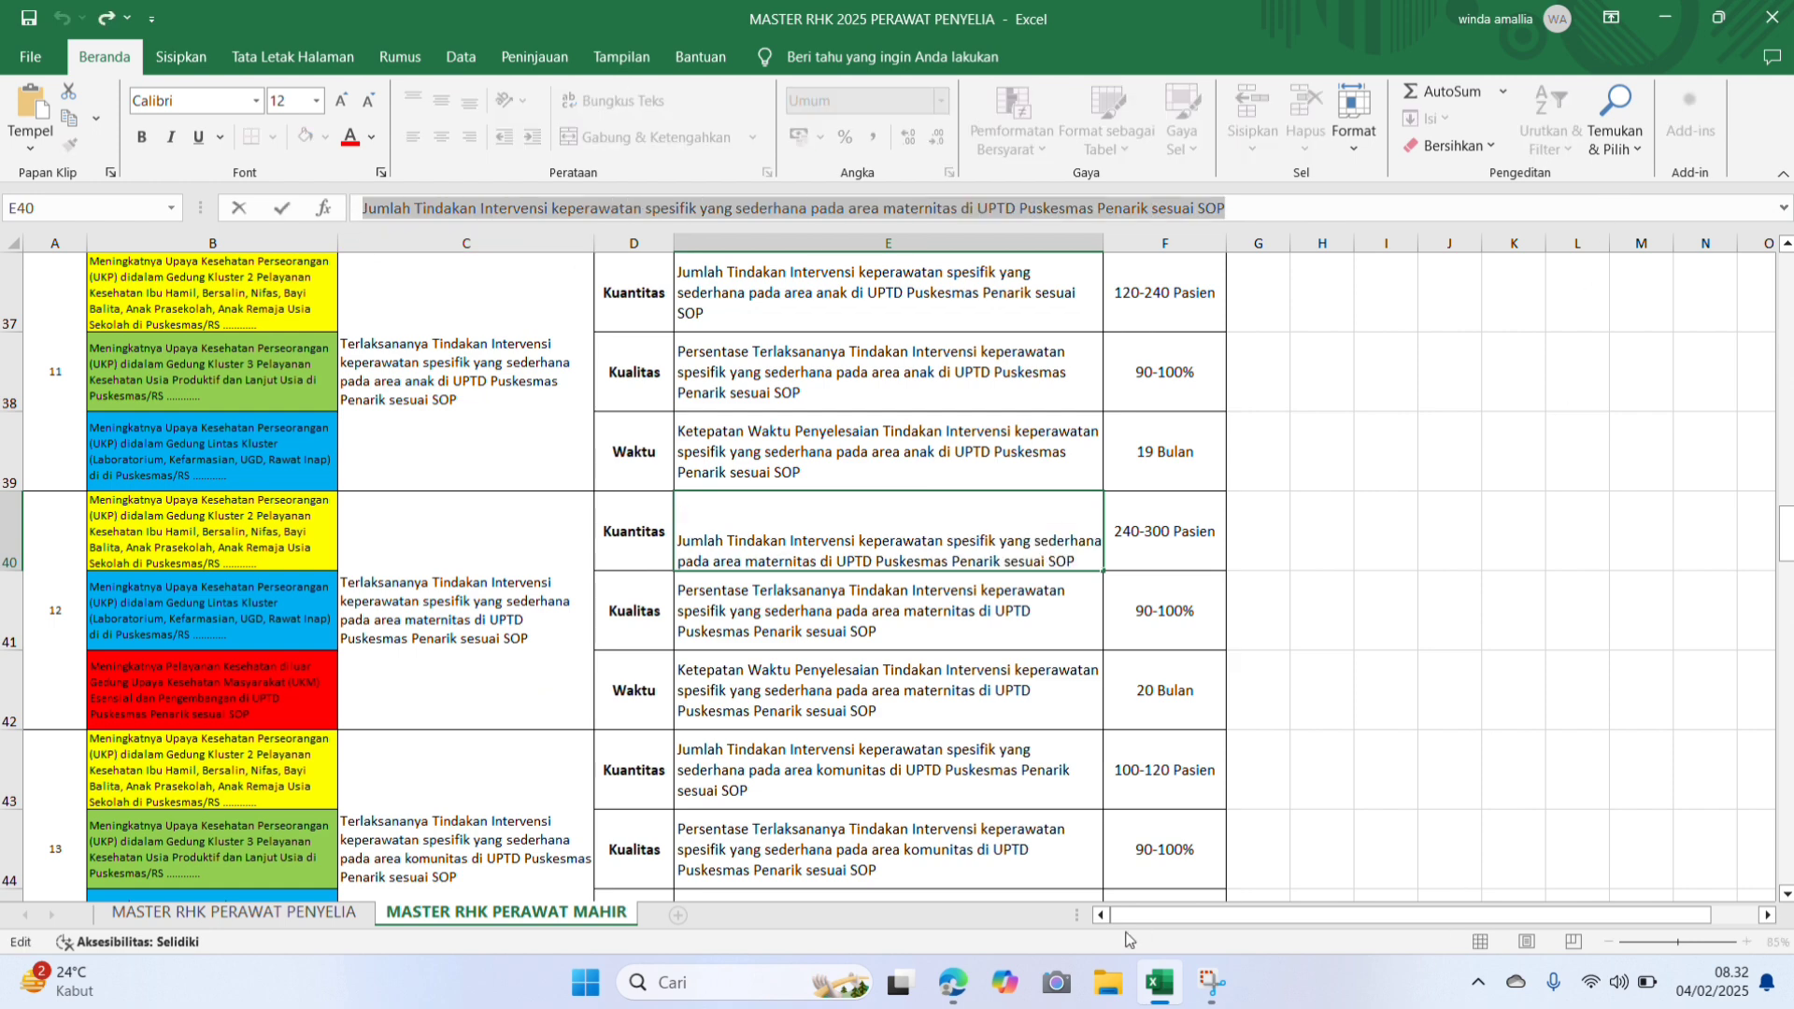
left_click(951, 979)
left_click(701, 357)
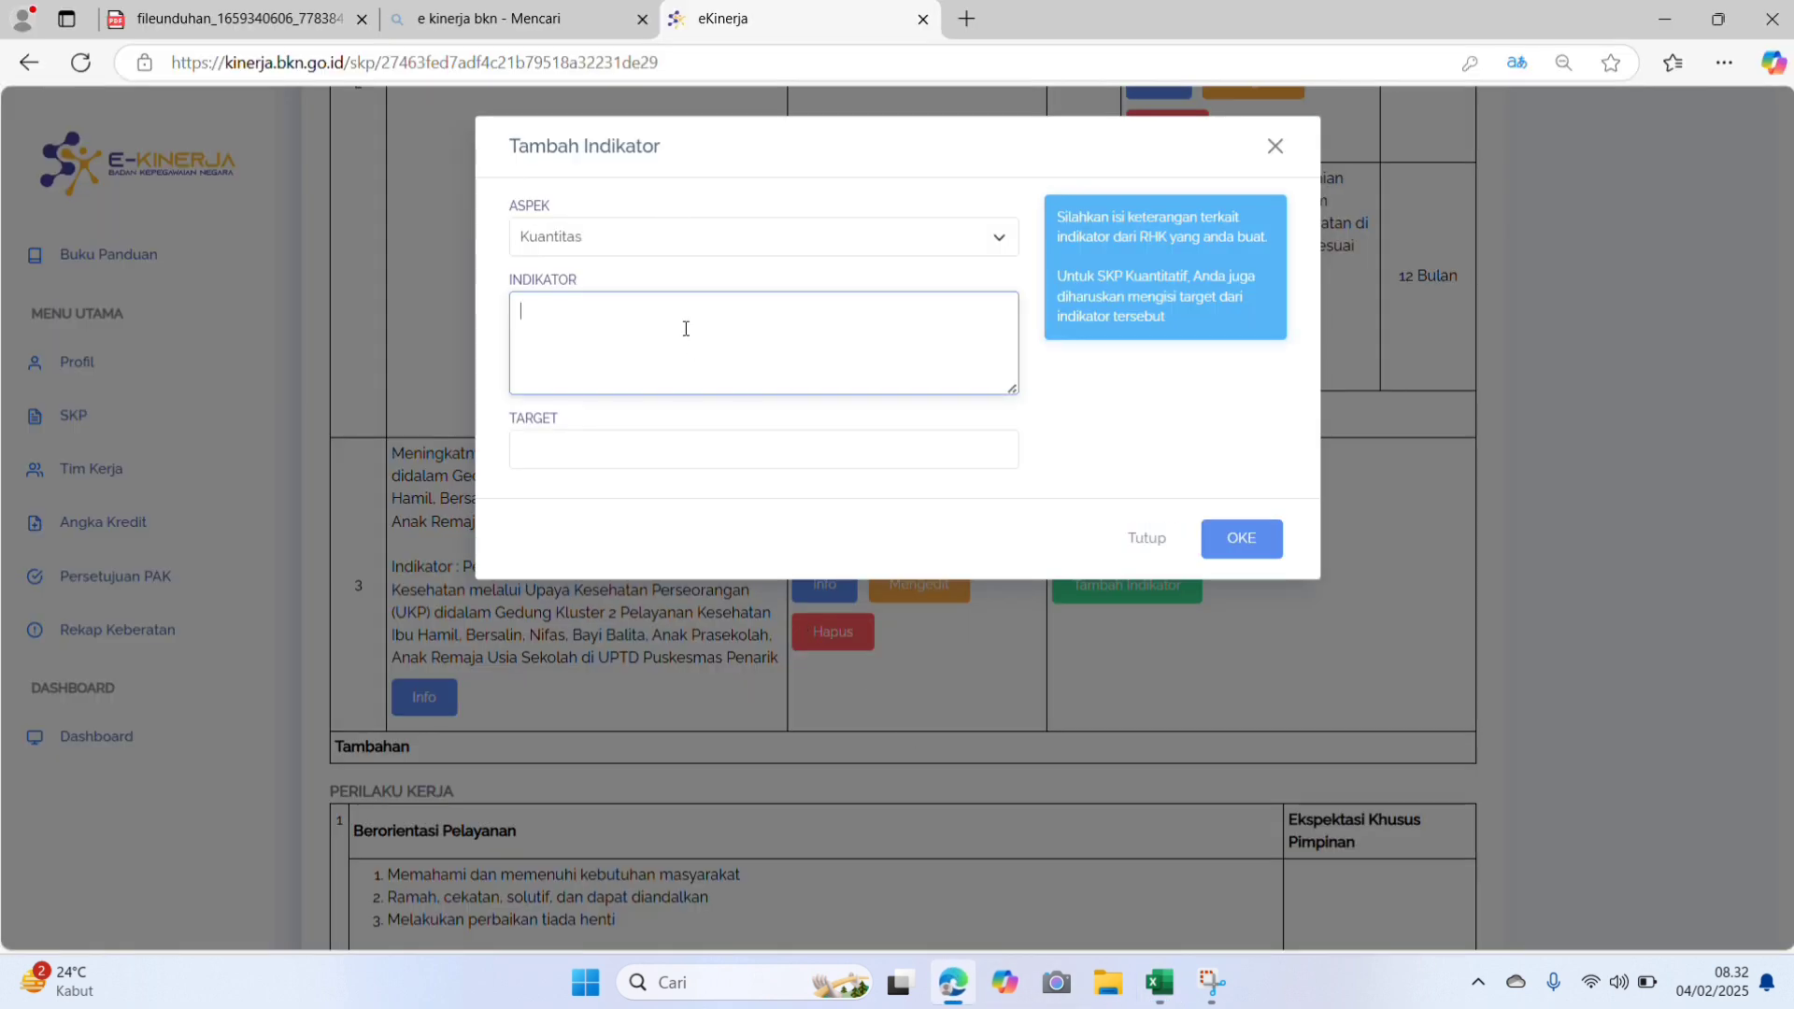
type("Jumlah Tindakan Intervensi keperawatan spesifik yang sederhana pada area maternitas di UPTD Puskesmas Penarik sesuai SOP")
Step: Copy the target 240-300 Pasien from cell F40 in Excel into the Kuantitas indicator's Target field in eKinerja and save the indicator
left_click(705, 452)
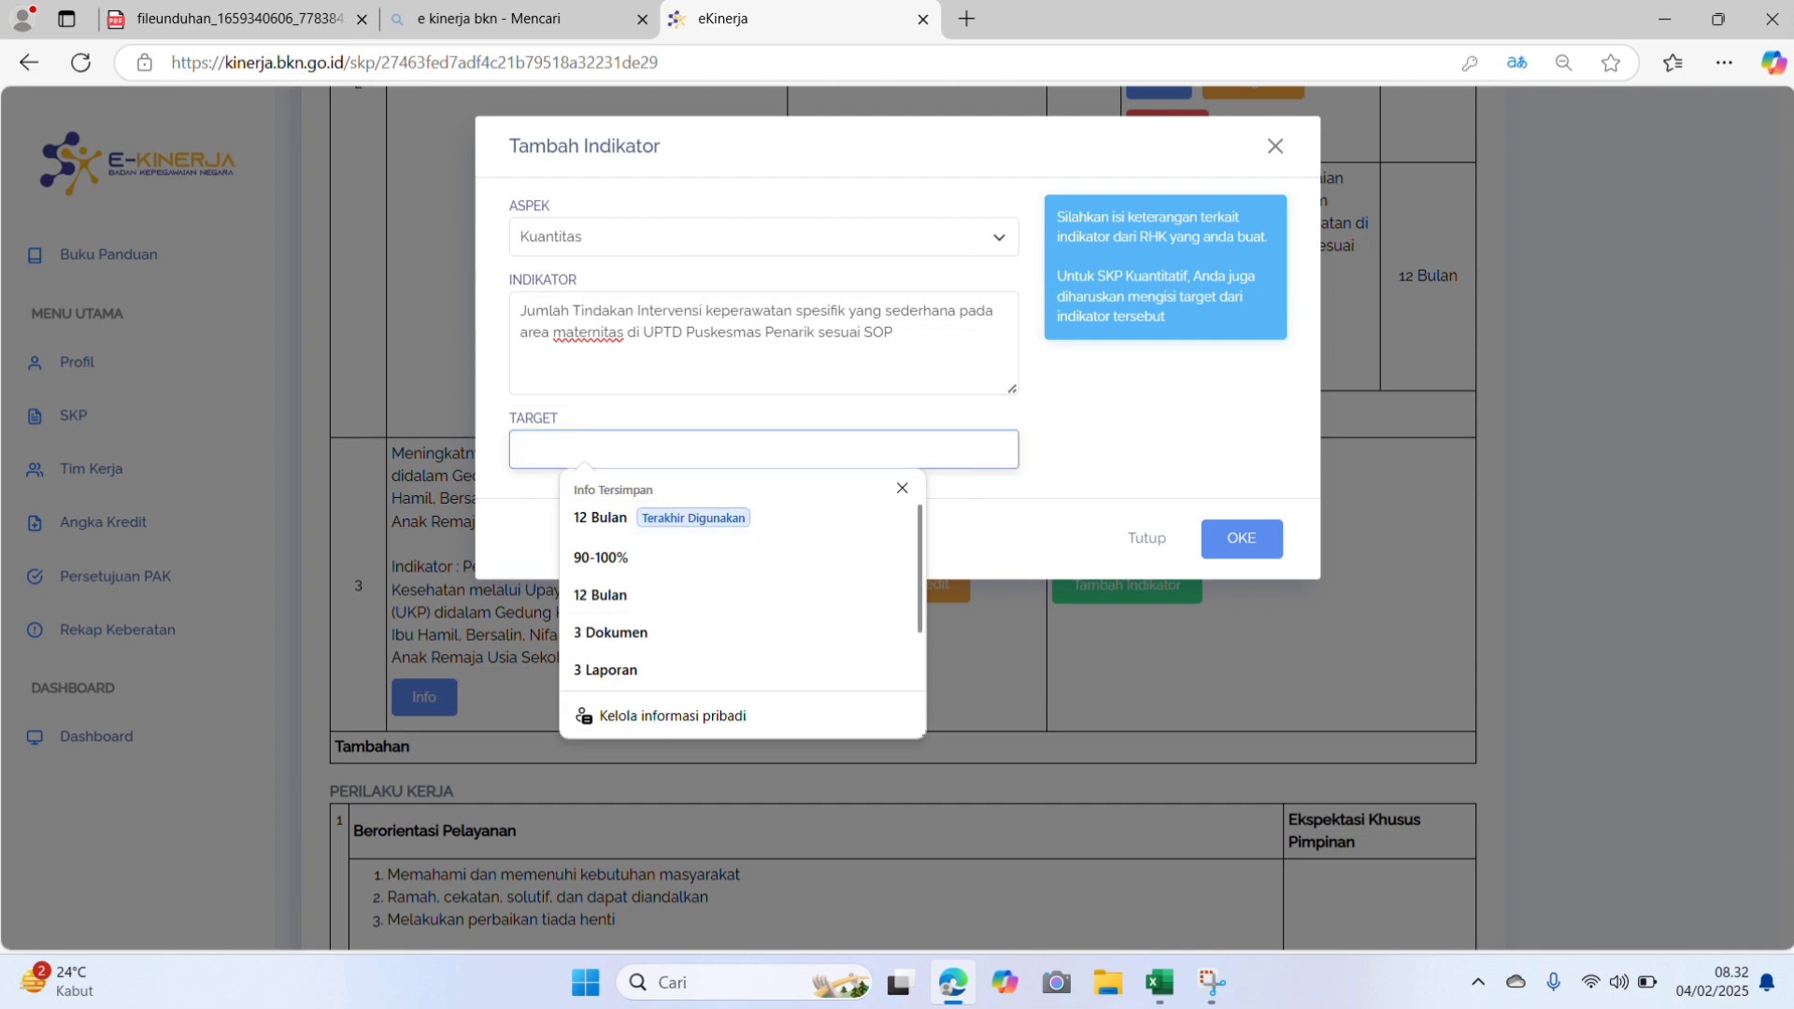
left_click(1162, 984)
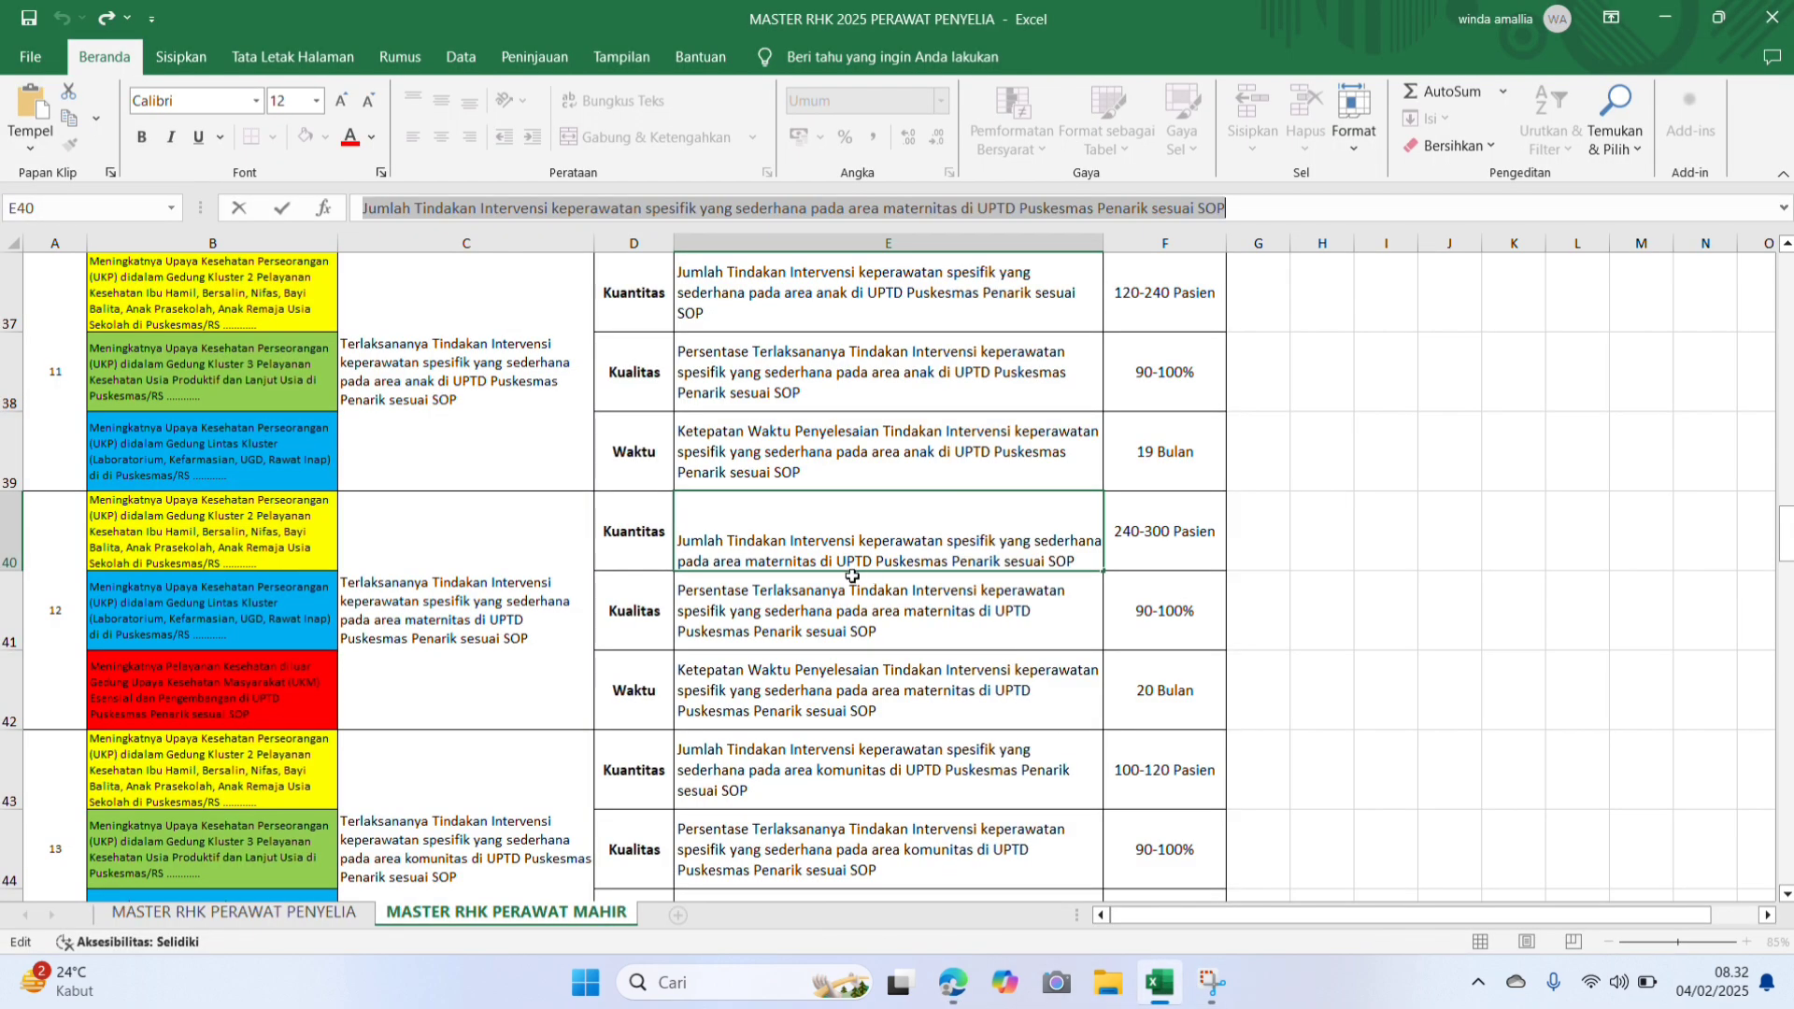
left_click(1157, 542)
key("ctrl+c")
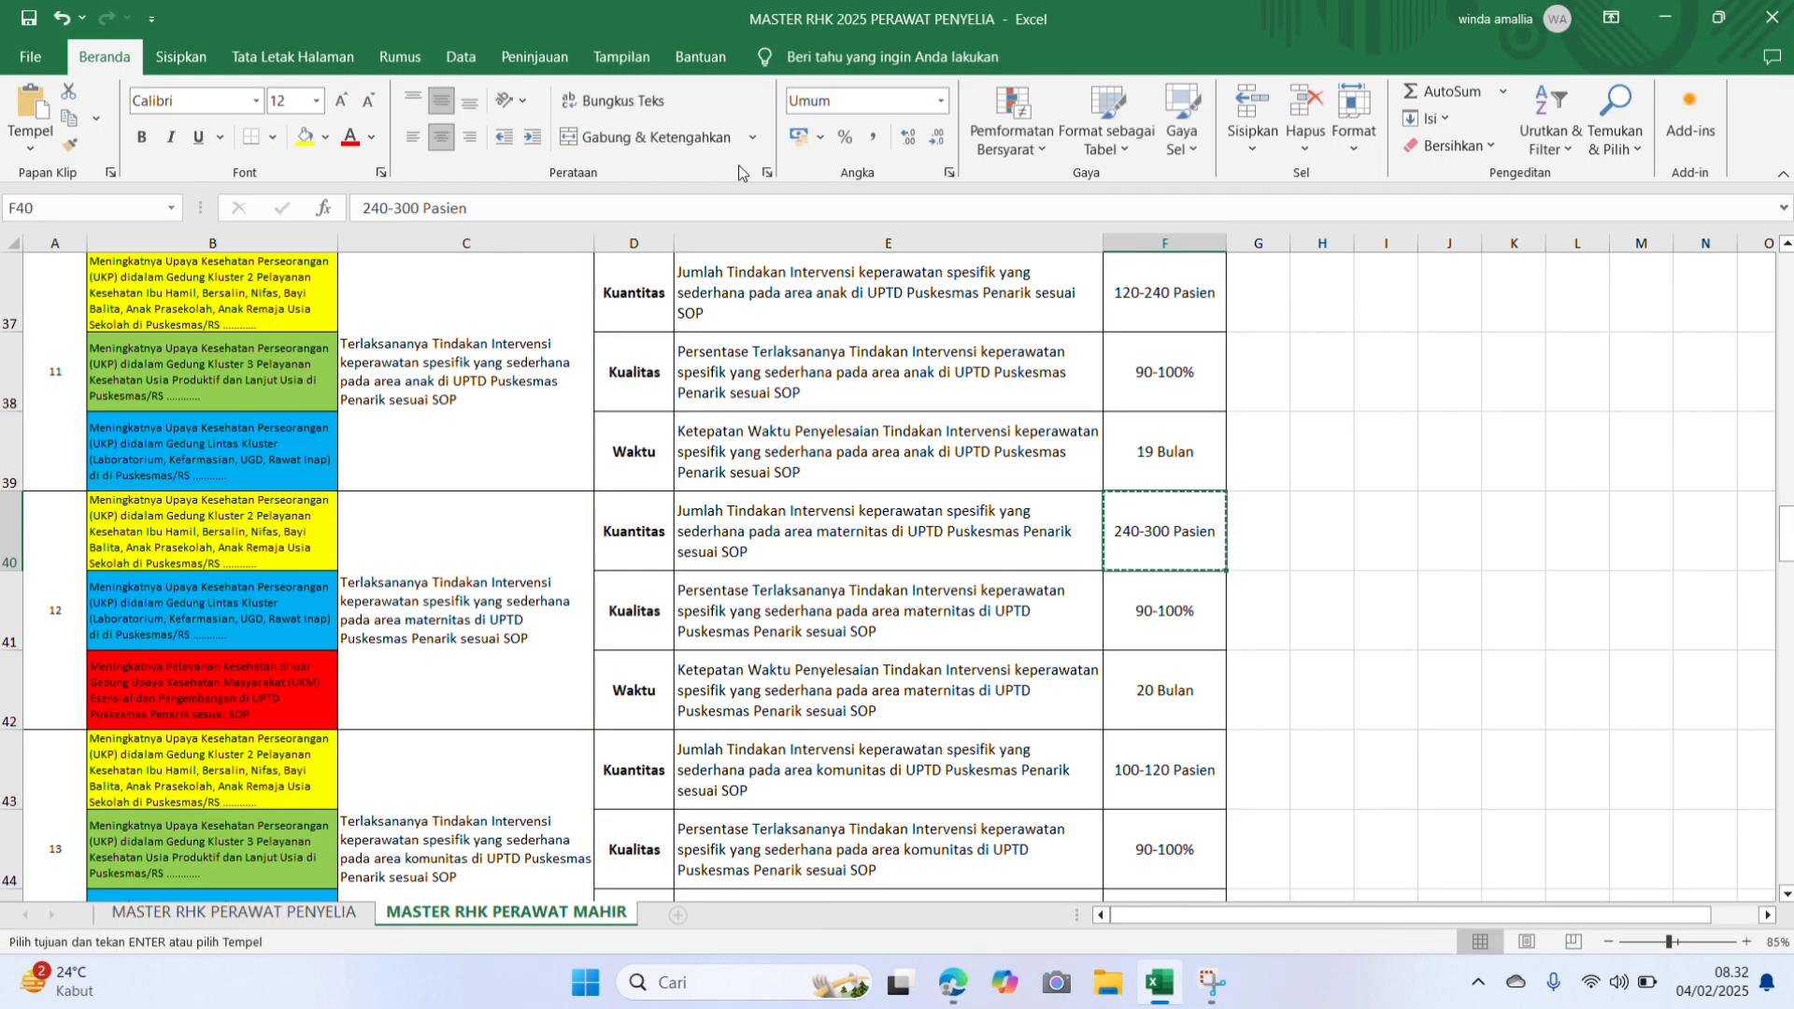
left_click(980, 996)
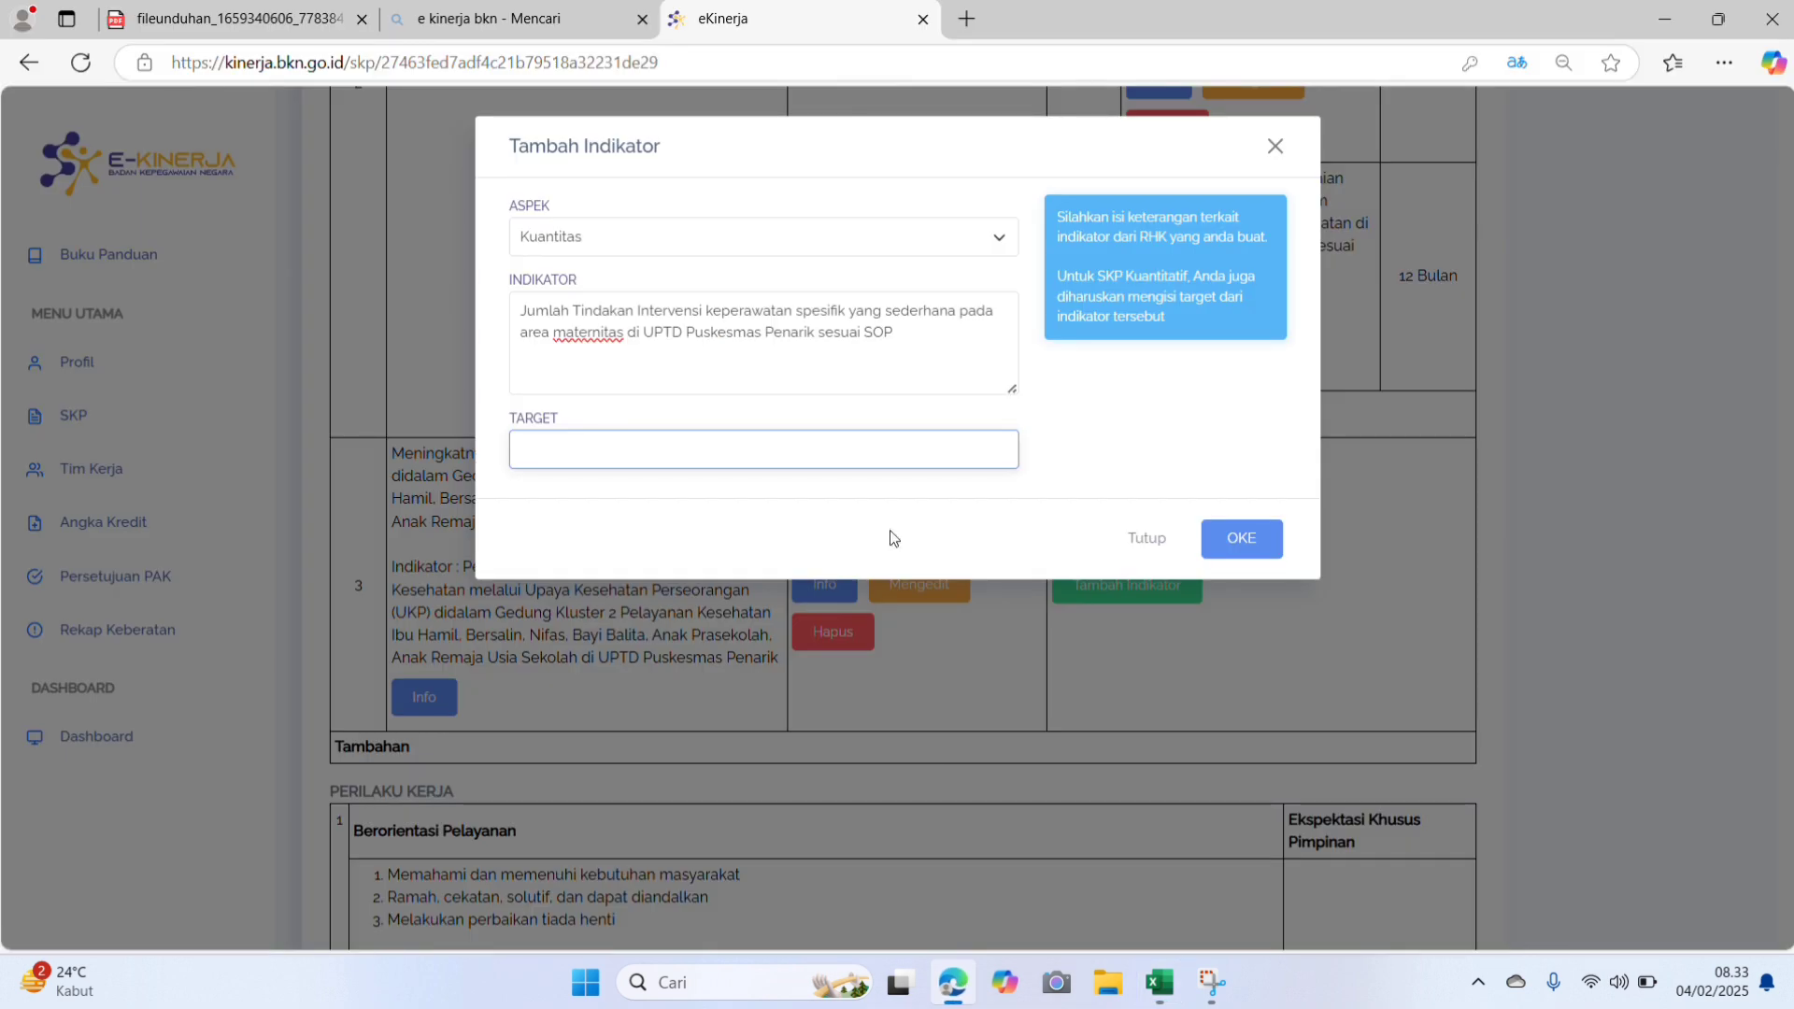
left_click(724, 451)
key("ctrl+v")
left_click(1232, 539)
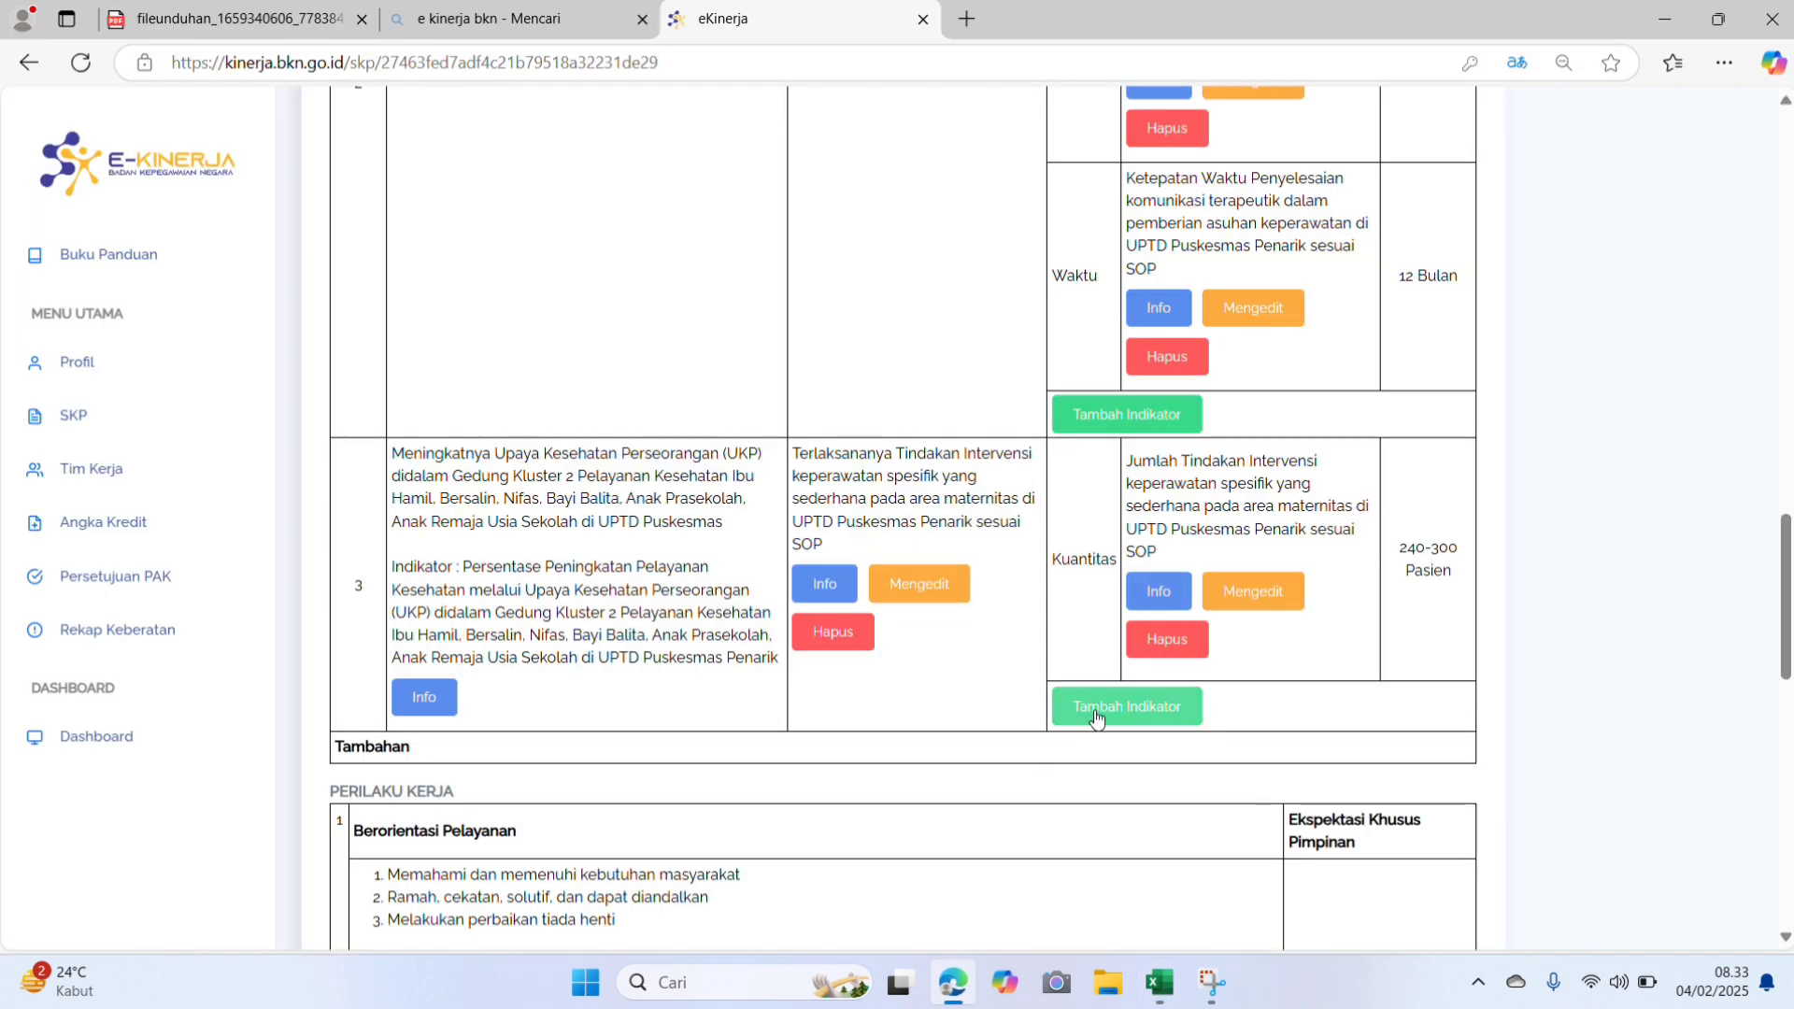
Step: Add a Kualitas indicator to the area maternitas RHK, copying its indicator text from cell E41 in Excel into eKinerja
left_click(1089, 706)
left_click(604, 241)
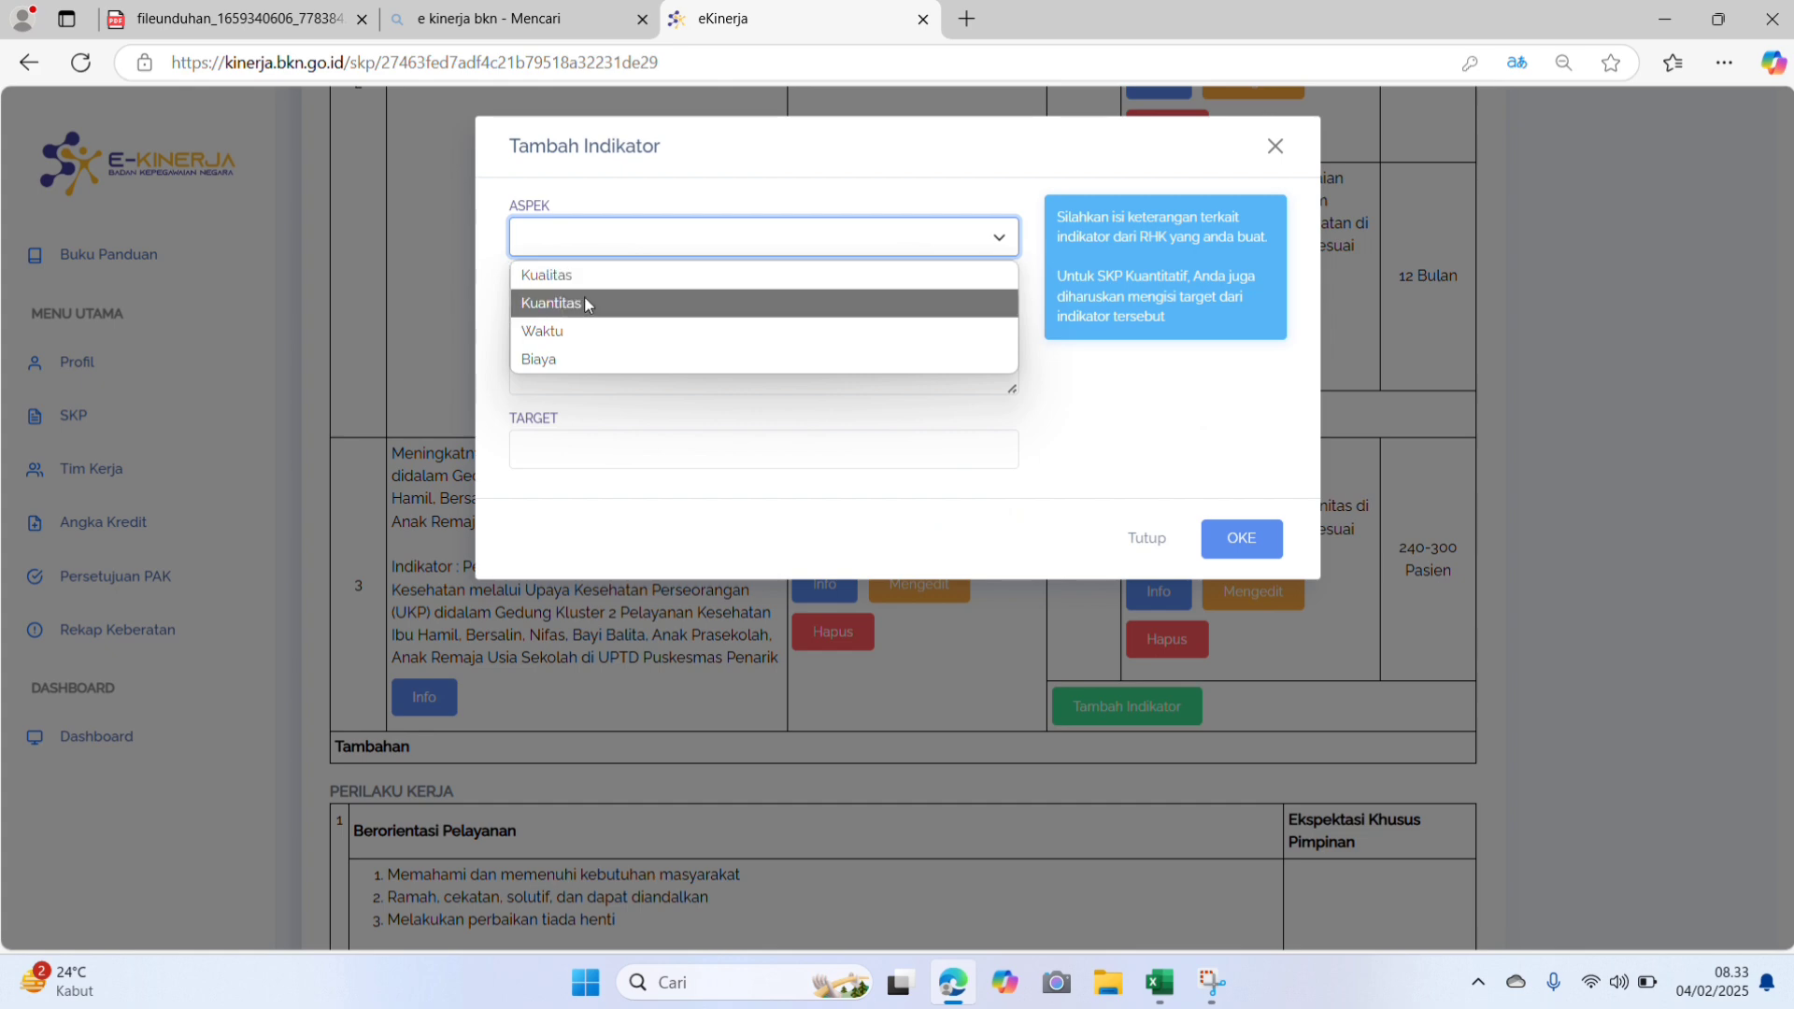
left_click(594, 274)
left_click(697, 358)
key("alt+Tab")
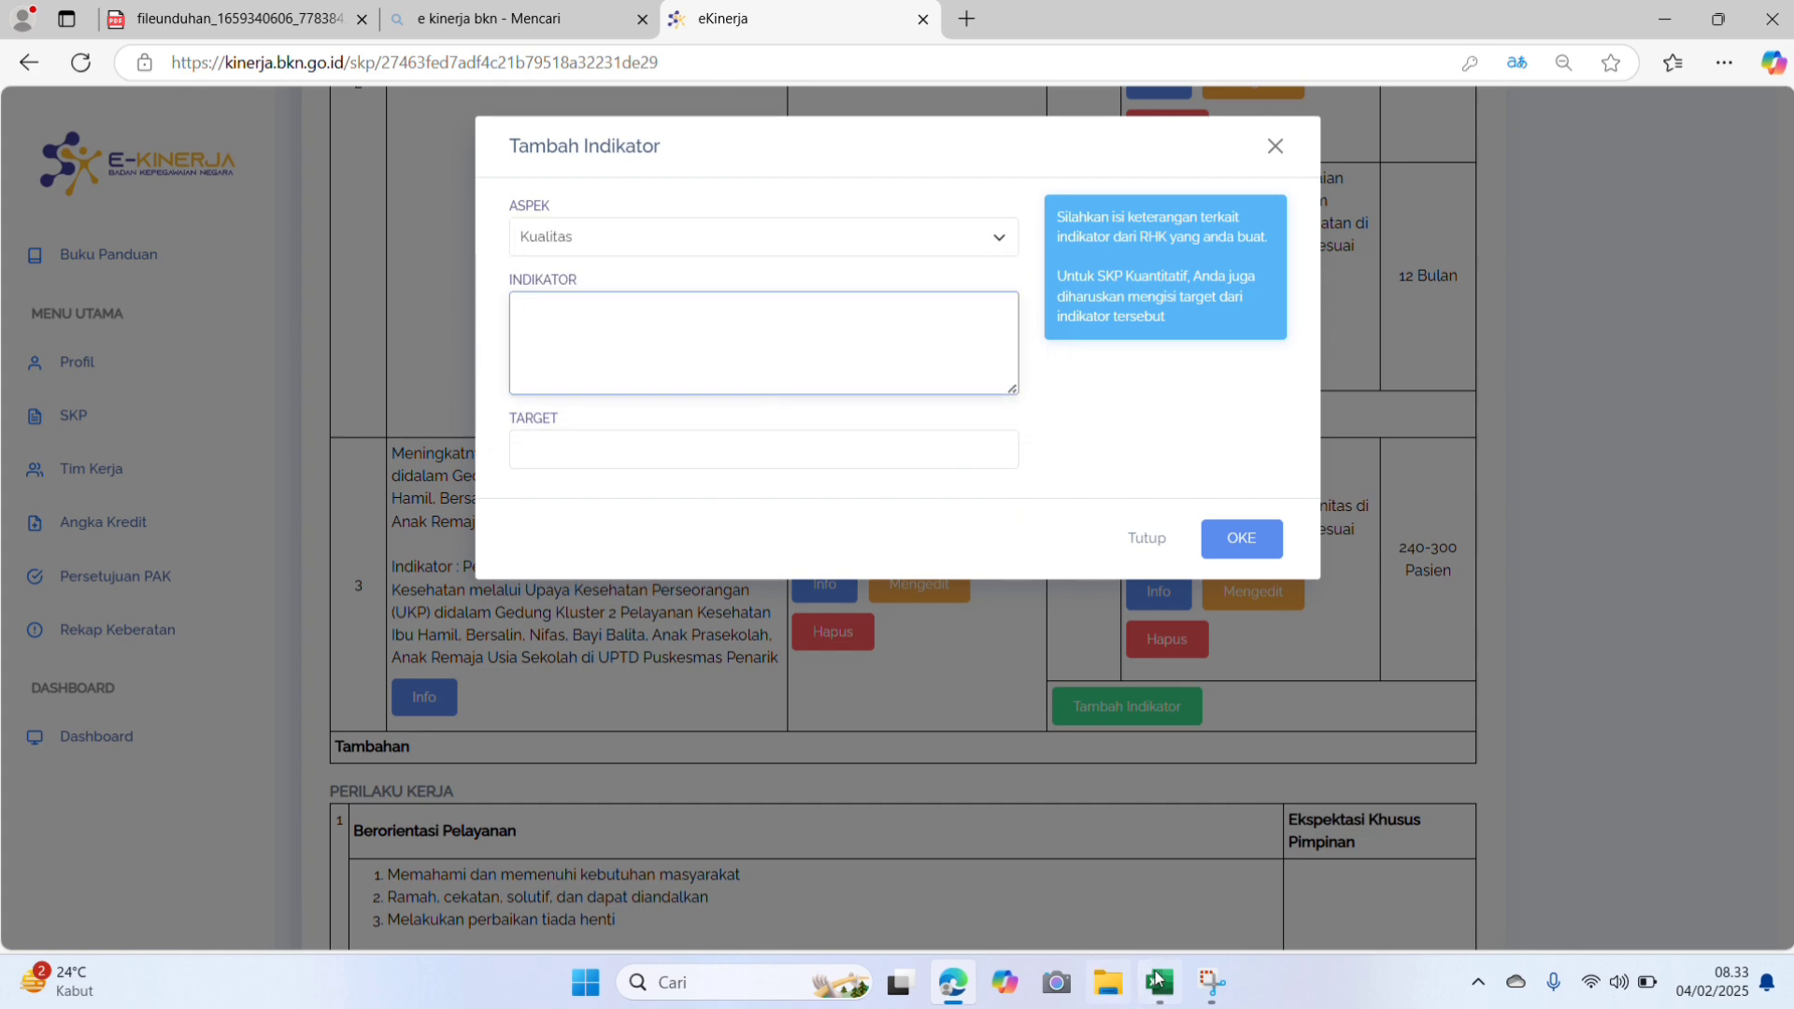
left_click(743, 595)
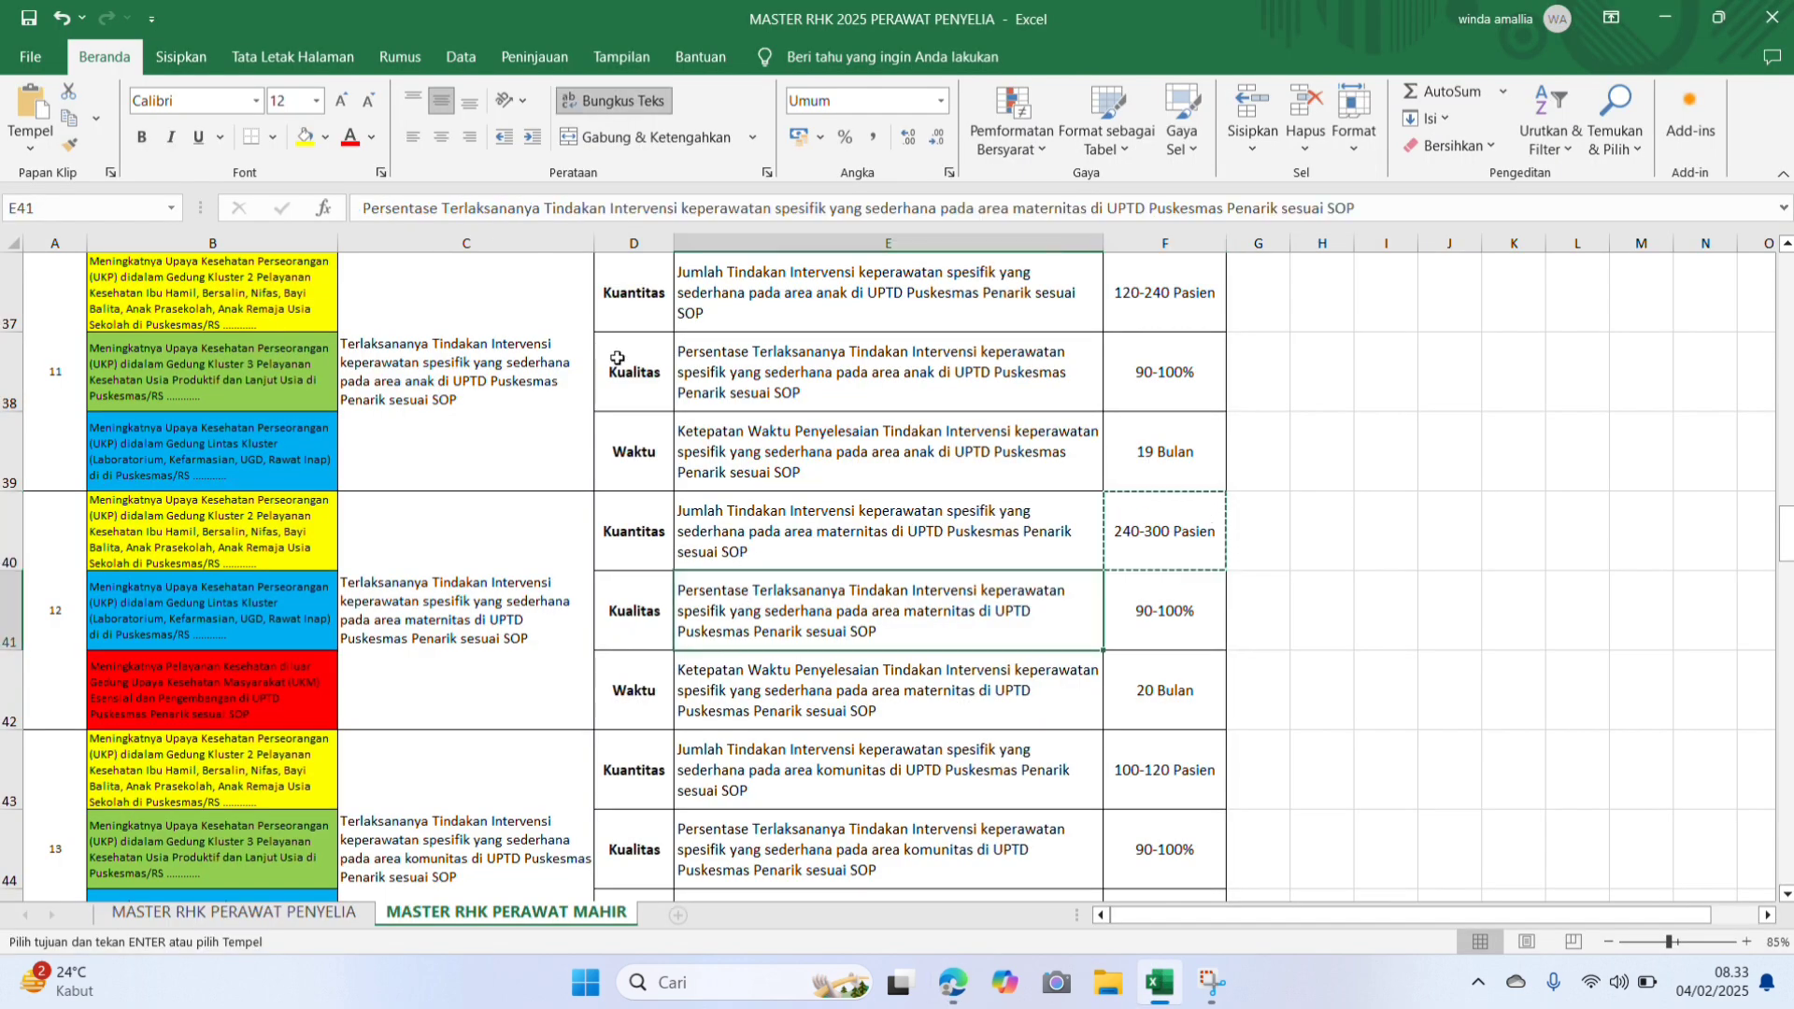
key("ctrl+c")
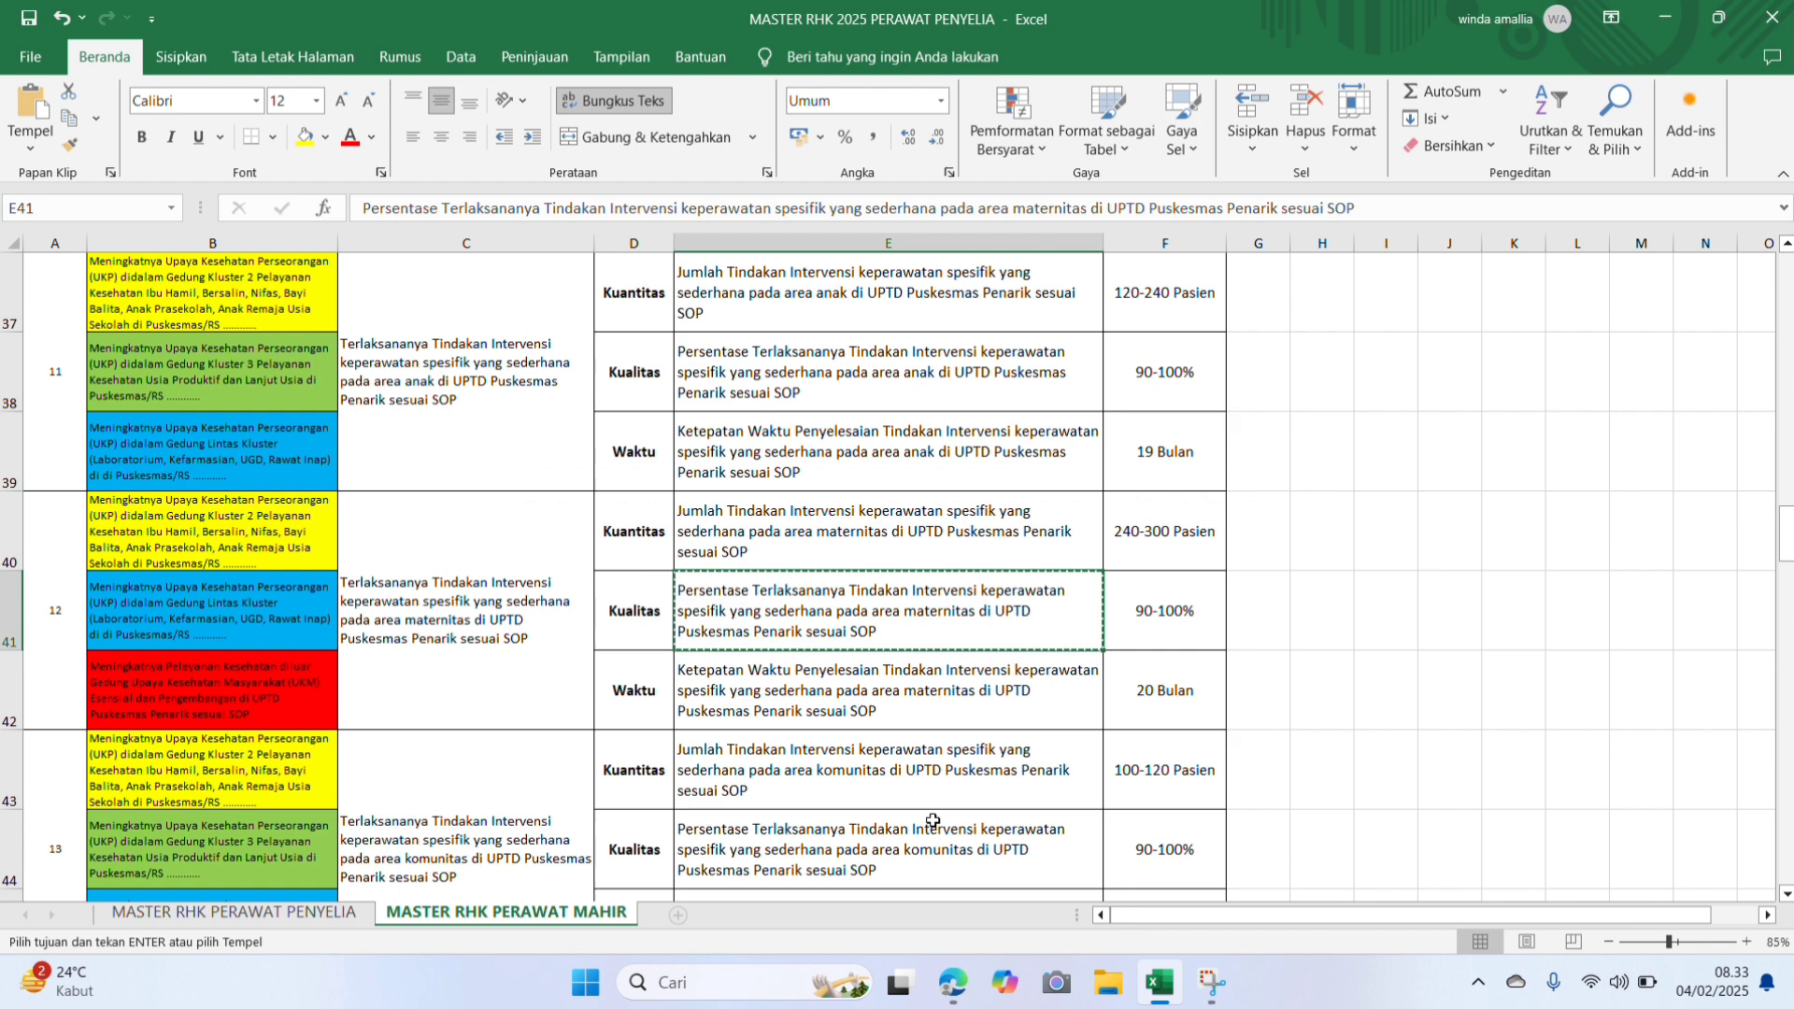
left_click(954, 982)
left_click(626, 330)
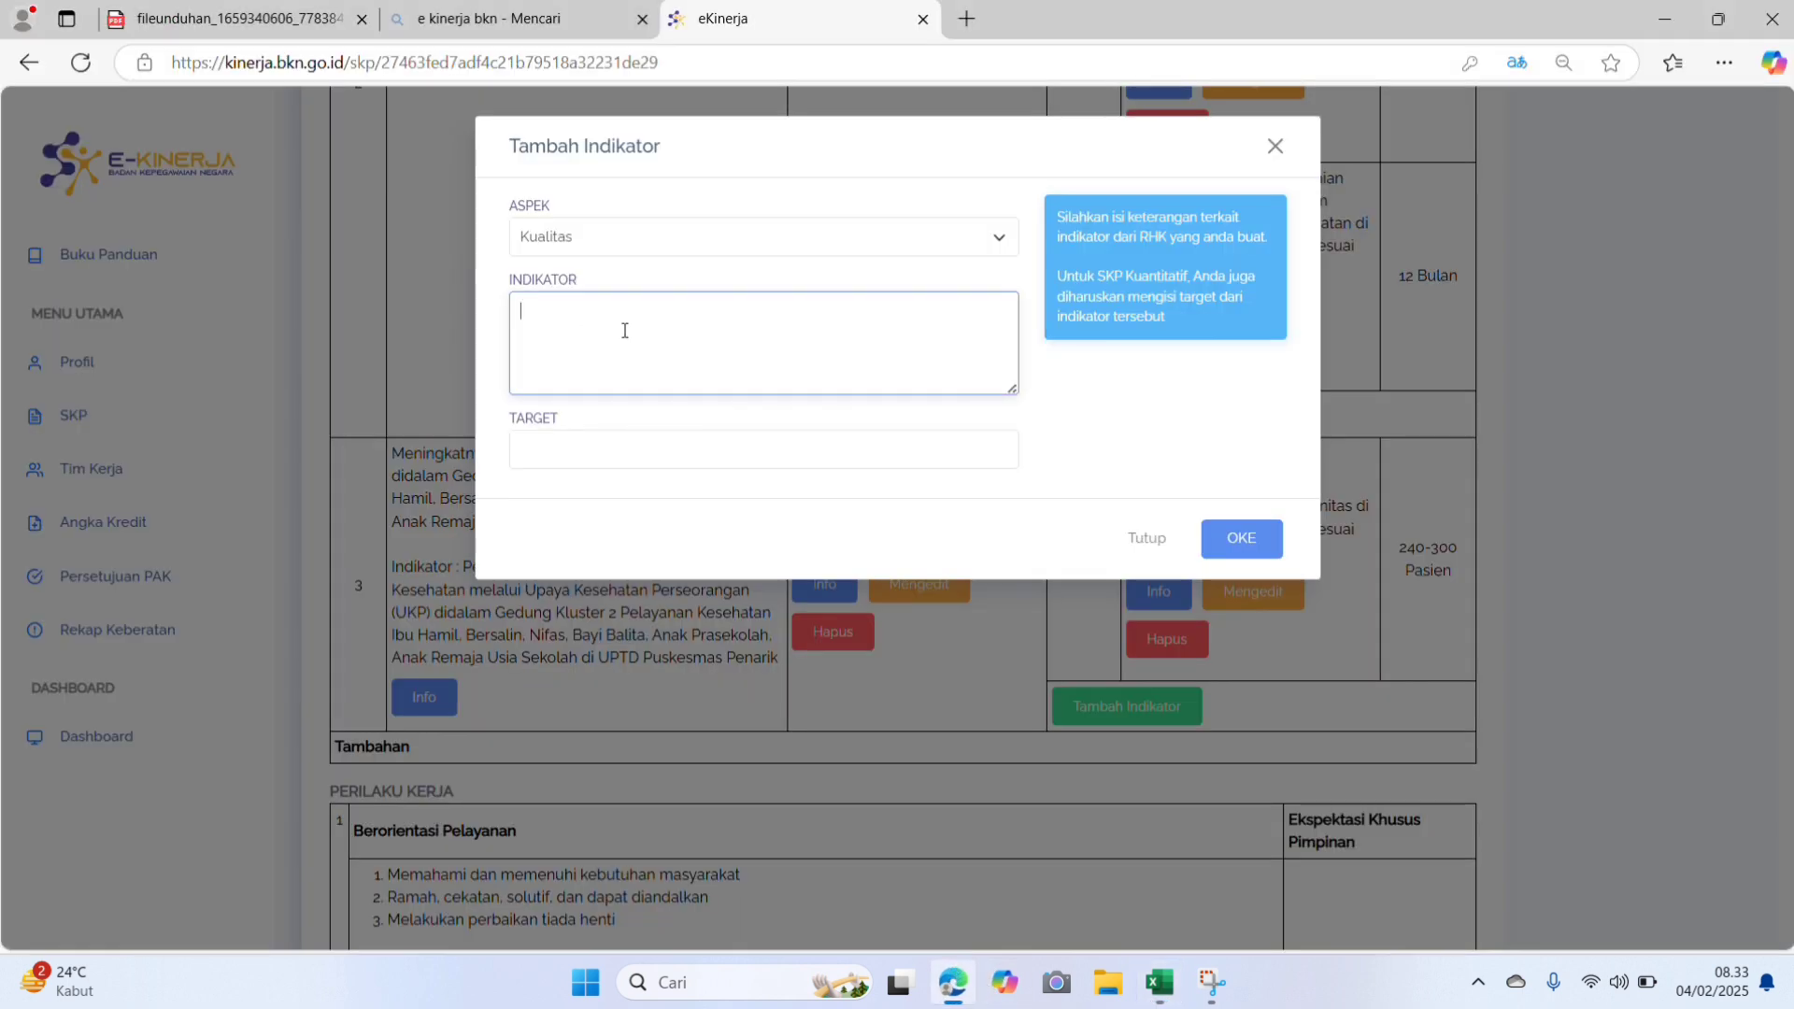
key("ctrl+v")
Step: Set the Kualitas indicator's target to 90-100% and save the indicator
left_click(572, 449)
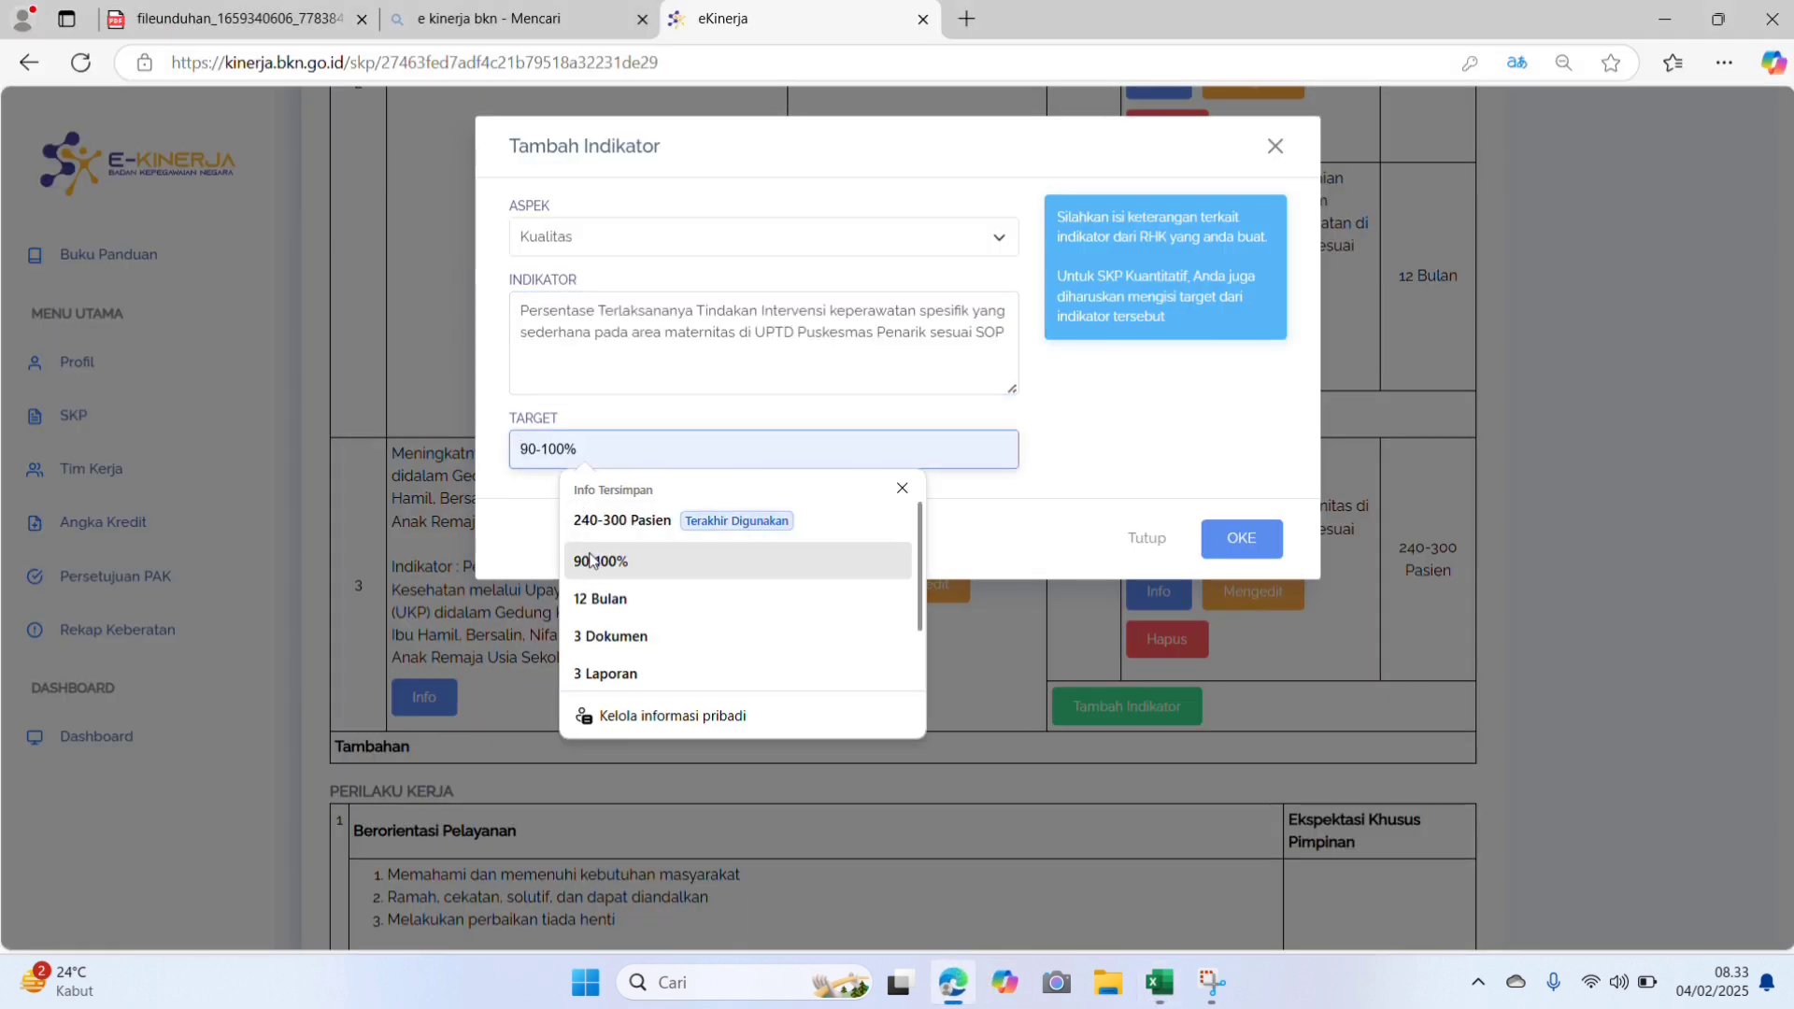
left_click(591, 561)
left_click(1220, 537)
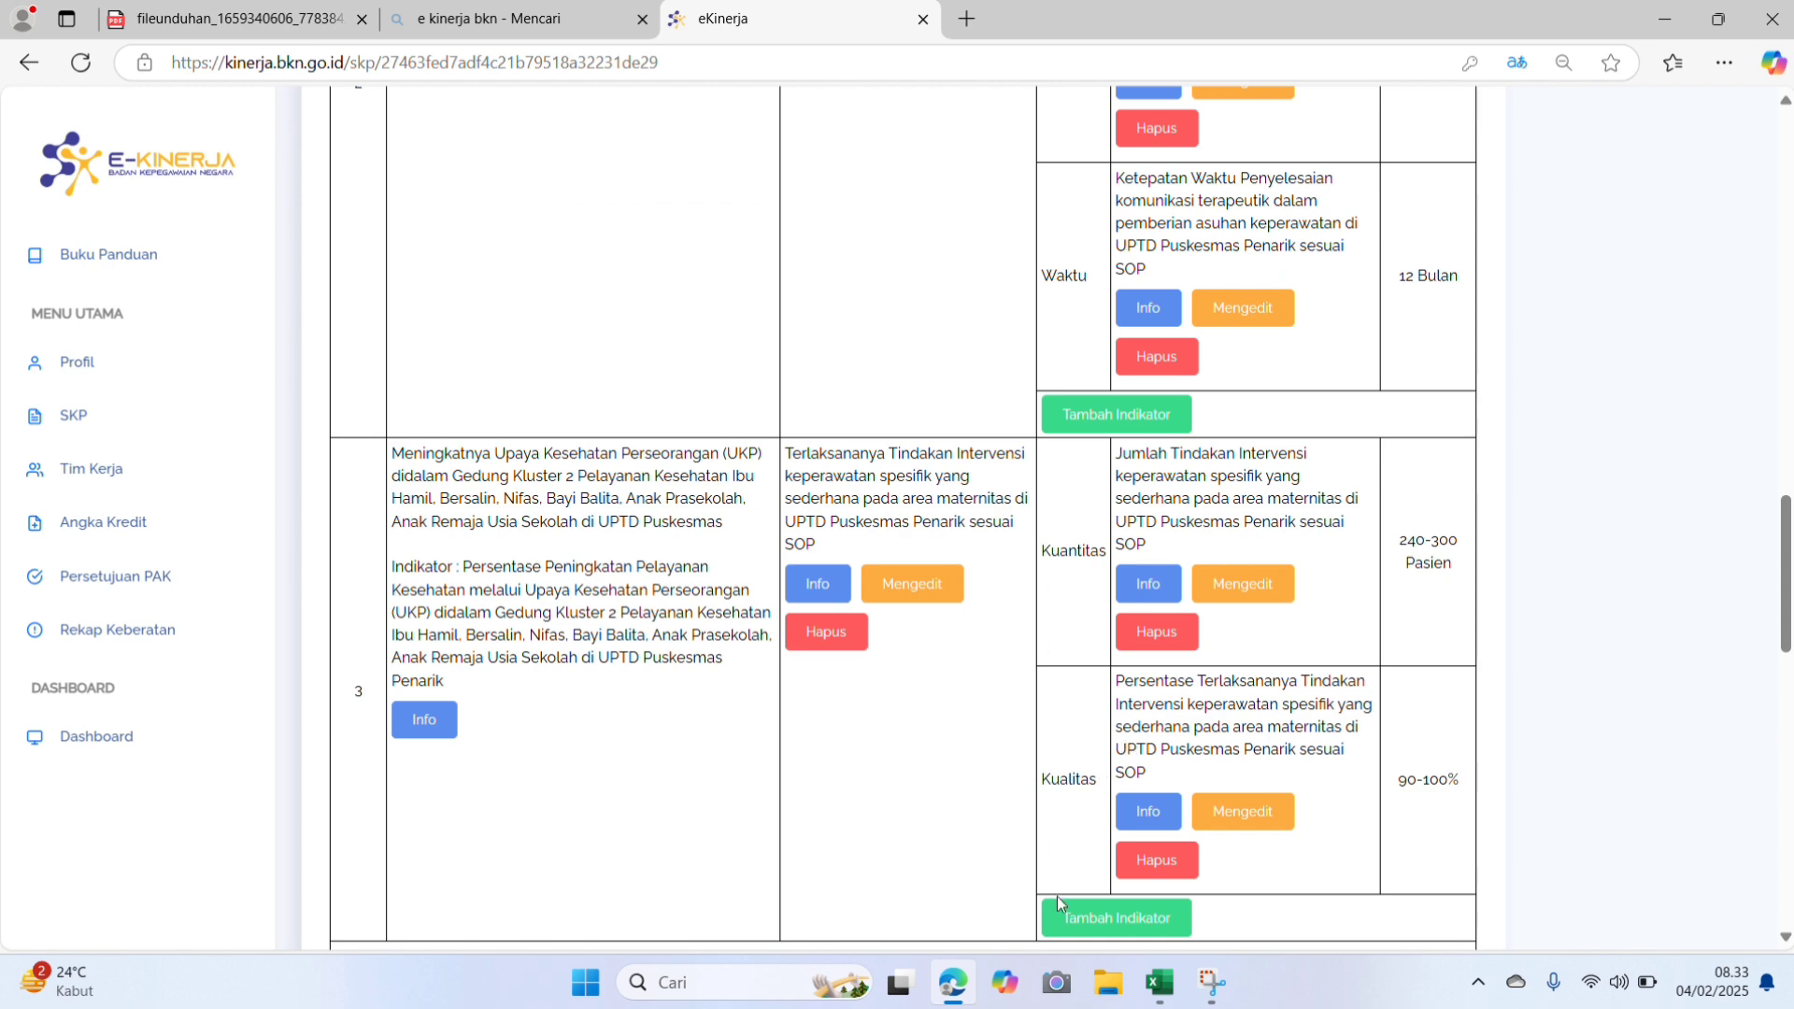
Step: Add a Waktu indicator to the area maternitas RHK, copying its indicator text from cell E42 in Excel into eKinerja
left_click(1069, 916)
left_click(618, 240)
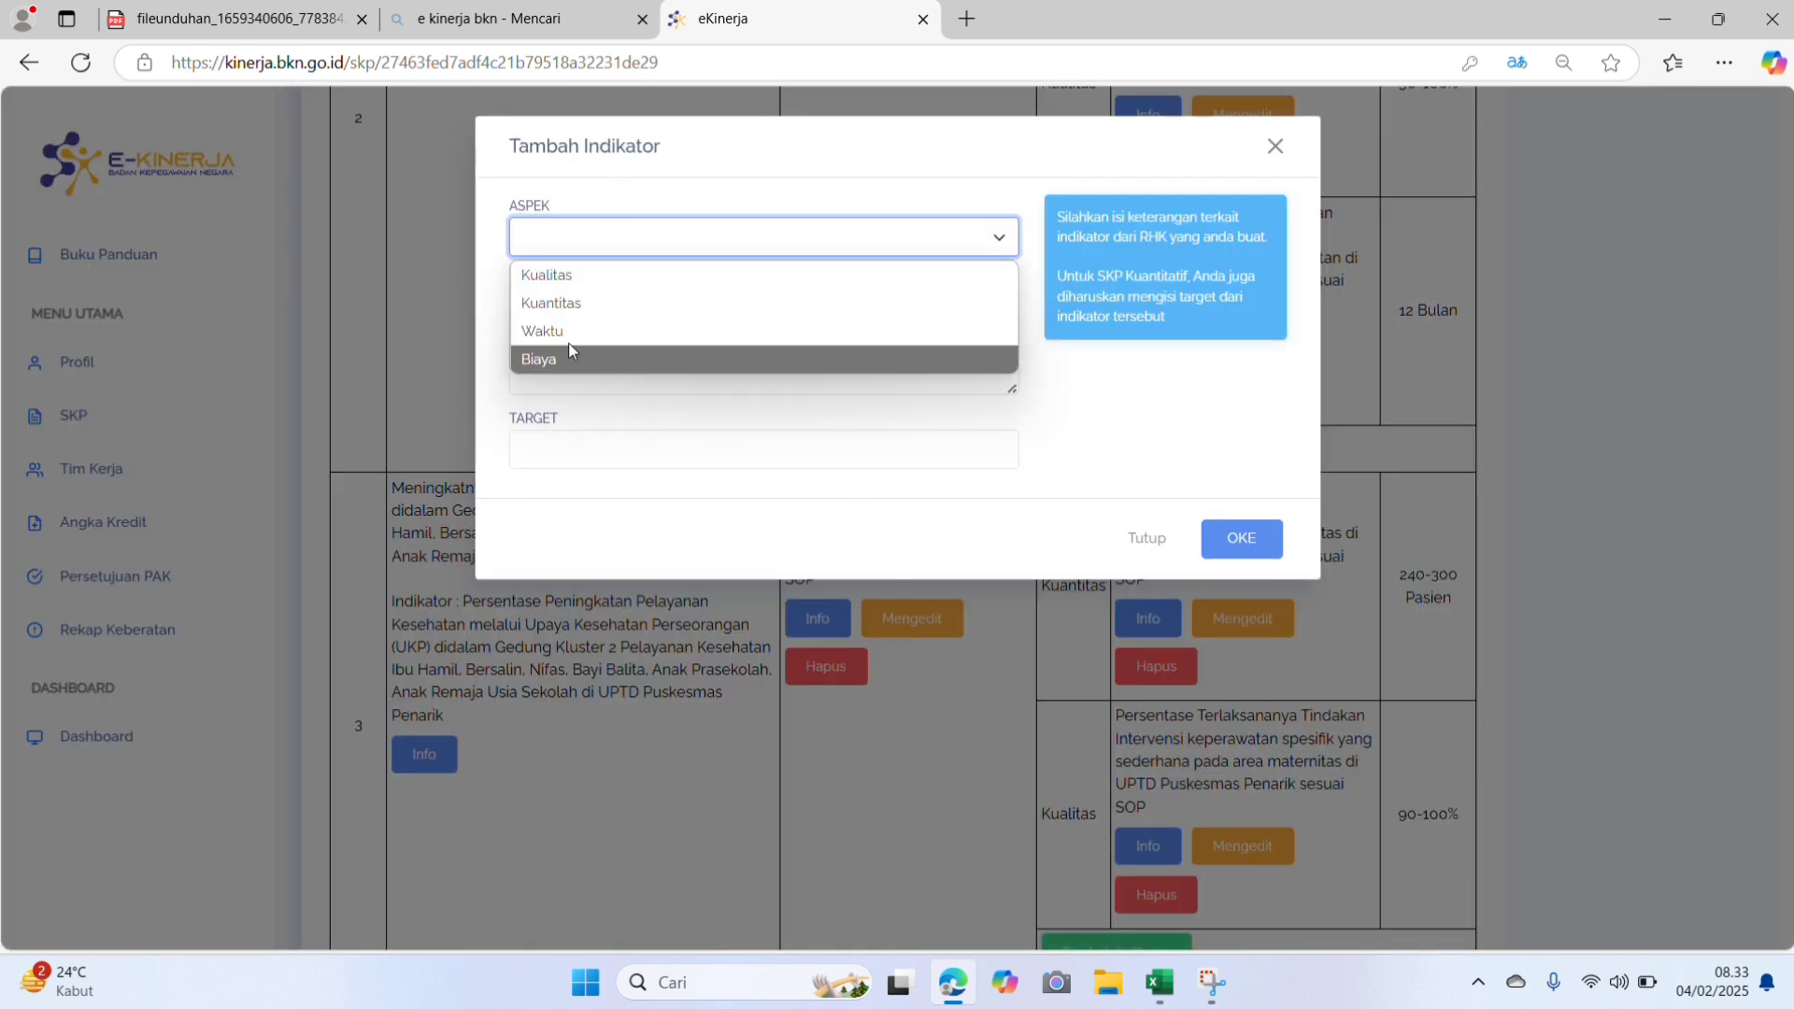
left_click(570, 333)
left_click(572, 325)
left_click(1160, 983)
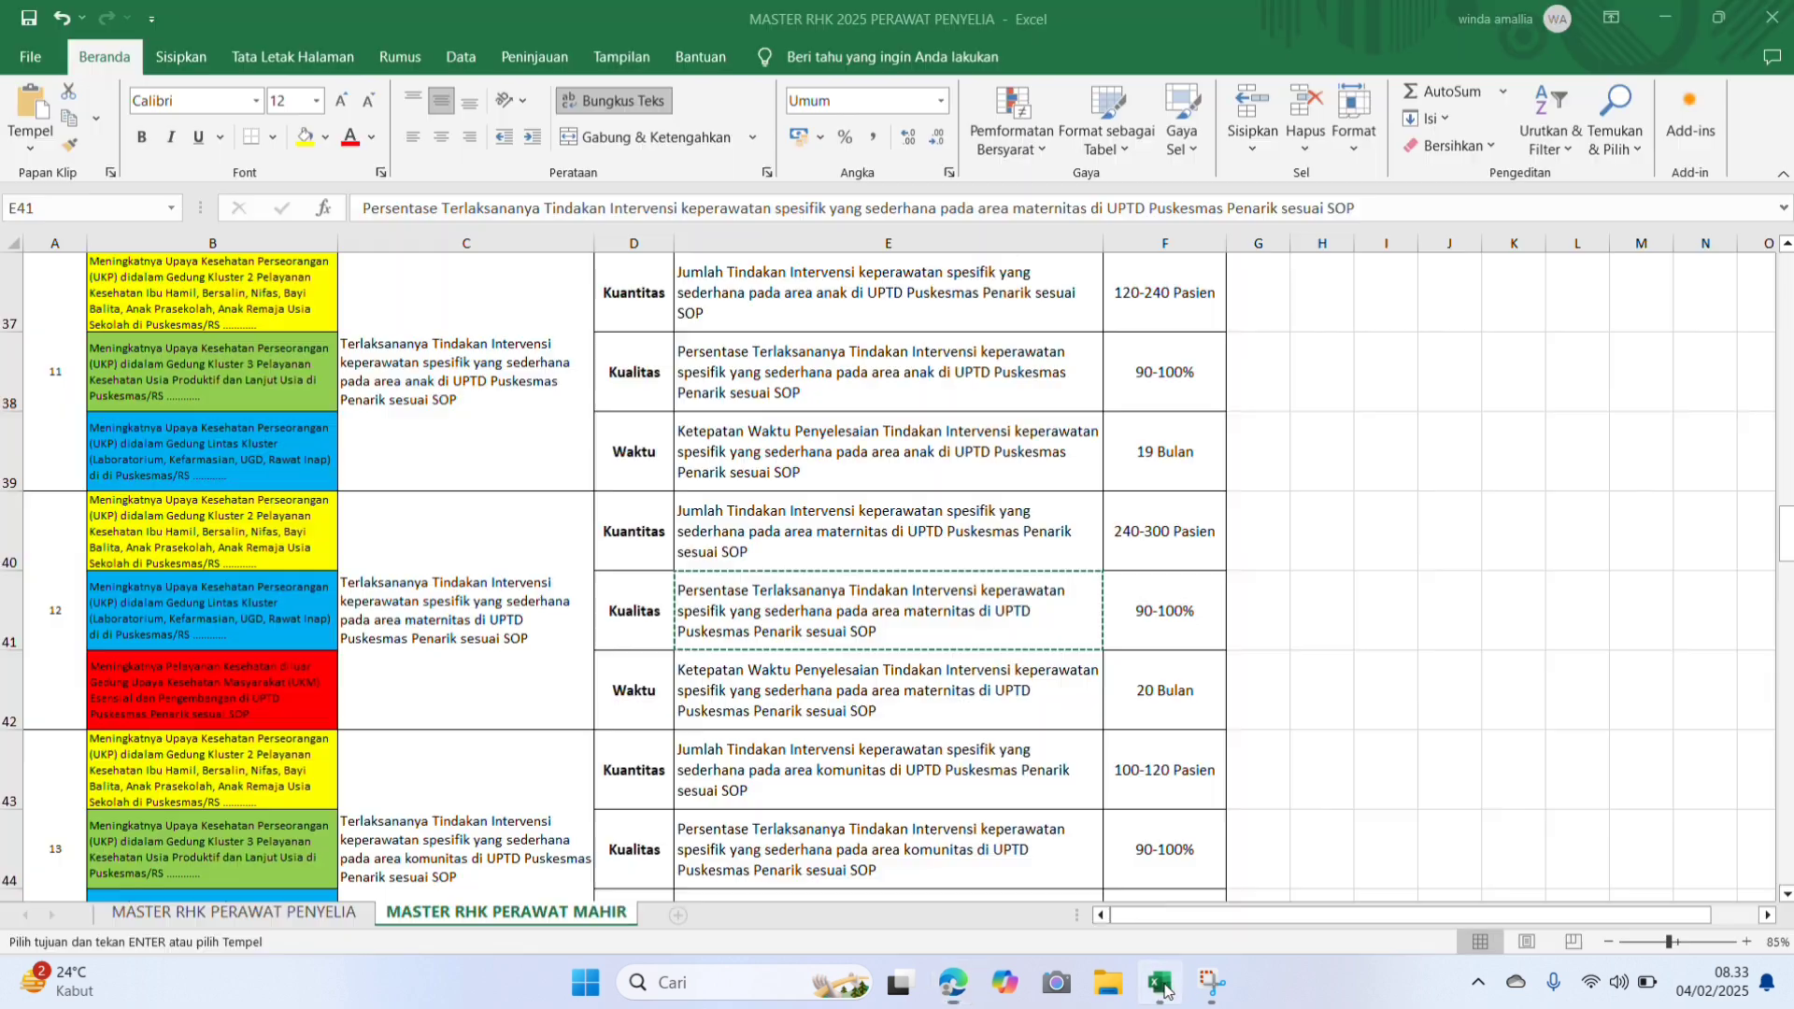
left_click(737, 679)
key("ctrl+c")
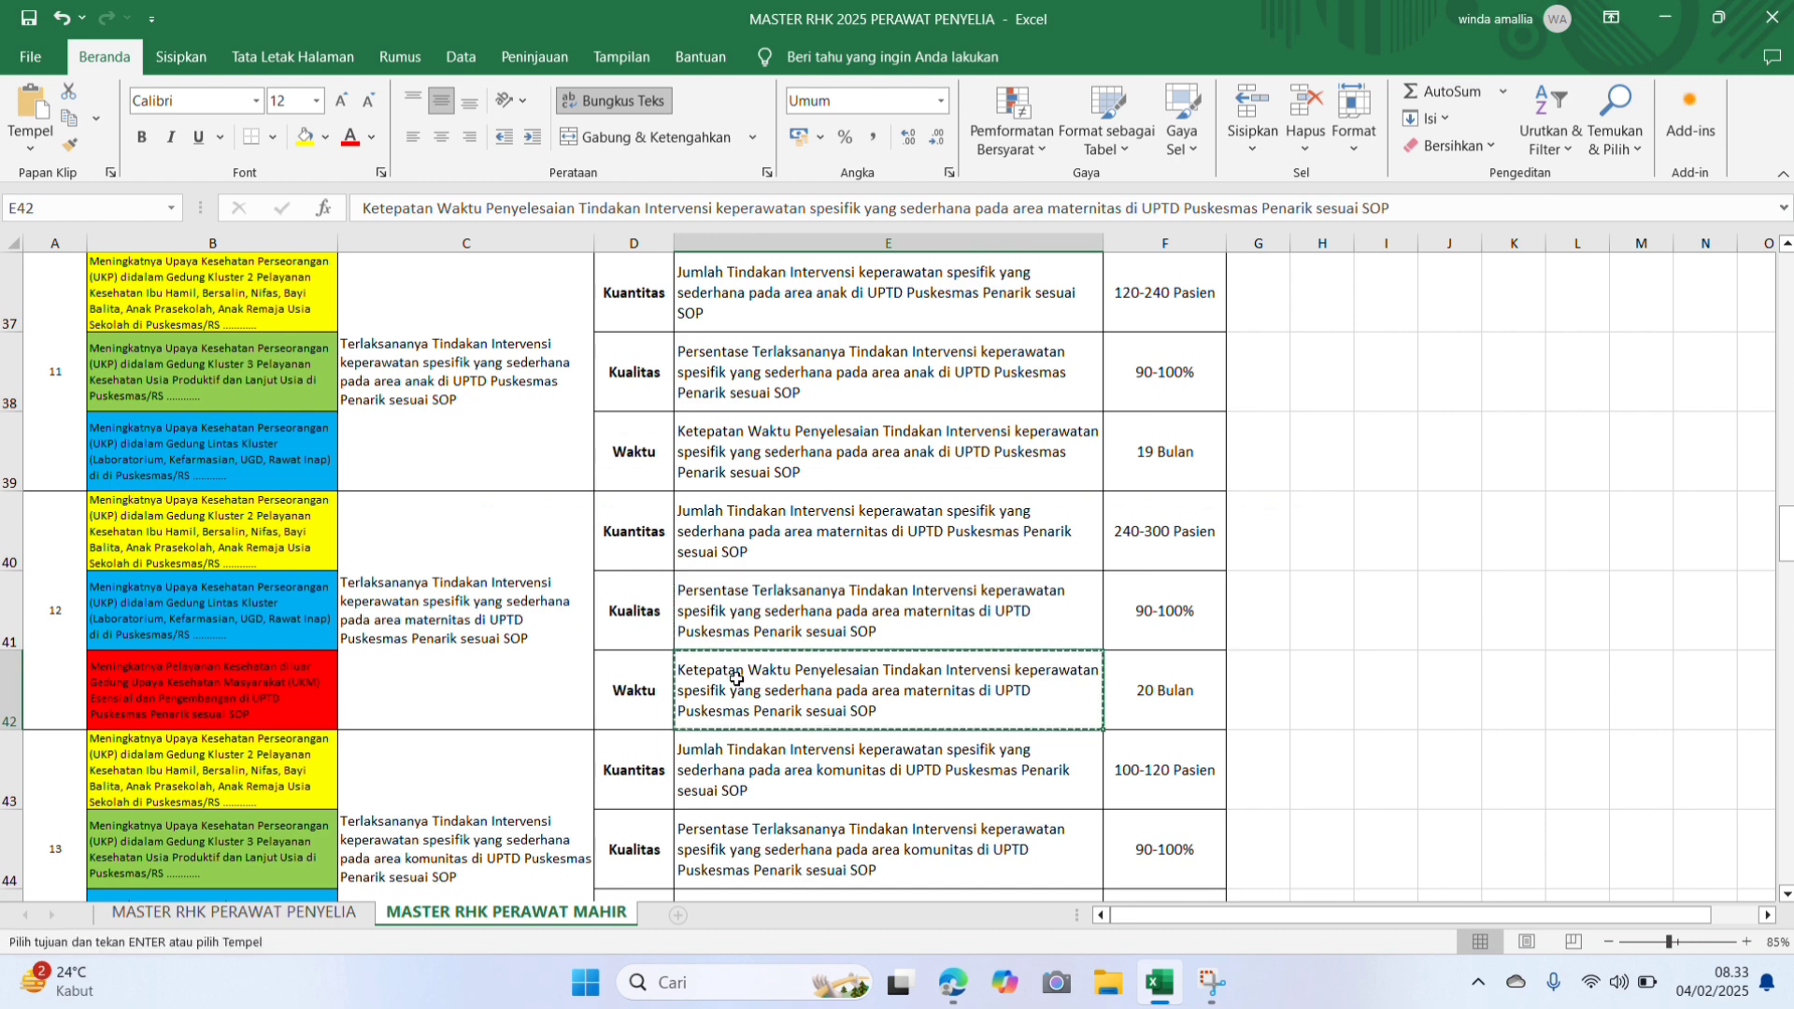
left_click(953, 982)
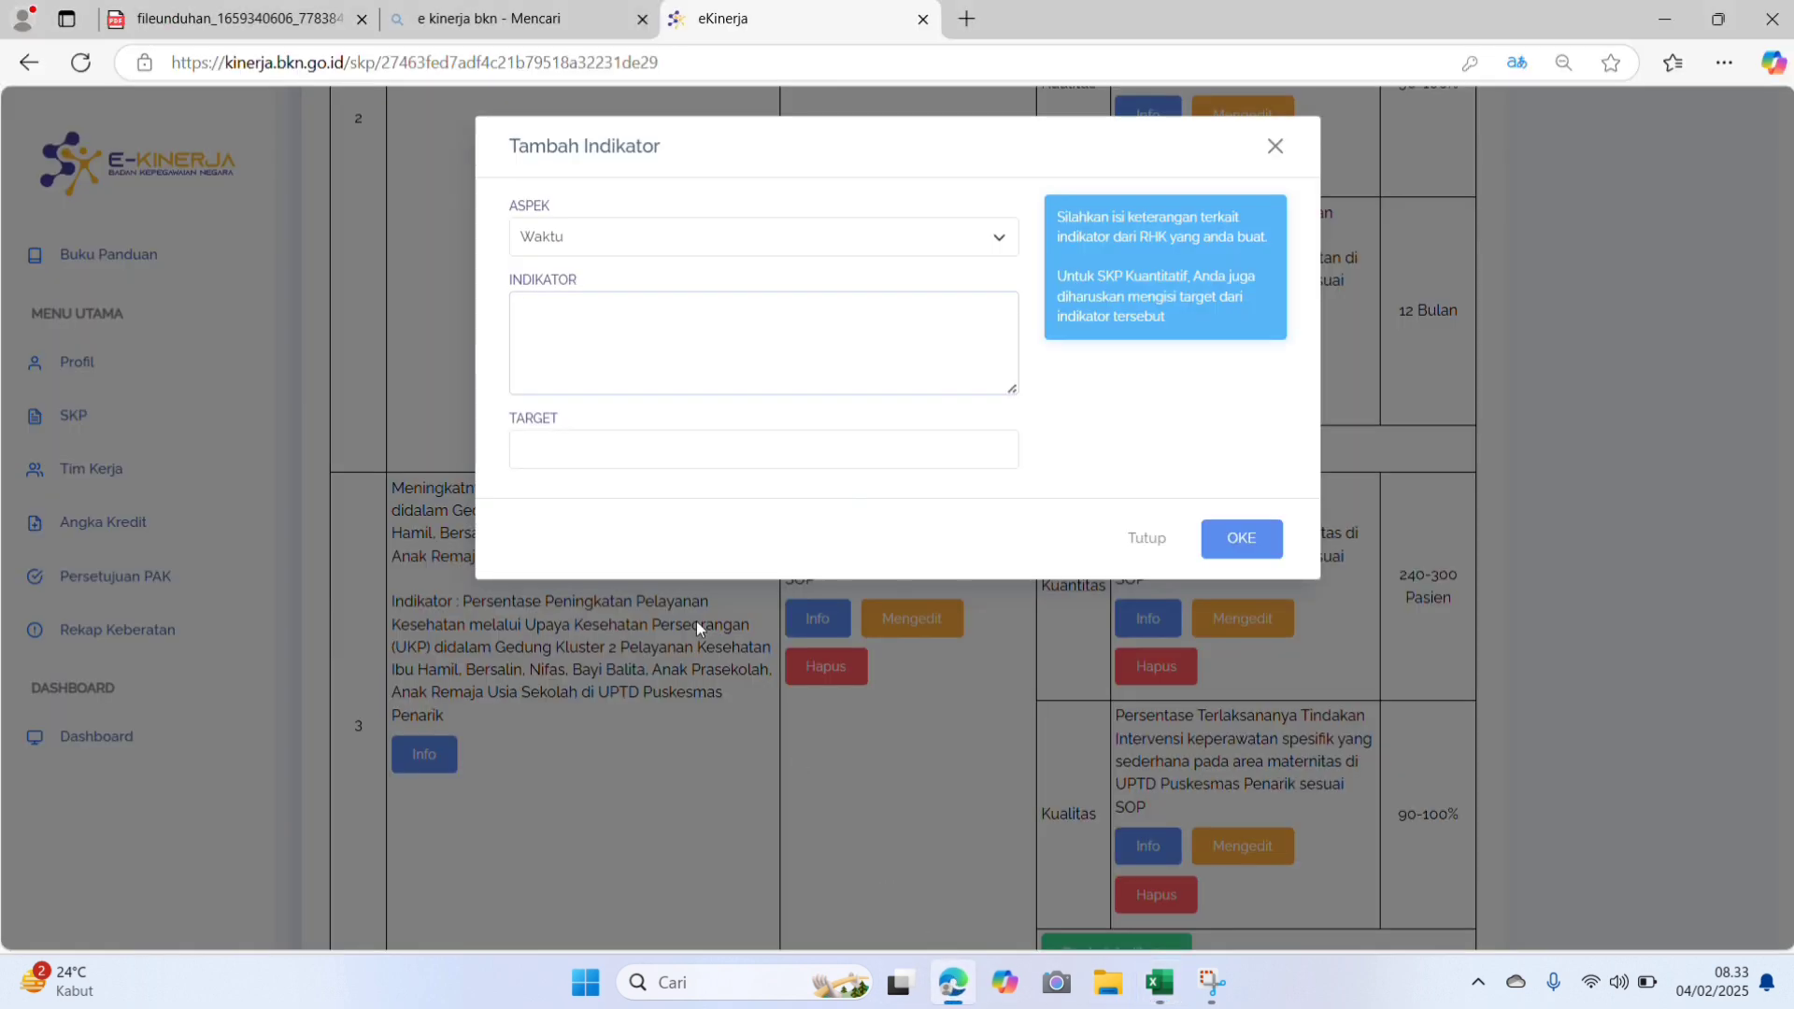
left_click(585, 340)
key("ctrl+v")
Step: Set the area maternitas Waktu indicator's target to 12 Bulan and save the indicator
left_click_drag(589, 332, 557, 445)
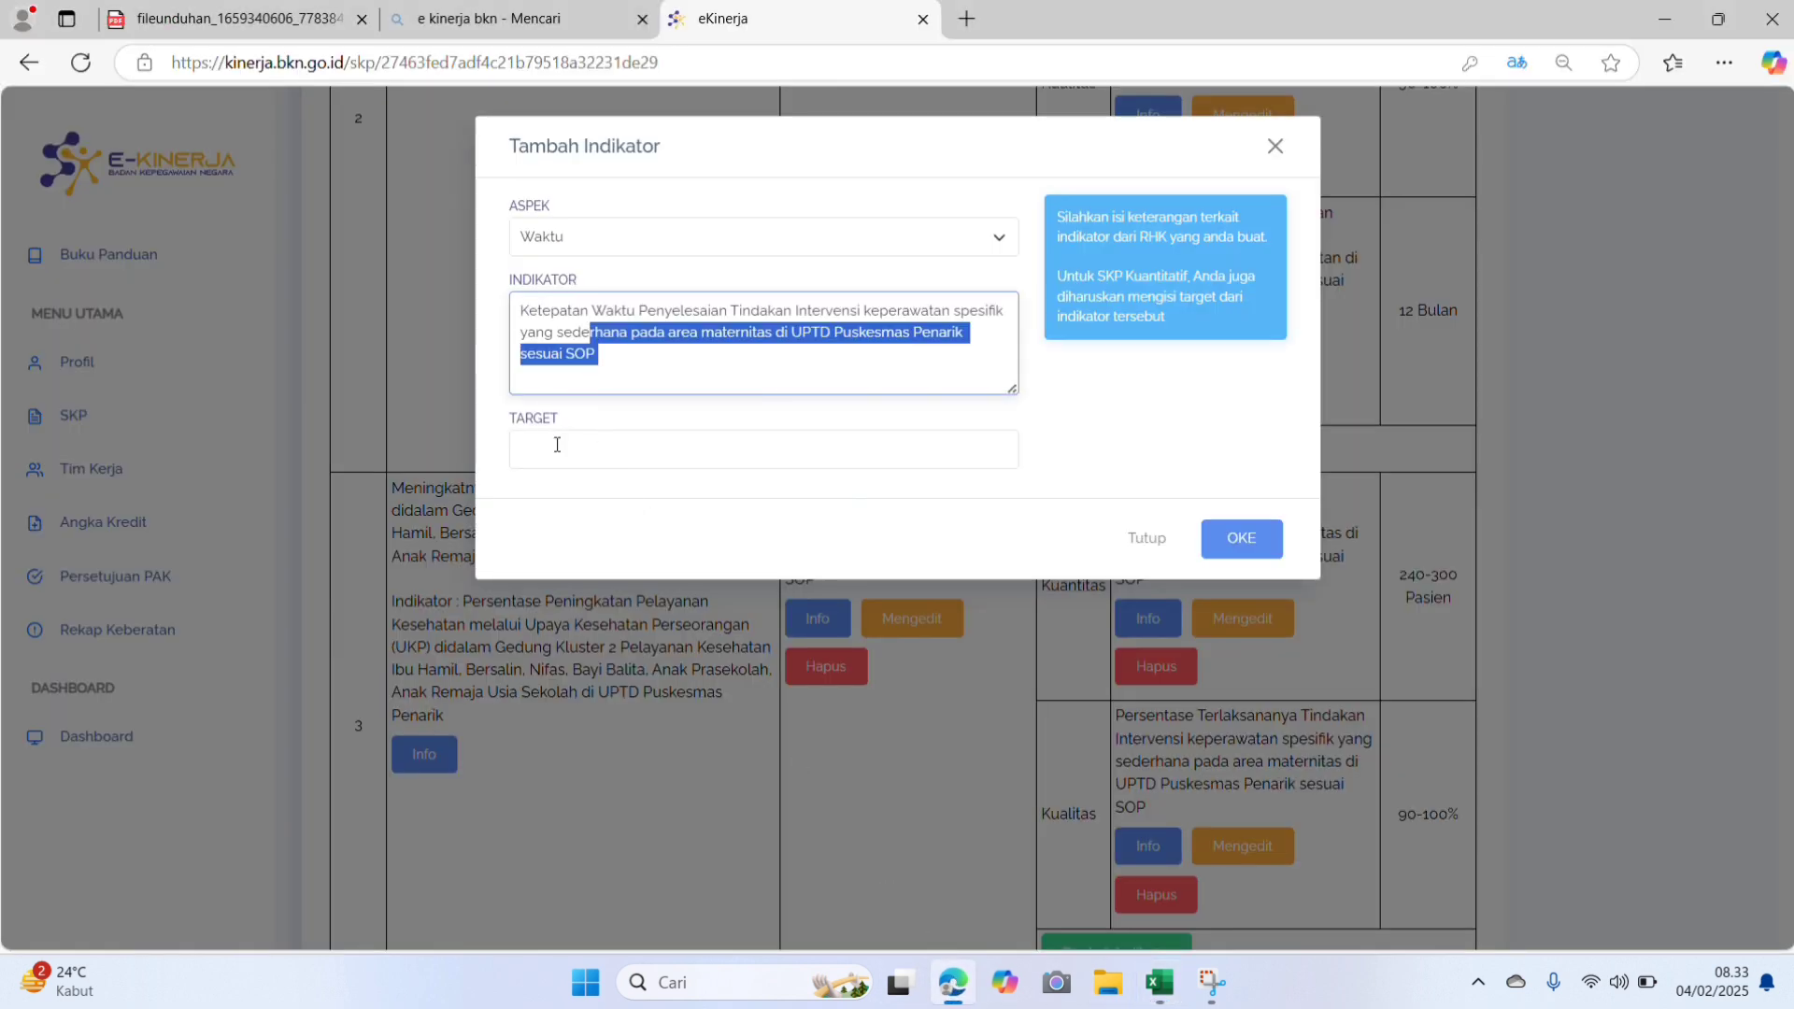
left_click(557, 445)
left_click(635, 593)
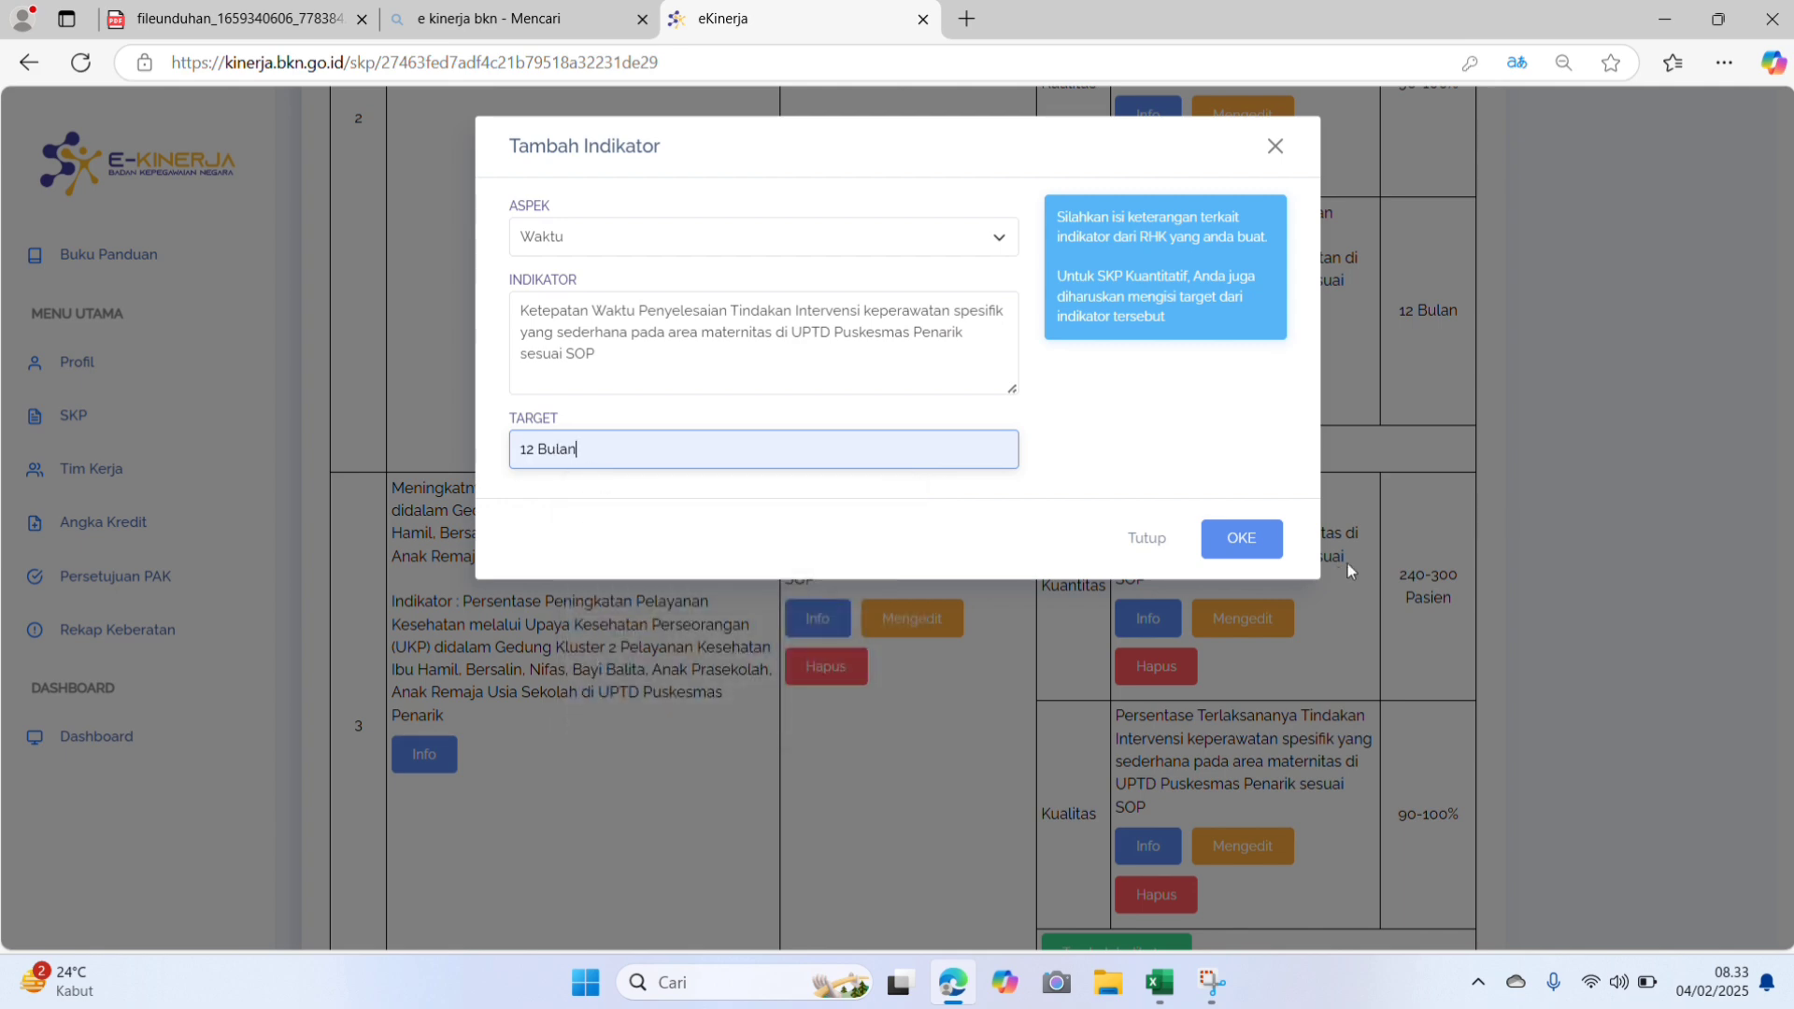
left_click(1250, 534)
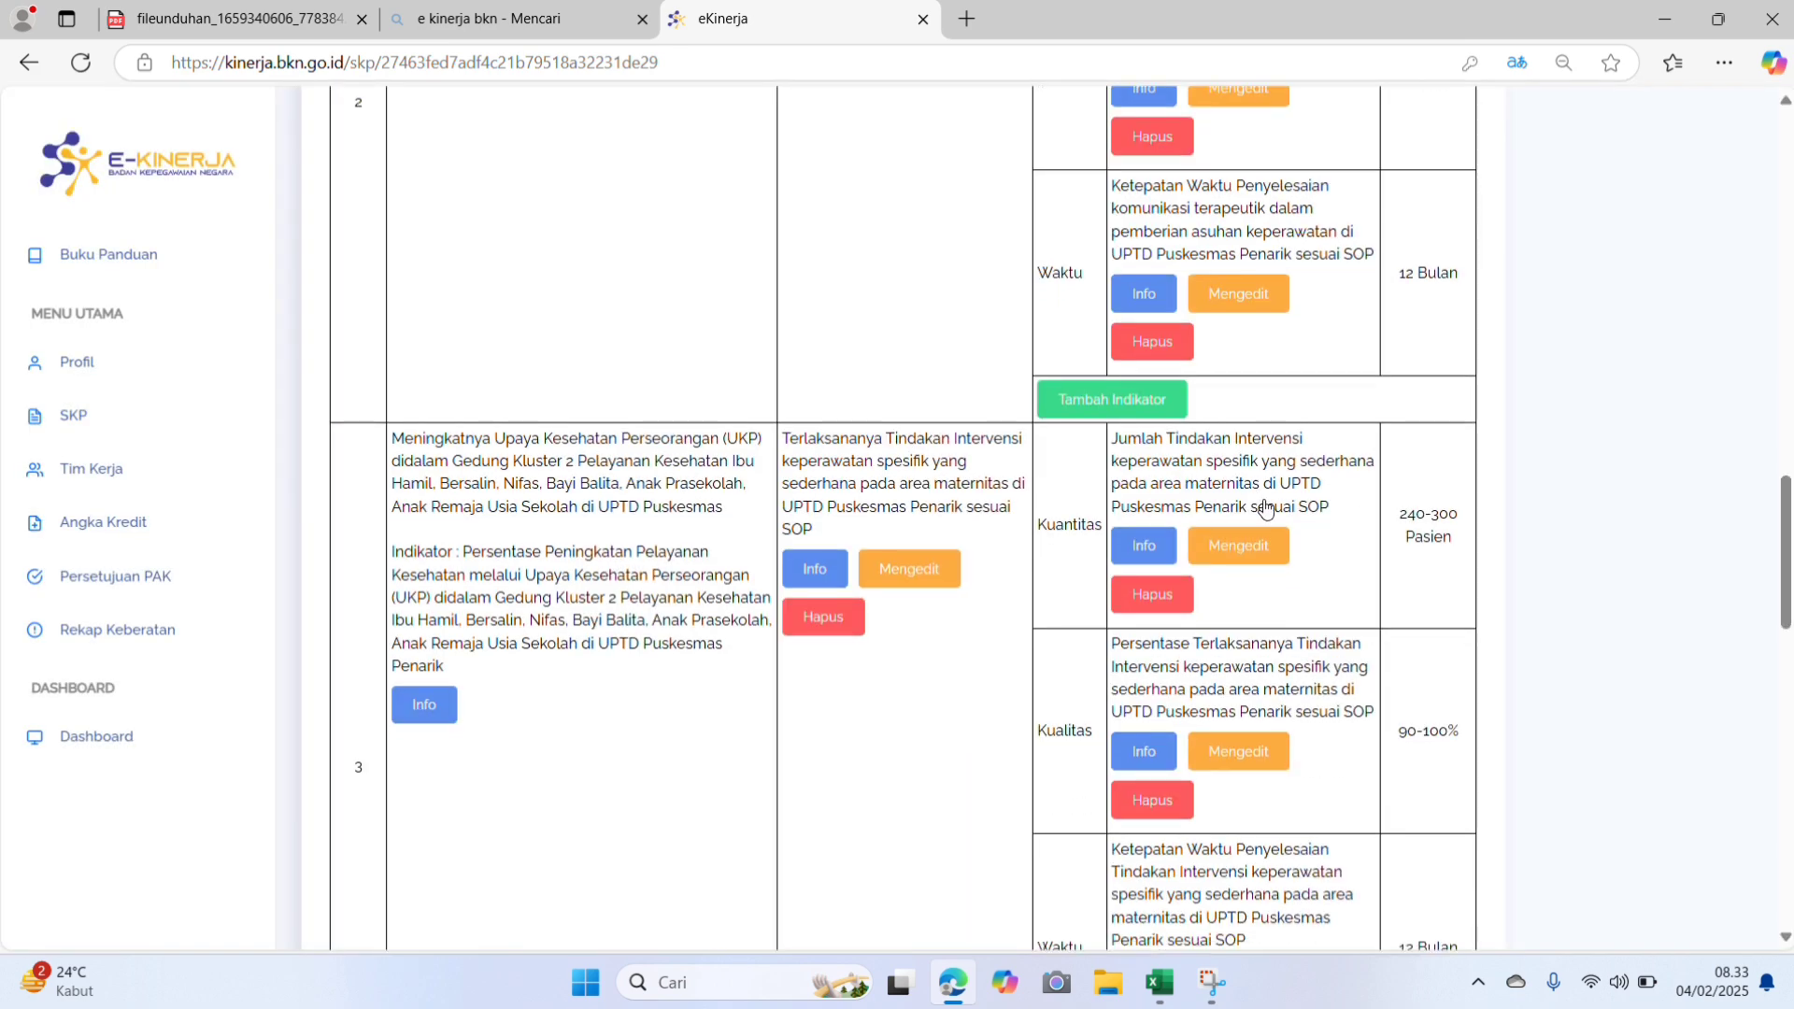
Step: Review all the Utama work plans in the SKP with their intervened superior plans, indicators and annual targets
scroll(1265, 509, "down", 3)
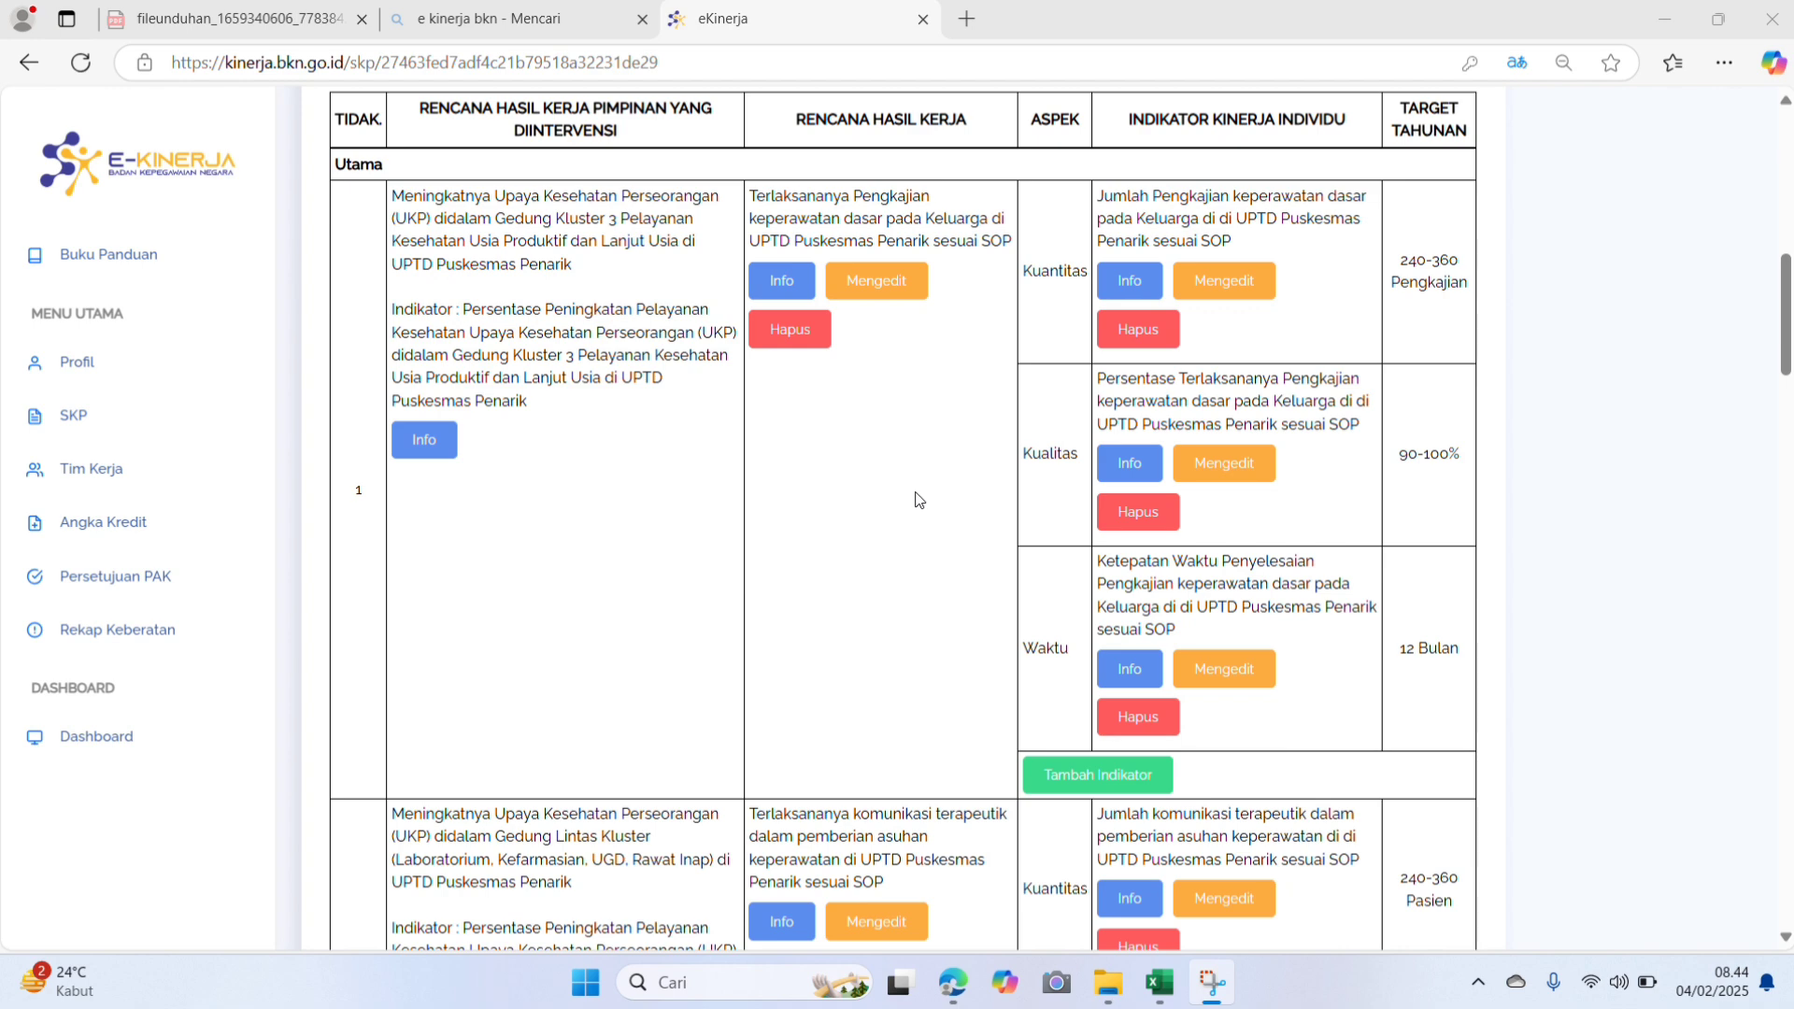
scroll(884, 493, "down", 1)
scroll(883, 494, "down", 3)
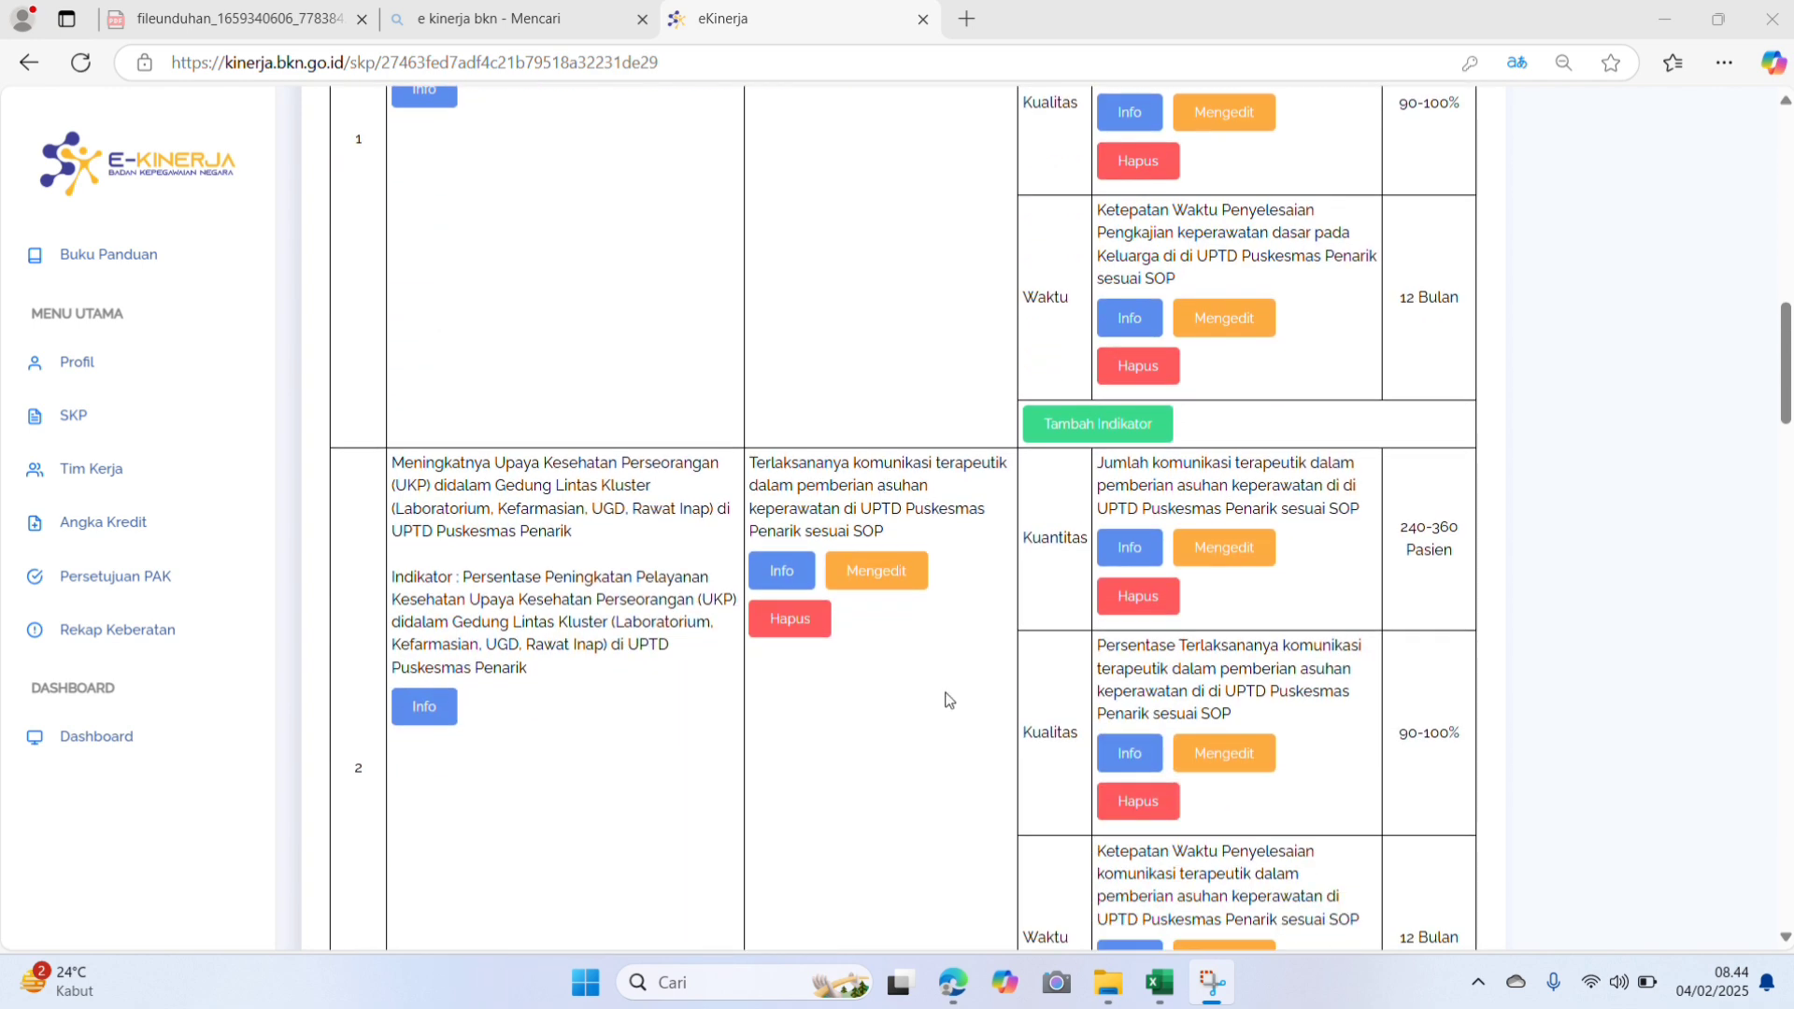
scroll(950, 698, "down", 4)
scroll(949, 698, "down", 2)
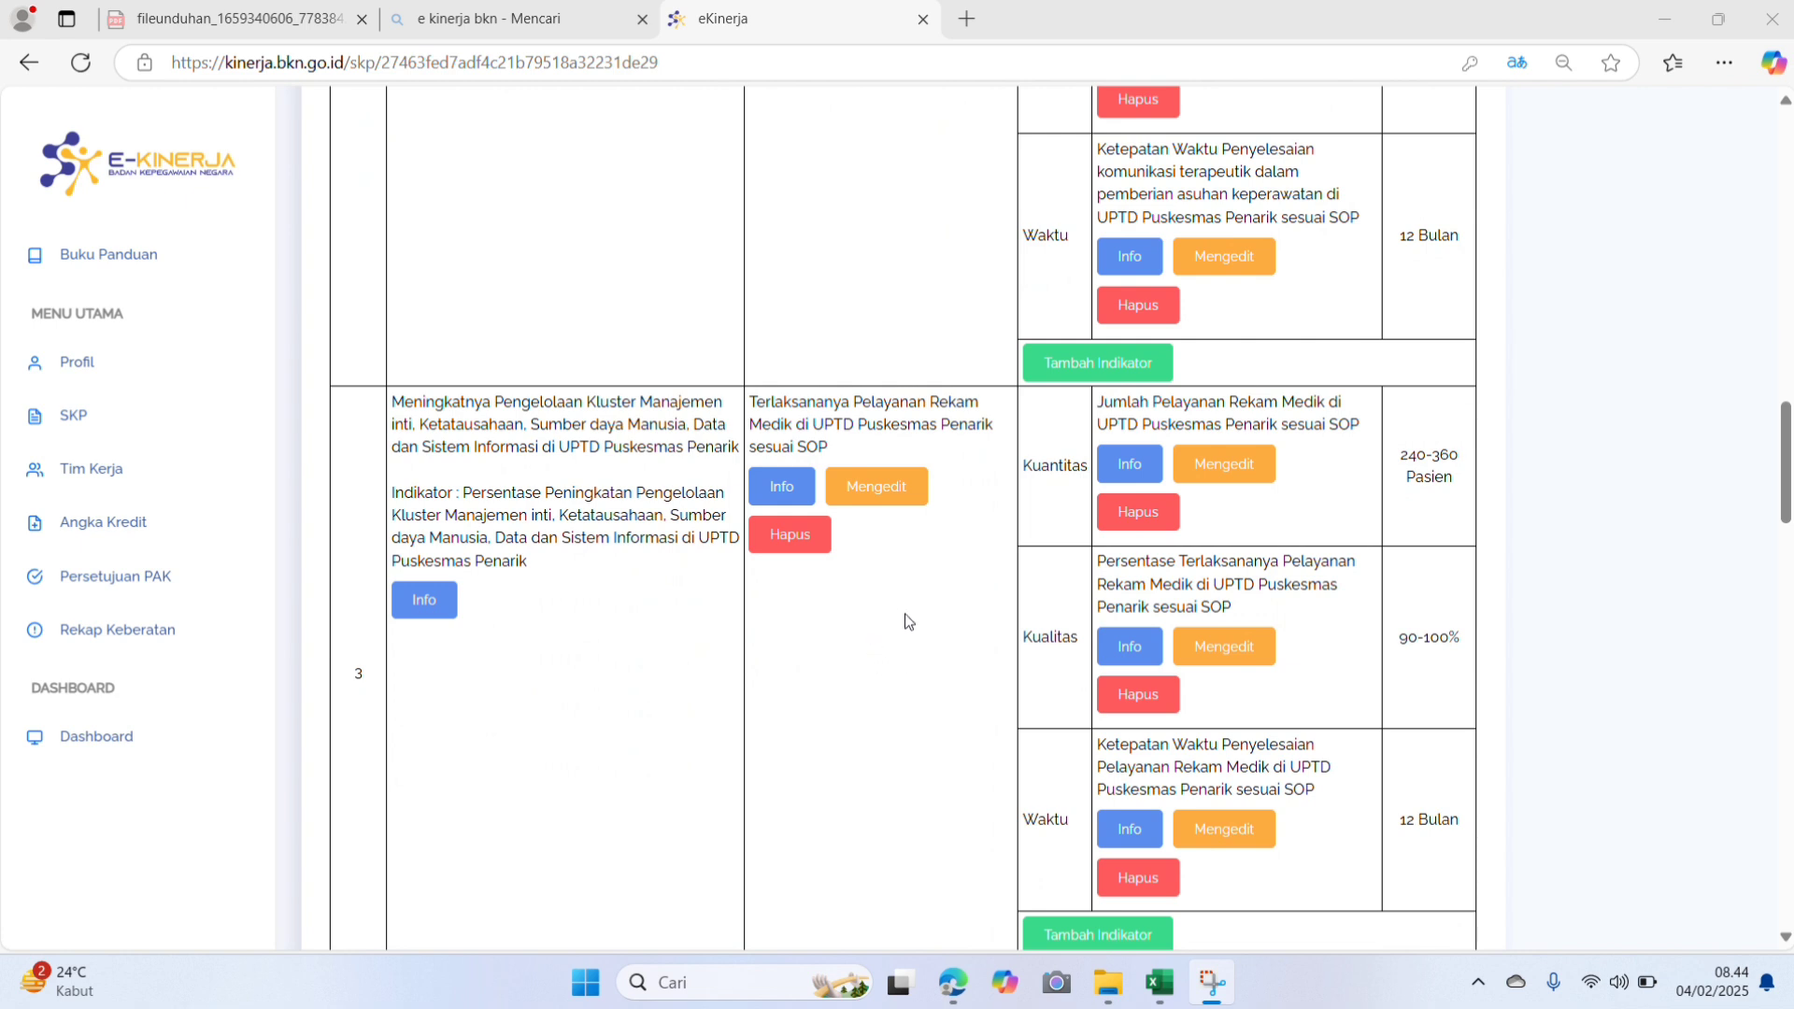
scroll(902, 618, "down", 1)
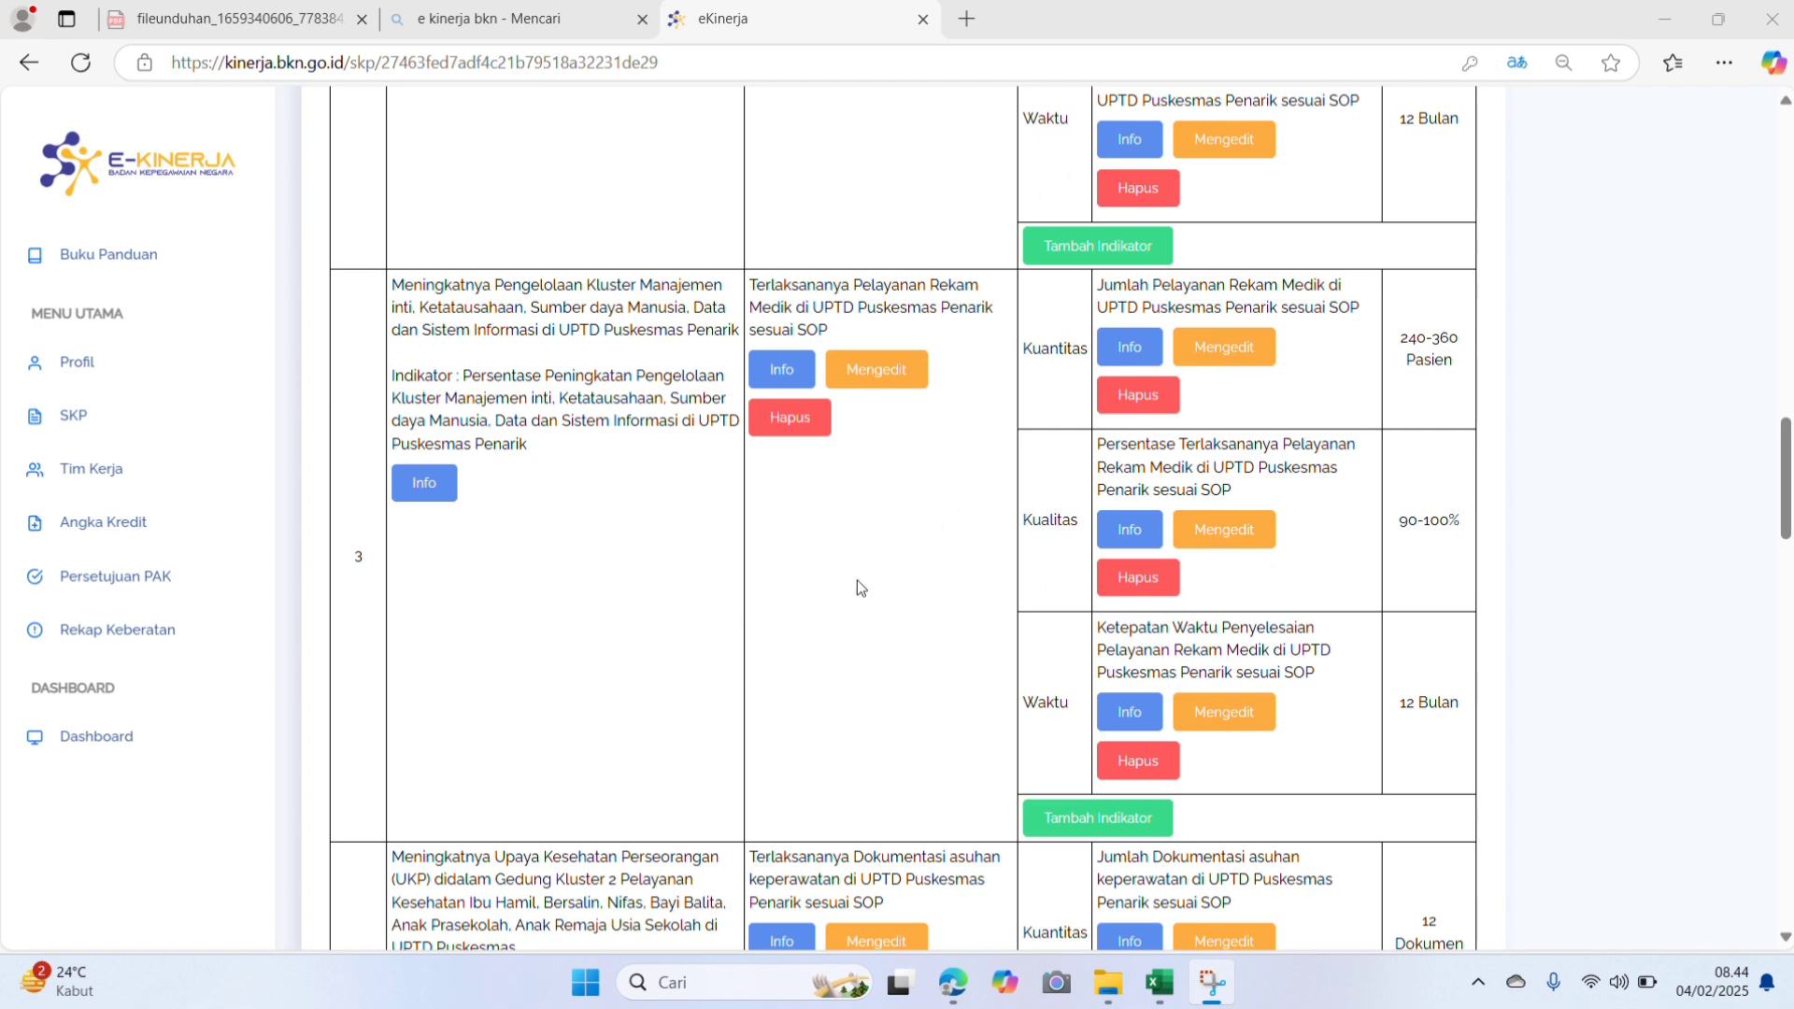
scroll(860, 586, "down", 1)
scroll(860, 586, "down", 4)
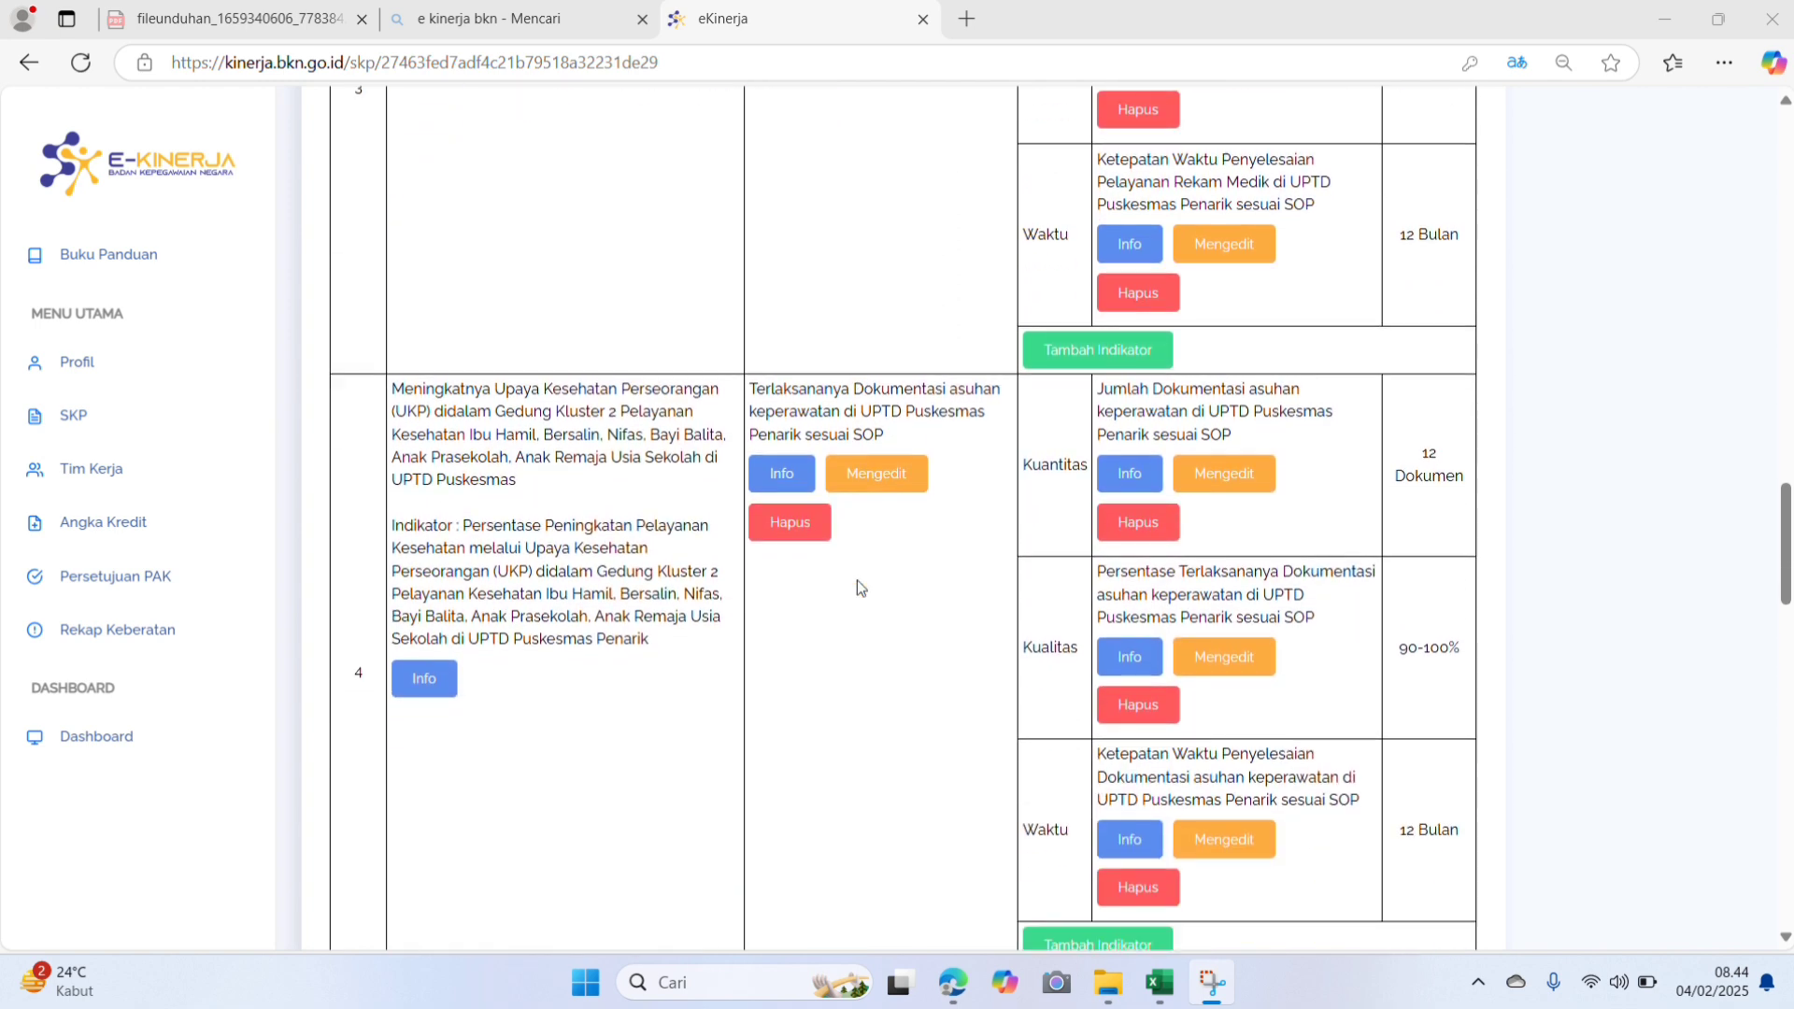
scroll(859, 586, "down", 1)
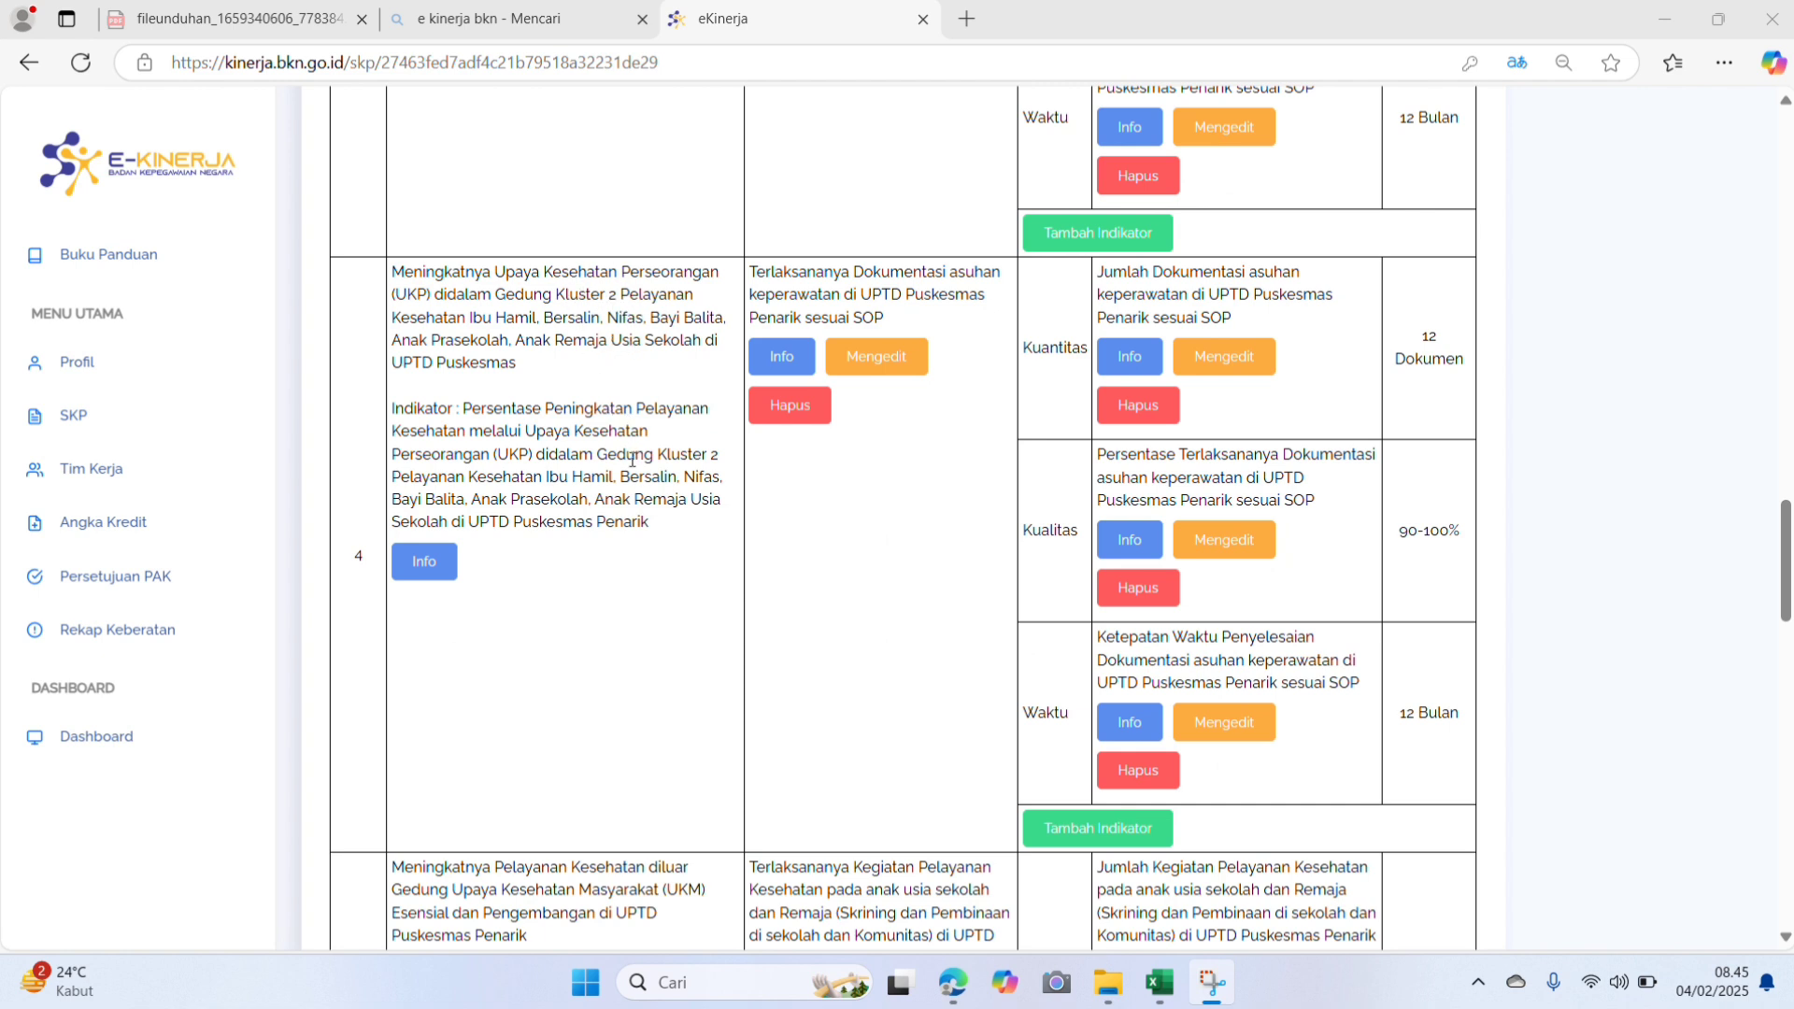
scroll(882, 599, "down", 1)
scroll(883, 592, "down", 3)
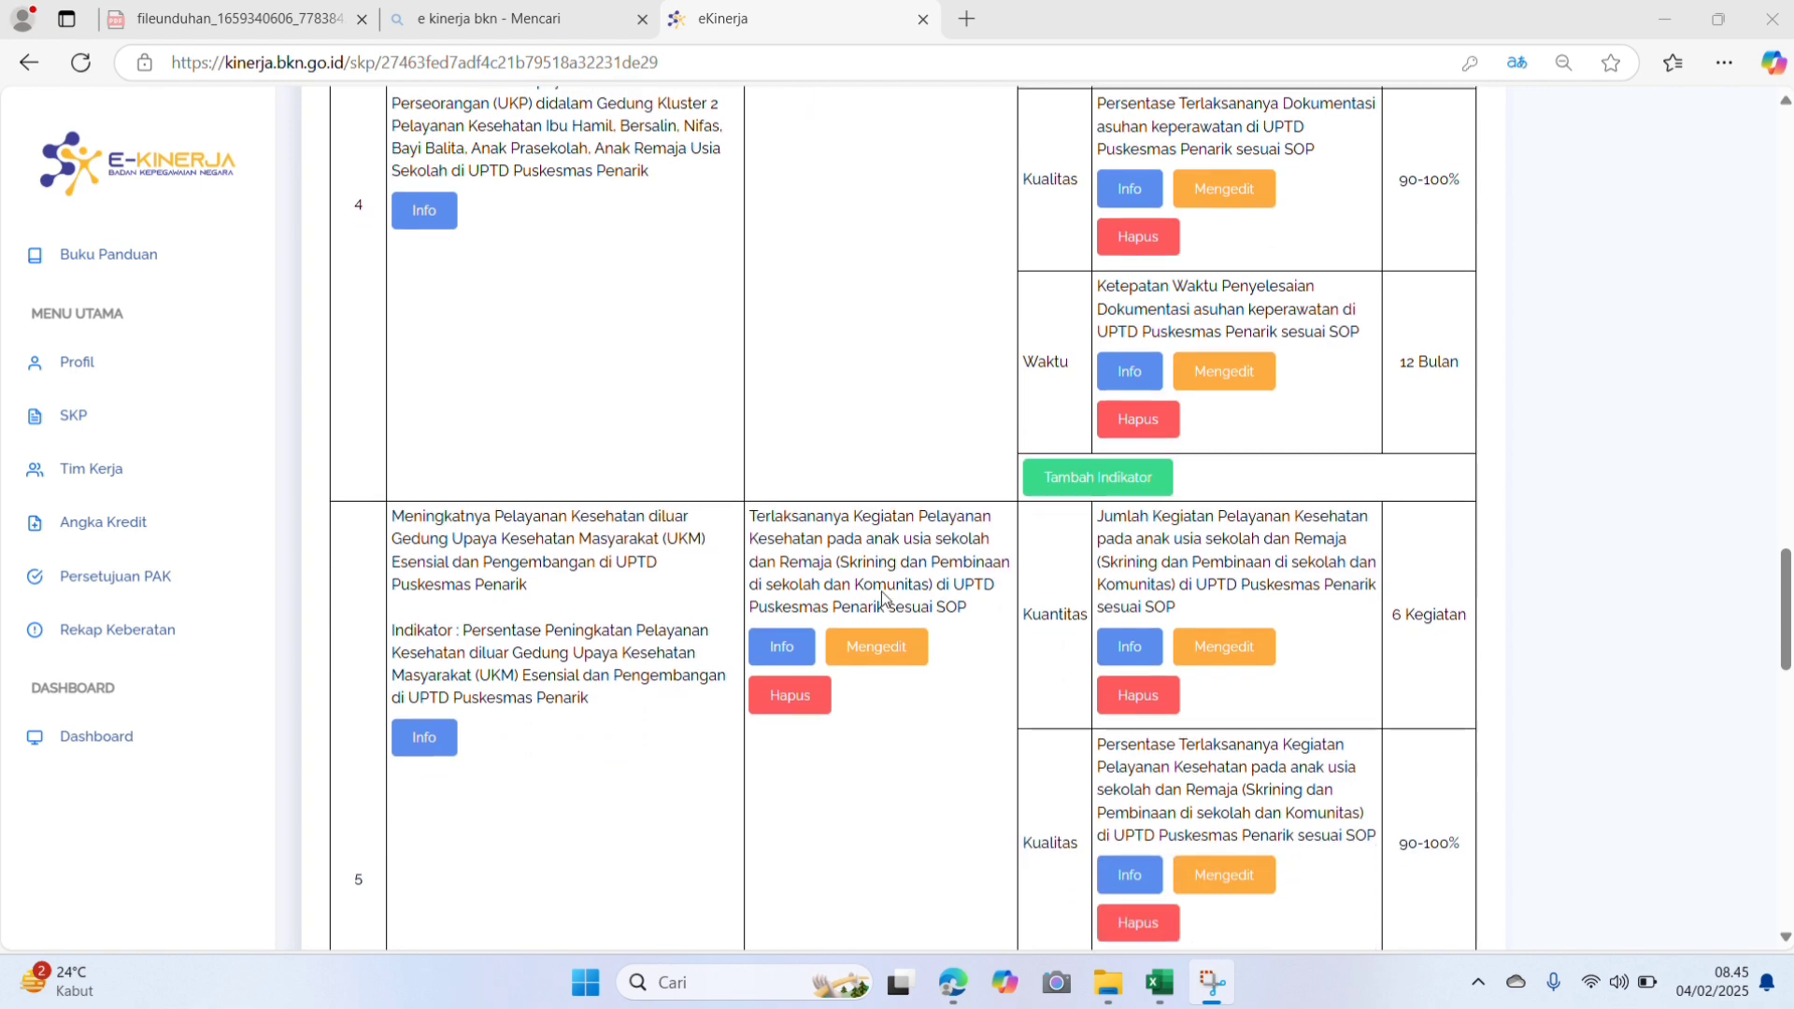
scroll(882, 599, "down", 3)
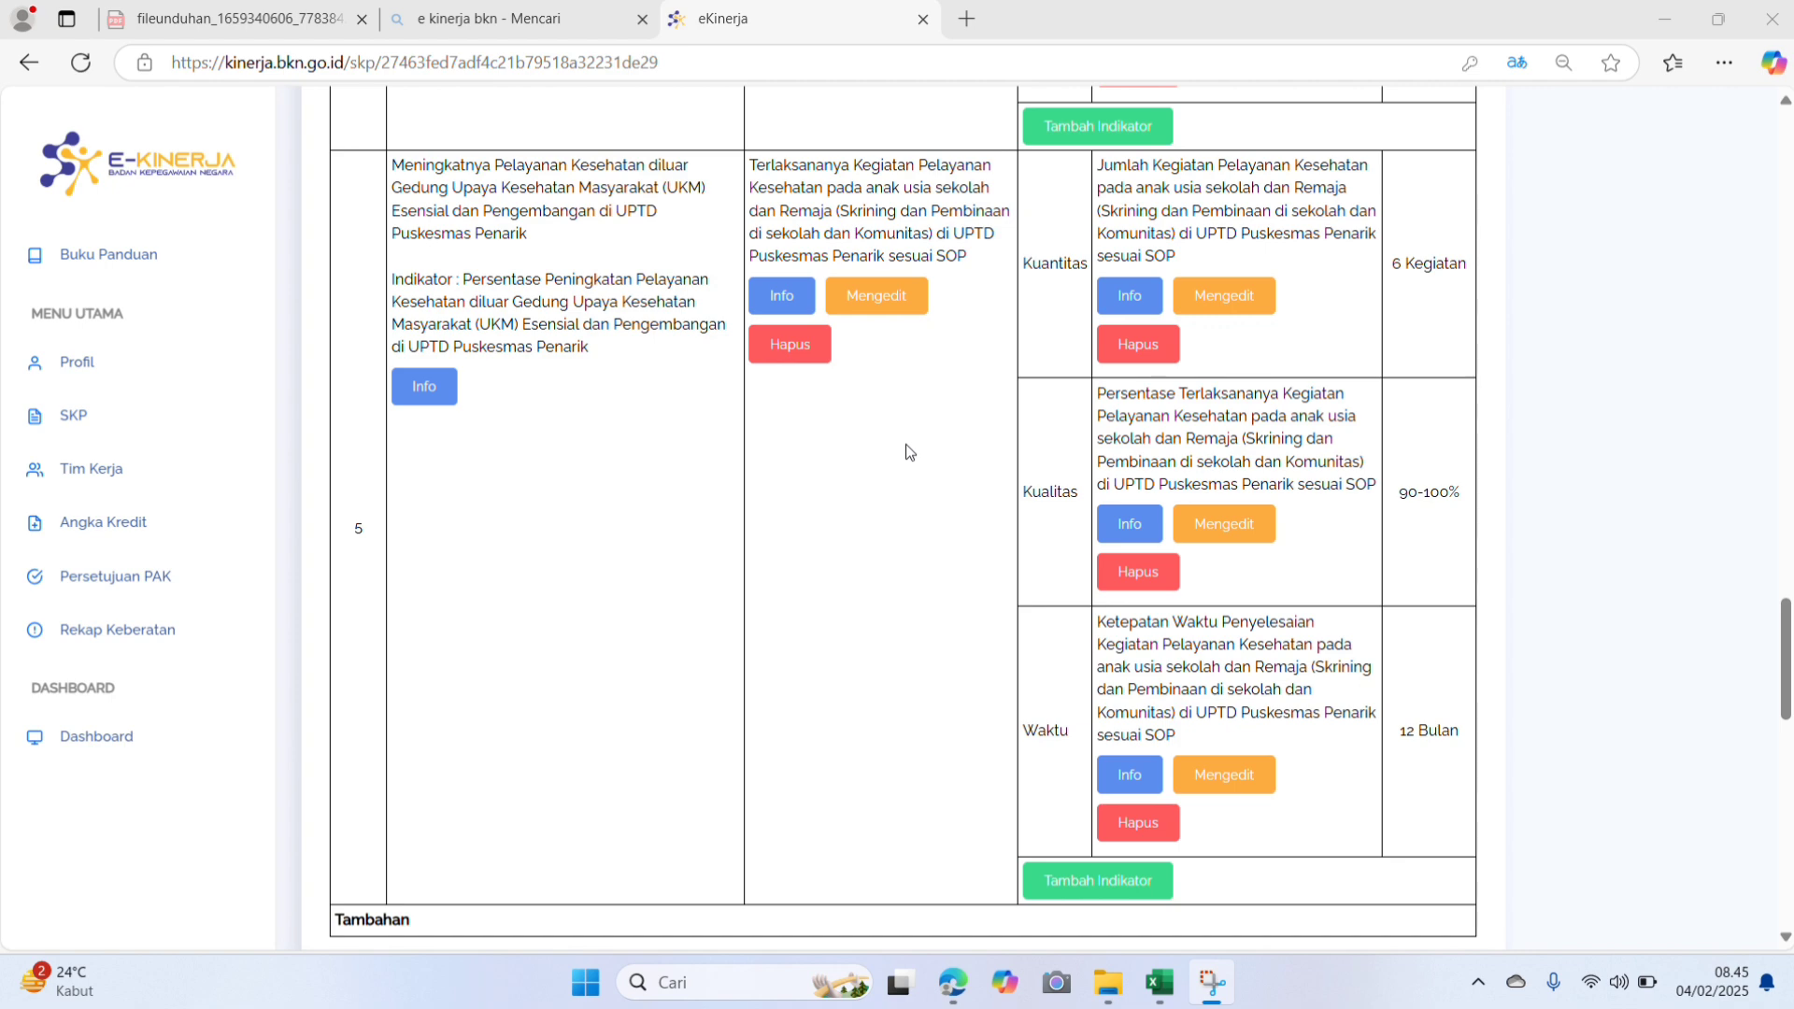
Step: Submit the 2025 SKP for the superior's approval and confirm the submission
scroll(906, 452, "up", 20)
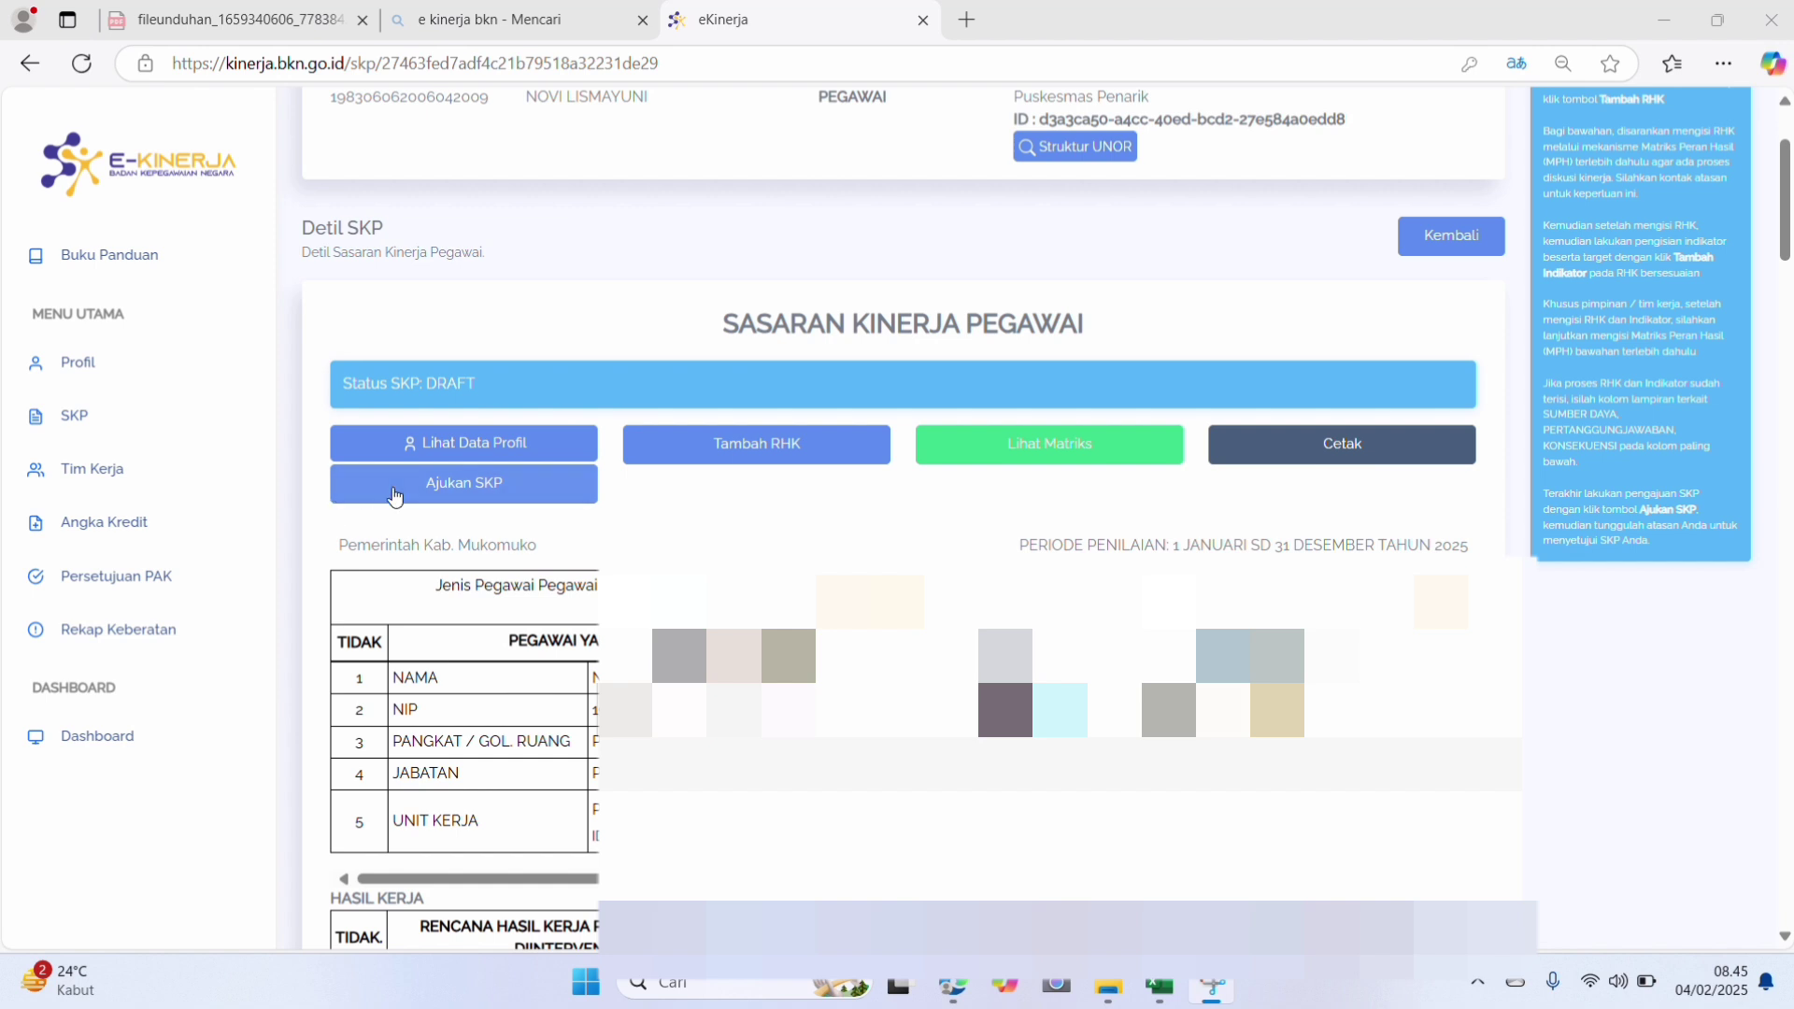
left_click(487, 498)
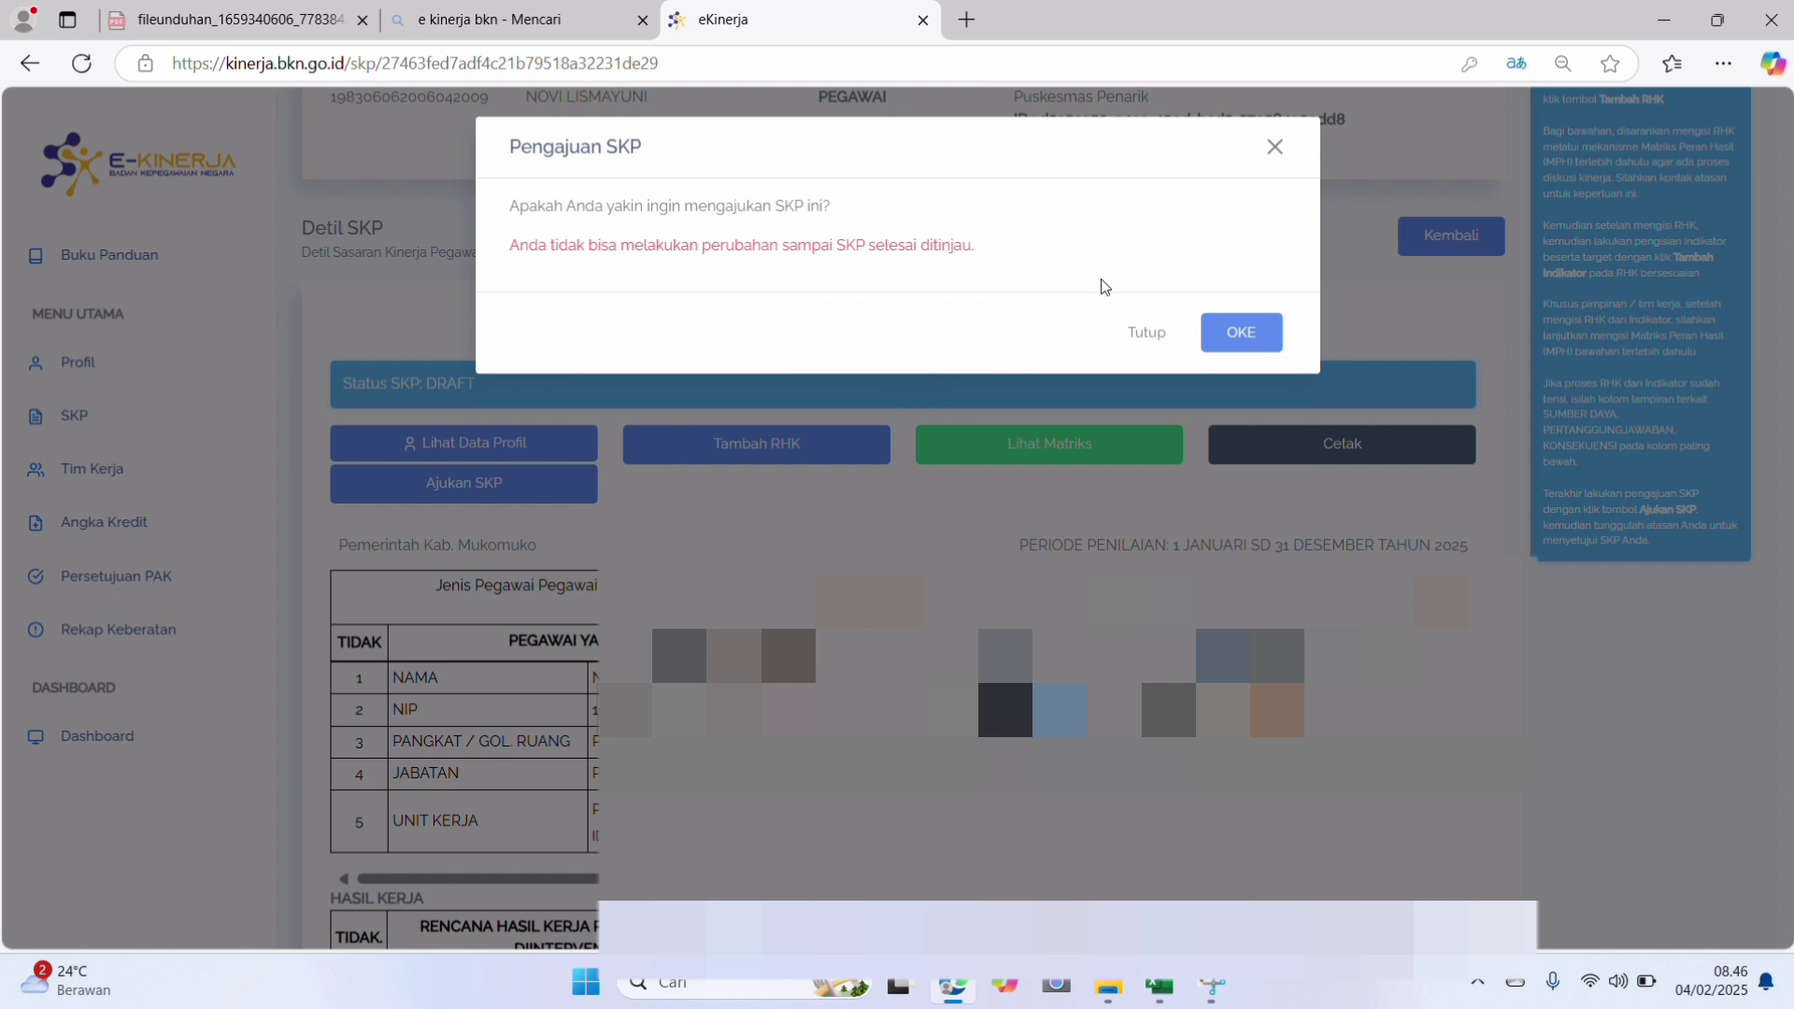
left_click(1241, 333)
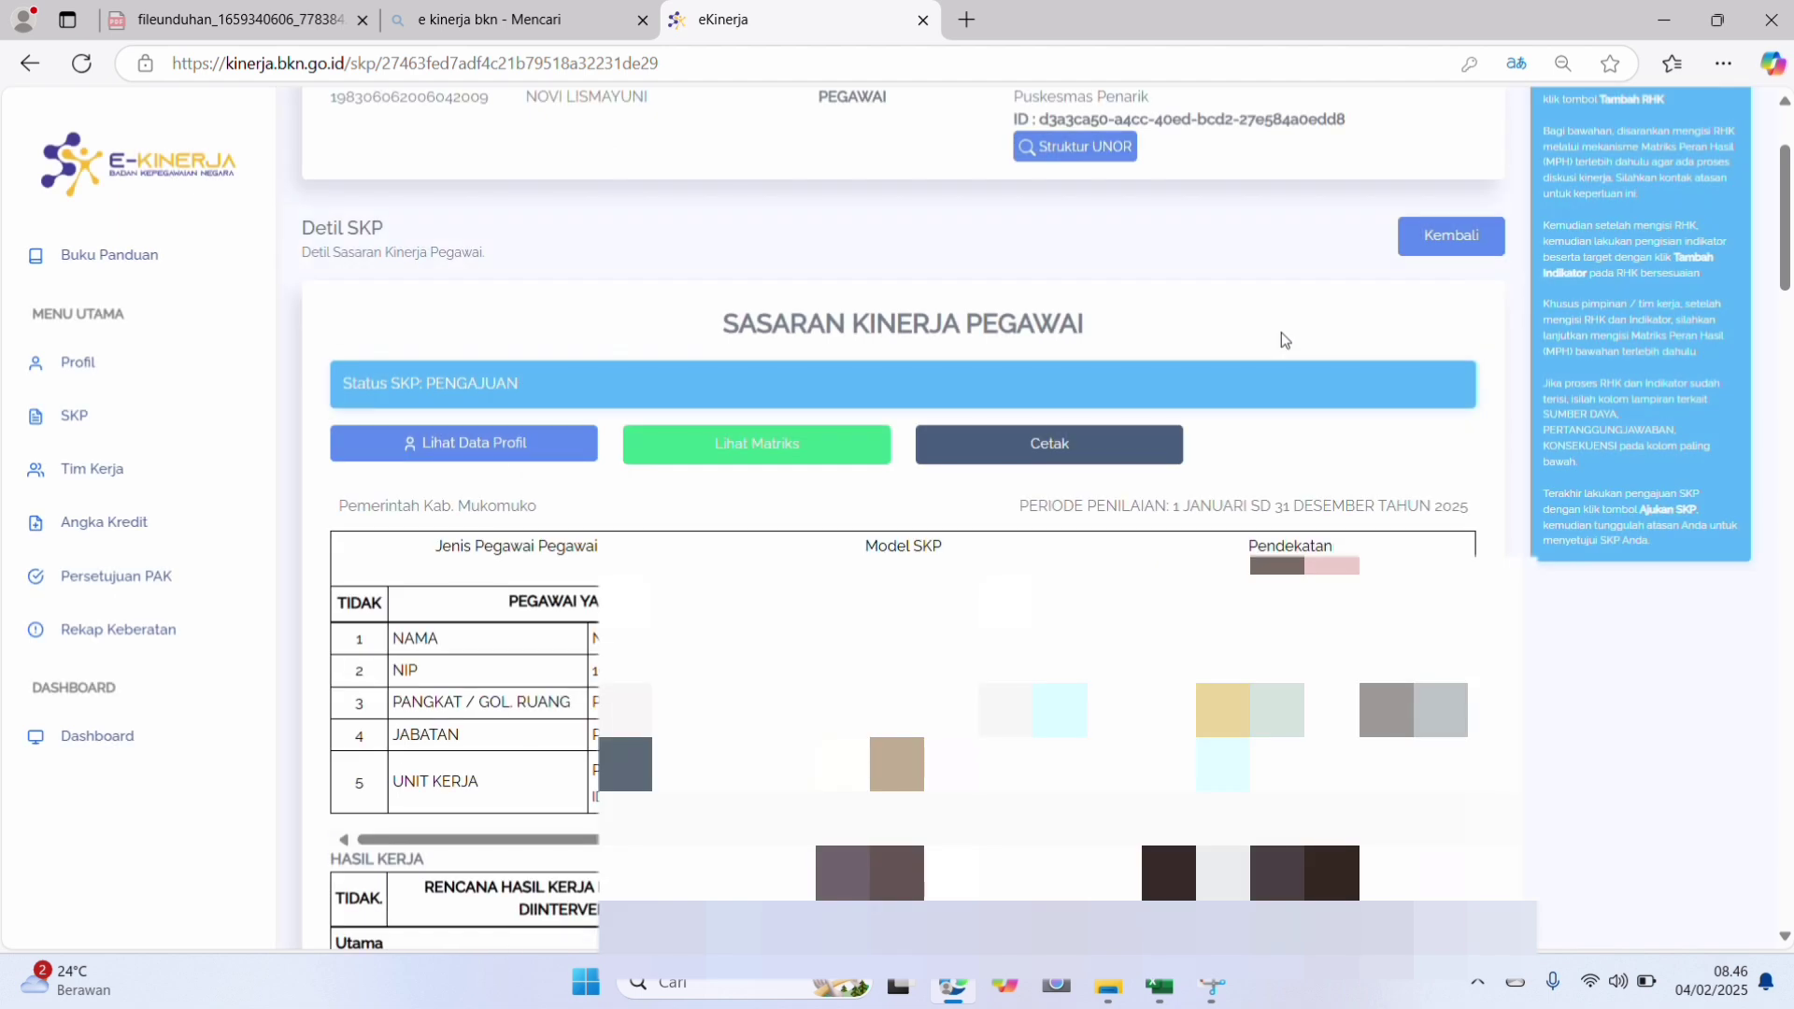
Step: Open the list of SKPs and check the submission status of the 1 Januari 2025 - 31 Desember 2025 period
scroll(1282, 333, "up", 2)
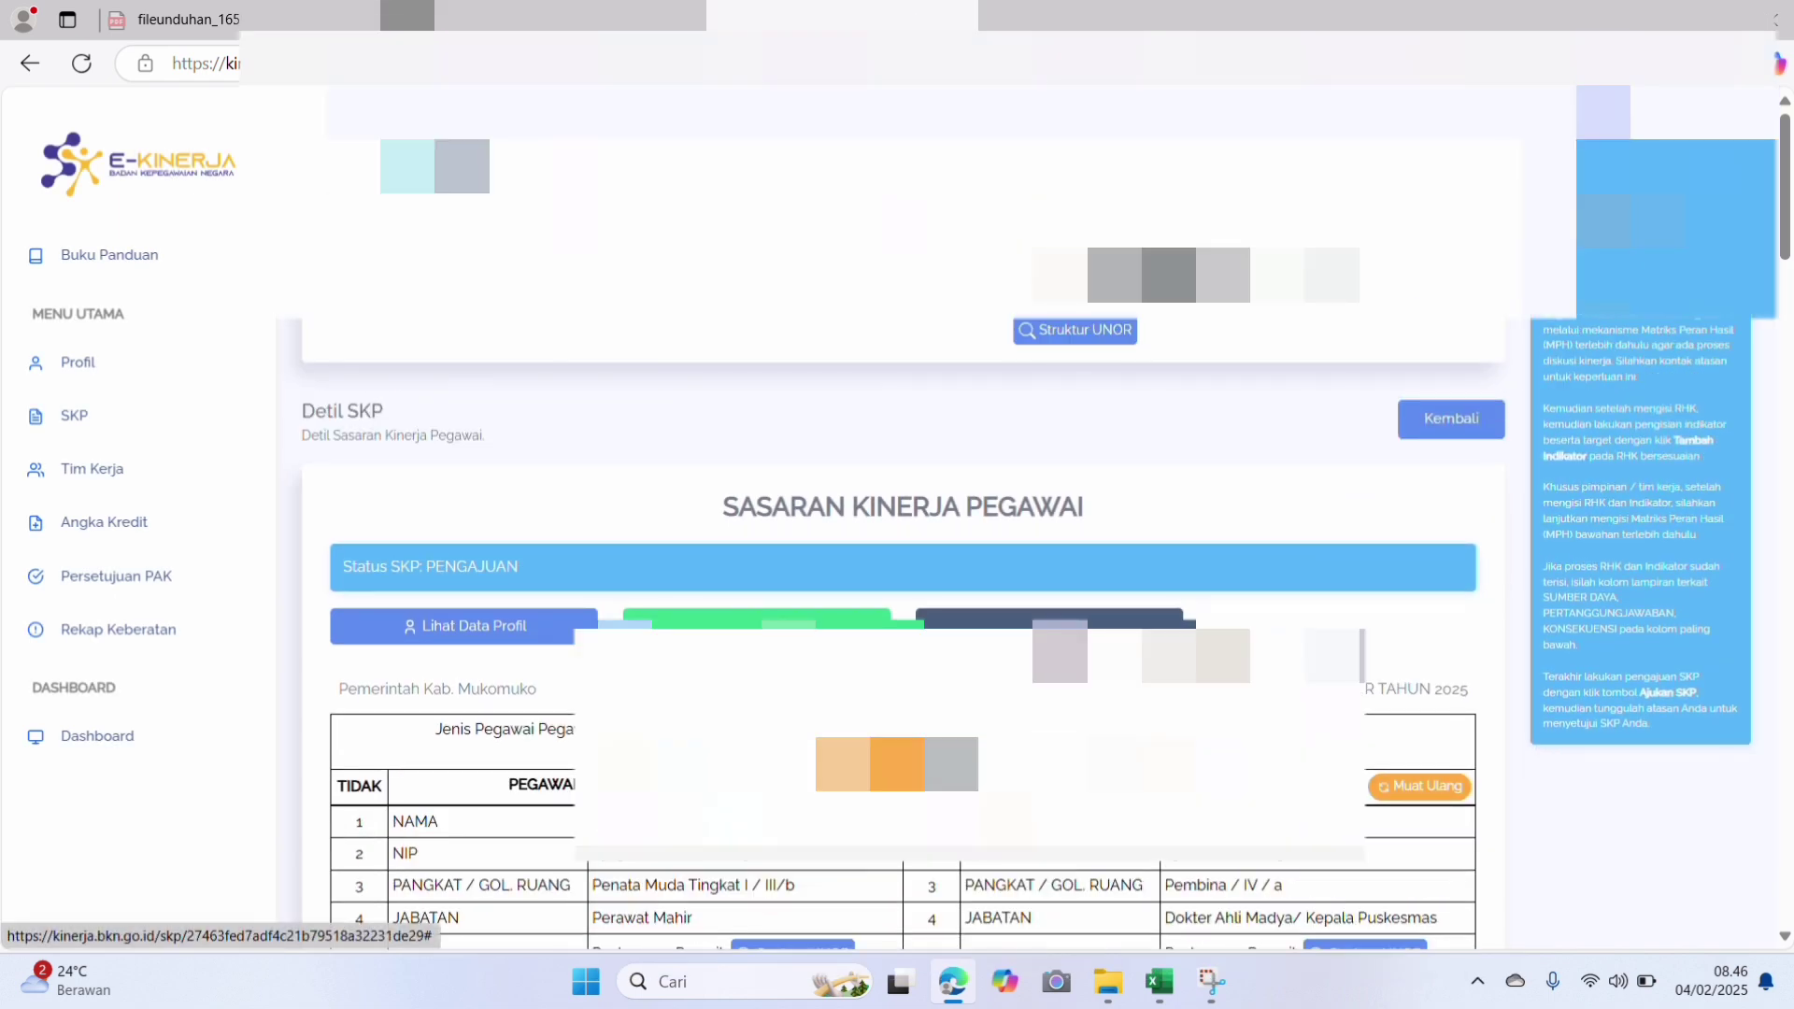
left_click(37, 416)
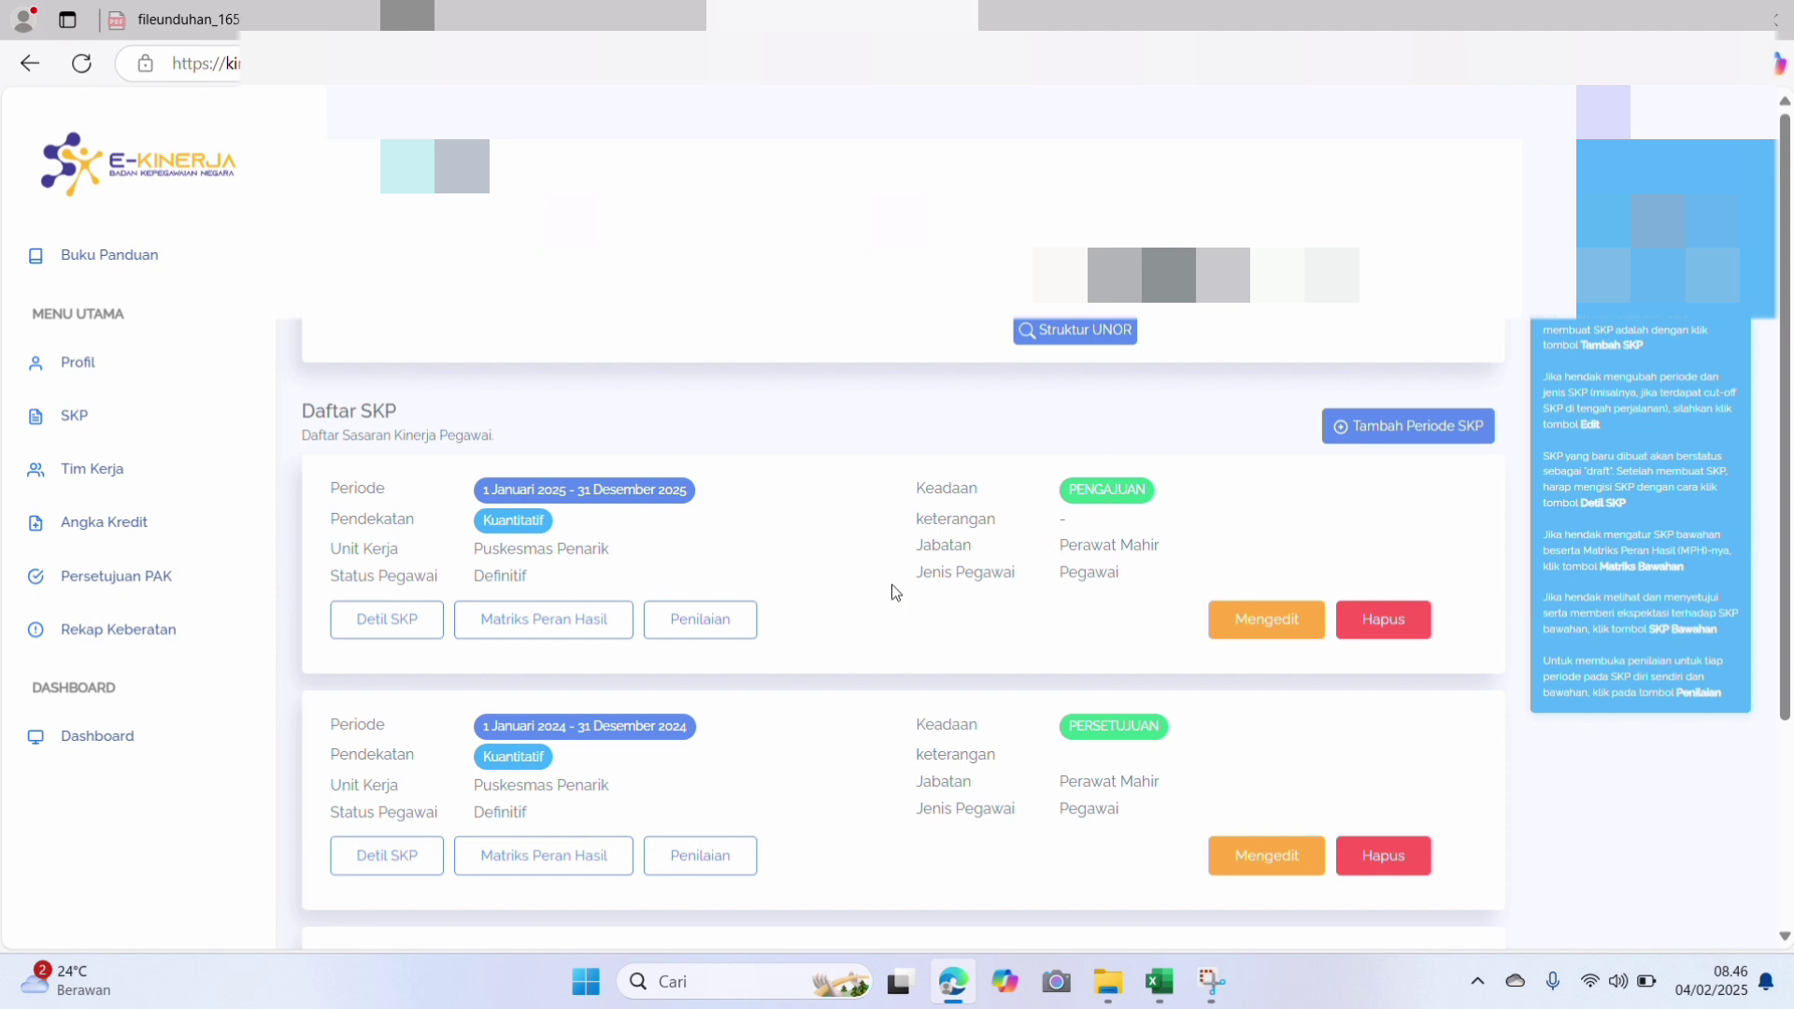
scroll(891, 585, "down", 3)
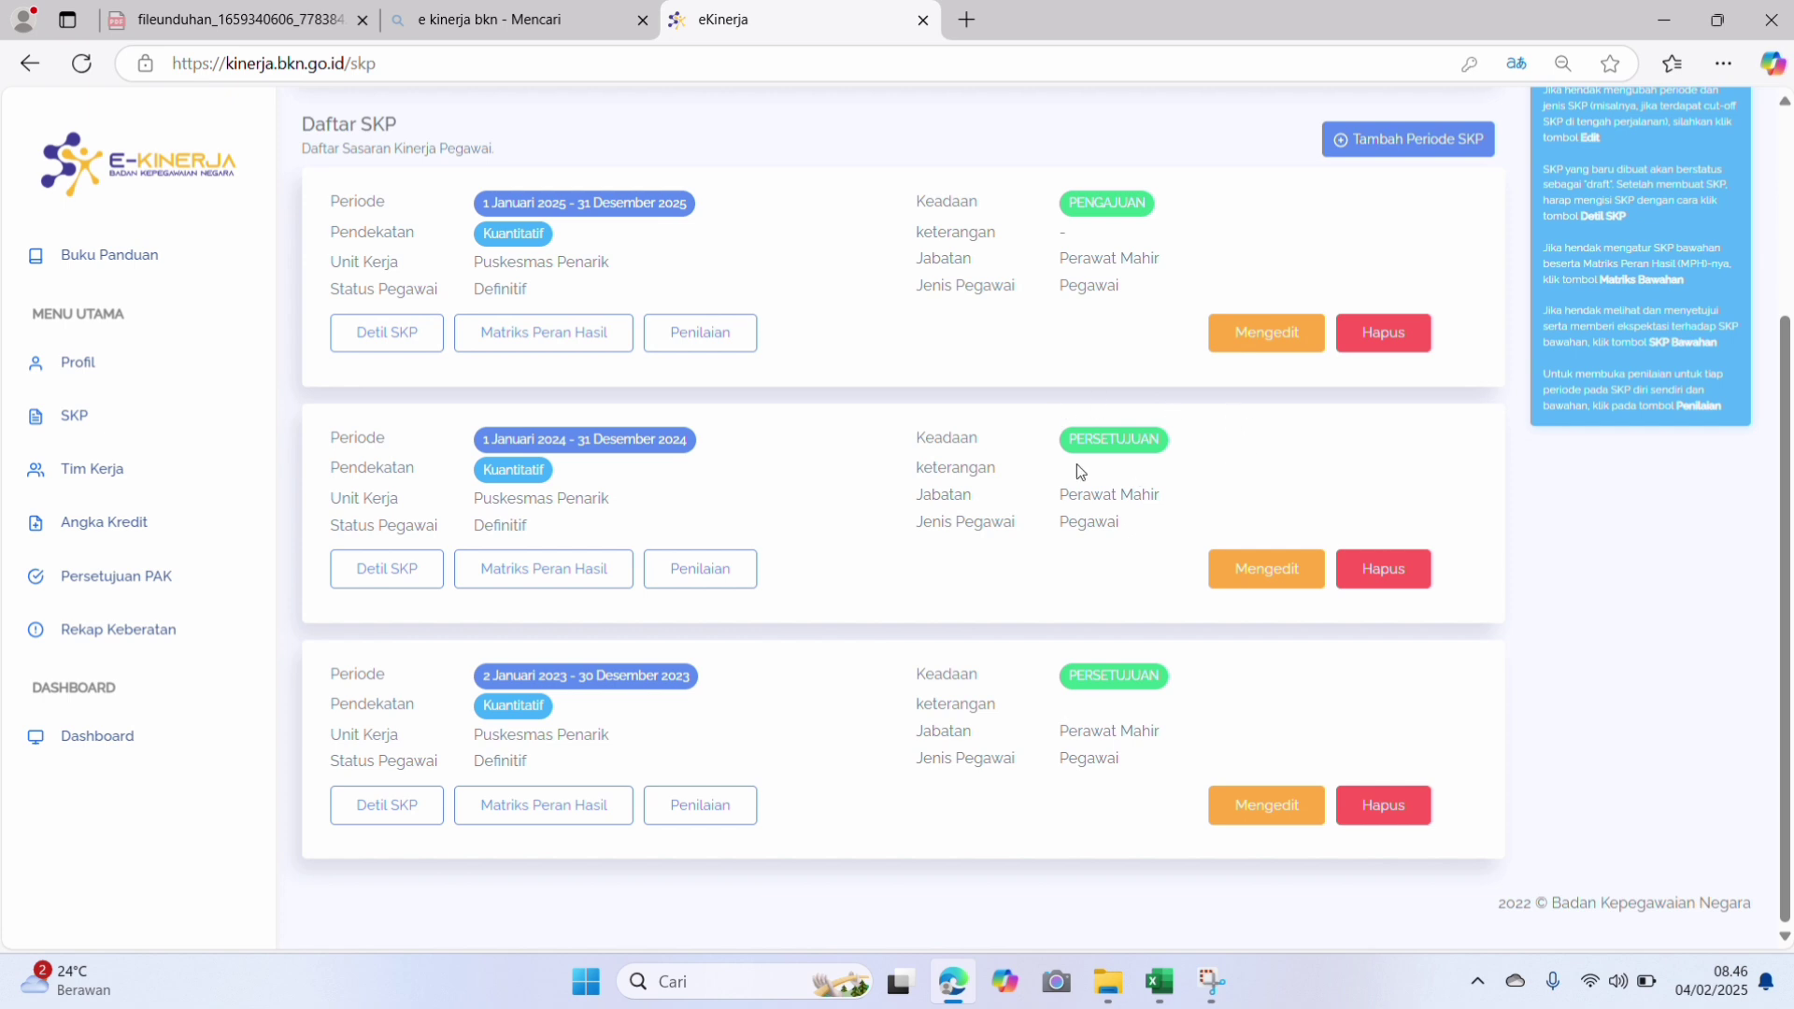
scroll(1067, 299, "up", 3)
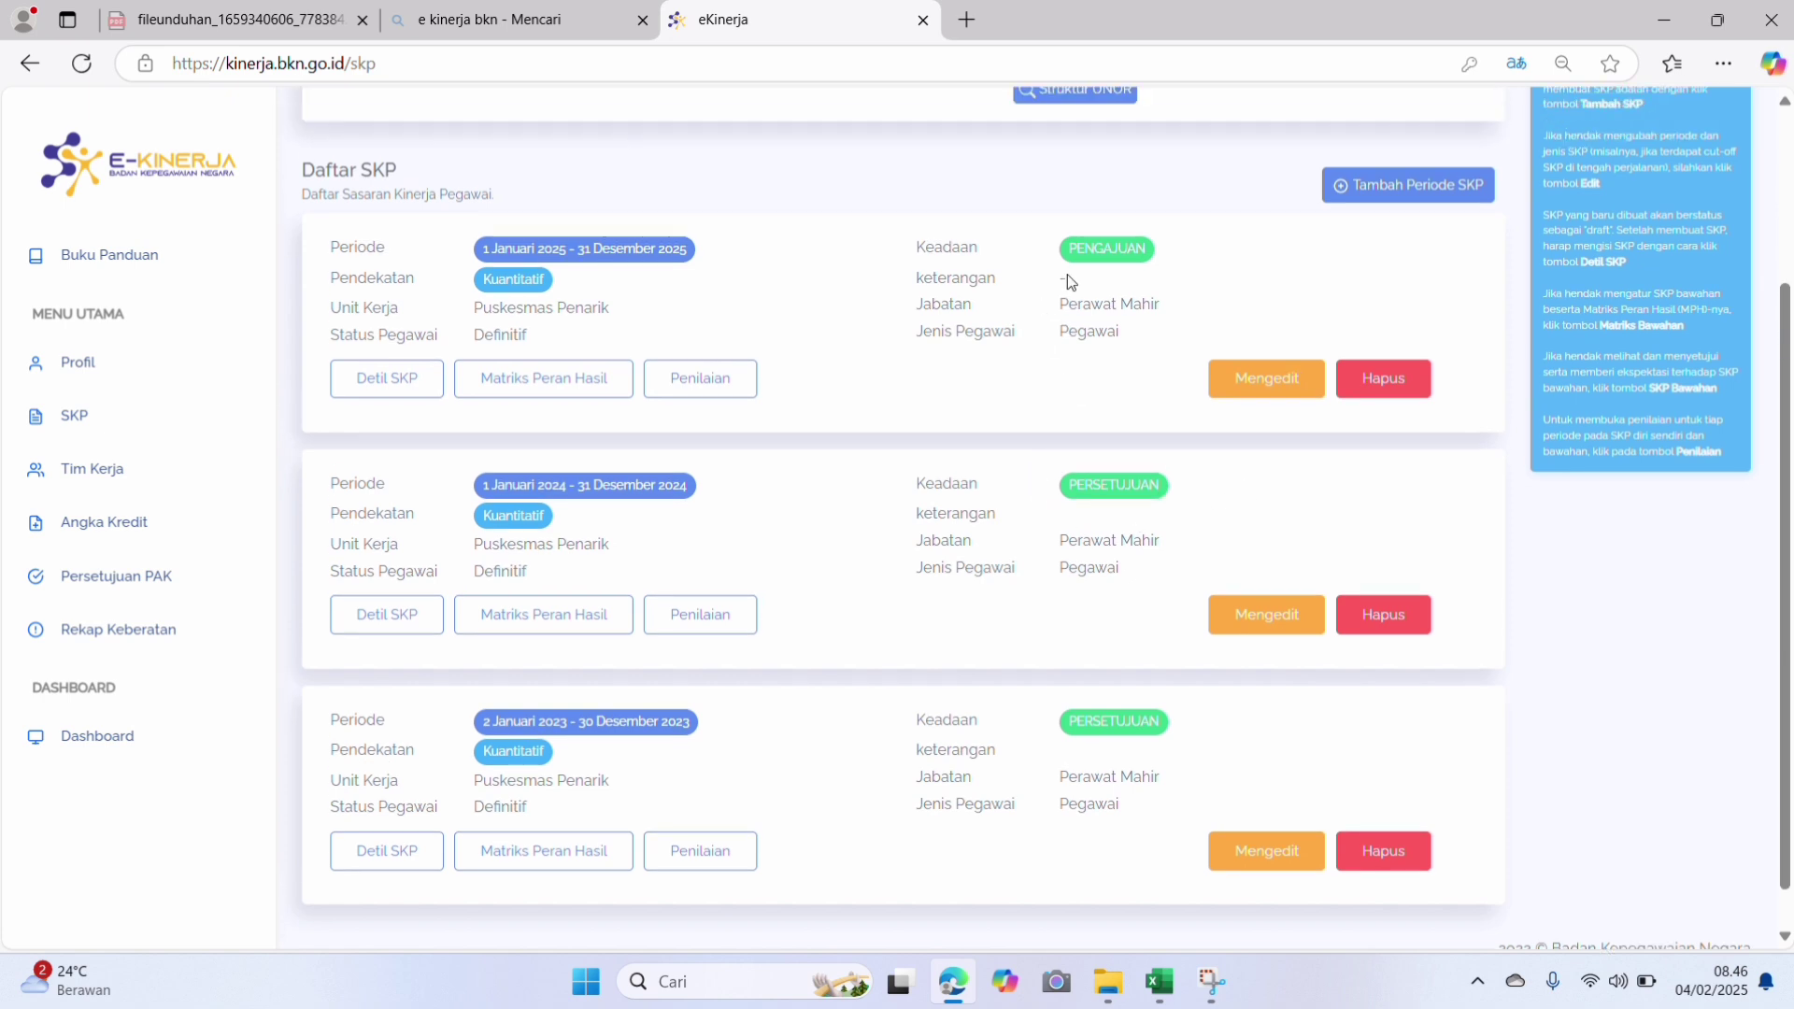
left_click(1594, 126)
left_click(1593, 131)
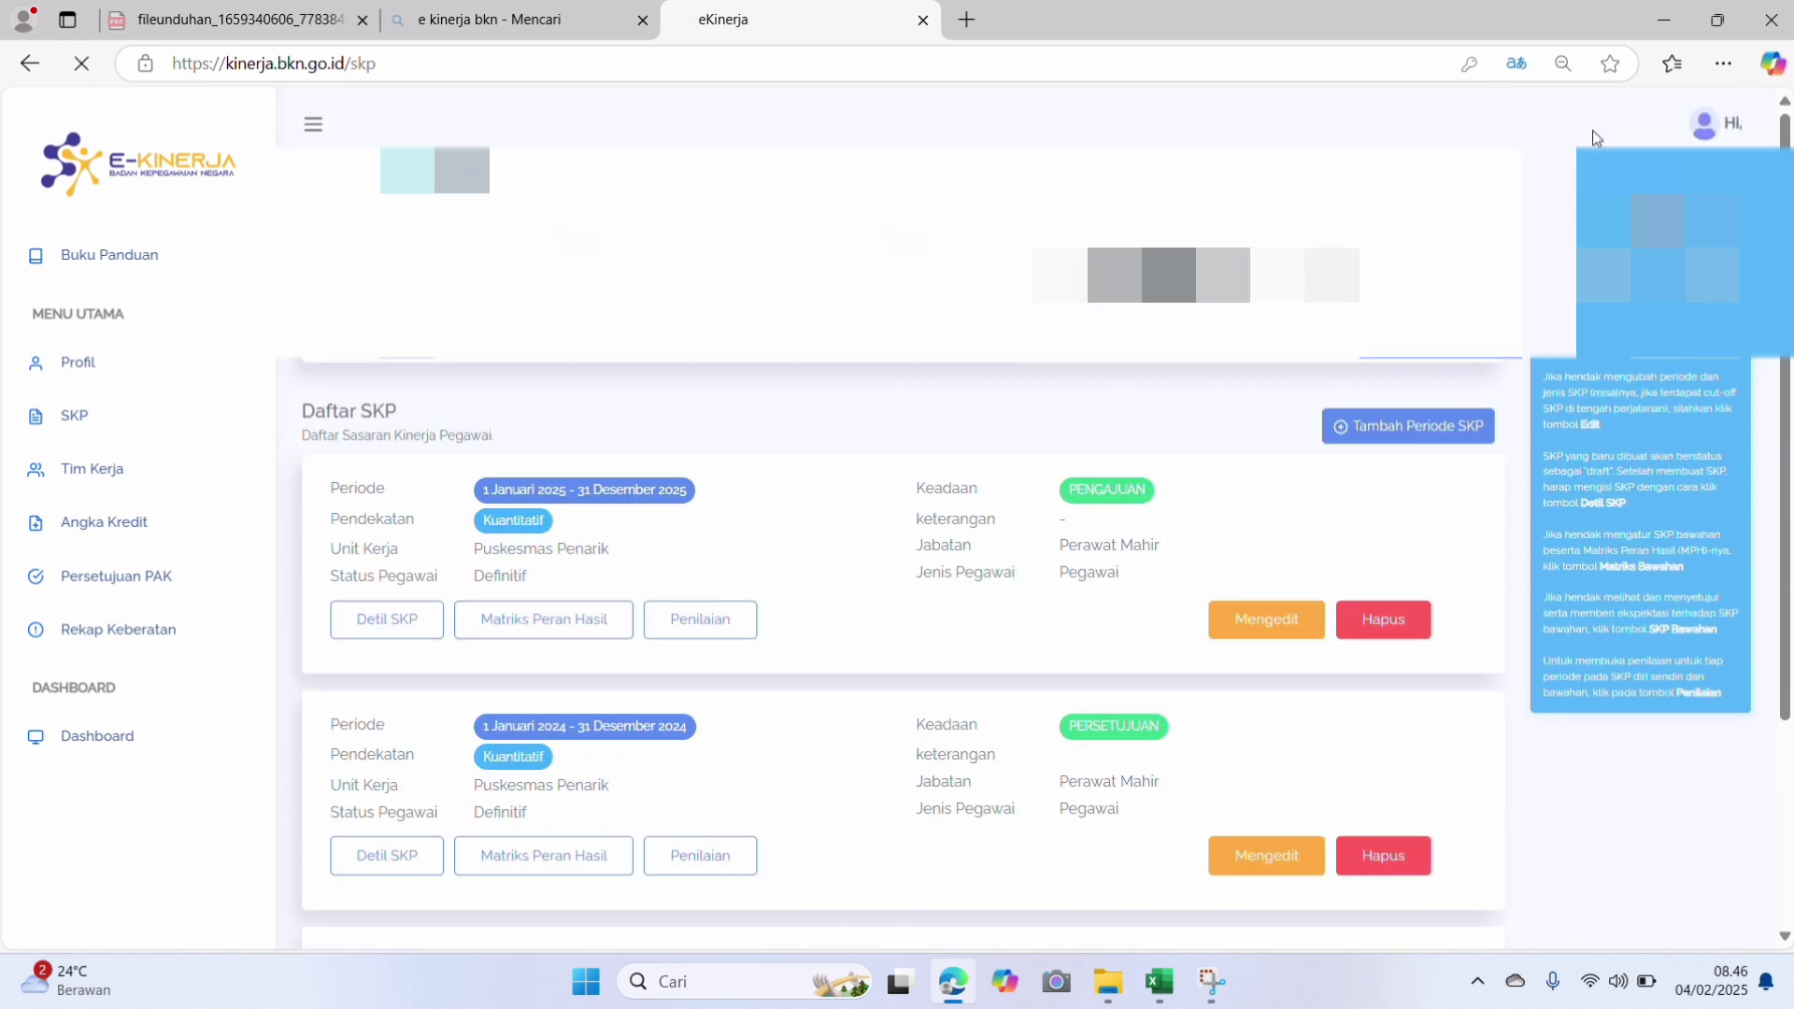